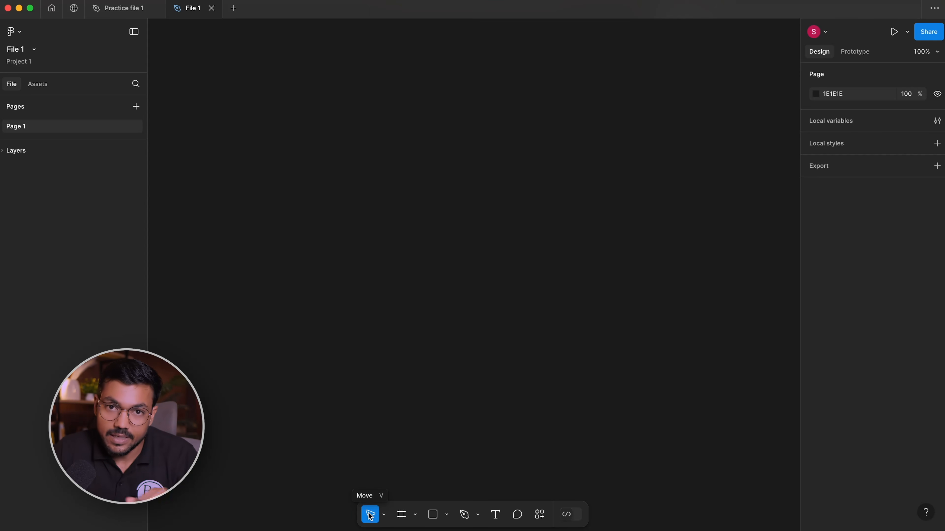
- Draw a frame about 274 × 285, place a duplicate beside it with a gap of about 81, and select both frames
click(375, 517)
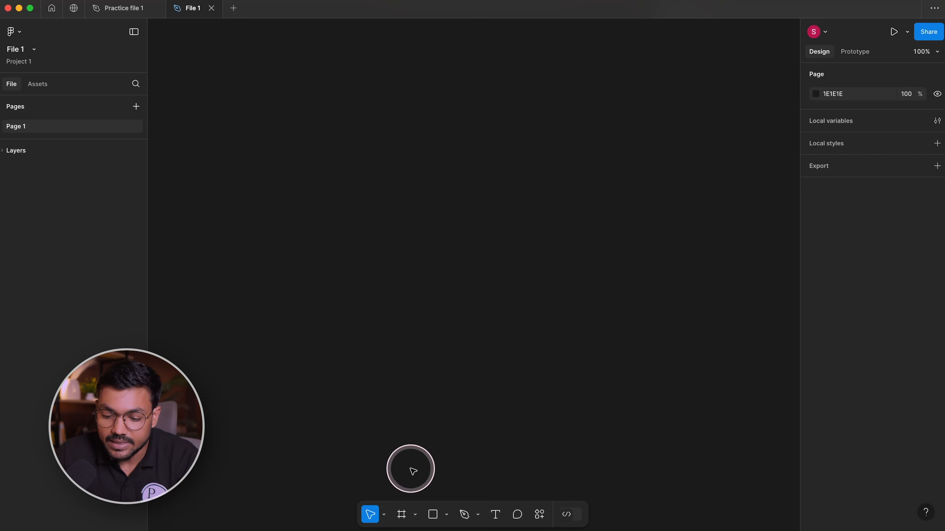
drag(292, 100, 681, 377)
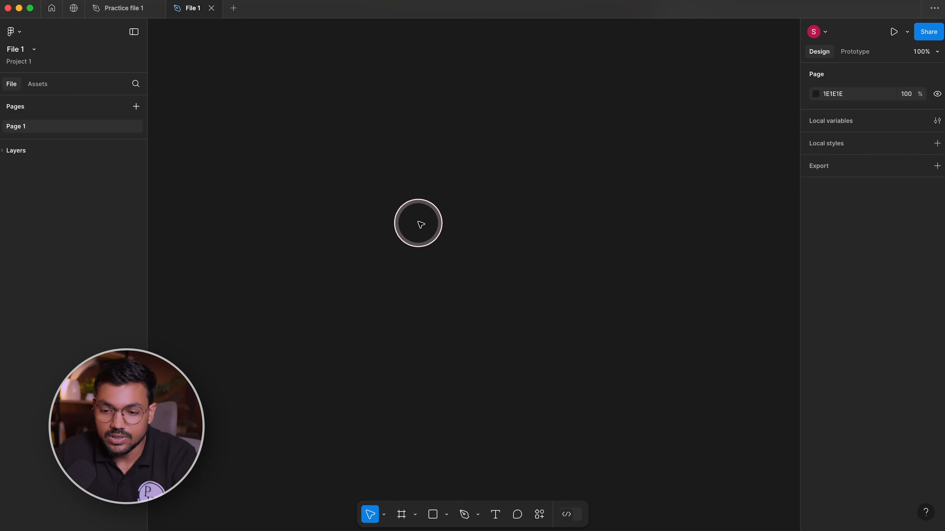
key(f)
drag(322, 151, 473, 308)
key(ctrl+d)
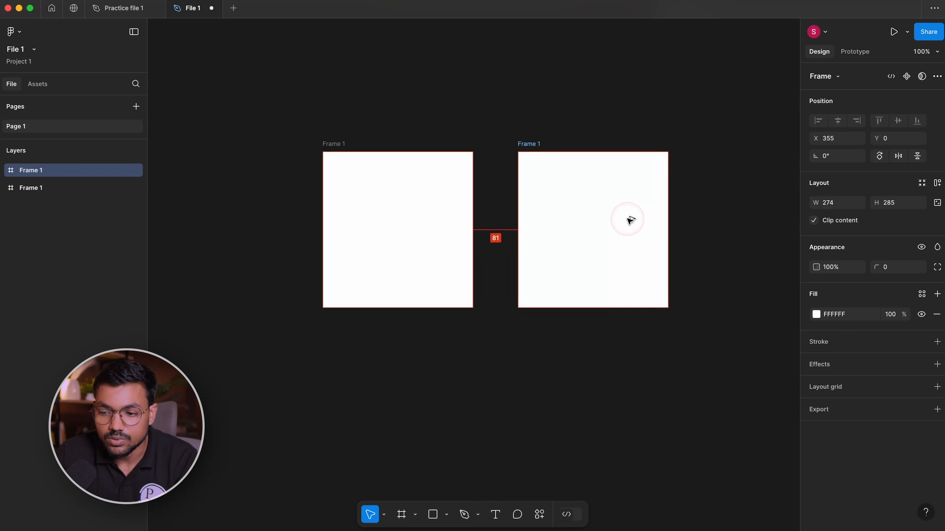
drag(268, 66, 697, 388)
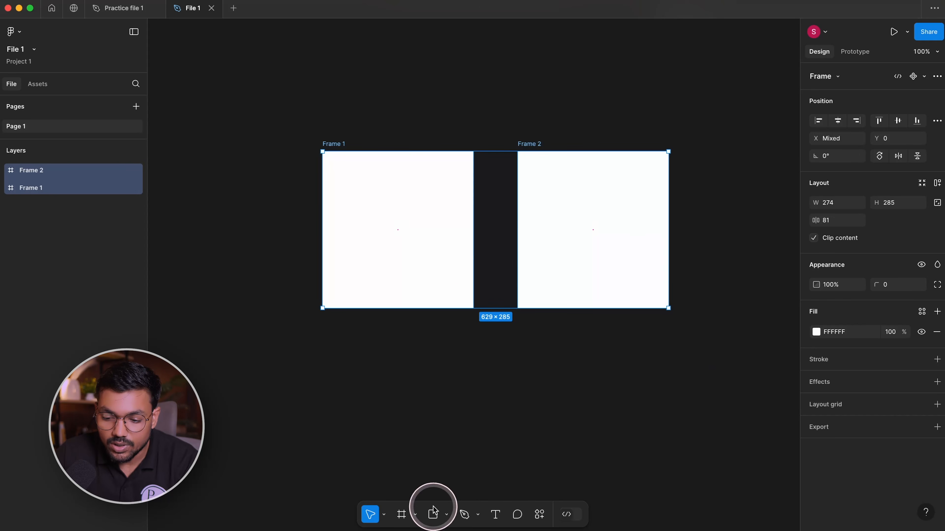
- Move both selected frames together so that Frame 1 sits at about X -24, Y 88
click(364, 494)
drag(289, 97, 701, 357)
click(702, 358)
mouse_move(390, 188)
mouse_down()
mouse_move(356, 125)
mouse_move(433, 129)
mouse_move(395, 156)
mouse_move(387, 176)
mouse_up()
drag(277, 78, 702, 354)
drag(637, 239, 610, 275)
- Try moving Frame 2 on its own away from Frame 1, and undo the move
click(639, 222)
drag(656, 200, 717, 162)
key(super+z)
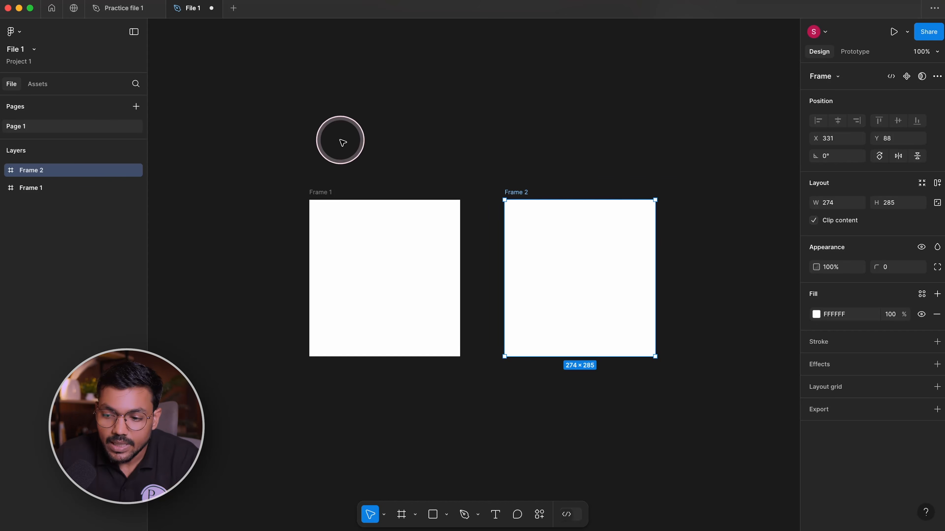
- Select both frames with a selection box and delete them from the canvas
drag(245, 96, 663, 384)
click(662, 384)
click(611, 255)
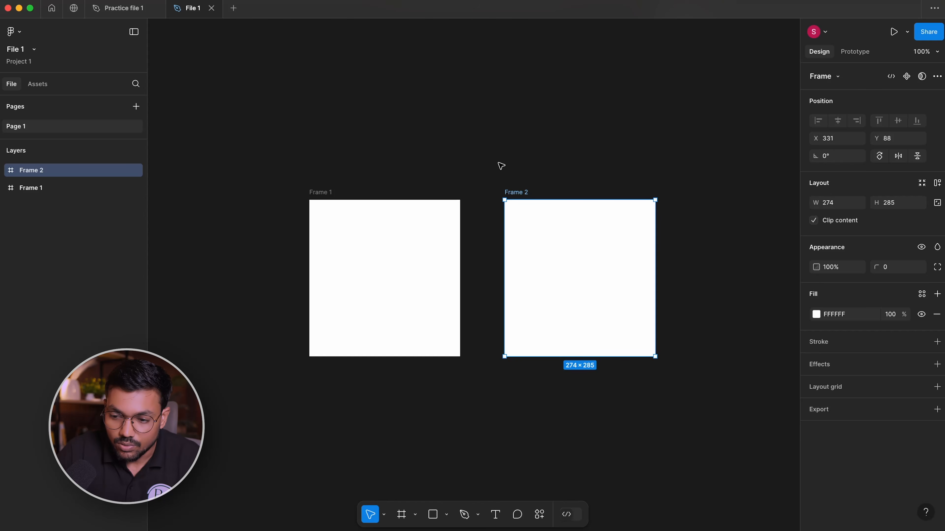
drag(289, 158, 645, 364)
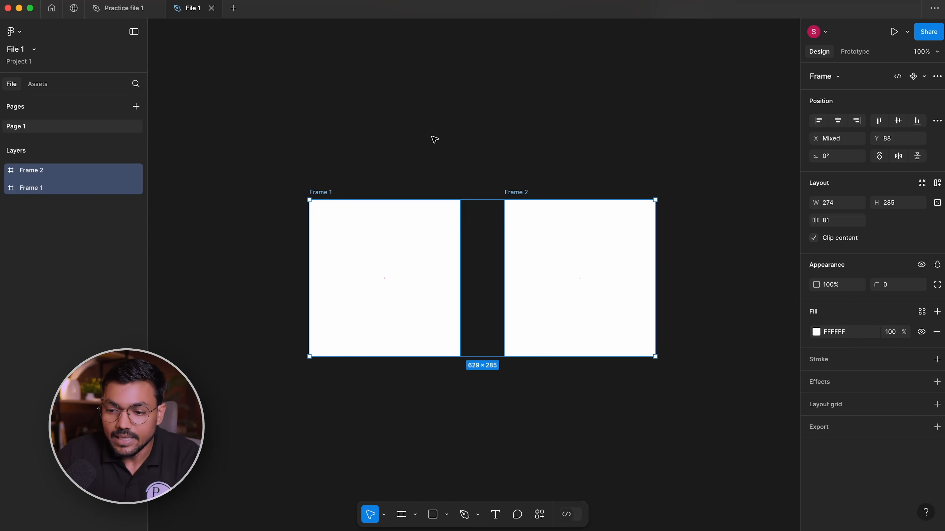
key(Delete)
click(435, 140)
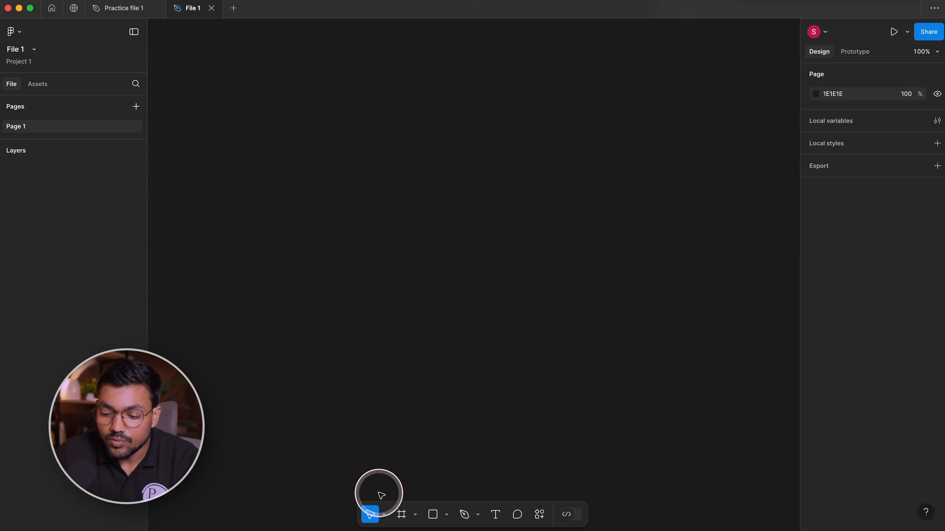
- Try the Hand tool on the empty canvas, and draw a frame about 503 × 445
click(384, 517)
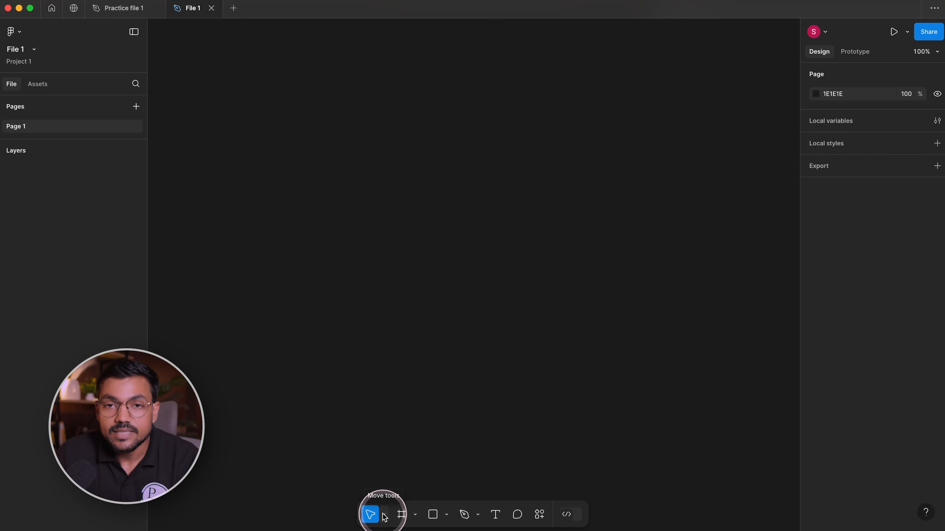
drag(385, 518, 398, 476)
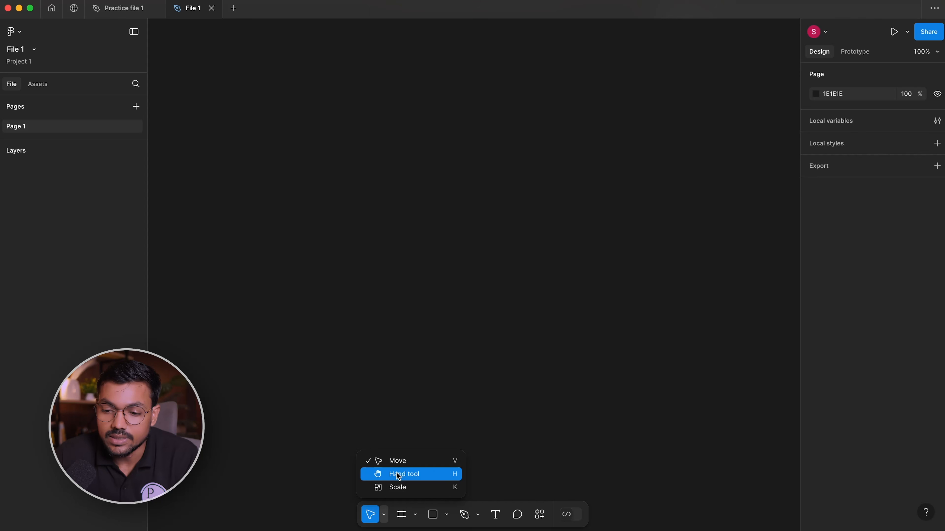
click(398, 475)
drag(397, 469, 337, 198)
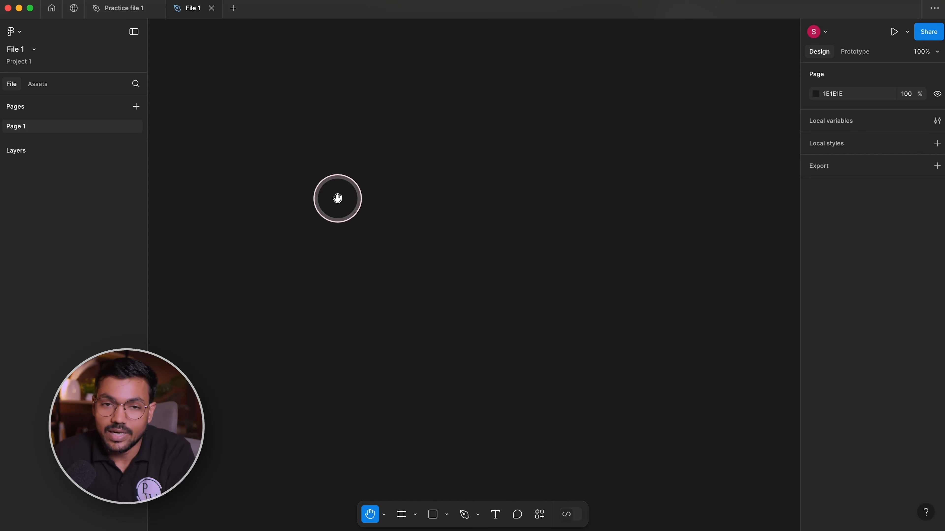
key(f)
drag(298, 101, 575, 346)
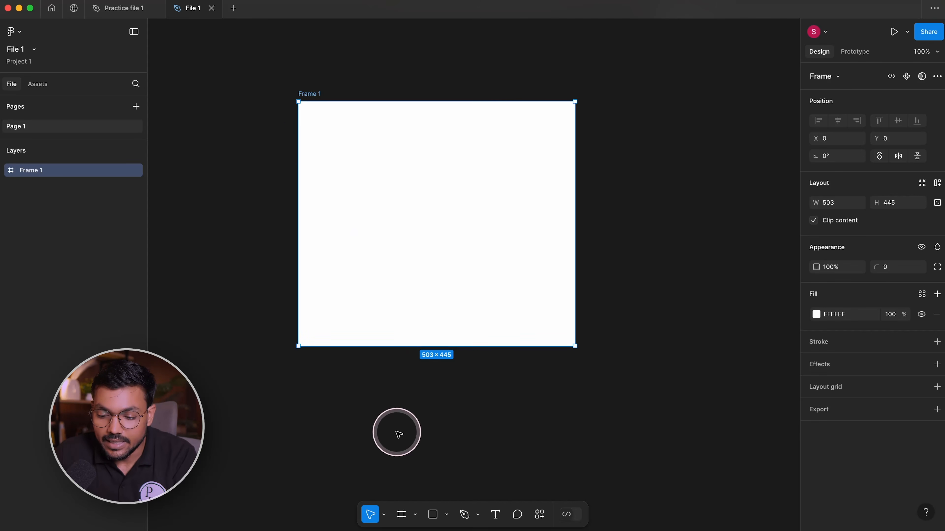
- Pan around the canvas with the Hand tool to view the frame from different positions
click(384, 515)
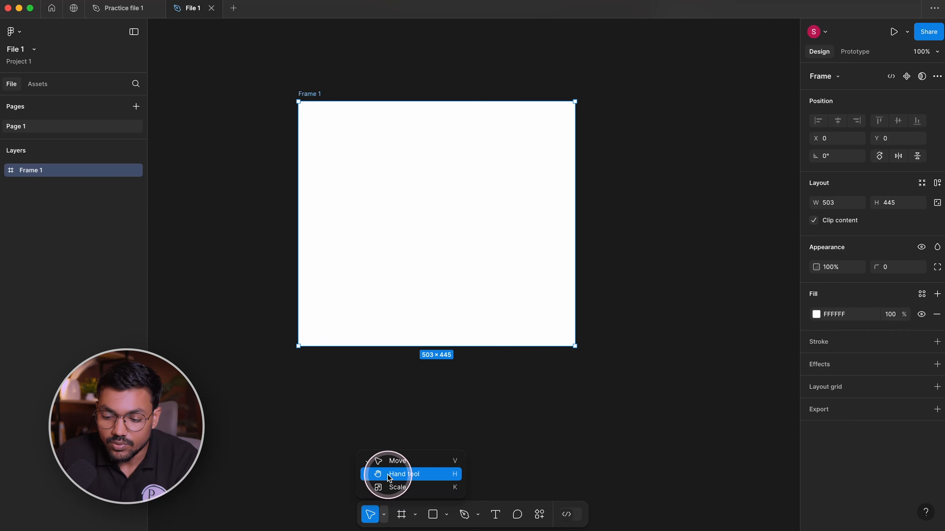
click(390, 475)
drag(363, 376, 384, 389)
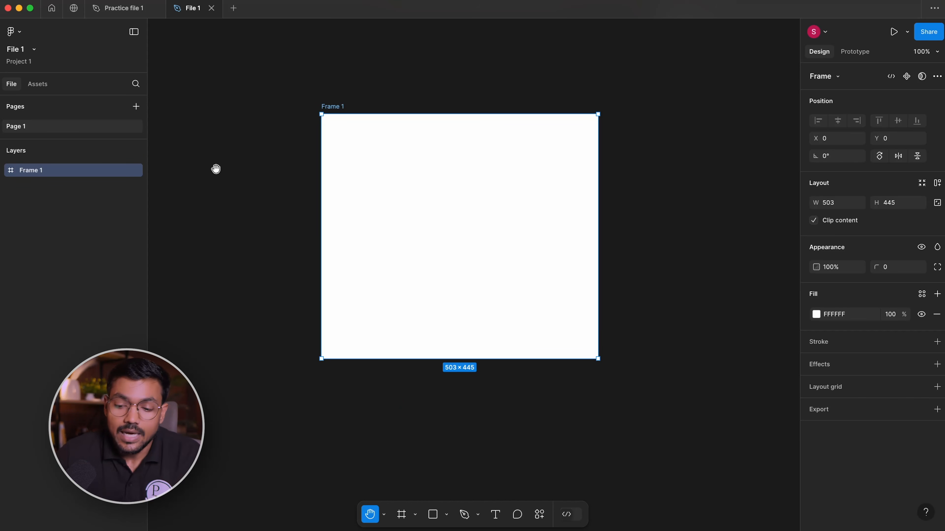
drag(487, 132, 458, 151)
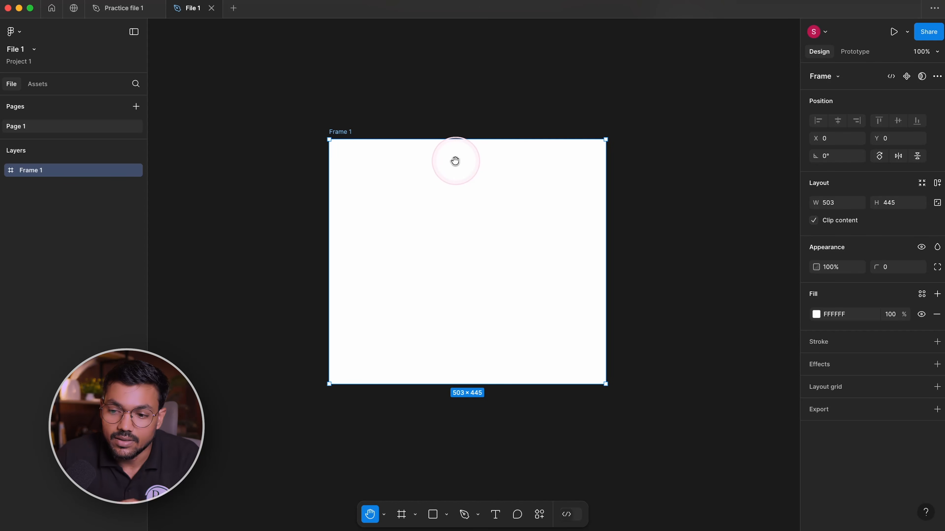
mouse_move(344, 65)
mouse_down()
mouse_move(413, 111)
mouse_move(266, 22)
mouse_move(355, 53)
mouse_up()
drag(348, 253, 449, 170)
drag(693, 242, 446, 289)
drag(672, 188, 531, 255)
- Undo the new frame and the deletion to bring back the two original frames, and clear the selection
scroll(489, 274, left, 10)
scroll(474, 255, left, 3)
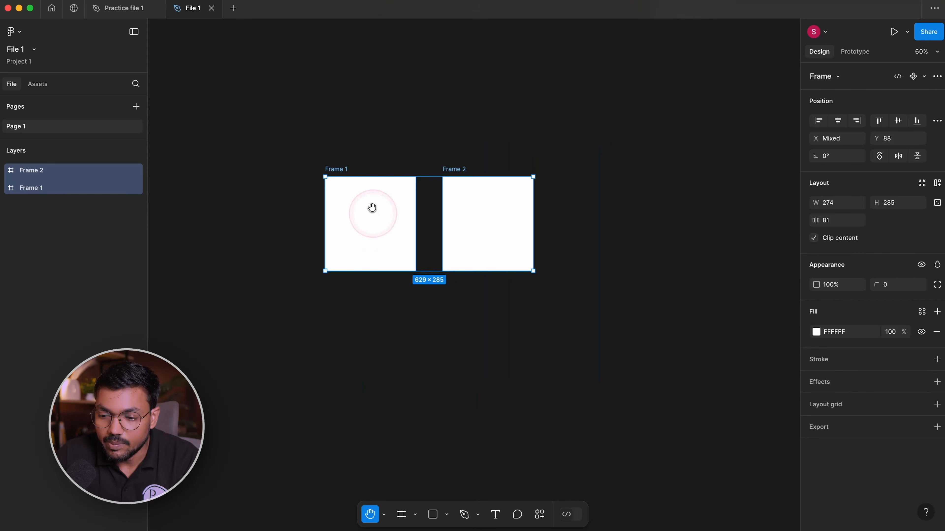
scroll(372, 208, up, 3)
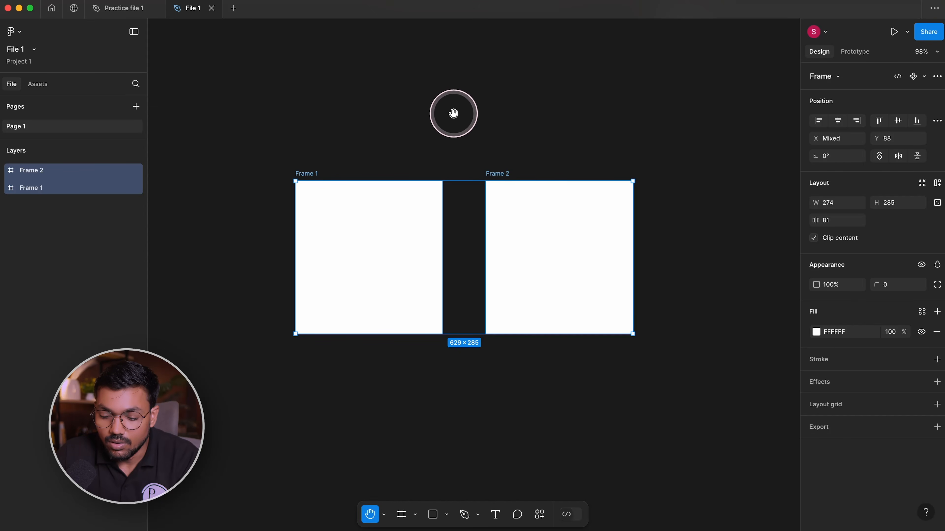
click(480, 129)
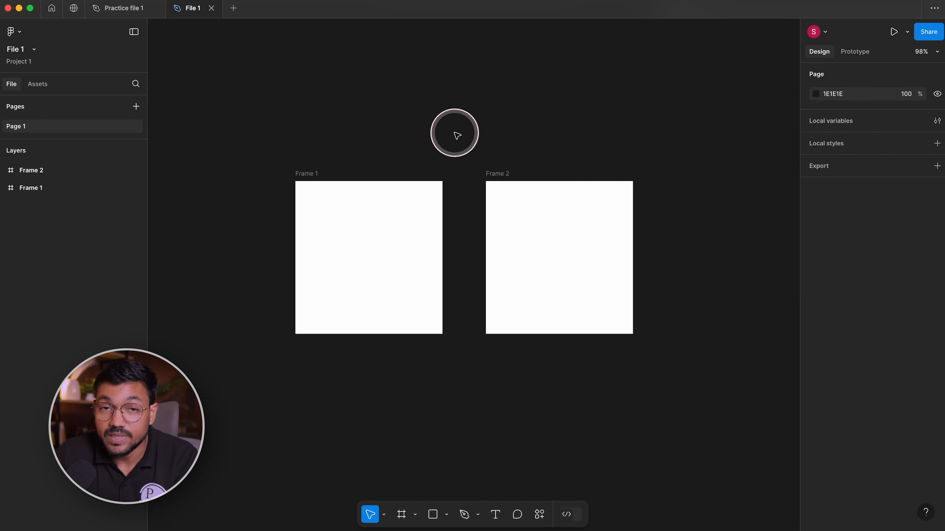
- Try scaling Frame 1 from its lower corner with the Scale tool, and deselect it
mouse_move(363, 257)
mouse_down()
mouse_move(365, 150)
mouse_move(311, 233)
mouse_move(312, 169)
mouse_move(435, 239)
mouse_move(370, 249)
mouse_up()
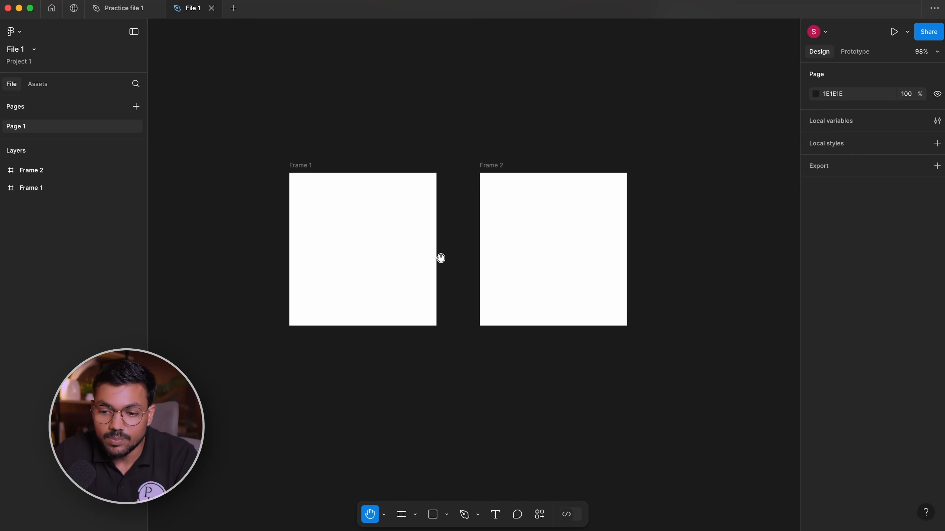
mouse_move(250, 114)
mouse_down()
mouse_move(358, 93)
mouse_move(261, 116)
mouse_up()
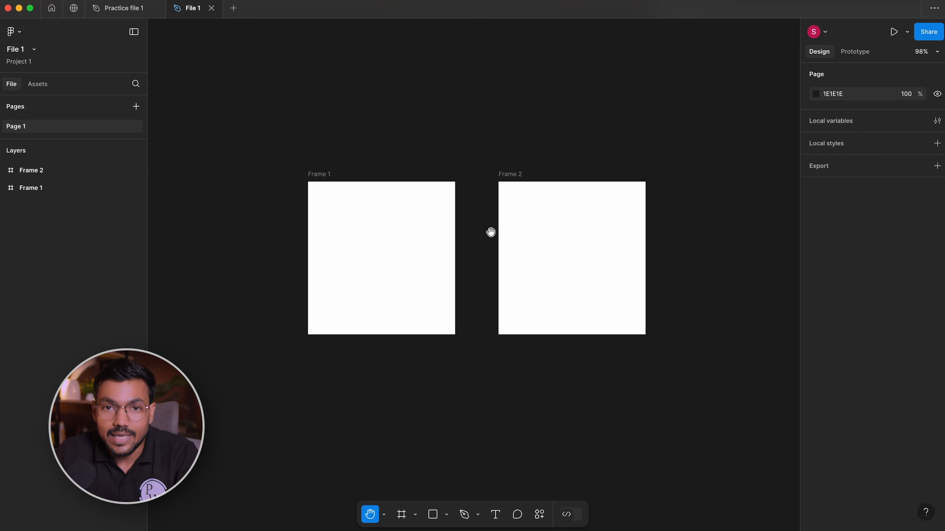
drag(485, 228, 452, 157)
click(384, 514)
click(398, 490)
click(384, 163)
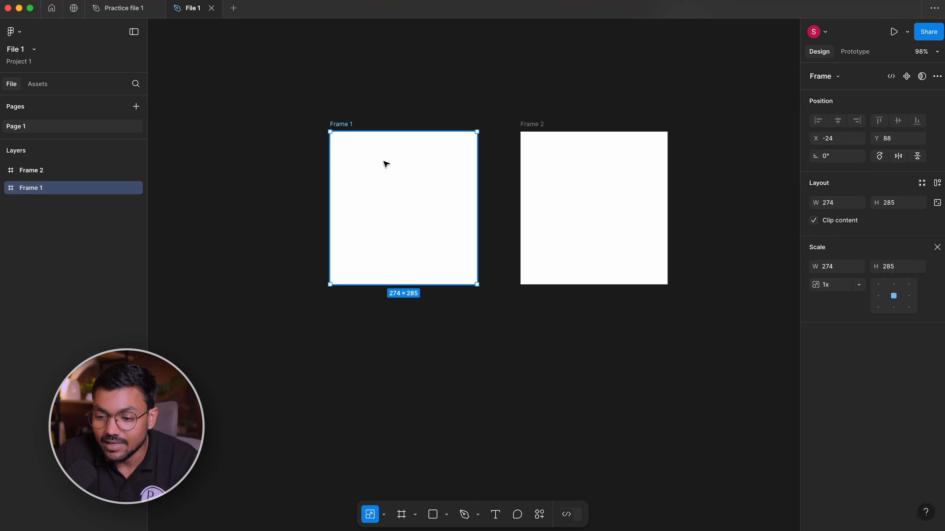
mouse_move(478, 286)
mouse_down()
mouse_move(584, 425)
mouse_move(492, 287)
mouse_up()
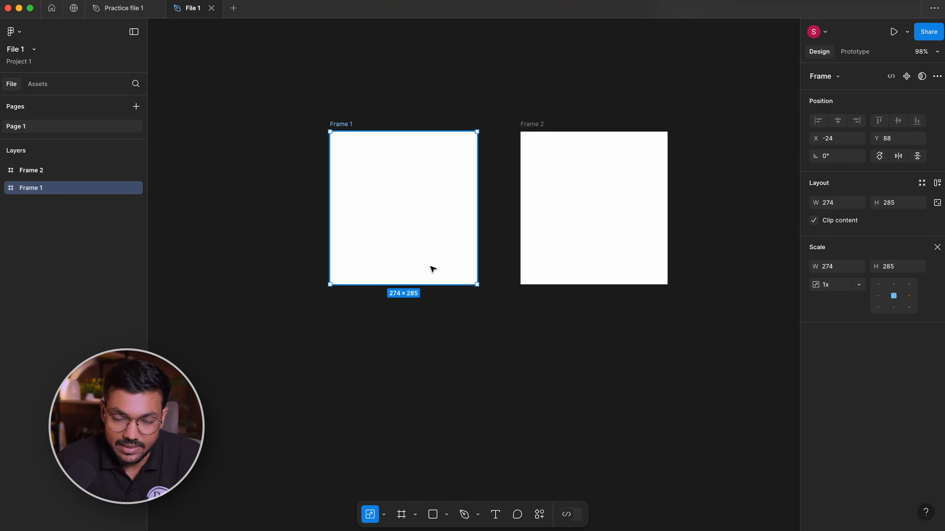
click(405, 414)
- Add a text layer reading "Text" inside Frame 1 and move it to about X 124.5, Y 120.65
scroll(405, 321, down, 2)
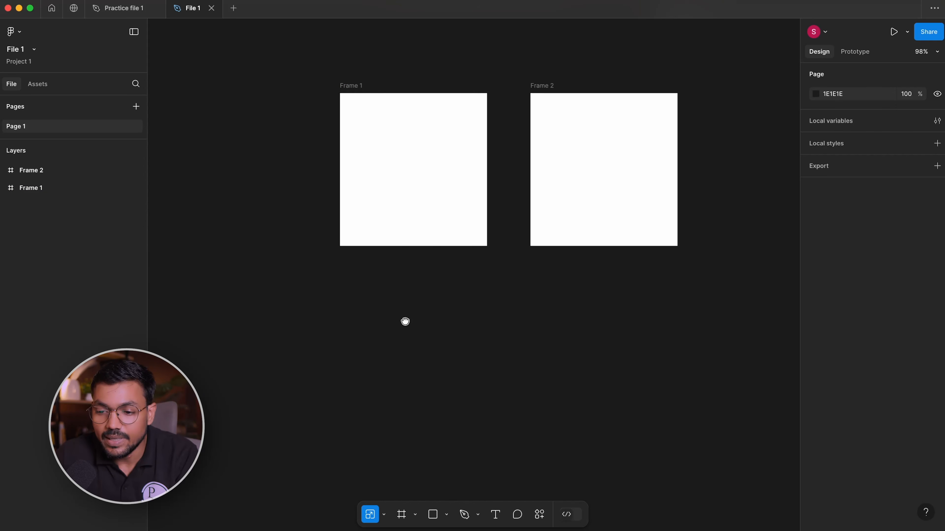
key(t)
scroll(376, 130, up, 5)
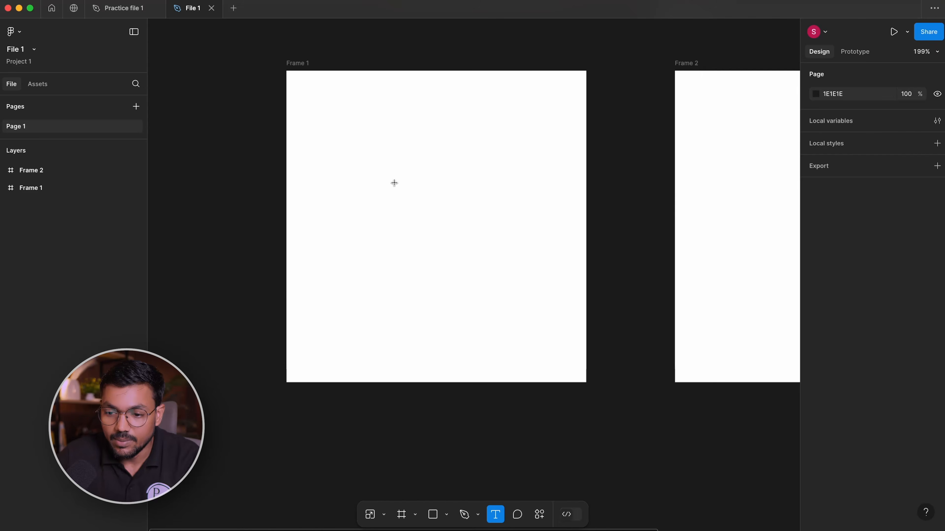
click(376, 165)
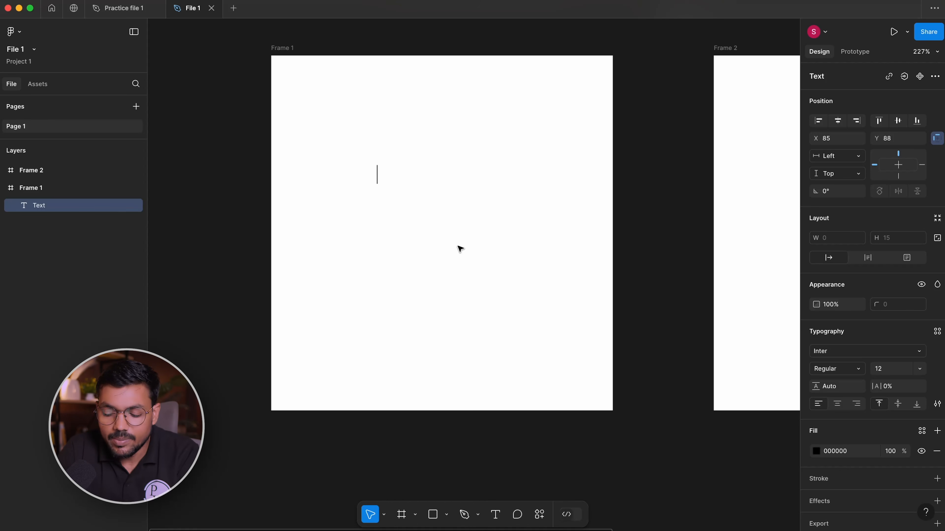
text(Text)
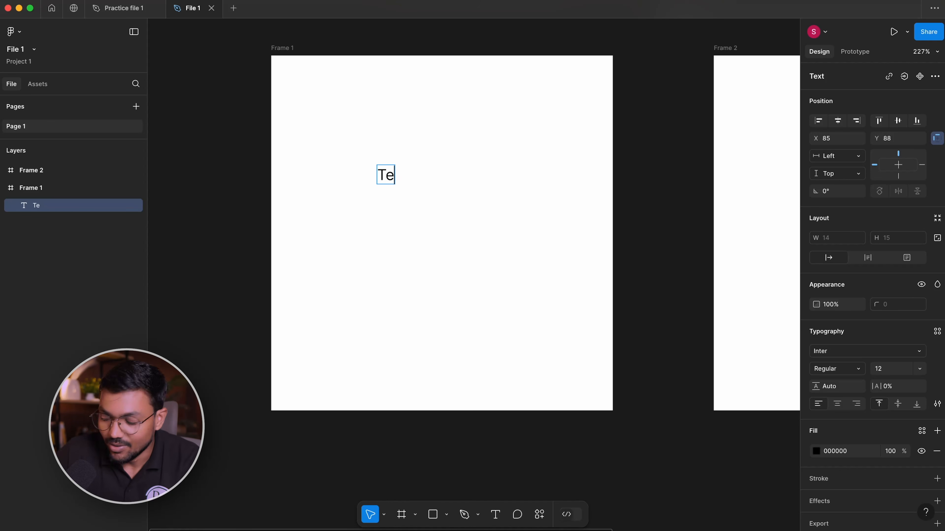
key(Escape)
click(473, 298)
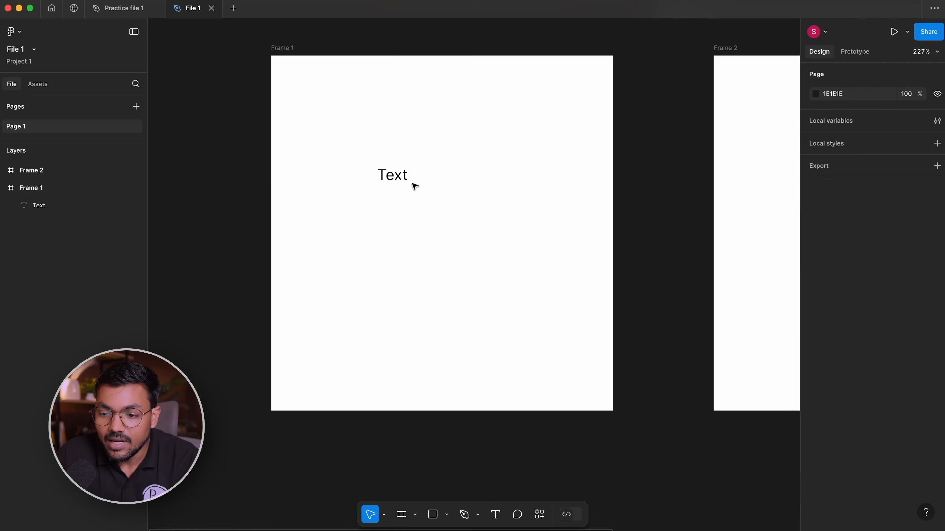
drag(404, 178, 454, 218)
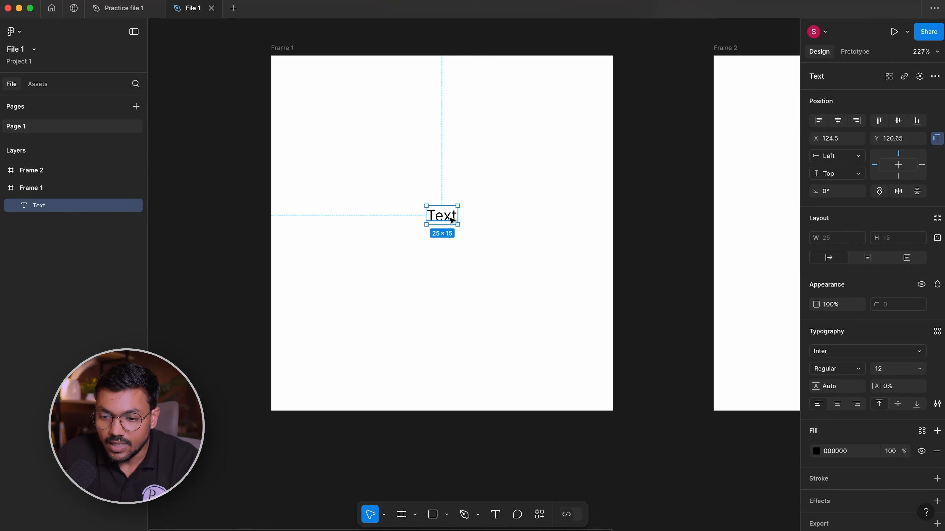
- Try resizing the text layer's box from its corner with the Move tool, restoring its original size after each attempt
drag(458, 225, 489, 239)
double_click(490, 241)
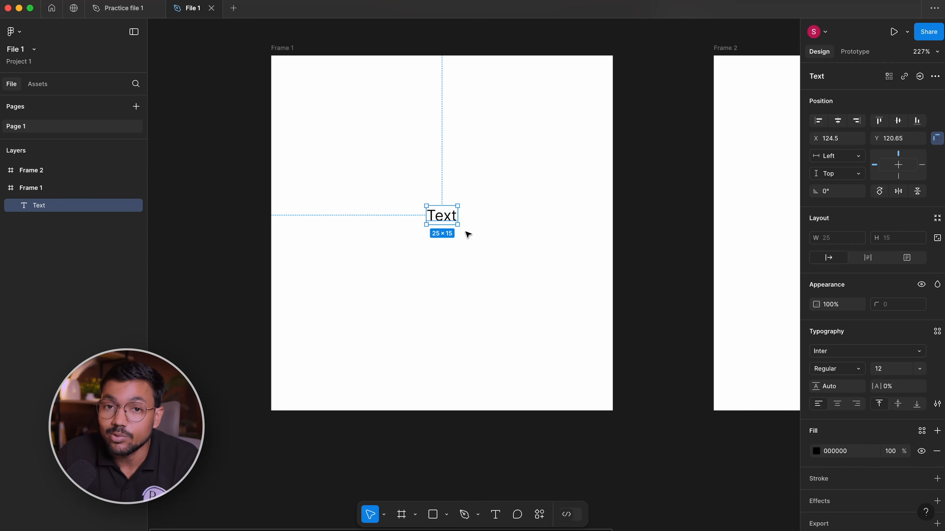
drag(459, 225, 437, 208)
key(super+z)
scroll(440, 254, up, 3)
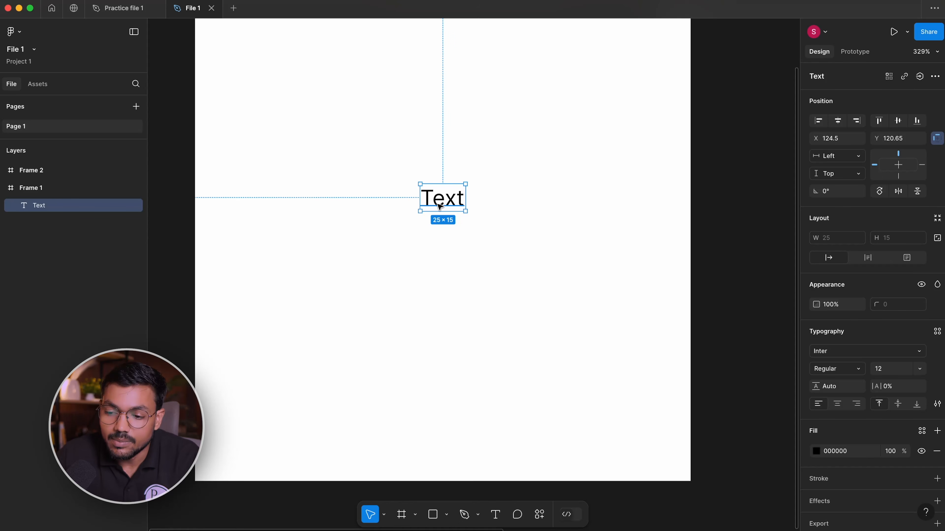
drag(464, 209, 502, 236)
double_click(501, 237)
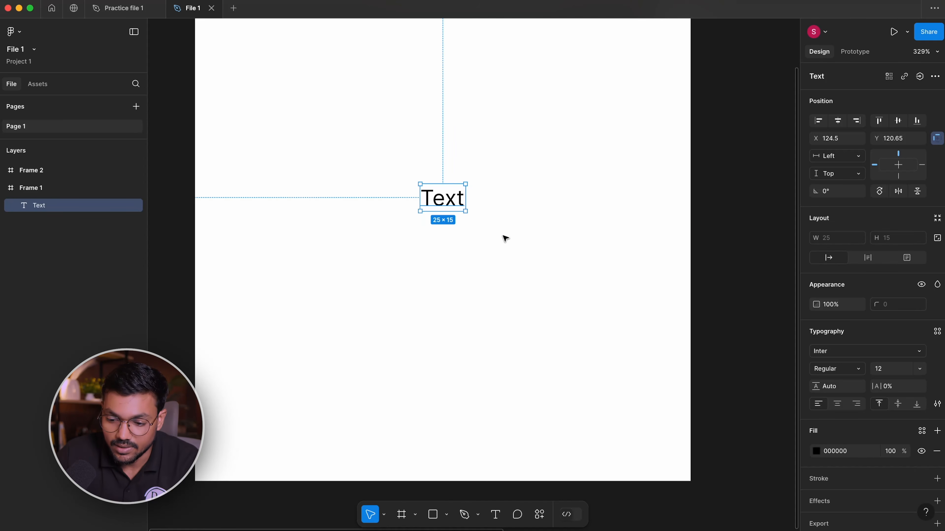
- Scale the text layer in Frame 1 to a width of 40 with the Scale tool
click(383, 515)
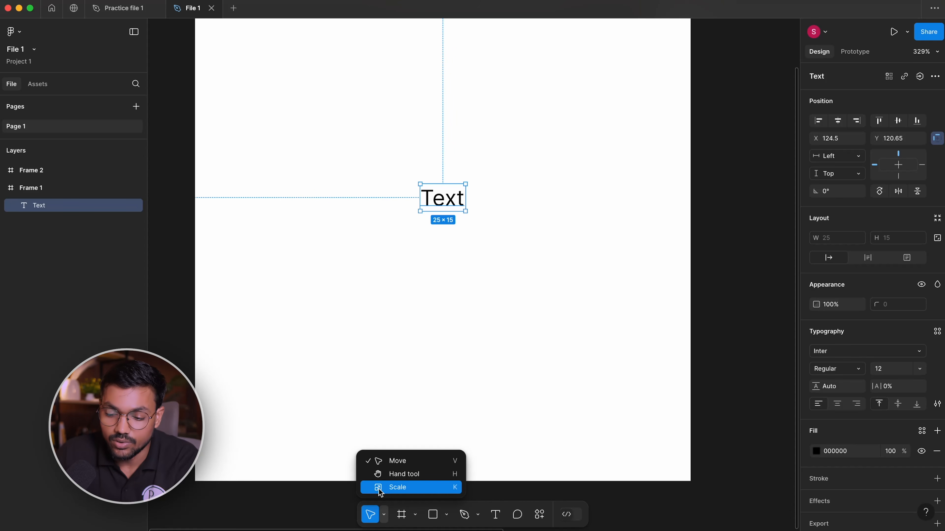
click(380, 489)
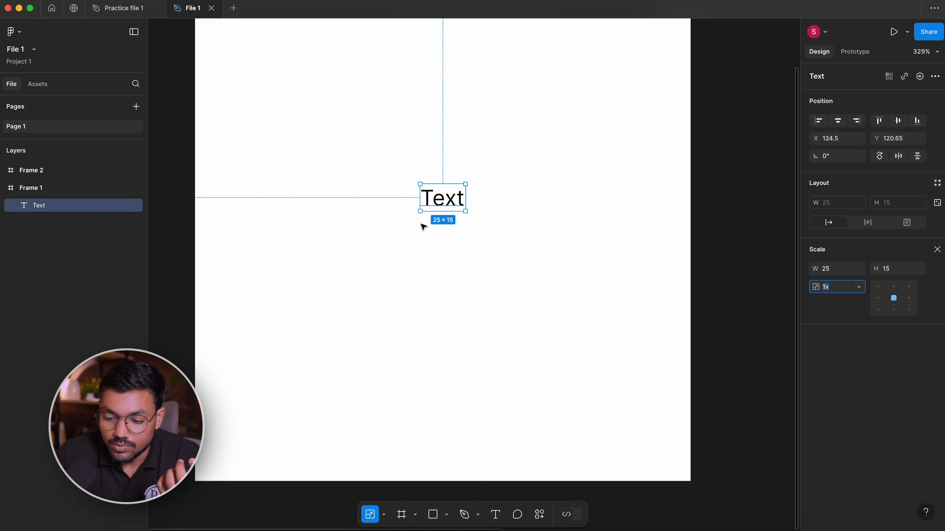
click(384, 515)
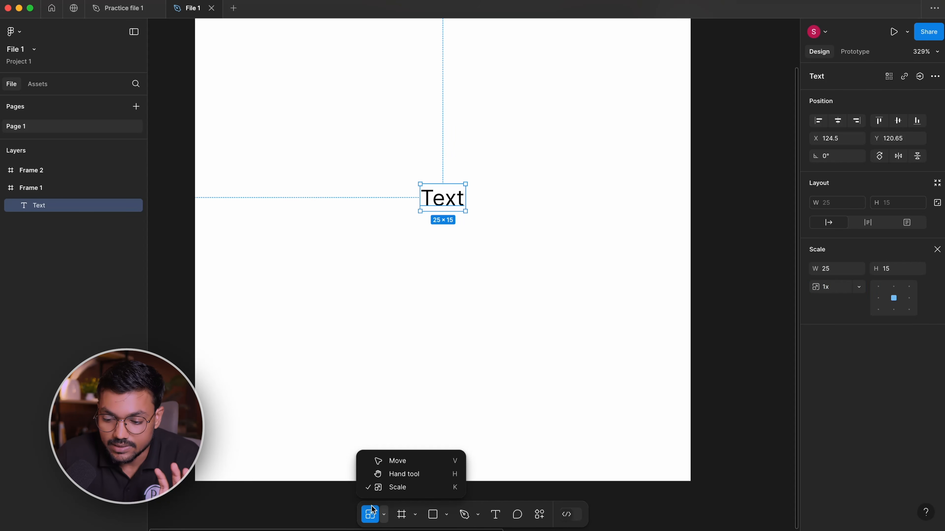
click(385, 515)
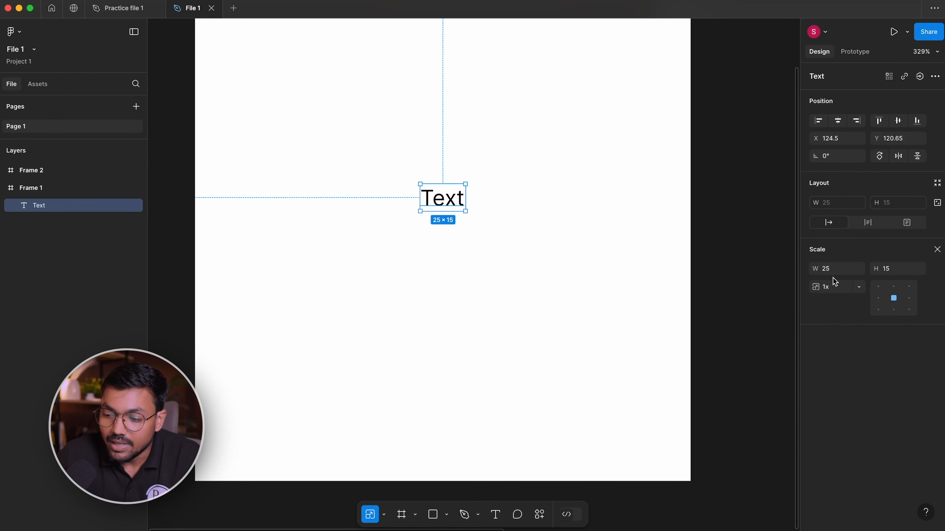
click(838, 272)
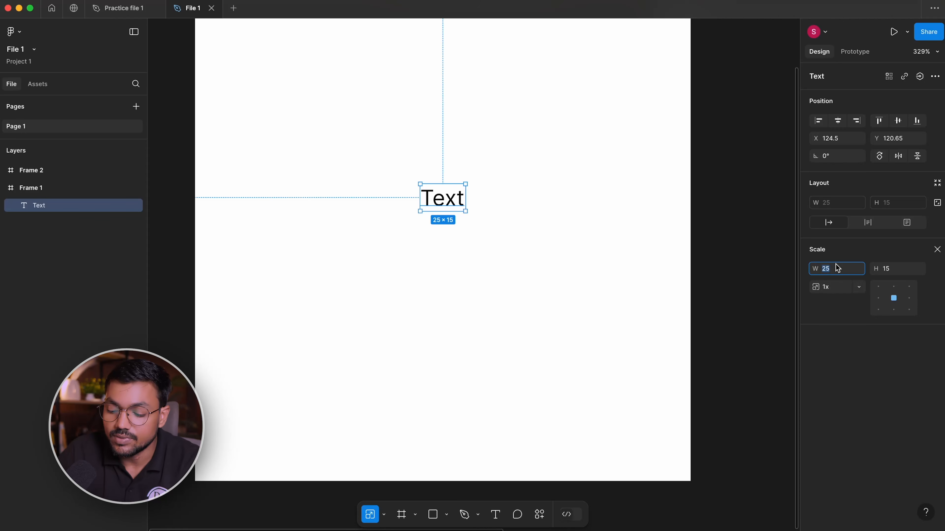
text(4)
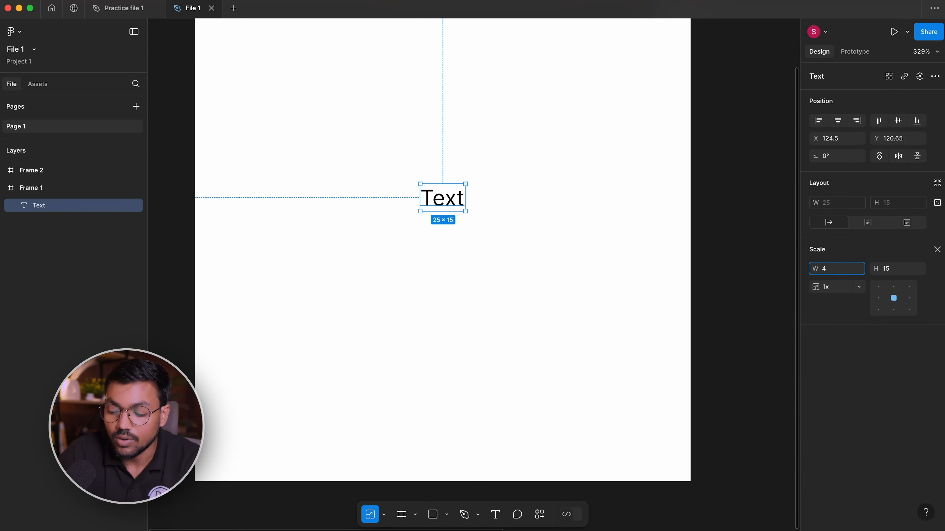
text(0)
key(Return)
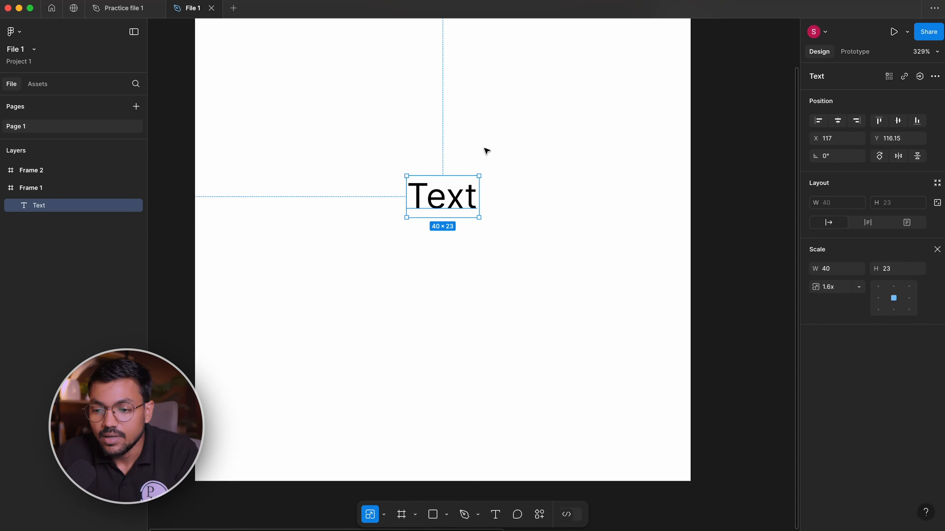
- Undo the text scaling and leave the text layer selected at about X 128.48, Y 123.57 in Frame 1
key(super+z)
key(super+z)
key(super+z)
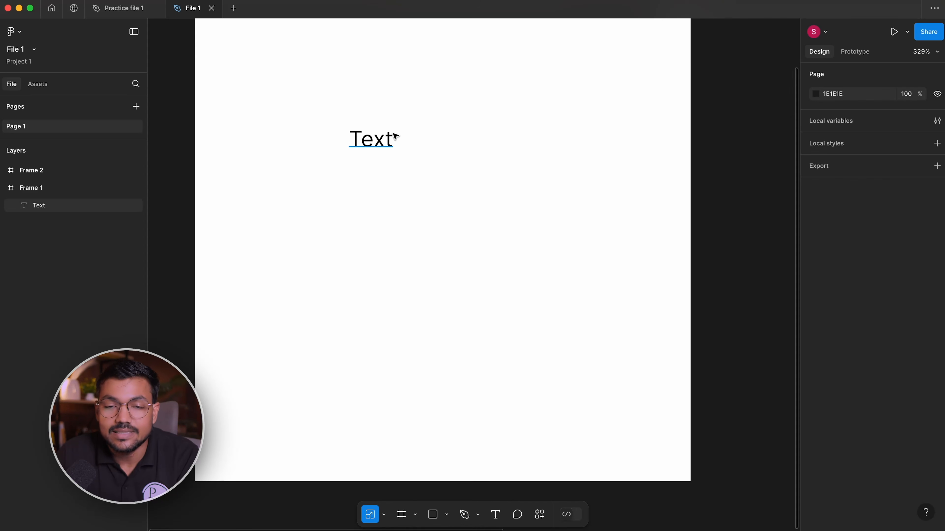
click(393, 136)
key(shift+super+z)
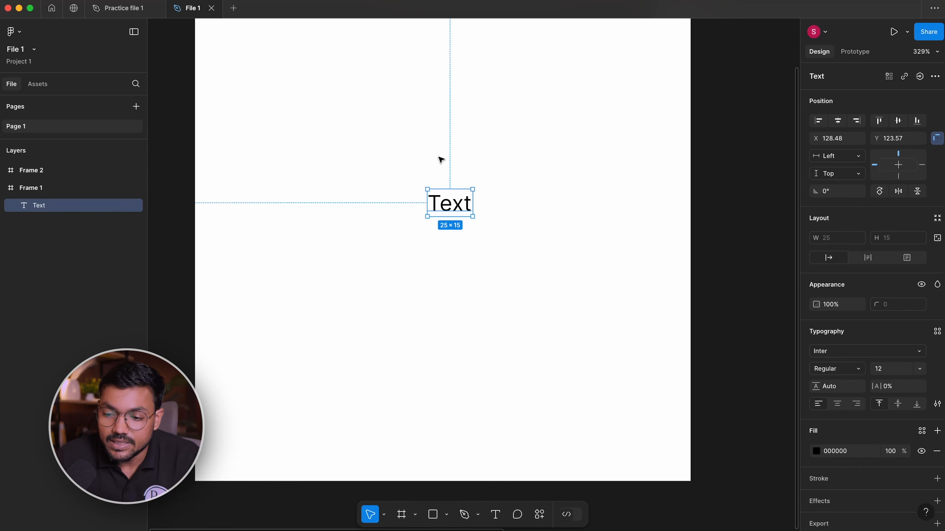
click(469, 169)
drag(398, 173, 542, 293)
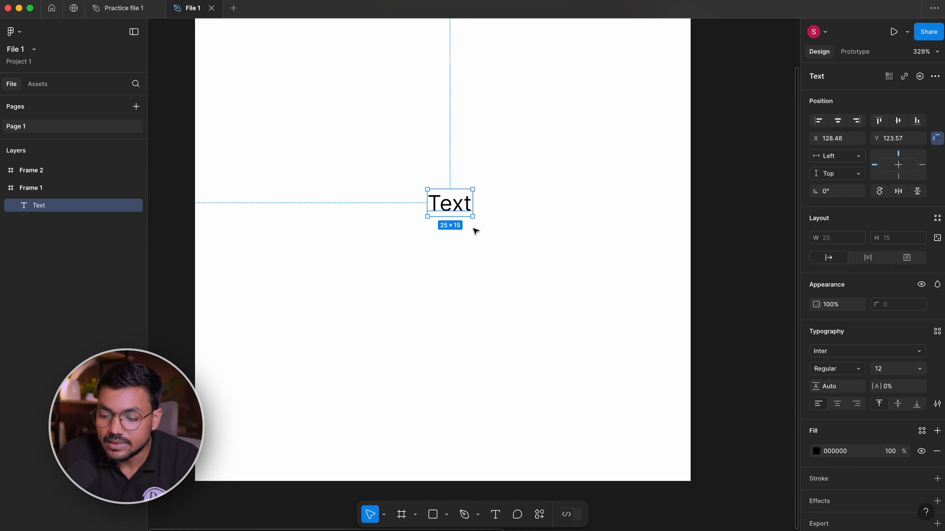
- Enlarge the text layer proportionally from its corner with the Scale tool, and deselect it
scroll(476, 232, up, 2)
key(k)
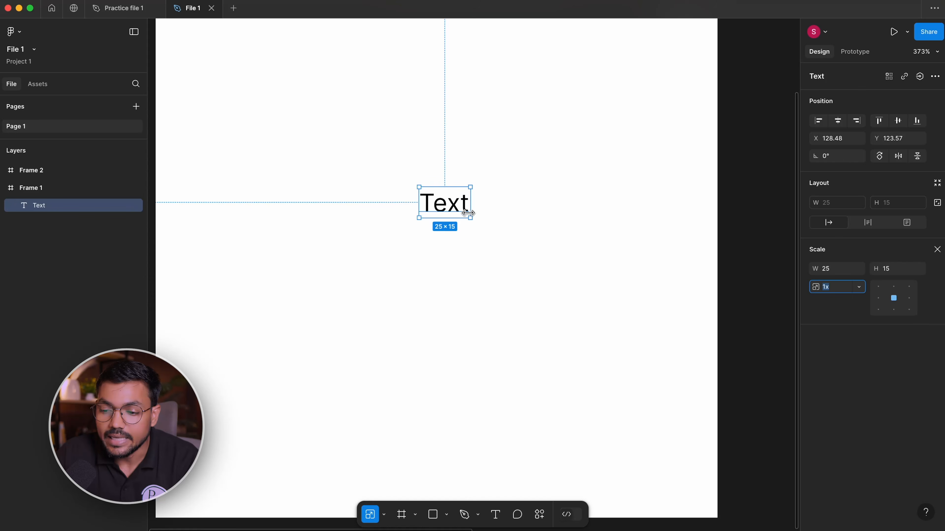
drag(469, 217, 512, 228)
drag(509, 233, 504, 222)
key(super+z)
key(Escape)
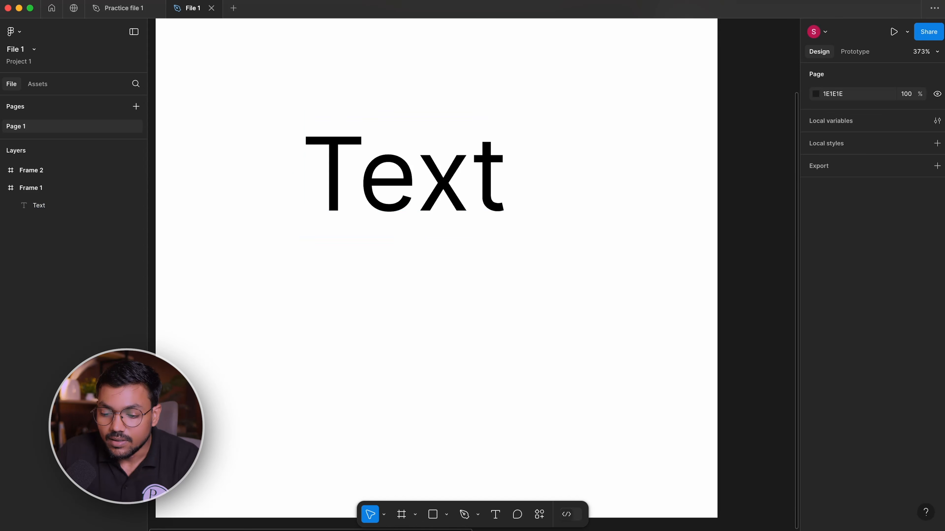
- Try inserting a copy of Frame 1 between Frame 1 and Frame 2 with the Frame tool, and undo it
click(384, 515)
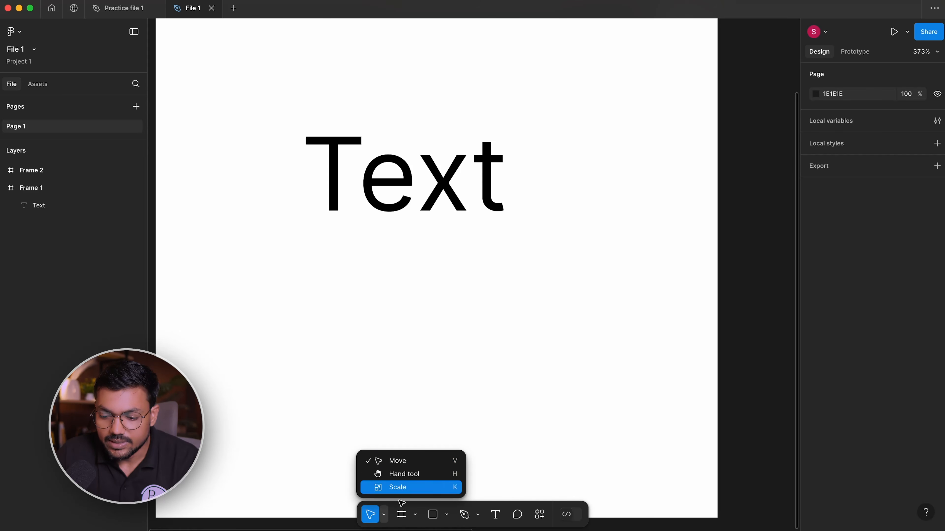
click(385, 515)
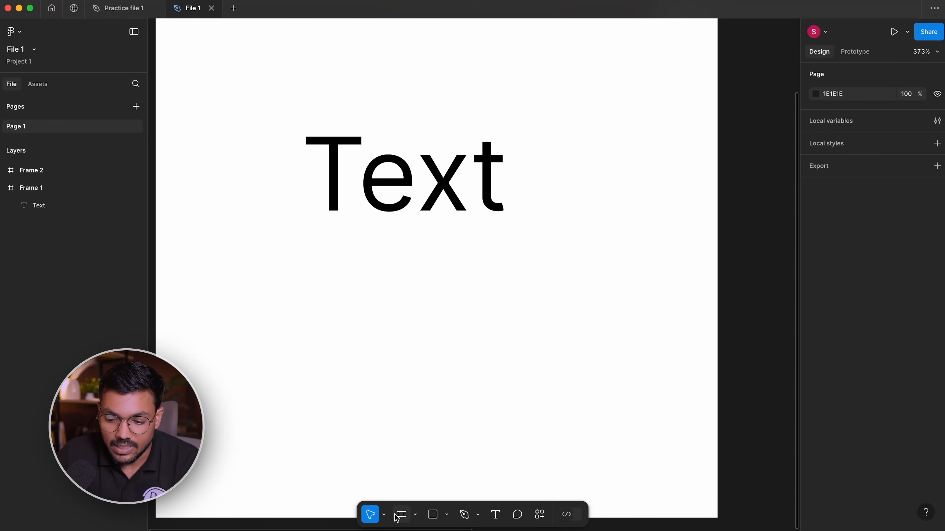
click(415, 515)
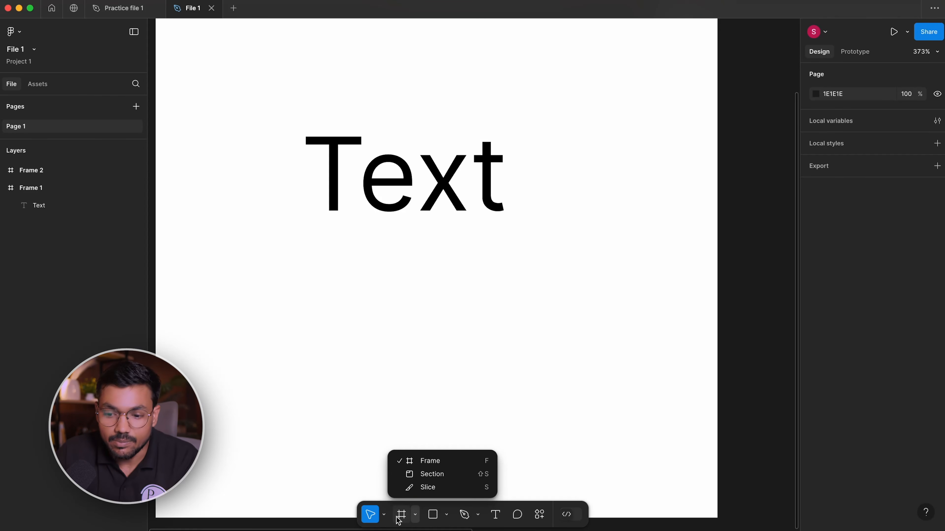
click(405, 458)
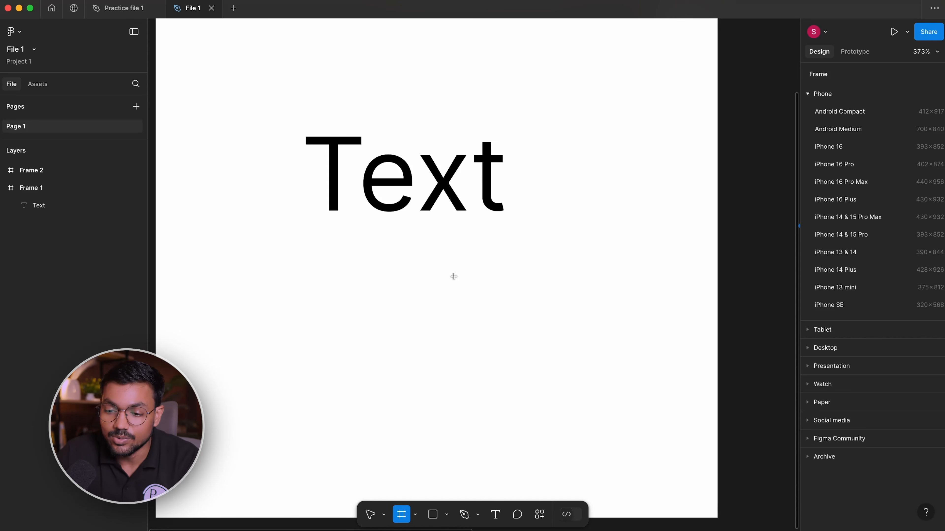
scroll(319, 249, down, 10)
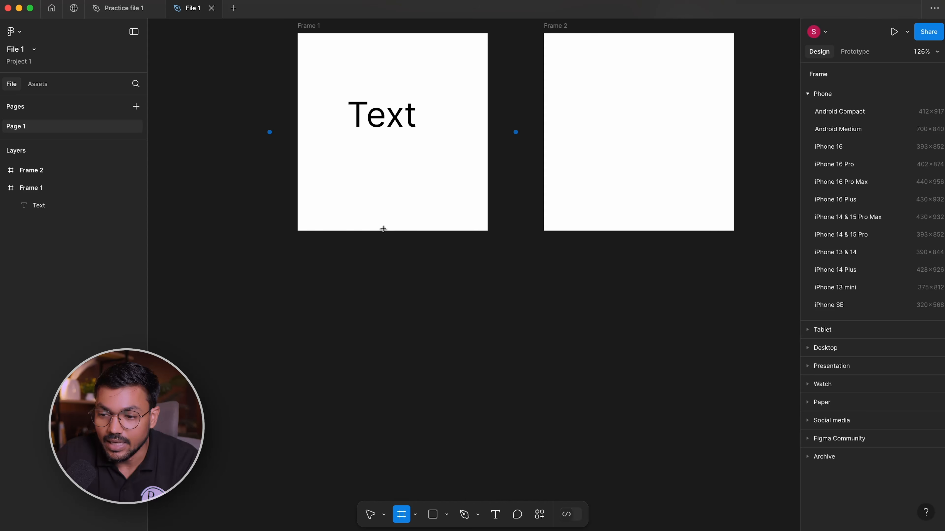
scroll(506, 197, up, 3)
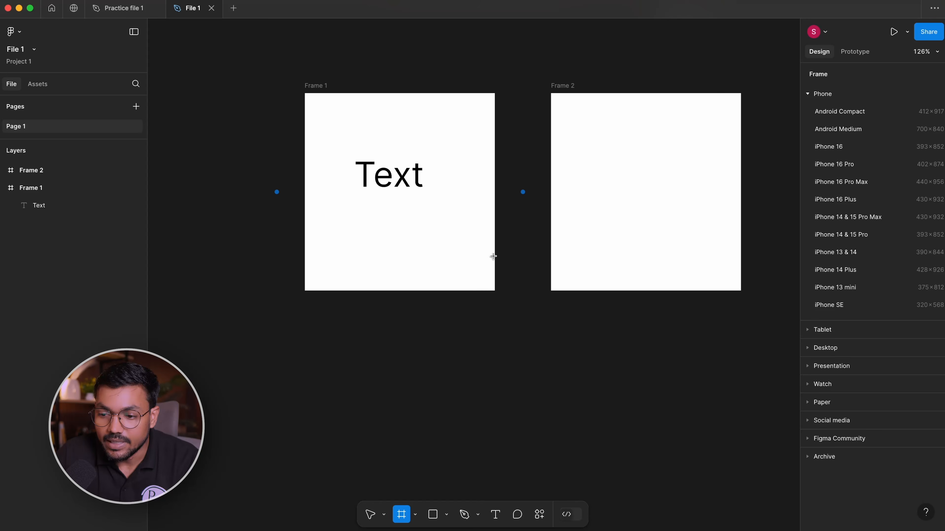
click(522, 192)
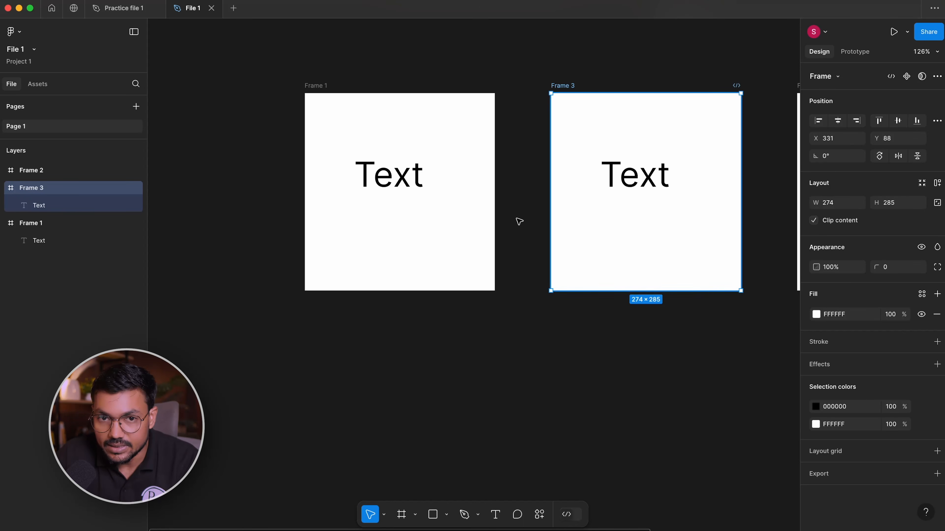
key(ctrl+z)
key(Escape)
- Add a copy of Frame 1, including its text, on the left side of Frame 1 with the Frame tool
click(402, 515)
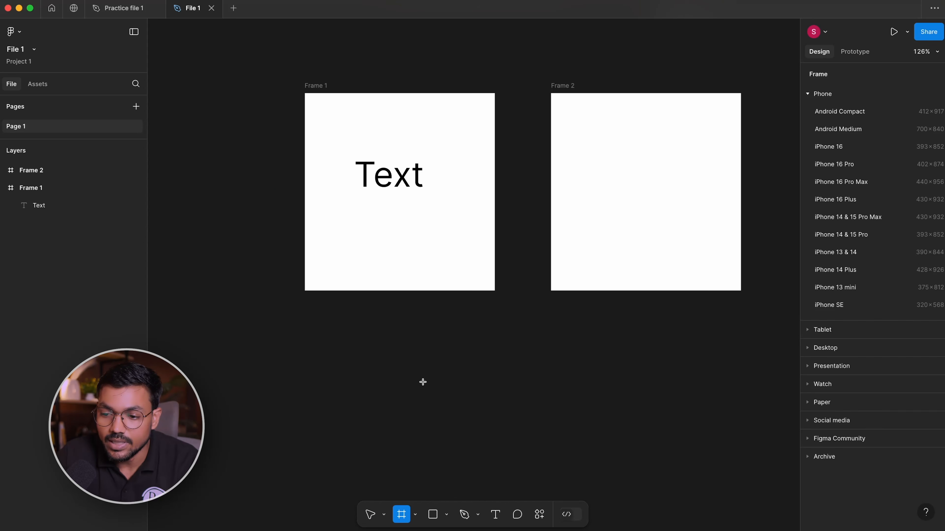
scroll(521, 202, up, 3)
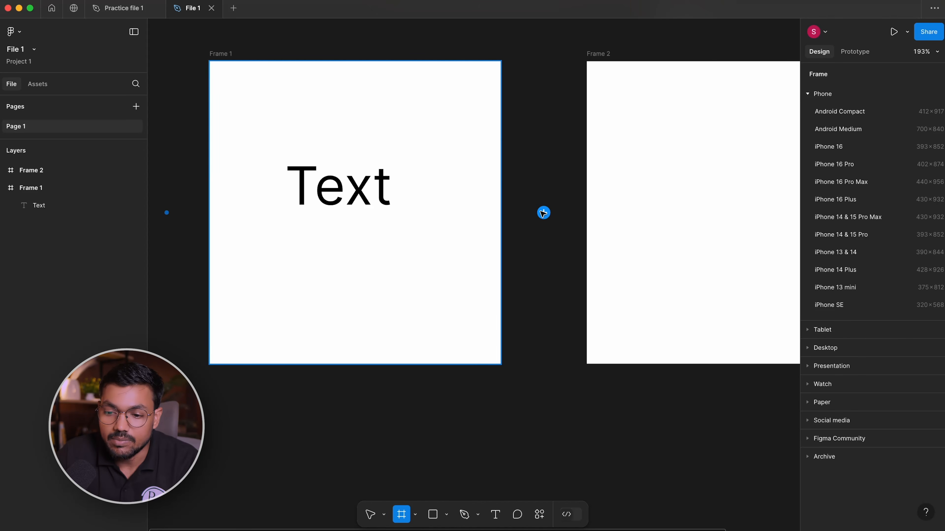
scroll(543, 213, down, 3)
click(329, 213)
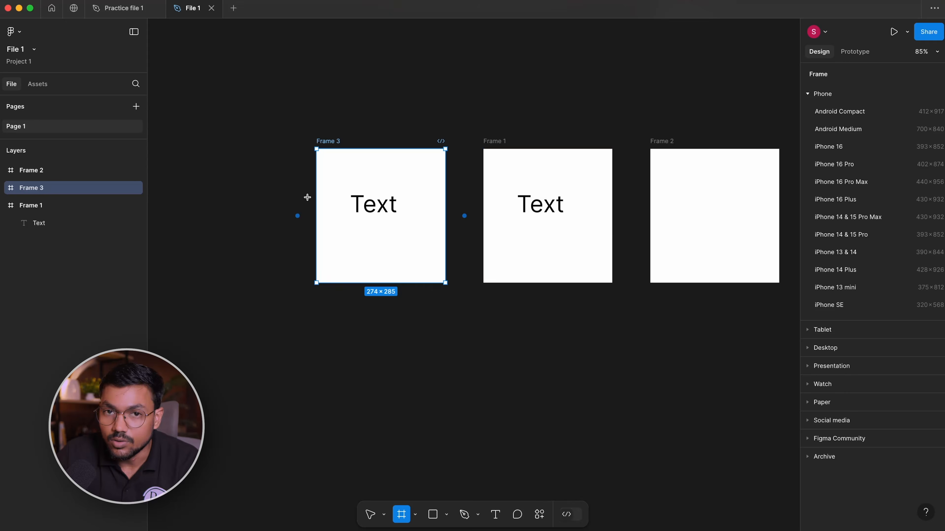
scroll(306, 198, down, 3)
scroll(371, 205, up, 3)
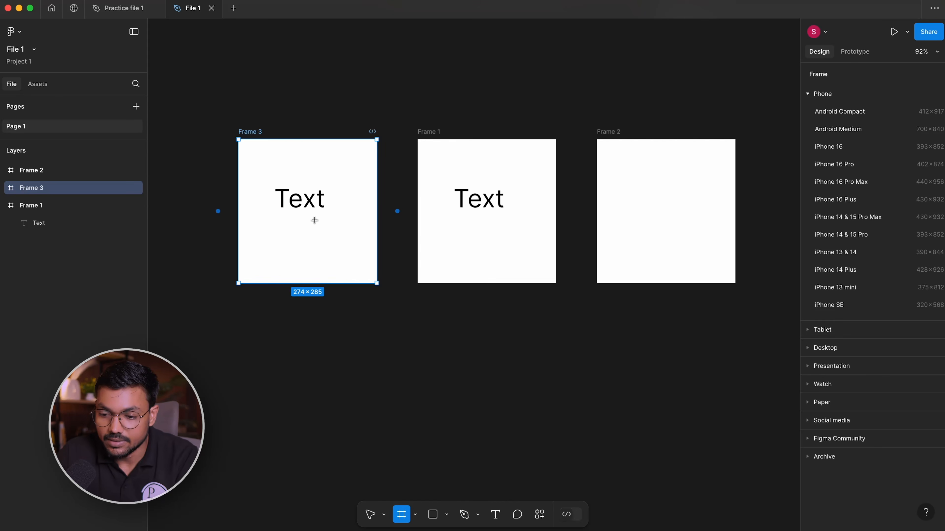
- Browse the preset frame sizes, create an Apple Watch 45mm frame from the Watch presets, and deselect it
scroll(315, 220, up, 3)
key(space)
drag(568, 329, 603, 152)
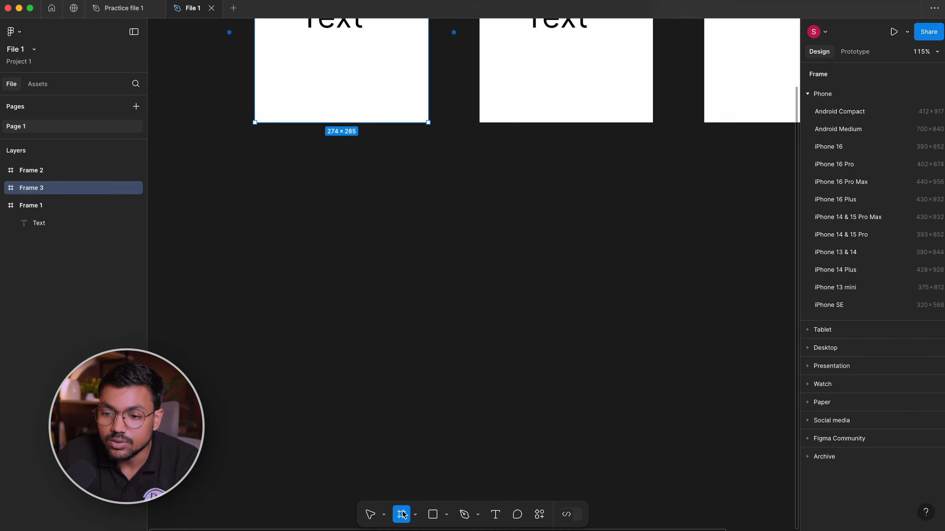
scroll(403, 150, up, 3)
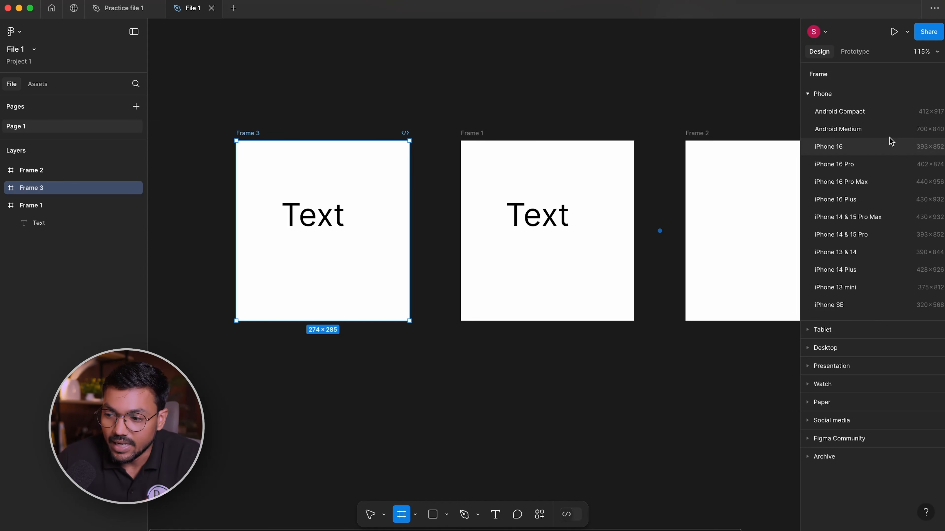
click(807, 96)
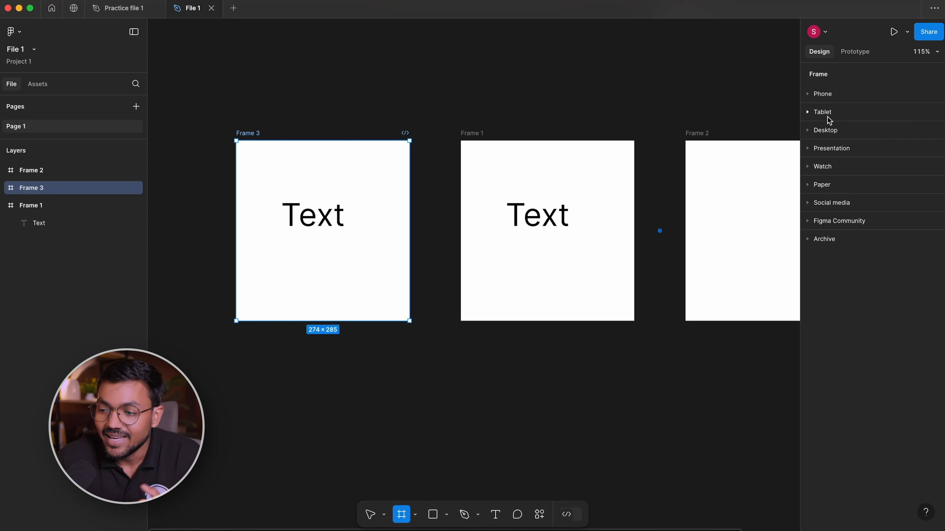
click(811, 149)
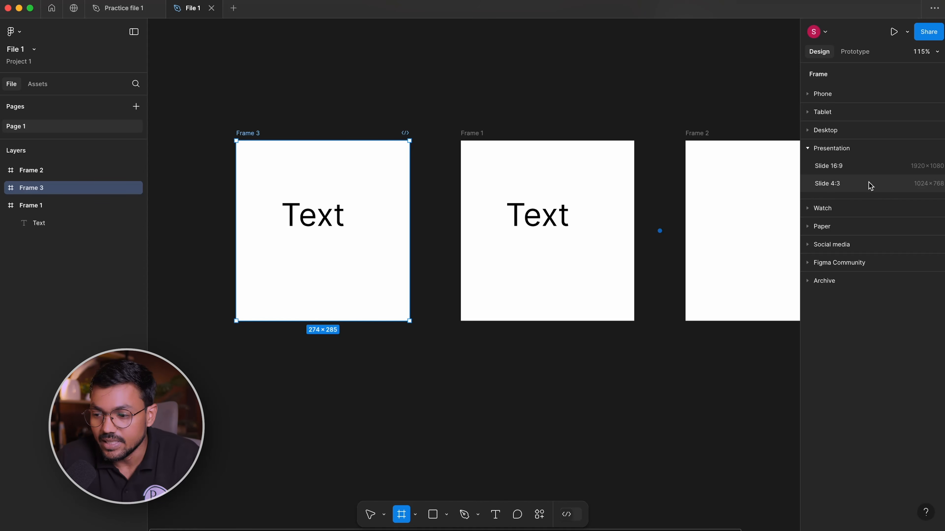
click(808, 149)
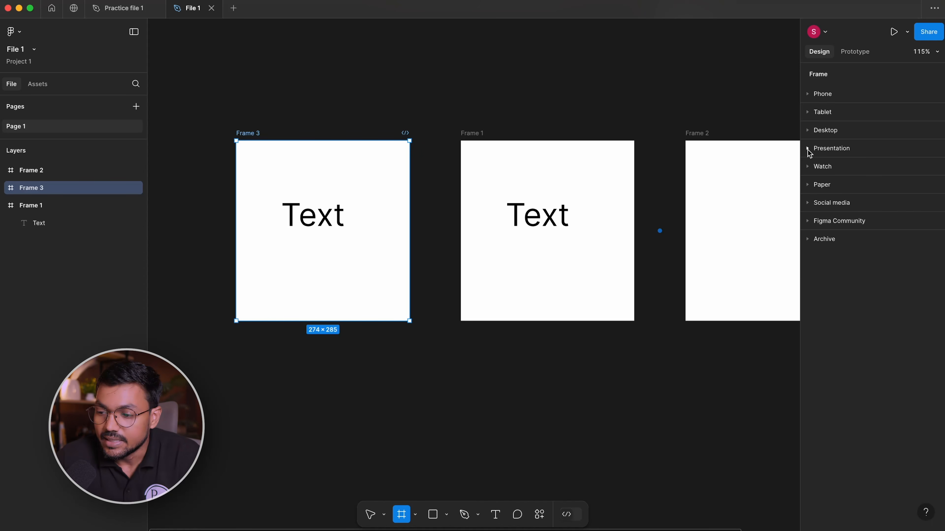
click(808, 166)
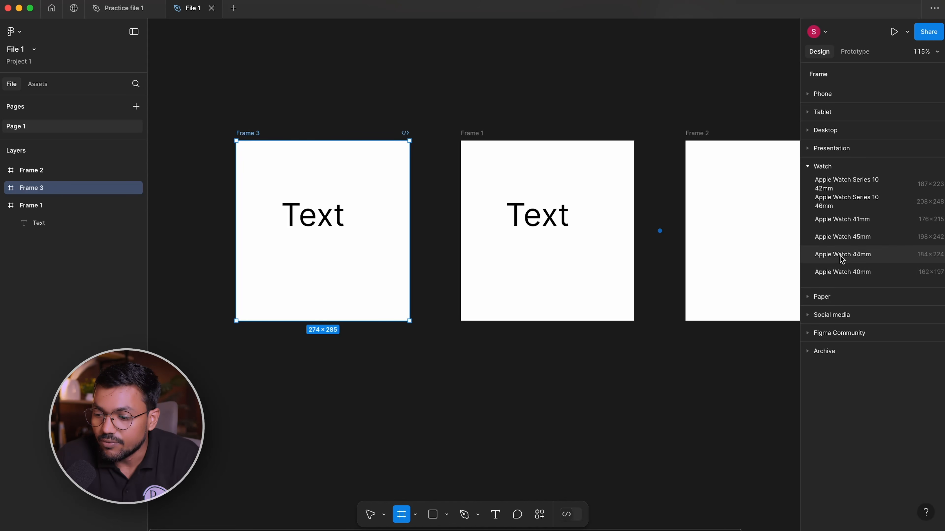
click(842, 238)
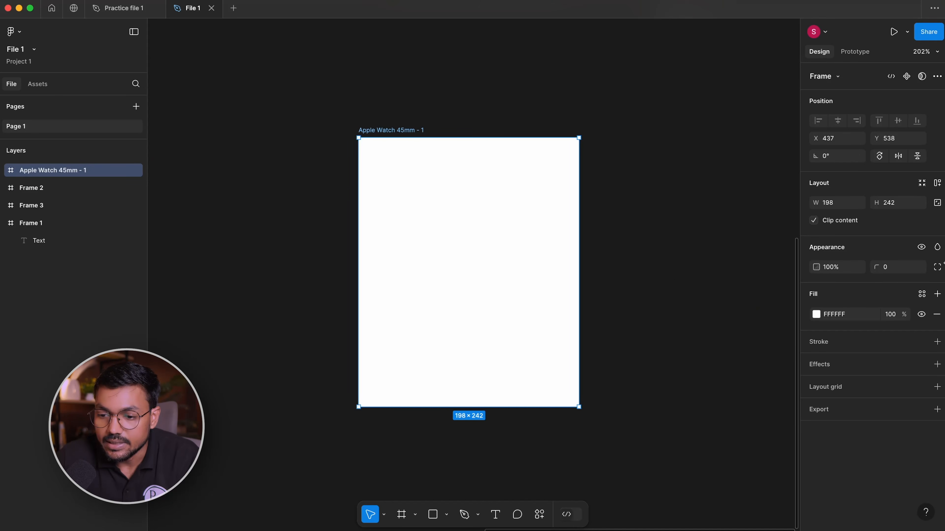
drag(316, 93, 579, 429)
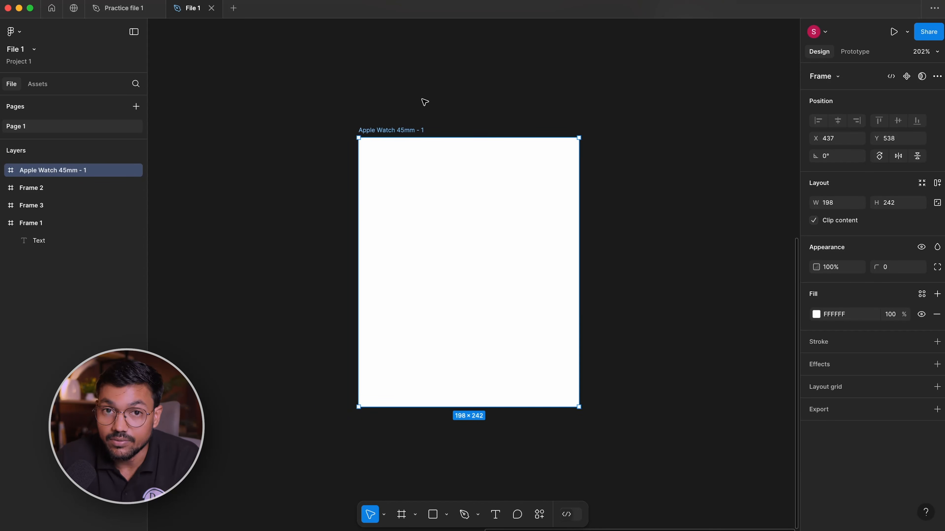
click(430, 98)
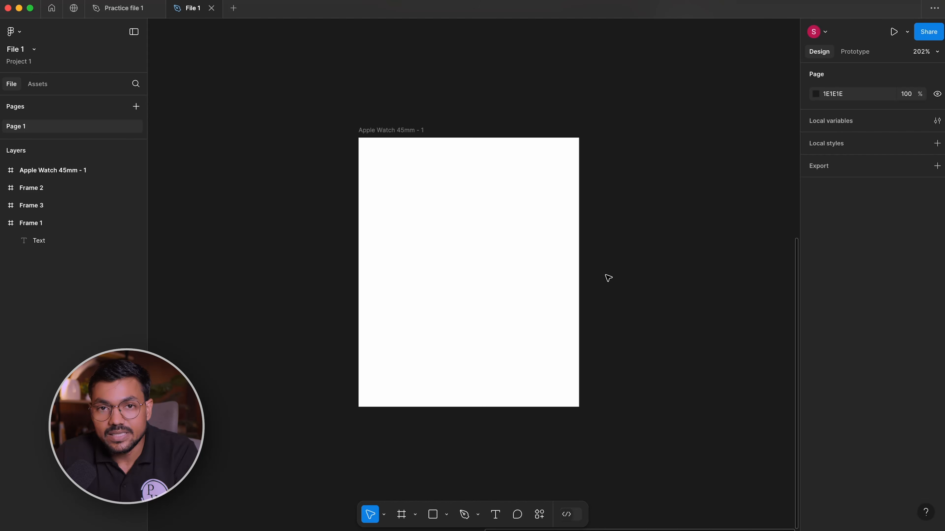
- Browse the Paper frame presets and create an Instagram story frame from the Social media presets
key(f)
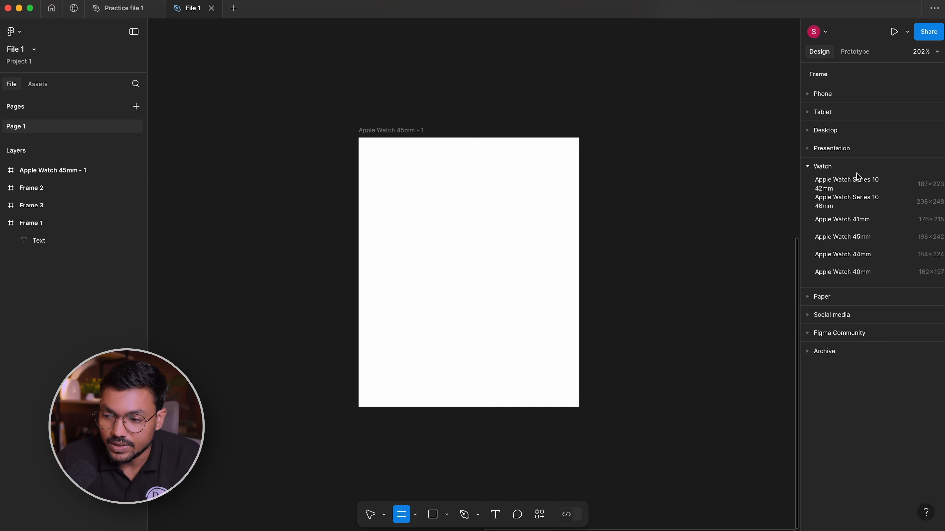
click(808, 167)
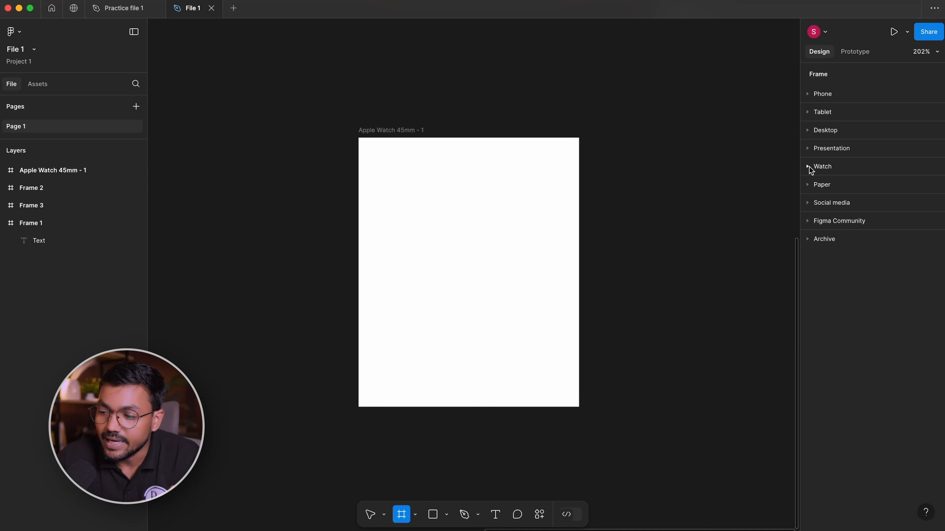
click(808, 184)
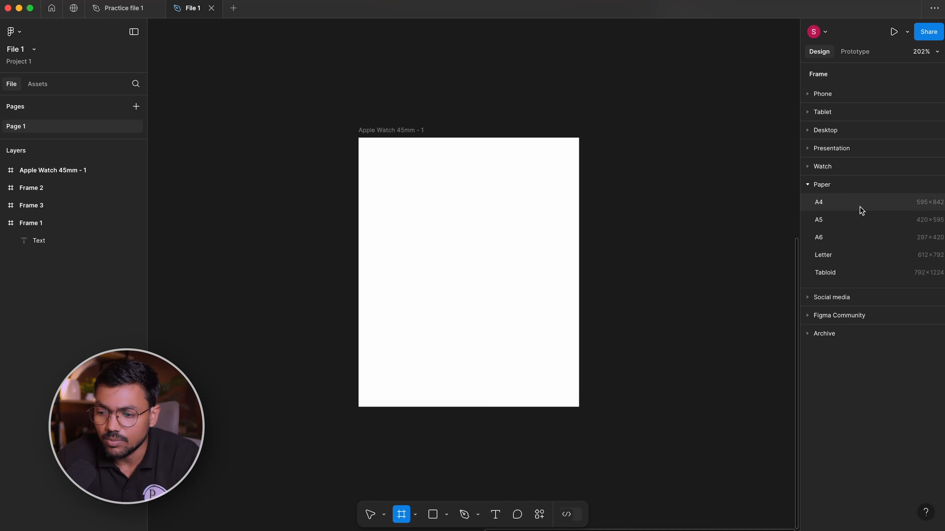
click(808, 185)
click(808, 203)
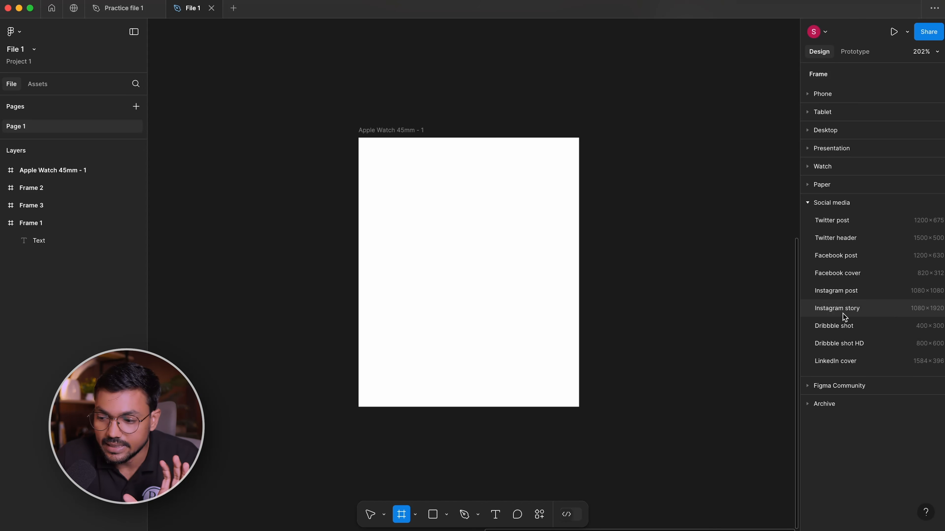
scroll(709, 316, right, 5)
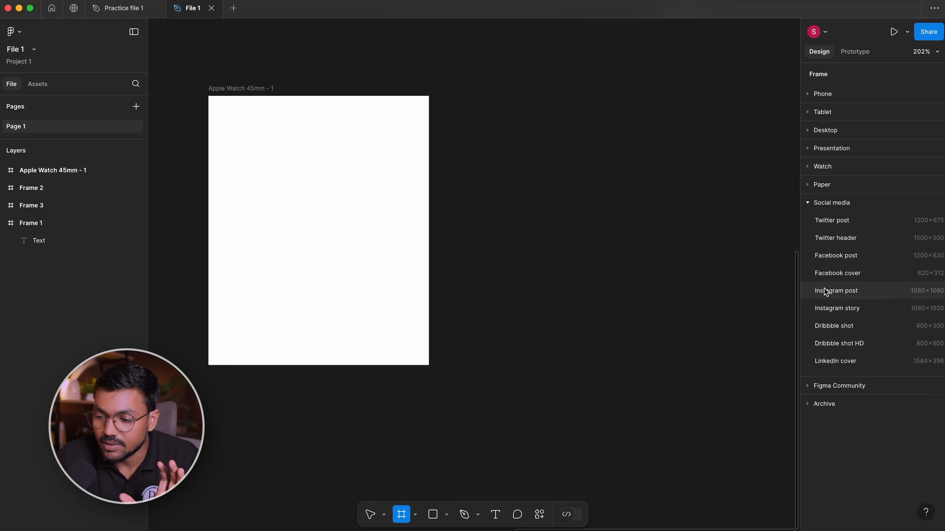
click(853, 311)
- Reposition the Instagram story frame beside the existing frames, check its layout size, and delete the frame
drag(530, 226, 622, 274)
drag(701, 321, 597, 287)
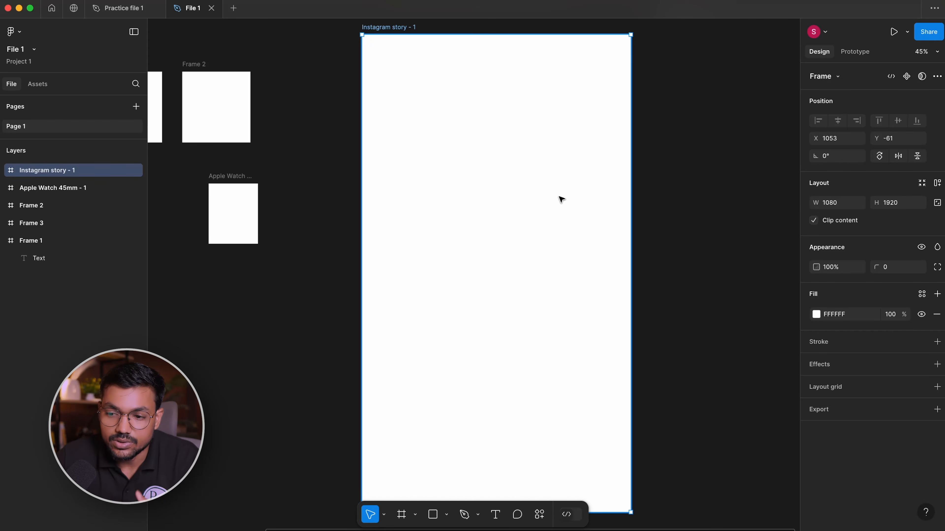
scroll(559, 199, down, 2)
drag(542, 168, 572, 184)
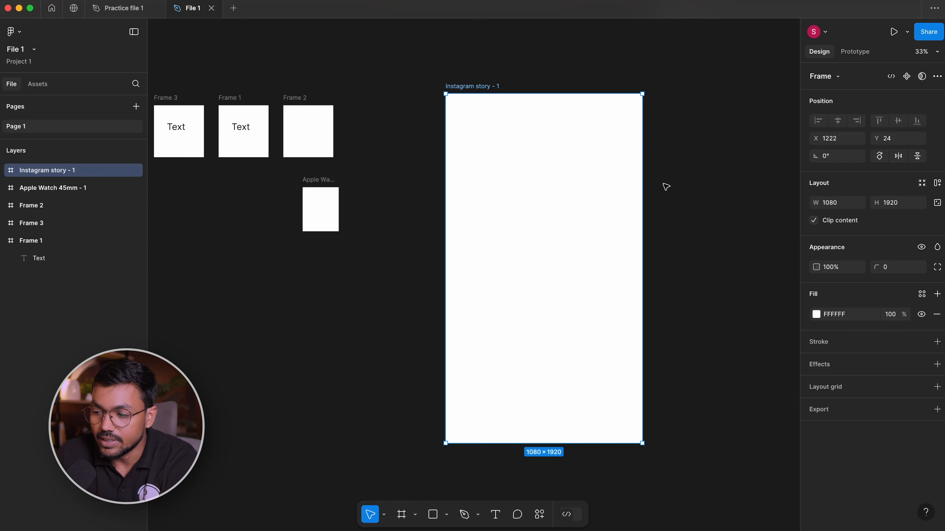
click(829, 207)
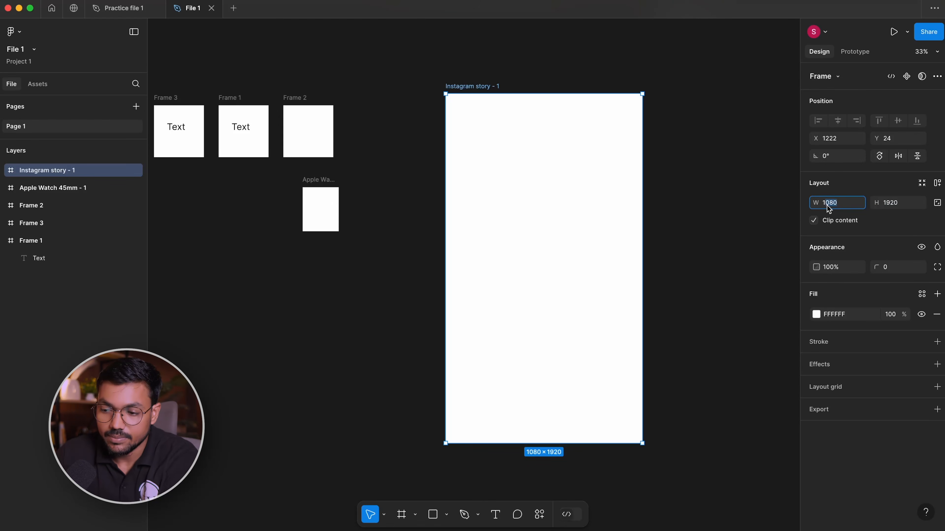
key(Delete)
- Create a Plugin / file cover frame from the Figma Community presets, and delete it
key(f)
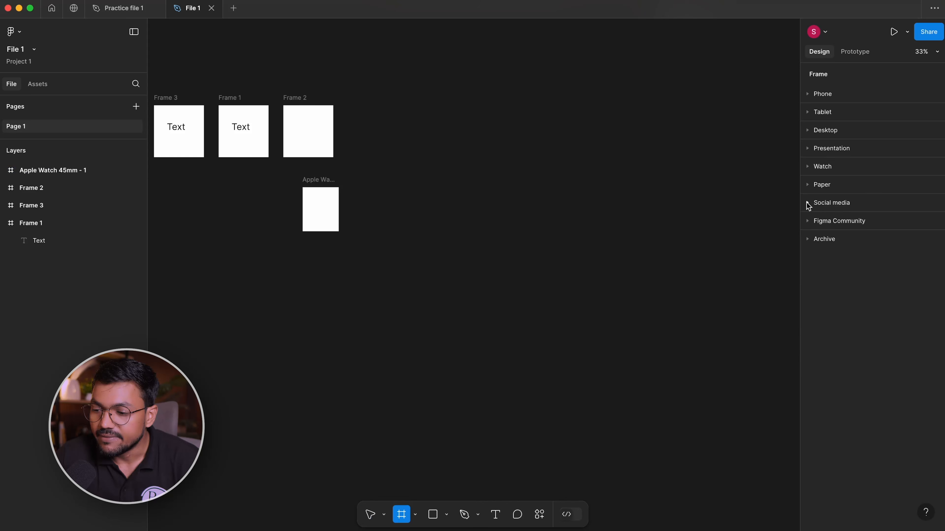
click(808, 220)
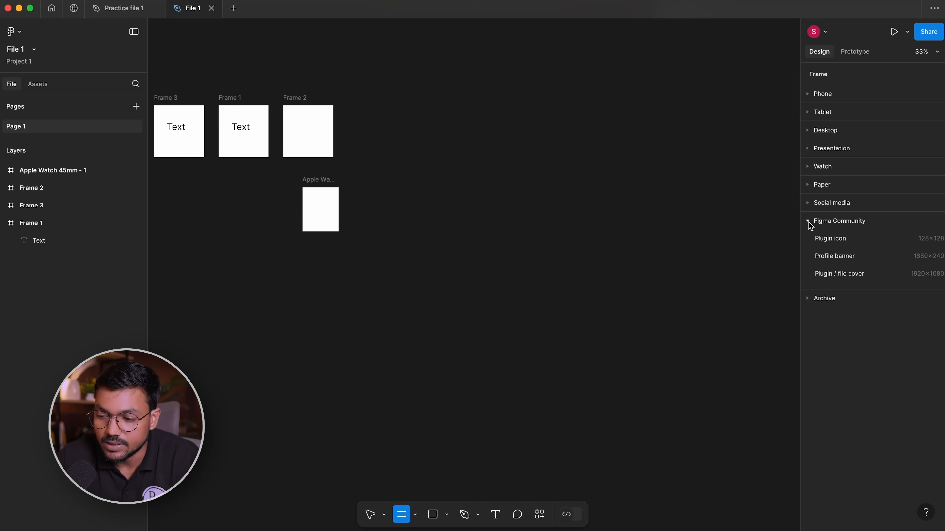
click(824, 275)
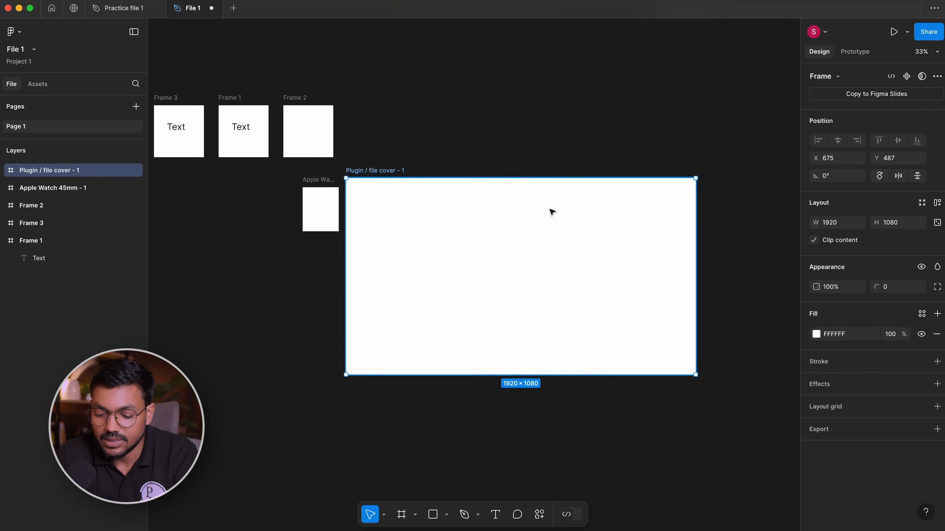
key(Delete)
- Browse the Archive and Phone frame presets, and create a MacBook Pro frame from the Archive presets
key(f)
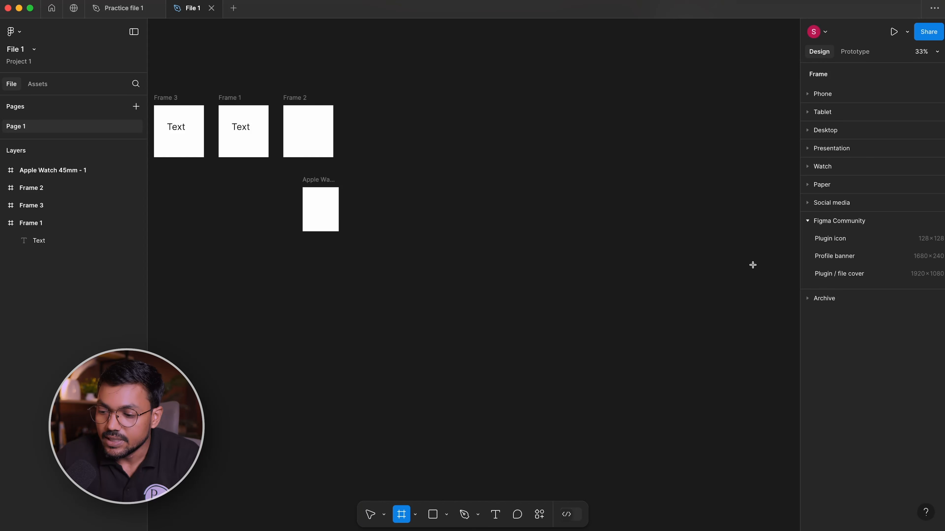
click(809, 297)
scroll(856, 308, down, 3)
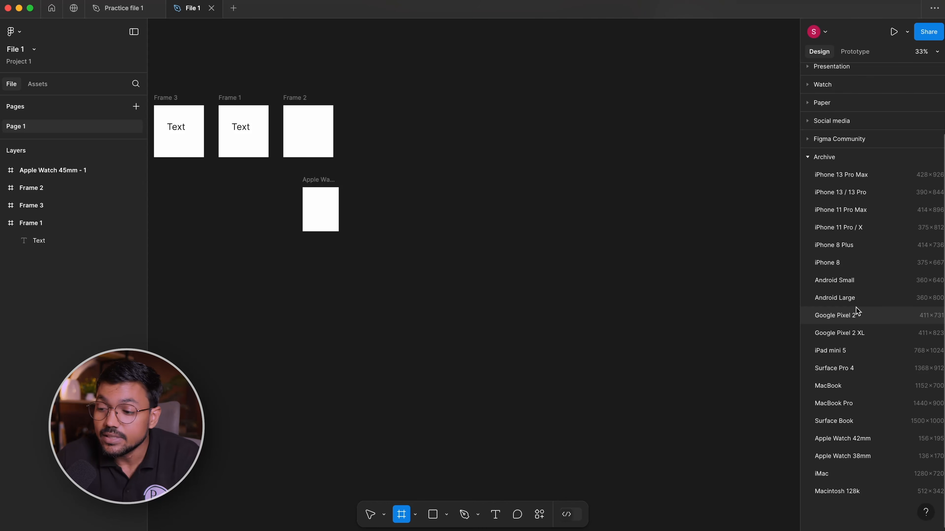
scroll(865, 224, up, 3)
click(808, 93)
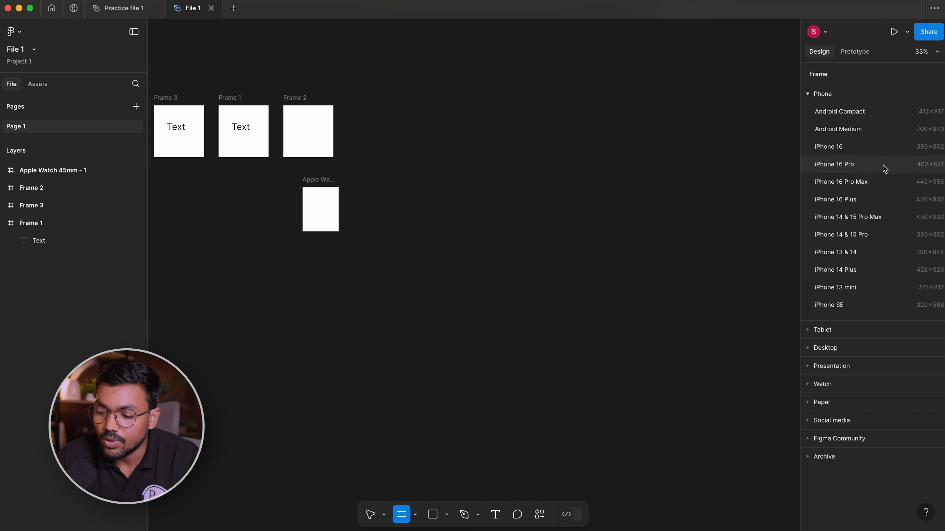
click(814, 456)
scroll(843, 355, down, 2)
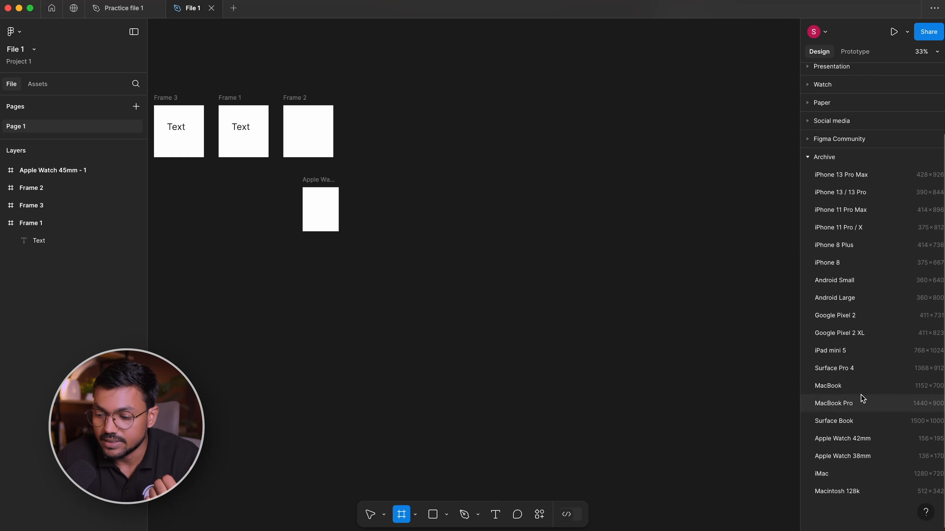
click(860, 407)
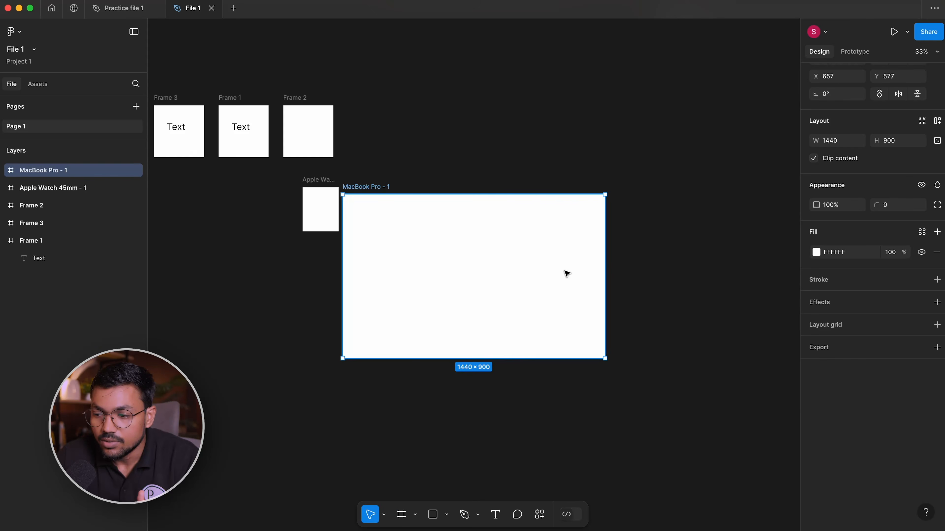
- Move the MacBook Pro frame away from the Apple Watch frame and delete it
drag(565, 272, 578, 220)
drag(416, 99, 664, 381)
key(Delete)
- Draw a custom frame about 1447 × 859 on the empty canvas with the Frame tool instead of using a preset
drag(426, 175, 437, 180)
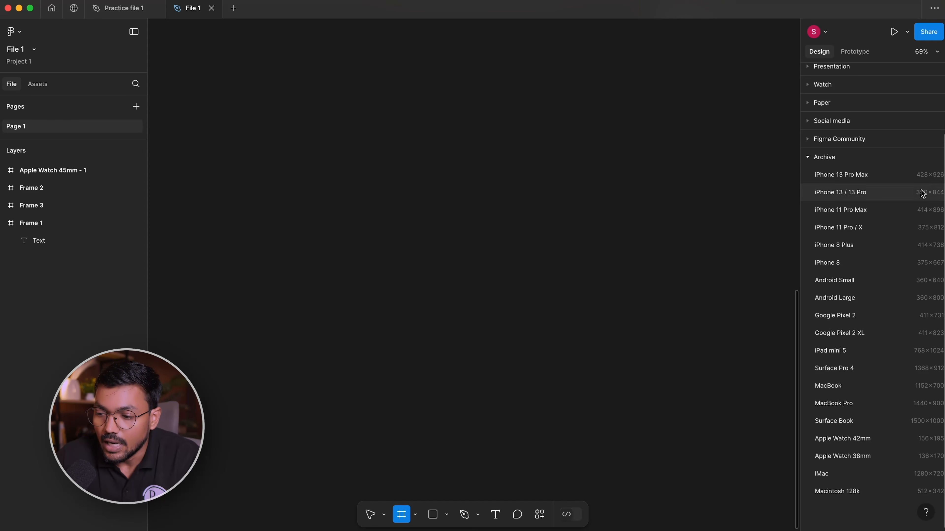
click(806, 157)
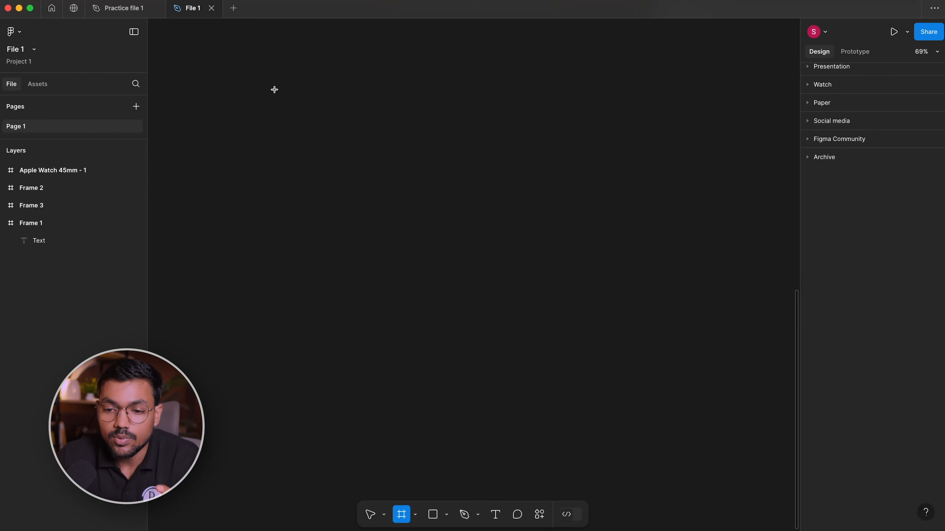
mouse_move(202, 64)
mouse_down()
mouse_move(765, 416)
mouse_move(719, 348)
mouse_move(597, 379)
mouse_move(444, 219)
mouse_move(763, 409)
mouse_move(431, 141)
mouse_move(524, 423)
mouse_move(692, 403)
mouse_move(686, 422)
mouse_move(742, 389)
mouse_move(677, 335)
mouse_up()
key(super+z)
mouse_move(749, 194)
mouse_down()
mouse_move(488, 179)
mouse_move(612, 211)
mouse_move(750, 212)
mouse_up()
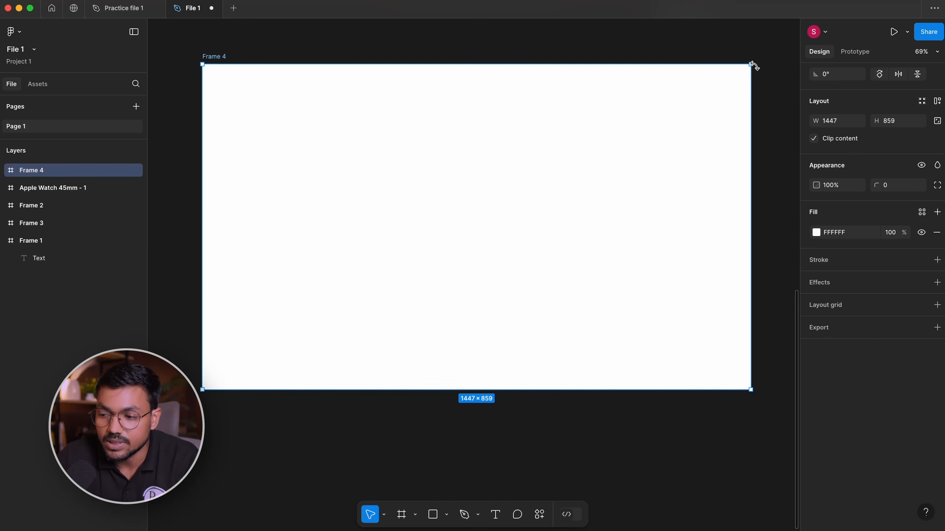
- Resize the new custom frame to about 1096 × 859, restoring it after trying its deletion
drag(753, 65, 742, 78)
key(Delete)
key(super+z)
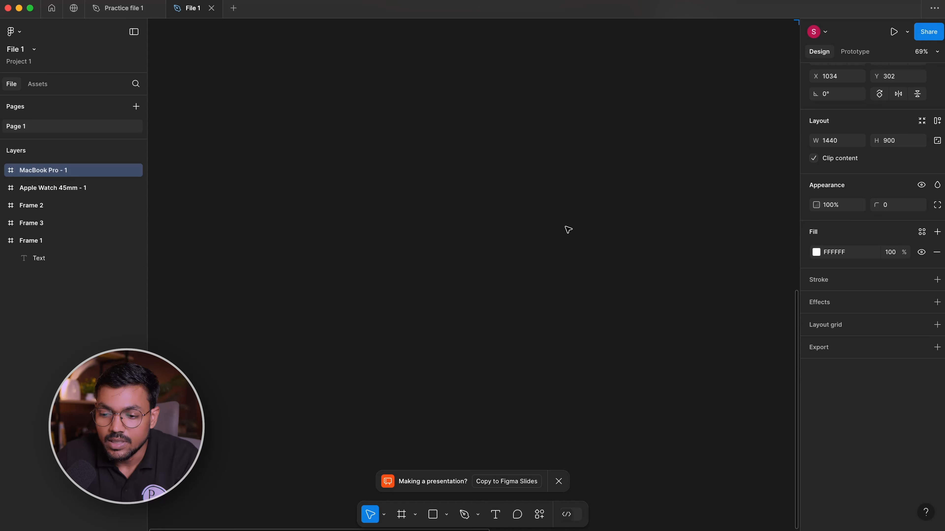
key(super+z)
key(super+z)
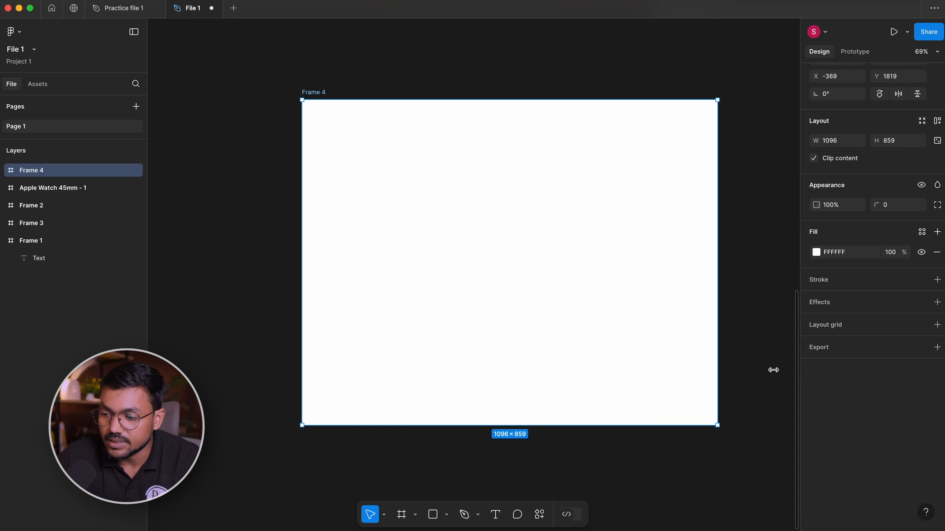
- View the custom colour options for Frame 4's fill, and close the colour picker
click(816, 252)
drag(743, 316, 668, 257)
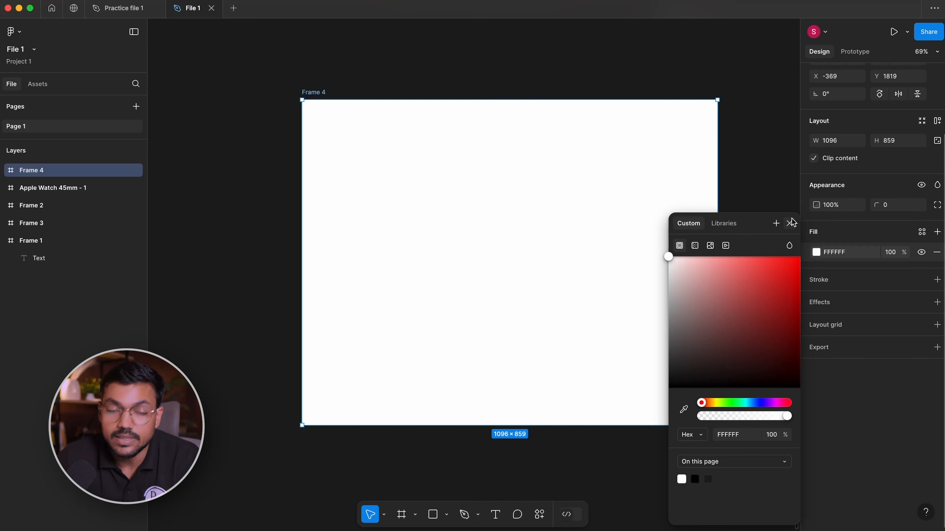
click(790, 224)
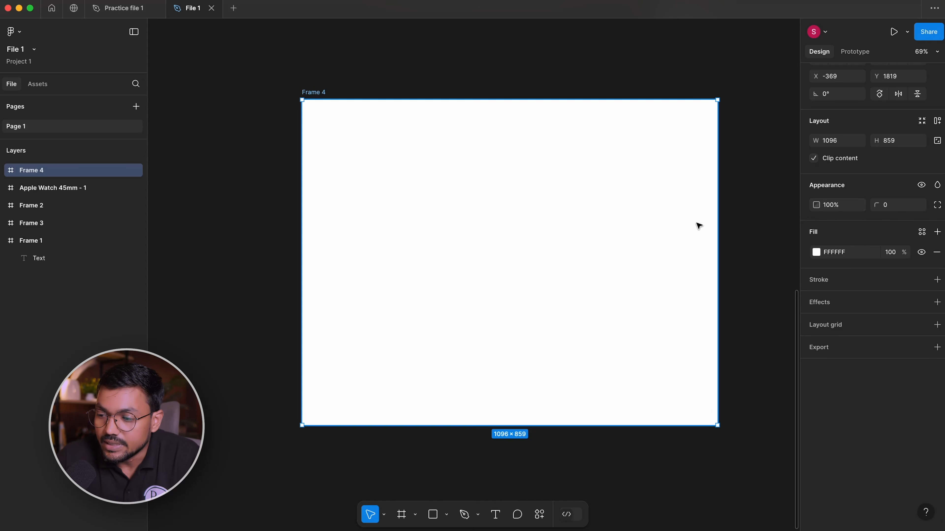
- Scrub Frame 4's width to 658, try a further width change, and undo that change
scroll(698, 224, right, 2)
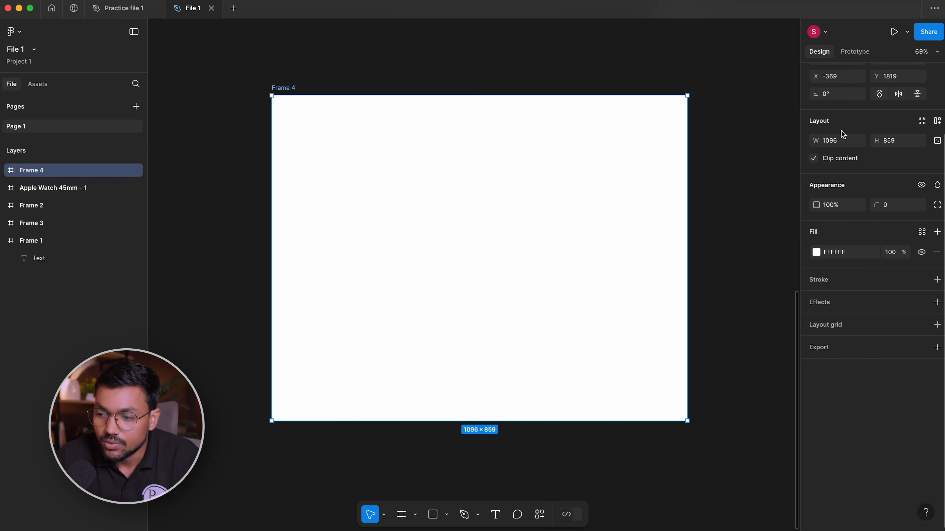
mouse_move(816, 141)
mouse_down()
mouse_move(933, 156)
mouse_move(394, 156)
mouse_move(529, 154)
mouse_move(316, 213)
mouse_move(818, 142)
mouse_up()
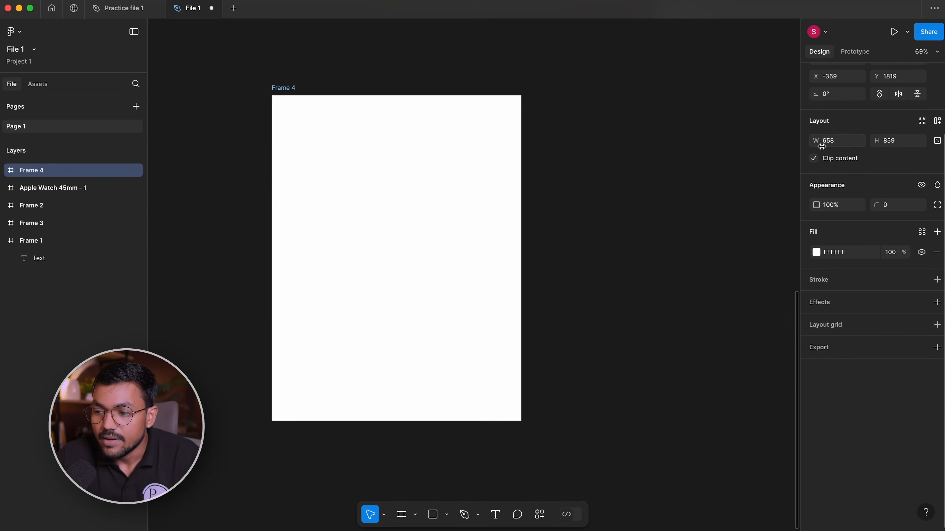
drag(600, 162, 615, 160)
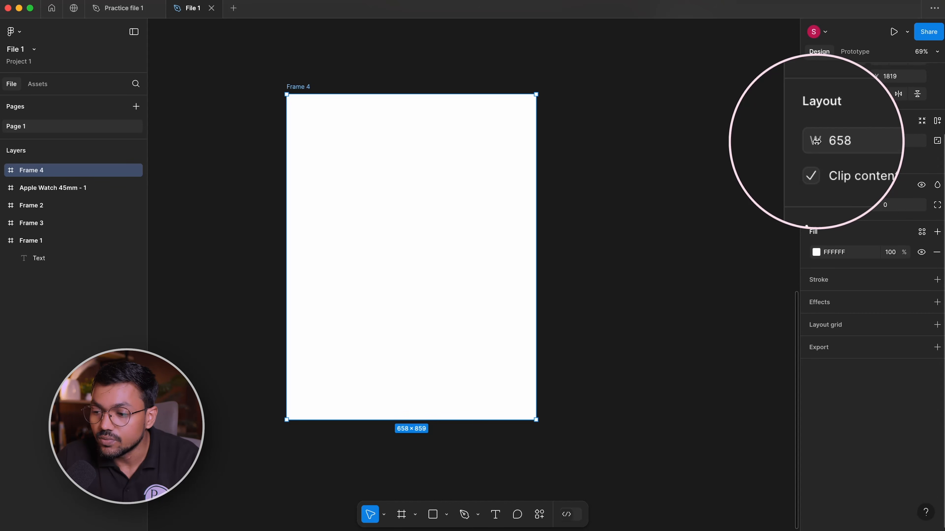
drag(816, 141, 46, 195)
key(super+z)
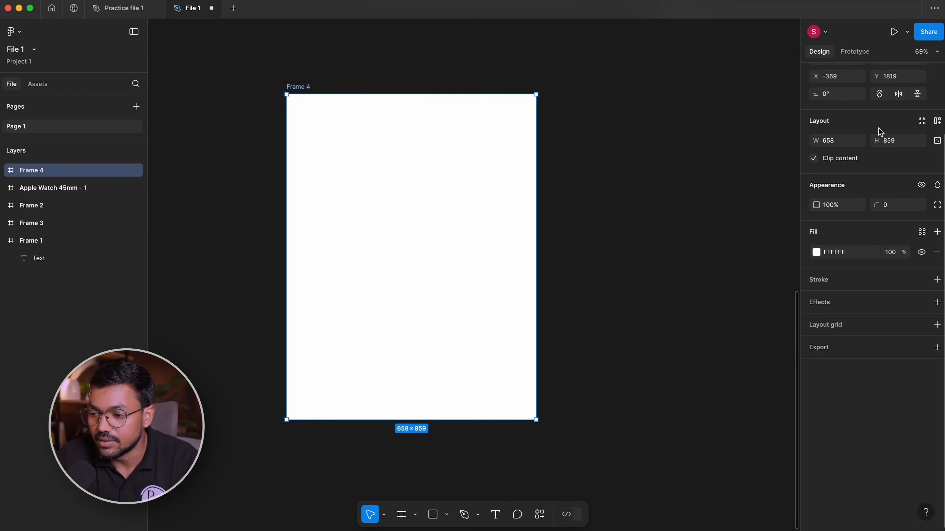
- Scrub Frame 4's height to 544 and deselect the frame
drag(877, 142, 532, 160)
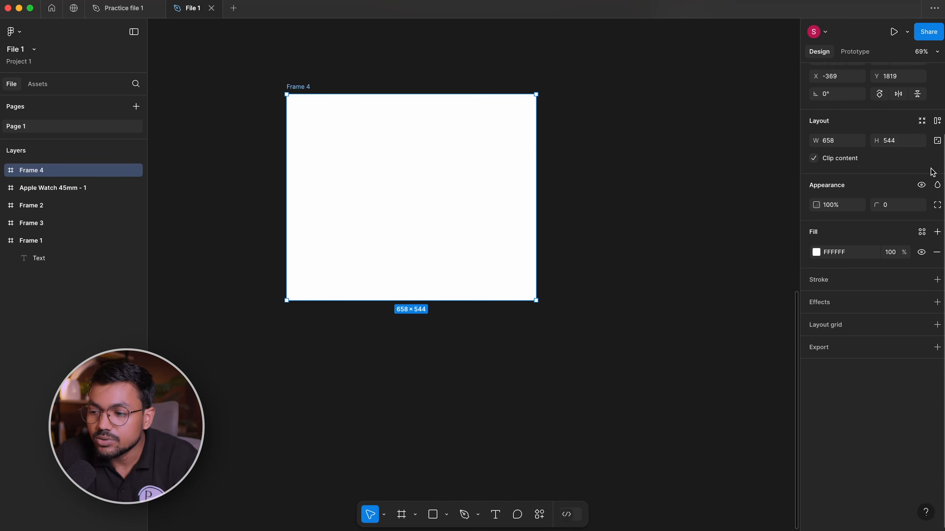
scroll(933, 172, up, 3)
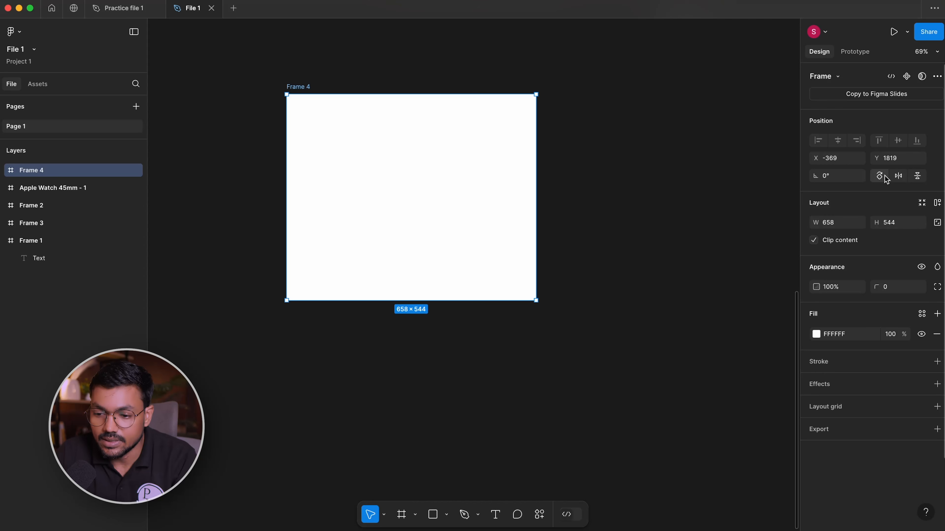
click(592, 274)
scroll(603, 274, left, 2)
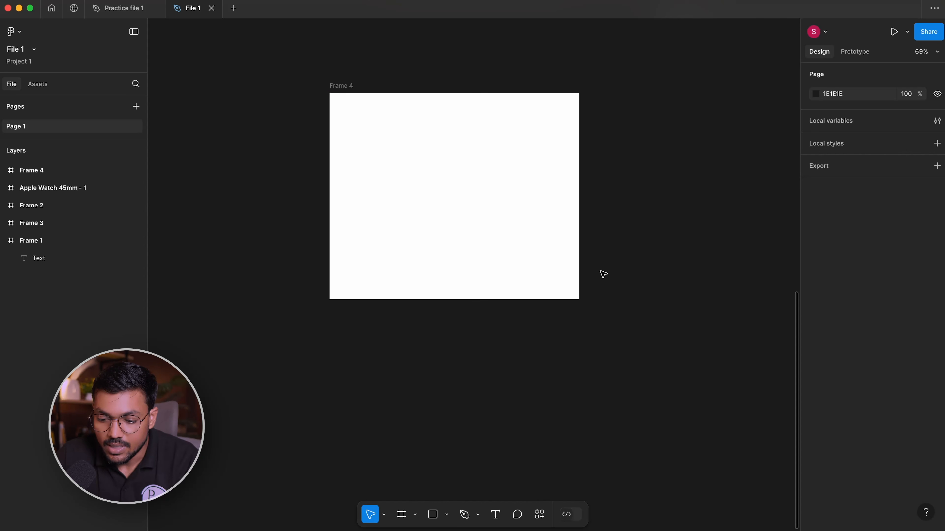
- Draw a section about 933 × 900 on the empty canvas below Frame 4 with the Section tool
click(407, 519)
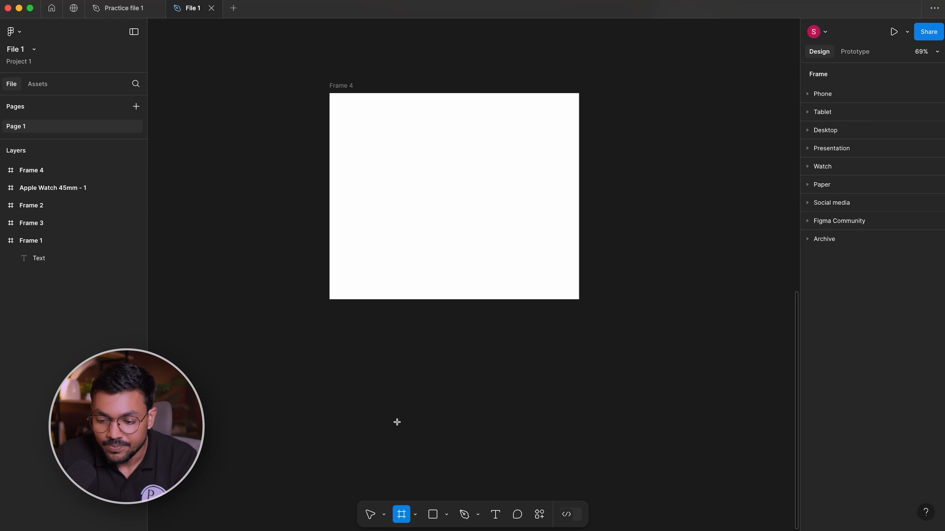
click(415, 514)
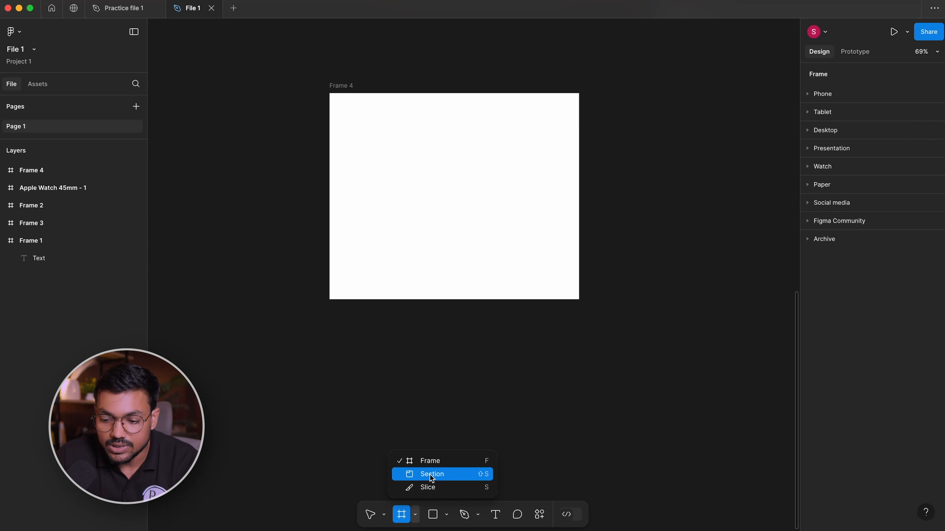
click(432, 474)
scroll(323, 268, down, 5)
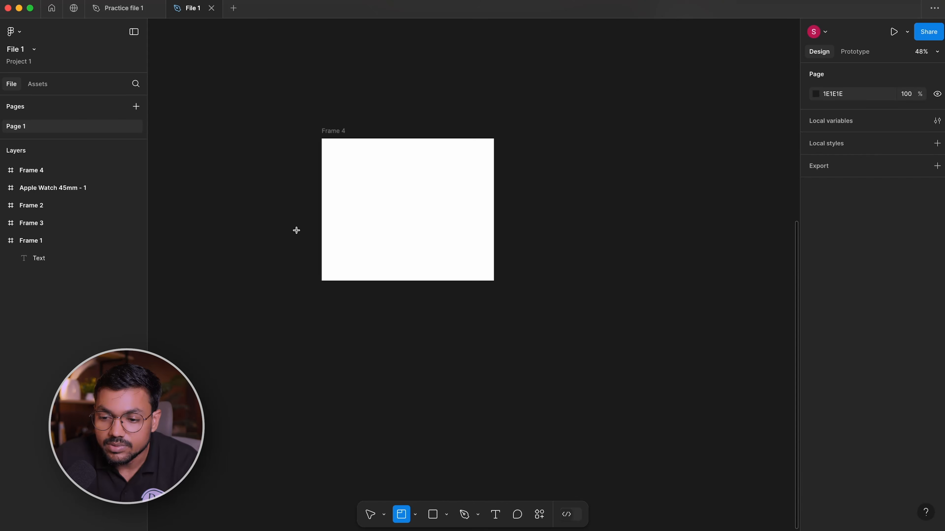
scroll(296, 230, down, 5)
drag(310, 178, 553, 413)
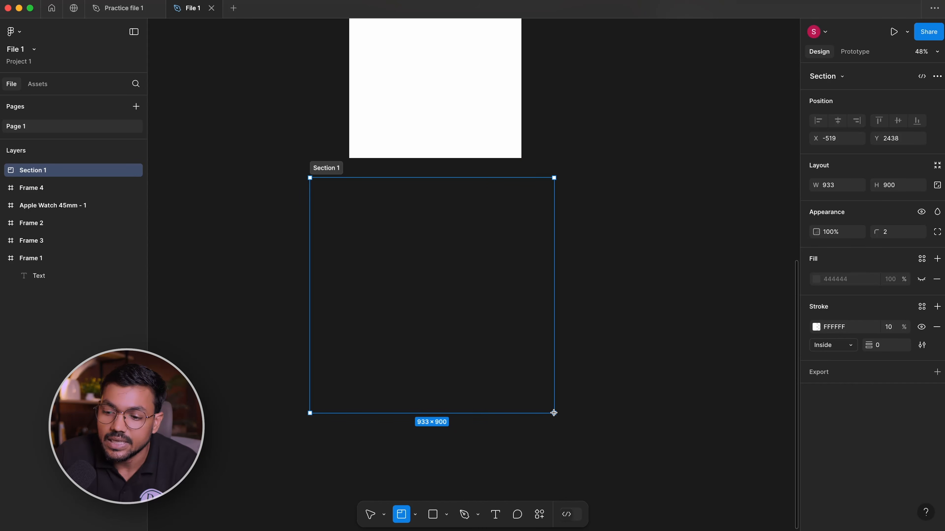
drag(554, 413, 554, 413)
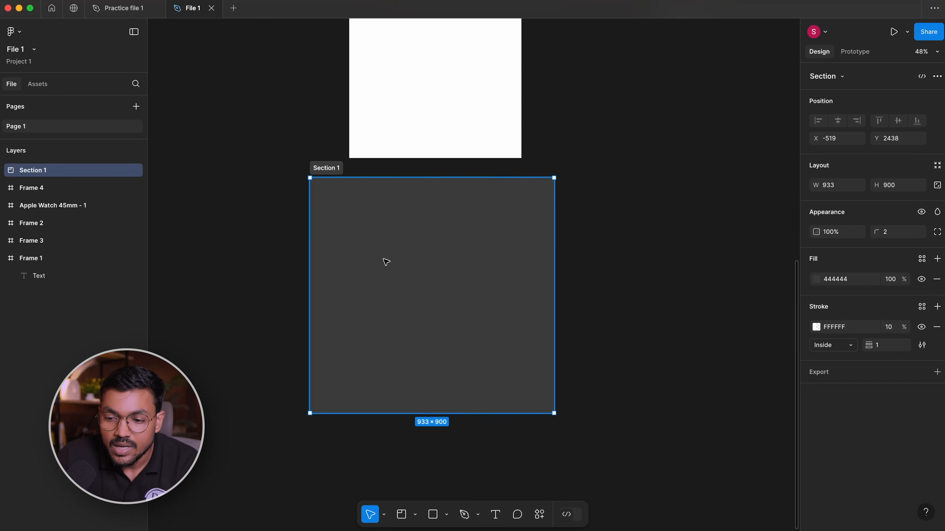
- Move the empty section to about X -477, Y 2532, and delete it
drag(419, 256, 455, 258)
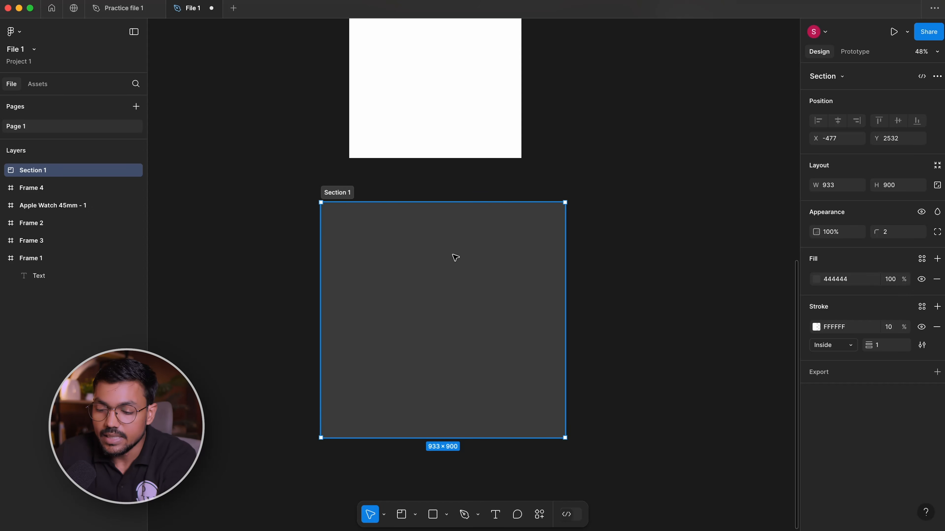
key(Delete)
- Rename Frame 4 as Sample directly on the canvas and deselect it
scroll(484, 298, up, 5)
scroll(508, 310, up, 5)
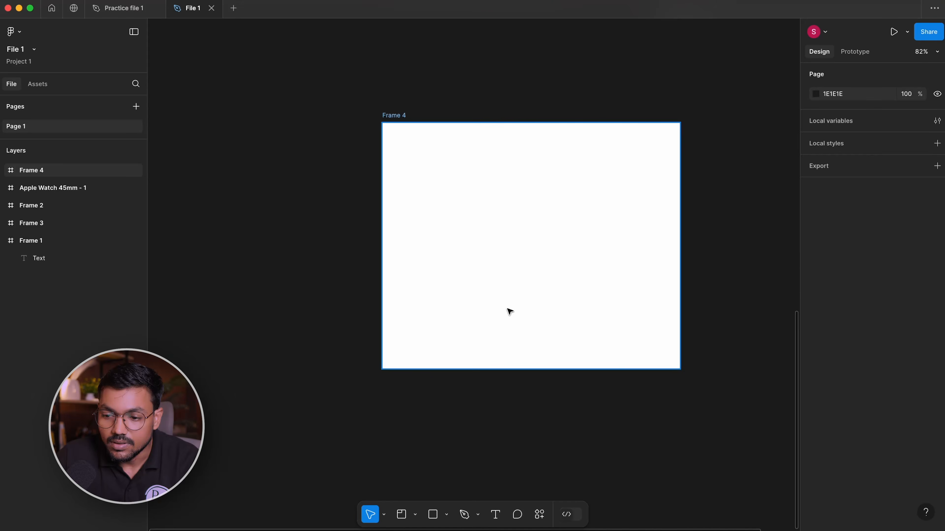
scroll(338, 187, up, 3)
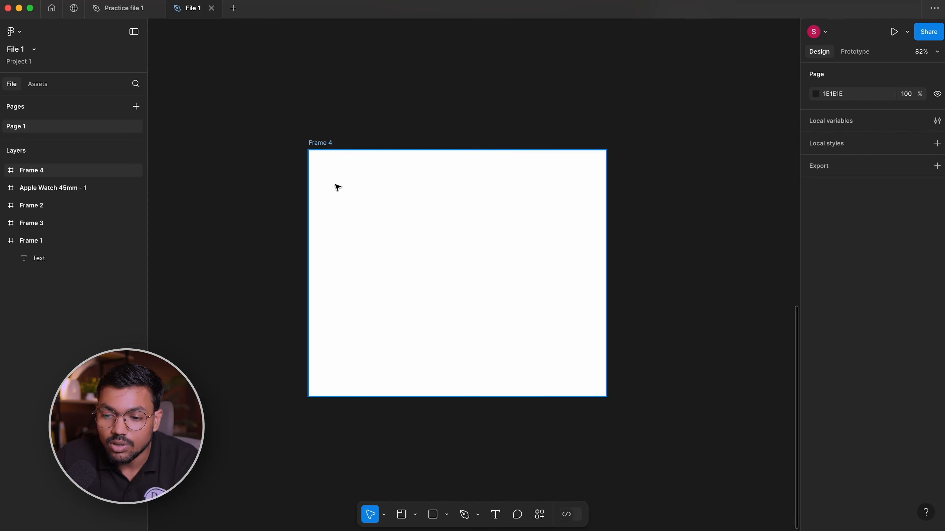
click(377, 167)
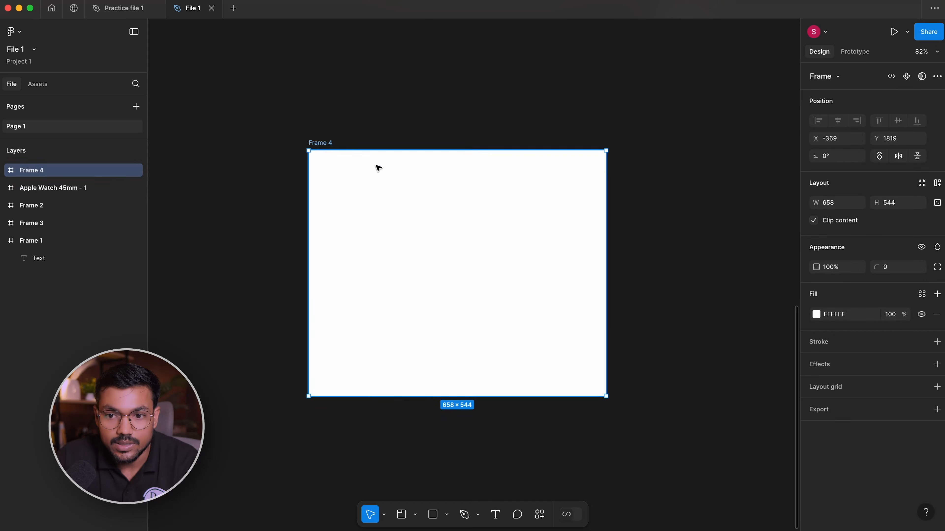
double_click(319, 143)
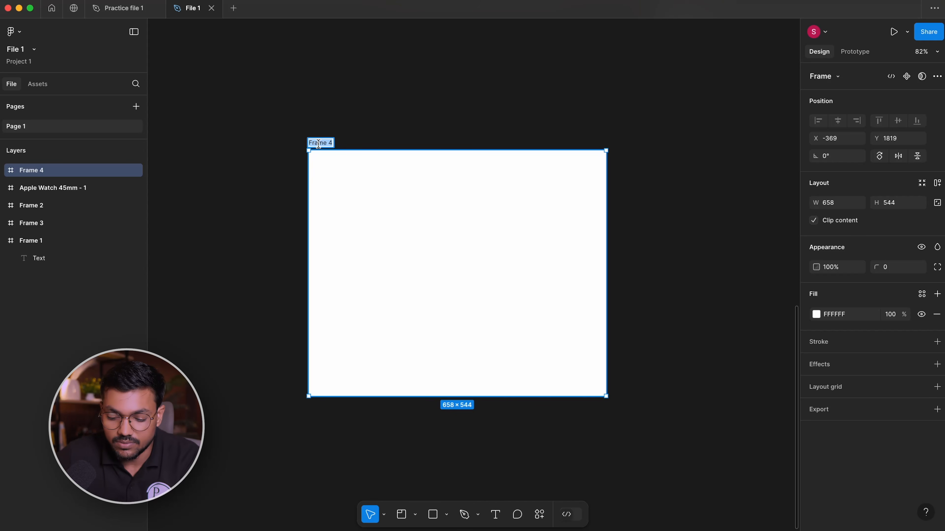
text(Sample)
key(Return)
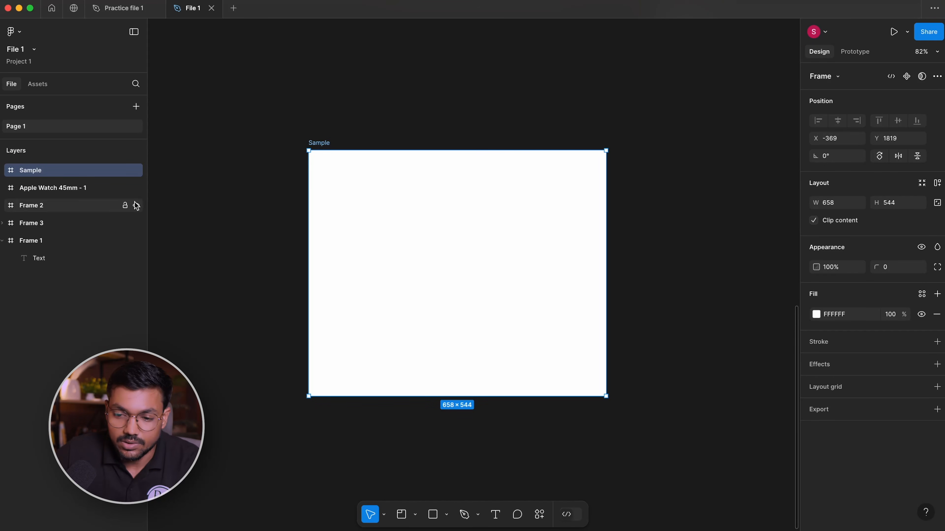
click(257, 185)
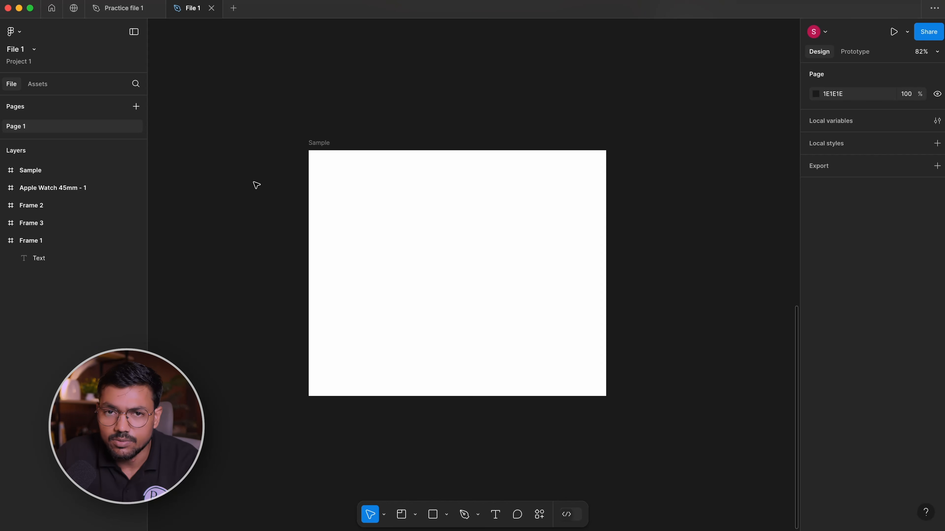
- Delete the Sample frame from the canvas
drag(259, 181, 327, 174)
scroll(325, 239, down, 3)
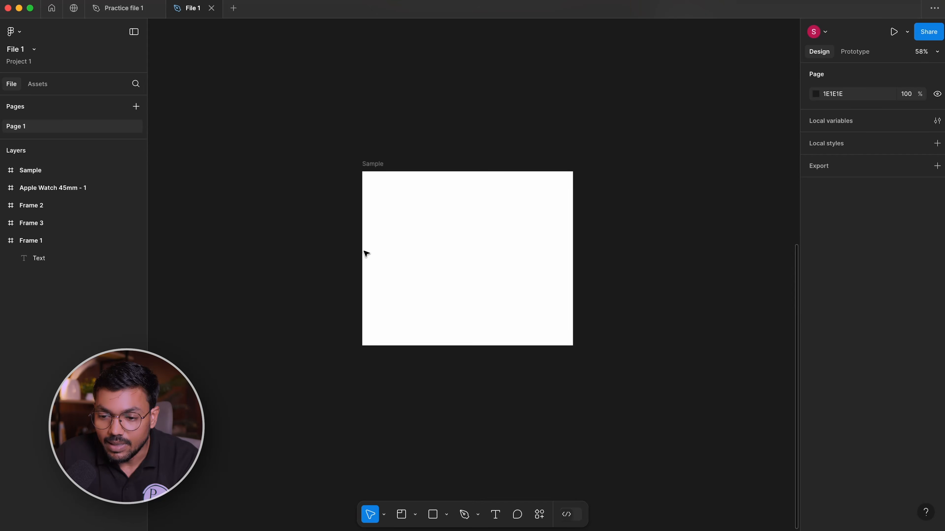
scroll(471, 252, up, 5)
drag(470, 251, 358, 241)
scroll(359, 243, down, 1)
scroll(359, 242, down, 3)
click(364, 257)
key(Delete)
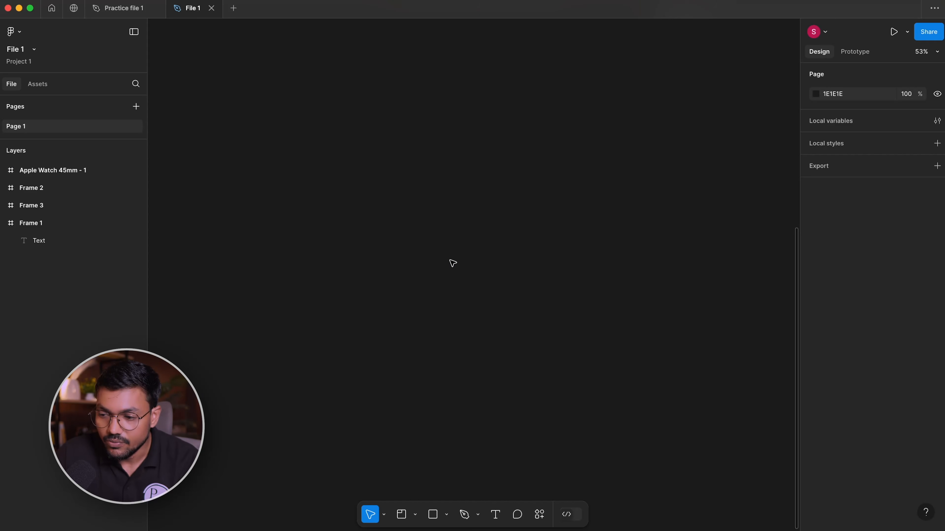
- Create a frame from the iPhone 14 & 15 Pro phone preset with the Frame tool
key(f)
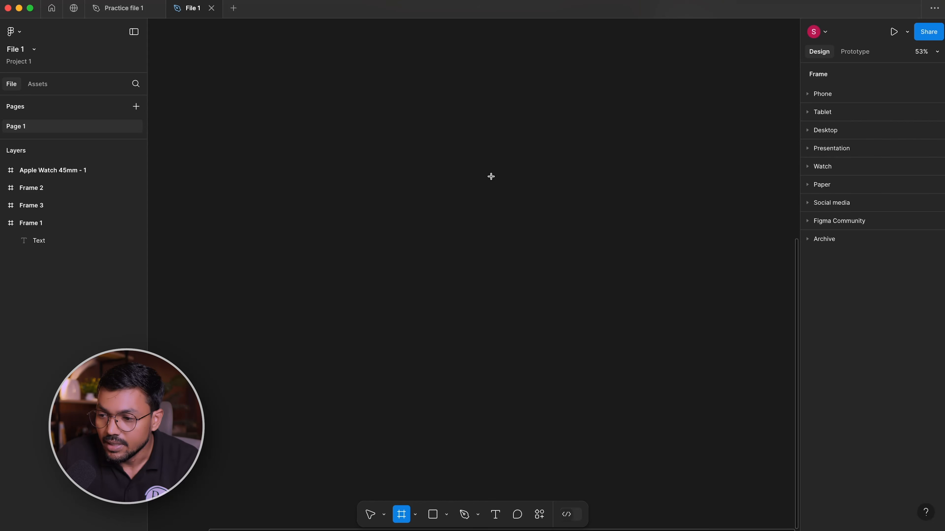
click(817, 93)
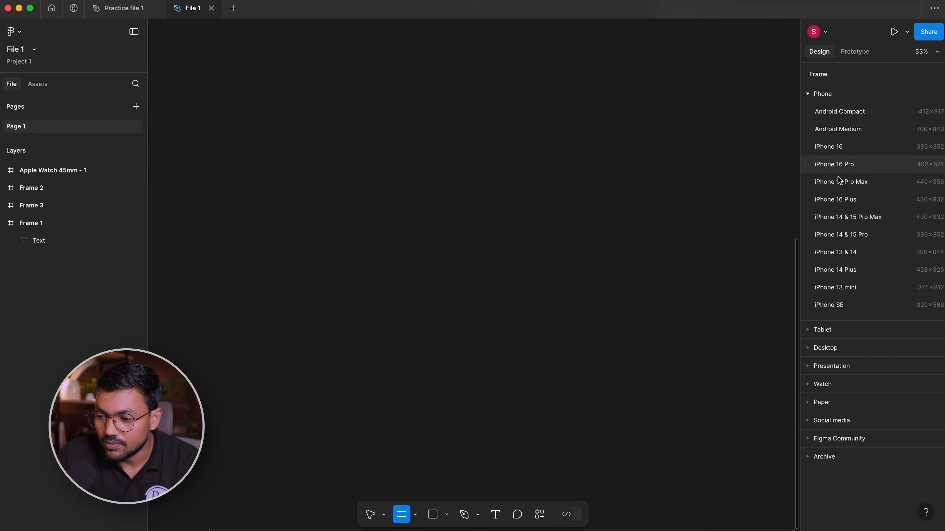
click(843, 228)
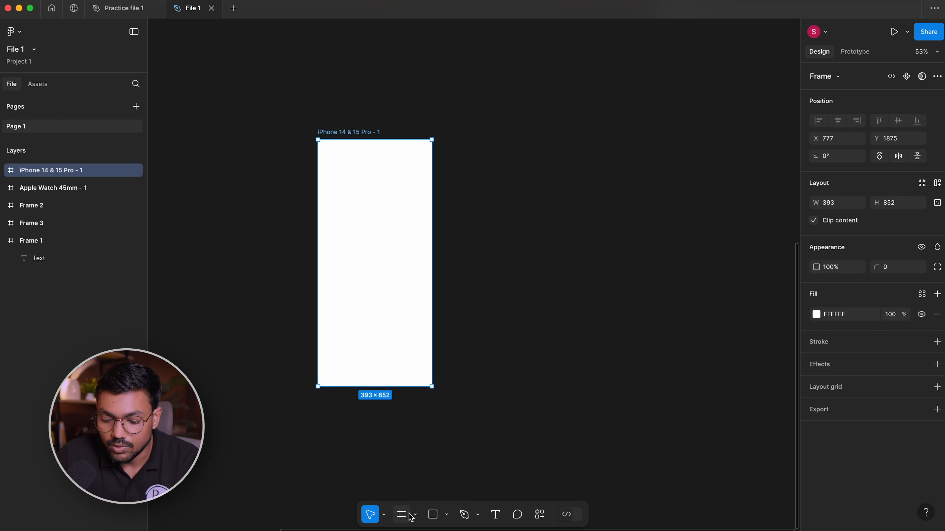
- Duplicate the iPhone 14 & 15 Pro frame four times to make a row of five
key(ctrl+d)
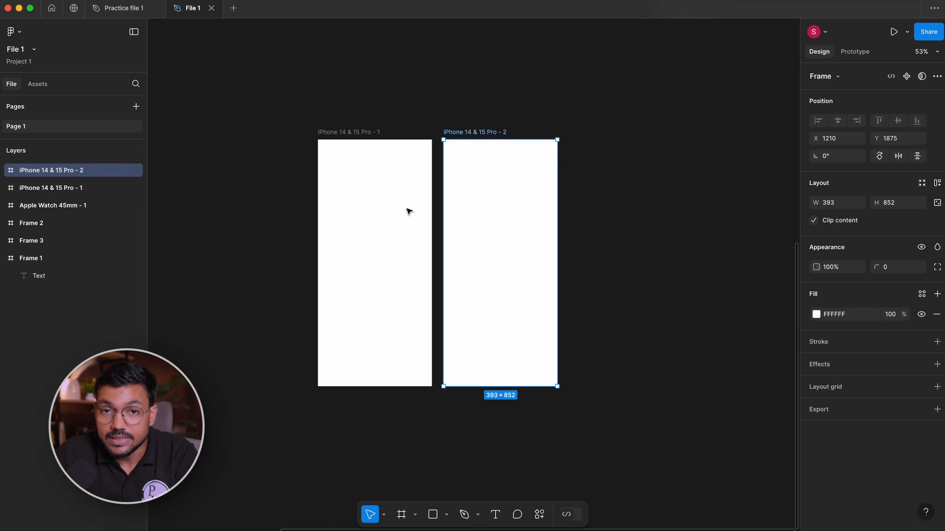
scroll(449, 215, right, 3)
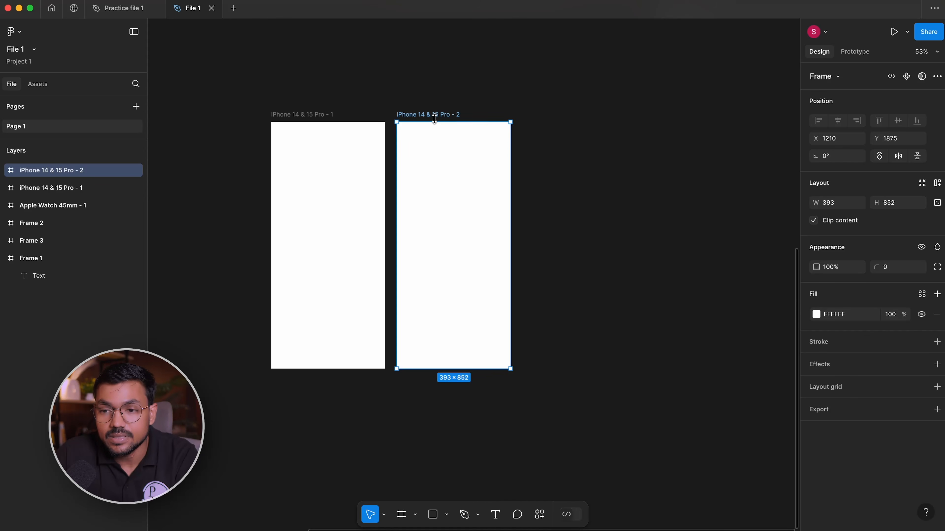
key(ctrl+d)
key(ctrl+d)
key(ctrl+d)
scroll(437, 120, right, 3)
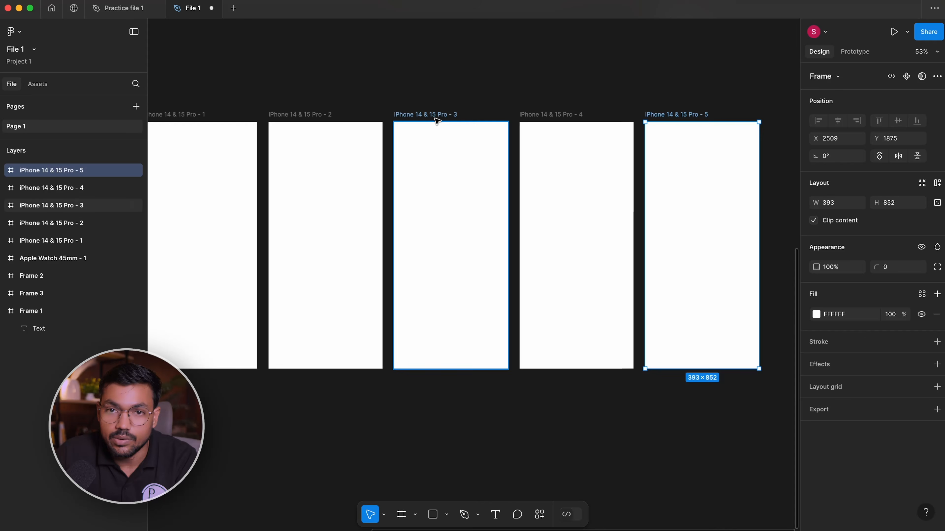
- Select the five iPhone frames together several times to show the group of screens, clearing the selection each time
scroll(548, 143, down, 3)
scroll(548, 143, up, 1)
drag(258, 79, 689, 353)
scroll(521, 108, up, 4)
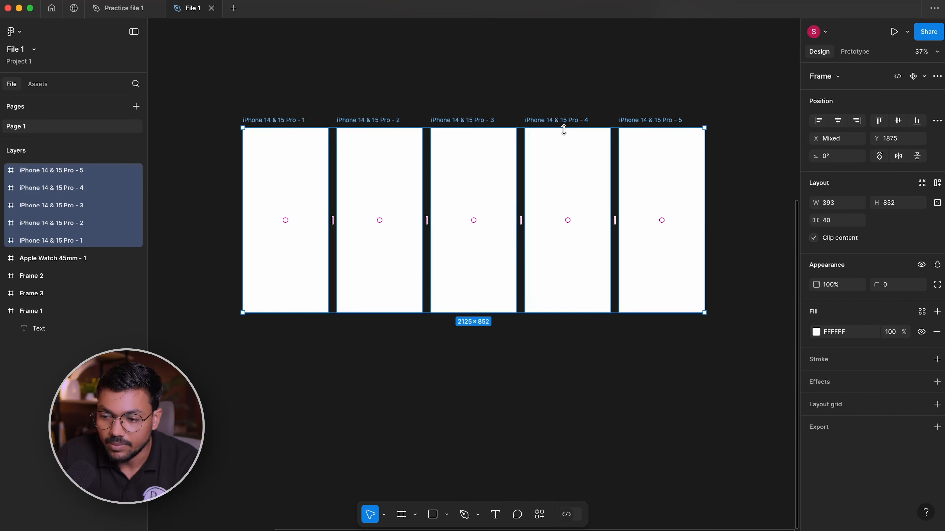
click(497, 89)
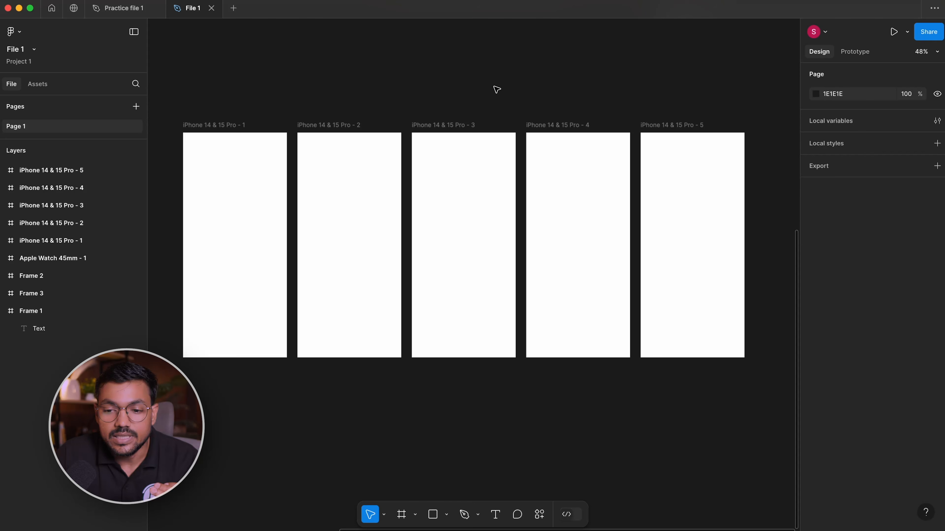
drag(176, 114, 755, 409)
scroll(597, 413, up, 1)
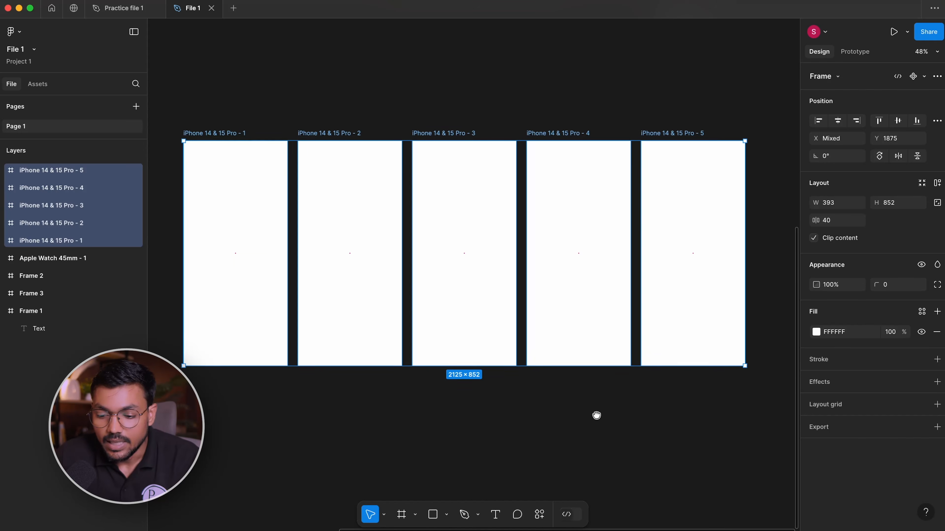
click(352, 444)
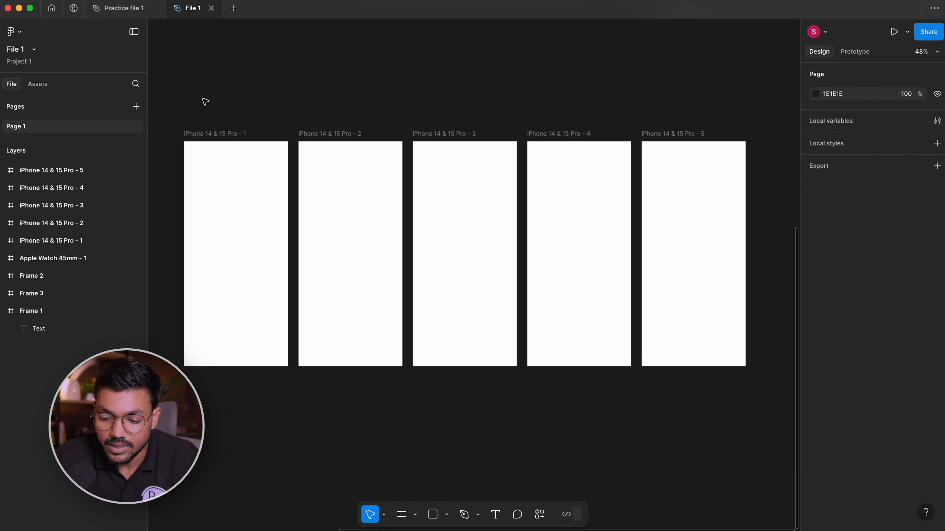
drag(248, 114, 804, 445)
scroll(618, 399, right, 3)
scroll(666, 180, down, 2)
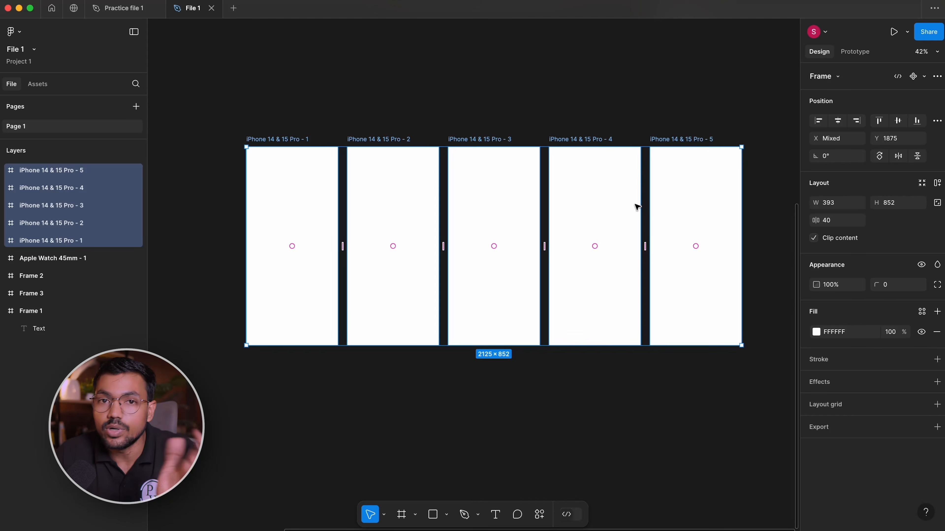
click(565, 110)
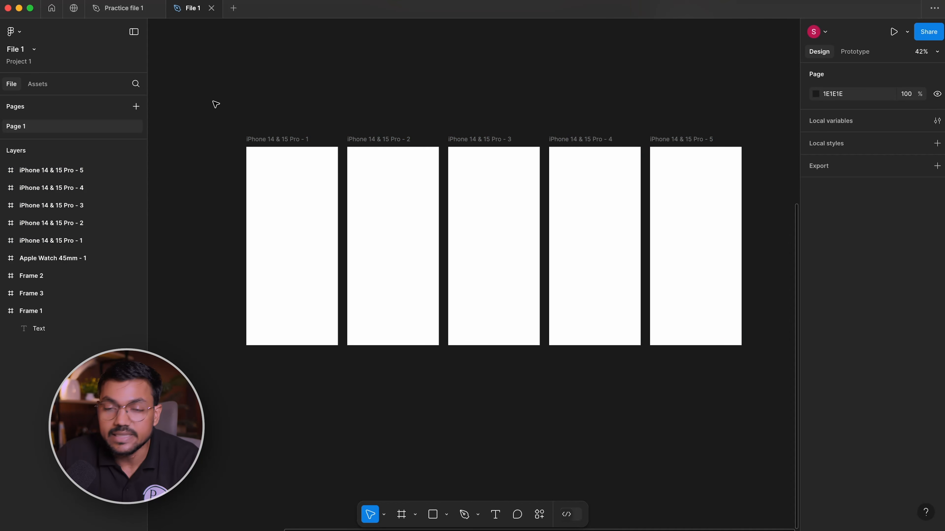
drag(216, 105, 766, 424)
click(639, 395)
scroll(629, 346, down, 3)
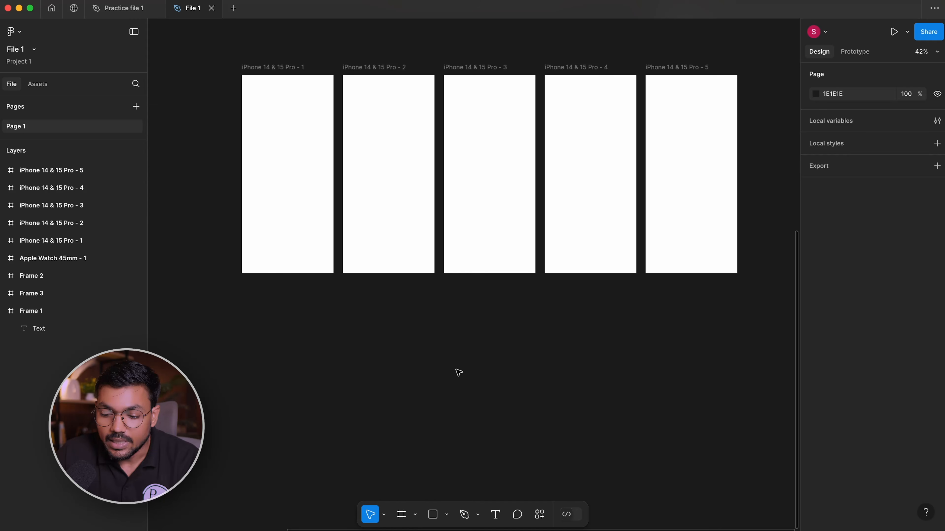
- Draw a section about 2522 × 1267 around all five iPhone frames with the Section tool
click(415, 515)
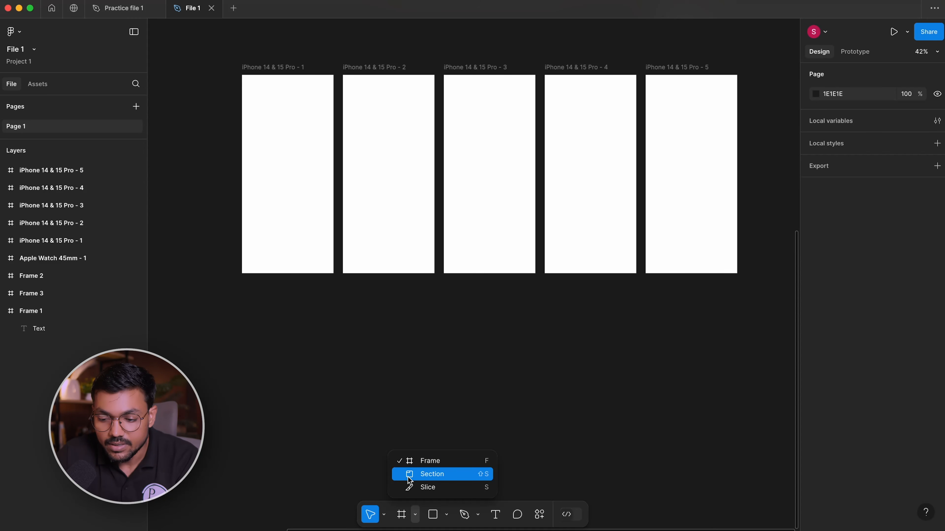
click(443, 480)
scroll(274, 383, up, 2)
mouse_move(188, 56)
mouse_down()
mouse_move(562, 314)
mouse_move(758, 381)
mouse_move(779, 363)
mouse_up()
scroll(318, 208, down, 2)
- Rename the section around the iPhone frames as Onboarding and deselect it
double_click(235, 88)
text(Onboarding)
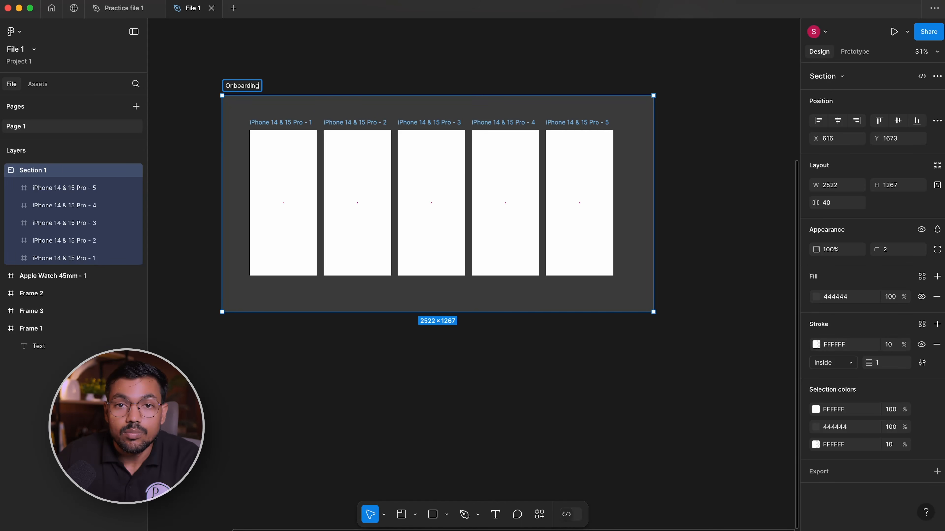
click(293, 23)
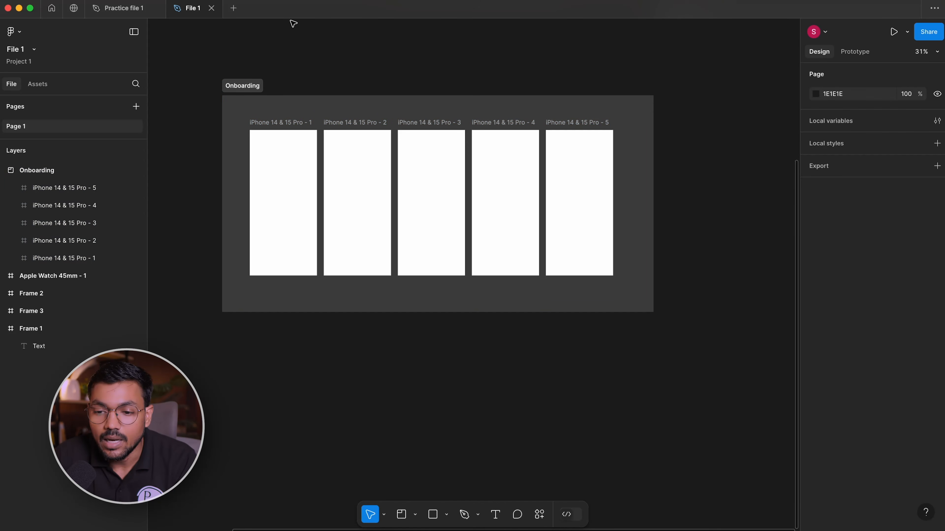
- Undo the Onboarding section's naming and creation, select the five loose iPhone frames, and redo both undone changes
drag(237, 110, 722, 307)
click(717, 331)
scroll(281, 108, down, 2)
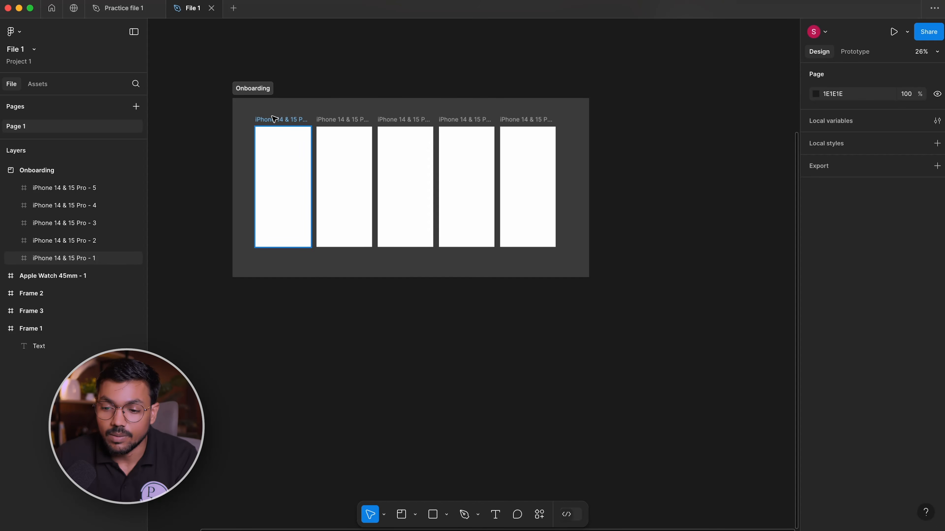
key(ctrl+z)
key(ctrl+z)
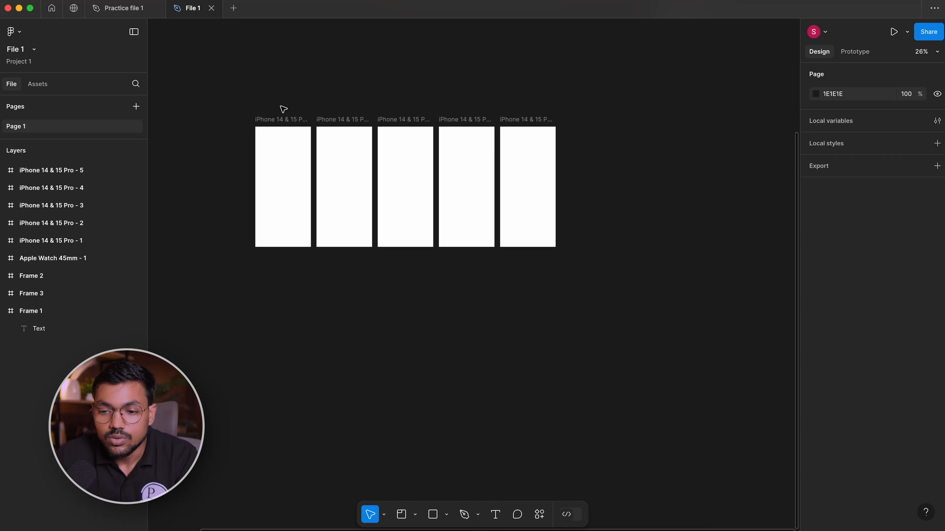
drag(231, 103, 624, 327)
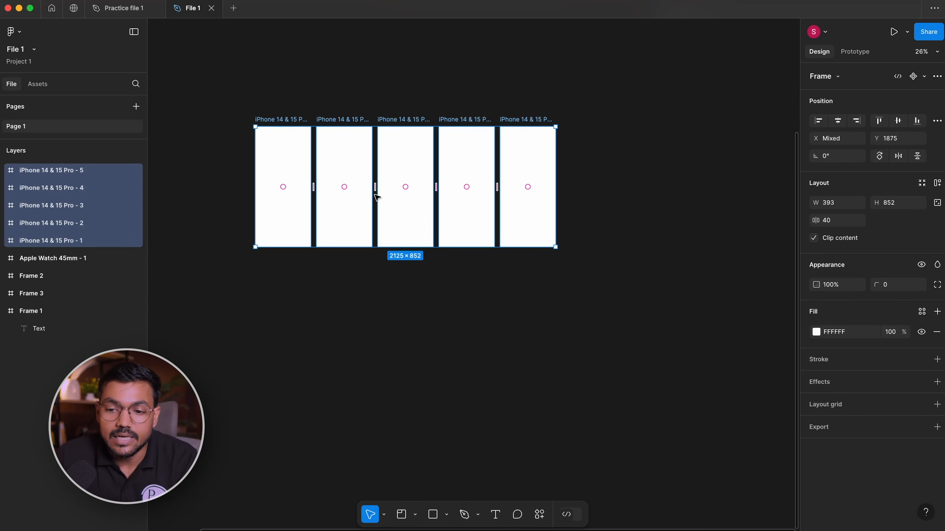
click(233, 74)
drag(231, 70, 644, 393)
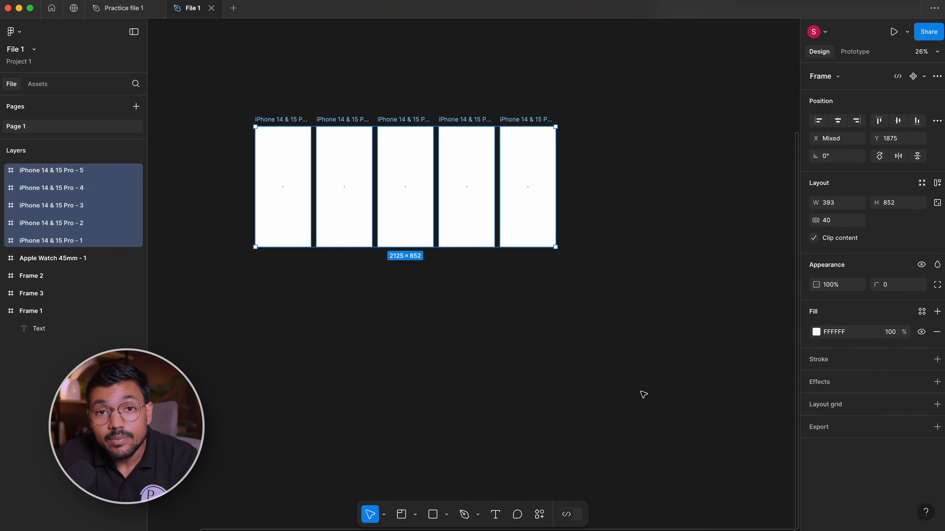
key(ctrl+shift+z)
key(ctrl+shift+z)
- Select the Onboarding section and move it with its frames to about X 638, Y 1962
drag(222, 56, 639, 321)
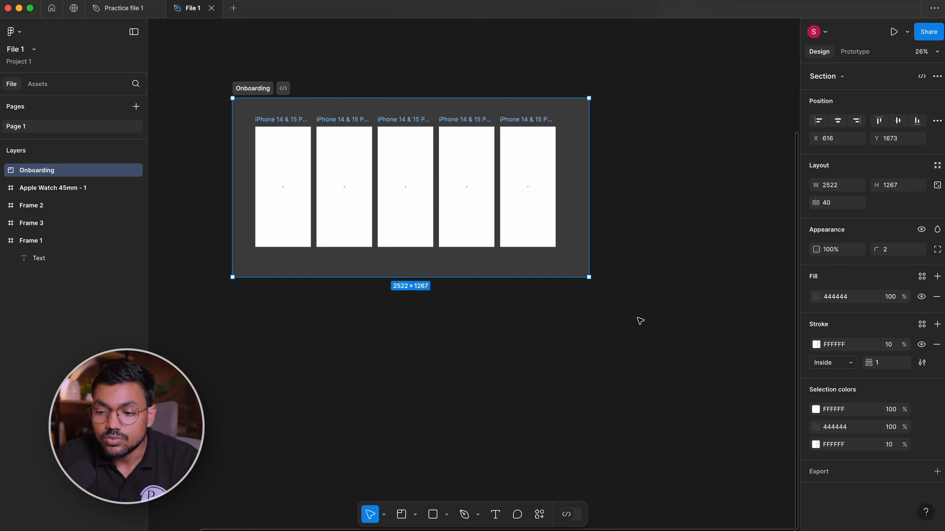
scroll(502, 223, up, 3)
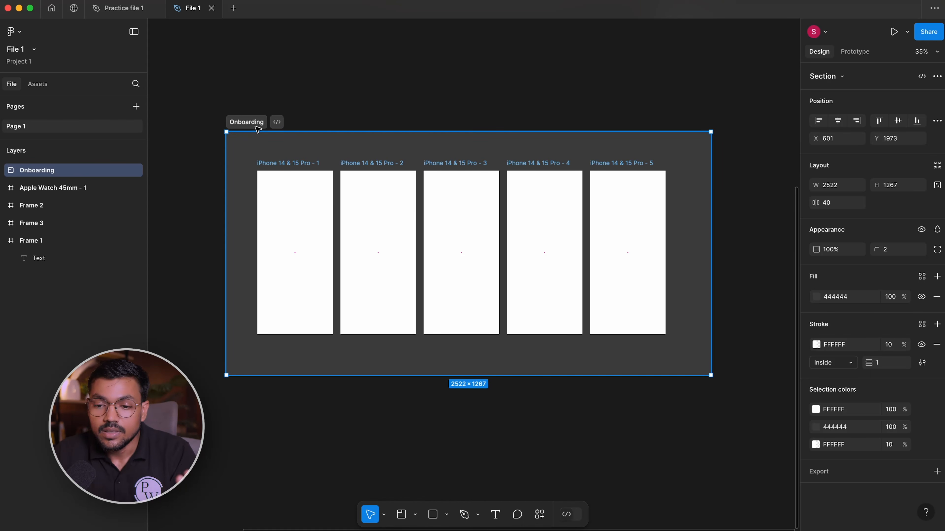
drag(257, 128, 215, 115)
scroll(284, 97, up, 2)
scroll(284, 97, down, 8)
drag(285, 97, 336, 141)
scroll(355, 143, up, 6)
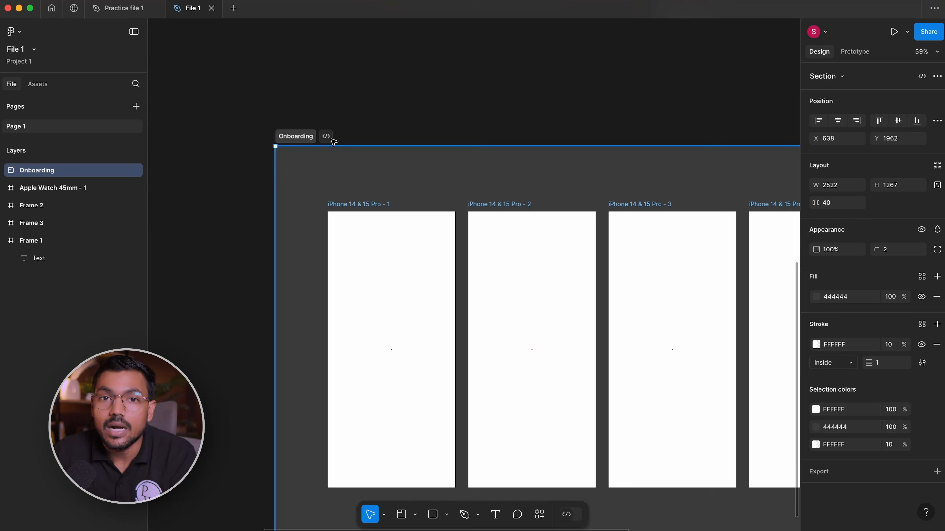
- Duplicate the Onboarding section with its five iPhone frames, placing the copy beside the original
scroll(278, 103, down, 3)
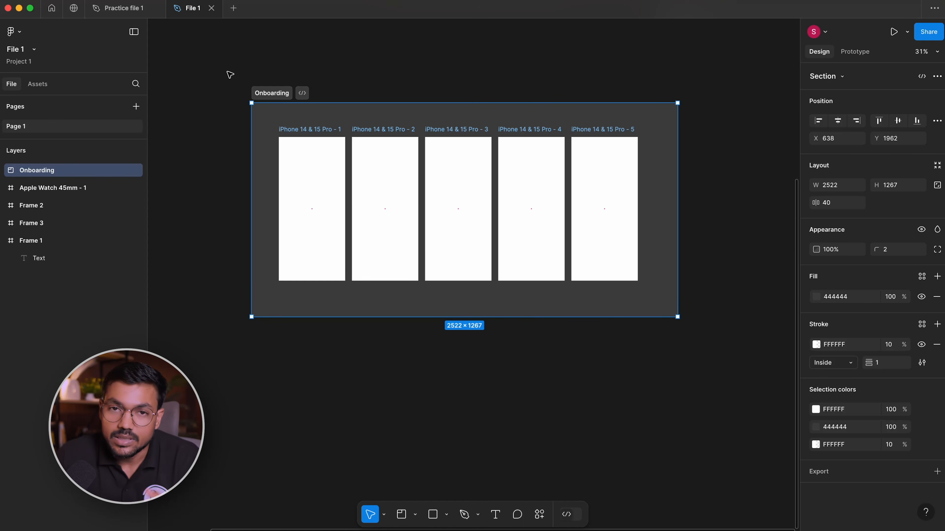
drag(227, 74, 767, 467)
scroll(561, 284, down, 5)
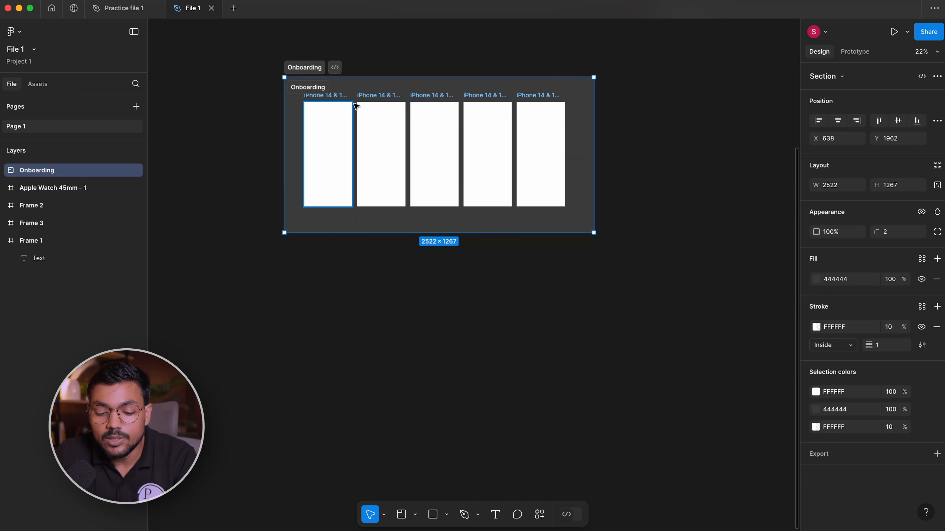
key(ctrl+d)
scroll(584, 184, down, 5)
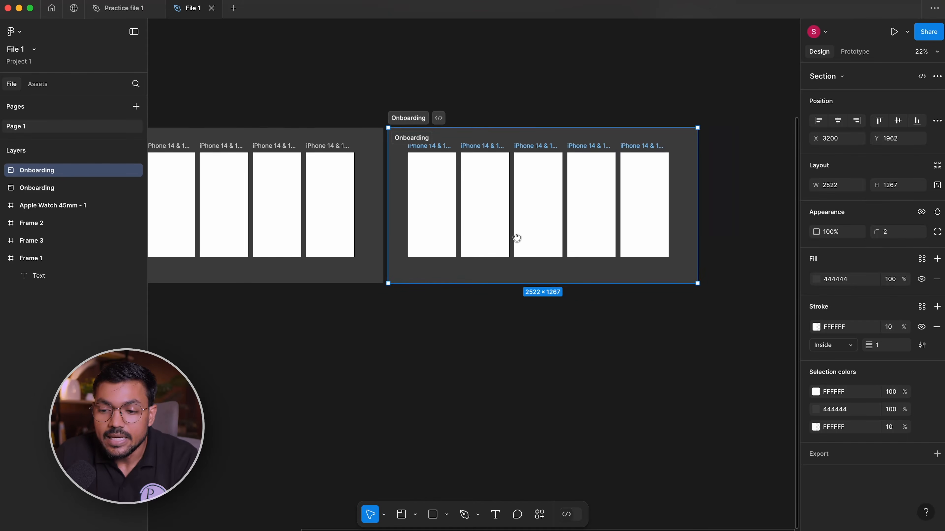
- Undo the last duplication of the Onboarding section and clear the selection
key(ctrl+z)
scroll(427, 283, left, 3)
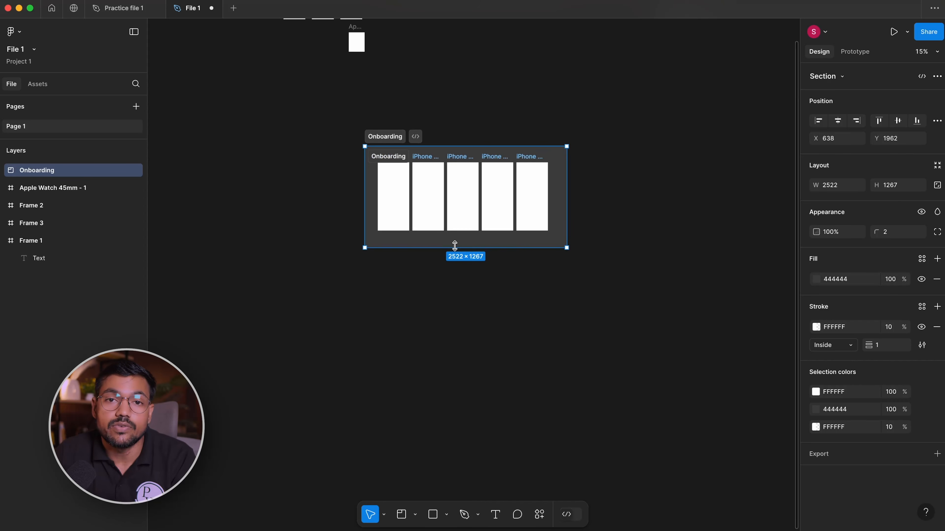
click(456, 321)
scroll(444, 189, up, 4)
scroll(419, 156, down, 2)
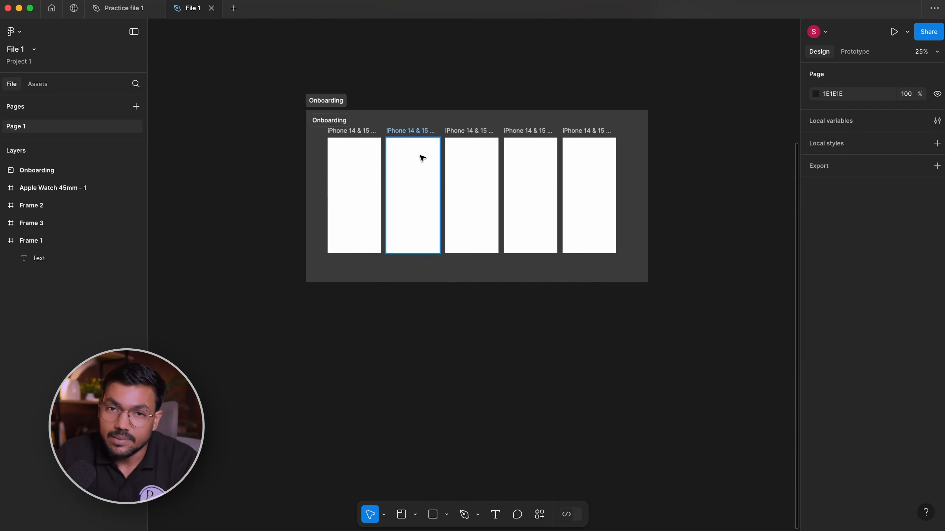
- Duplicate the second iPhone frame below the Onboarding section at X 1151, Y 3497, and make further copies of it
click(422, 159)
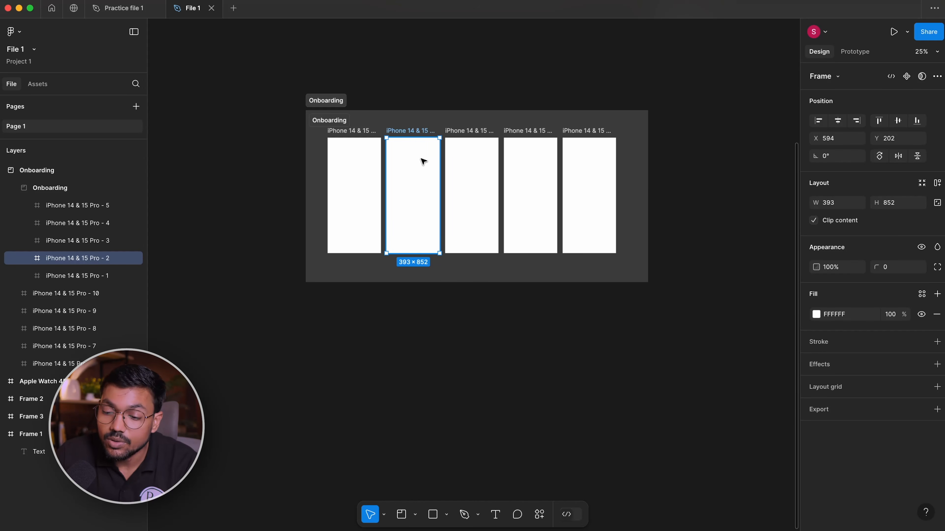
drag(423, 161, 446, 127)
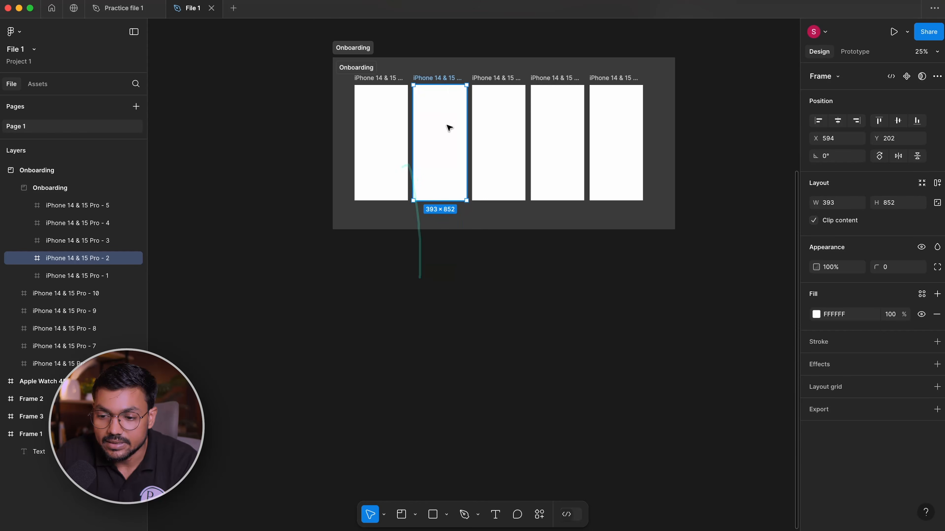
drag(435, 265, 432, 313)
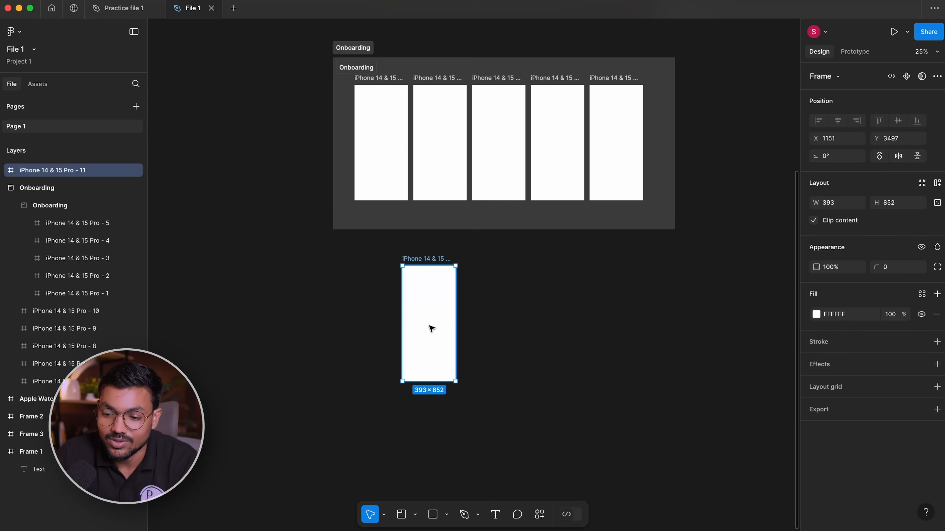
scroll(440, 333, up, 3)
scroll(440, 333, up, 1)
scroll(407, 302, down, 2)
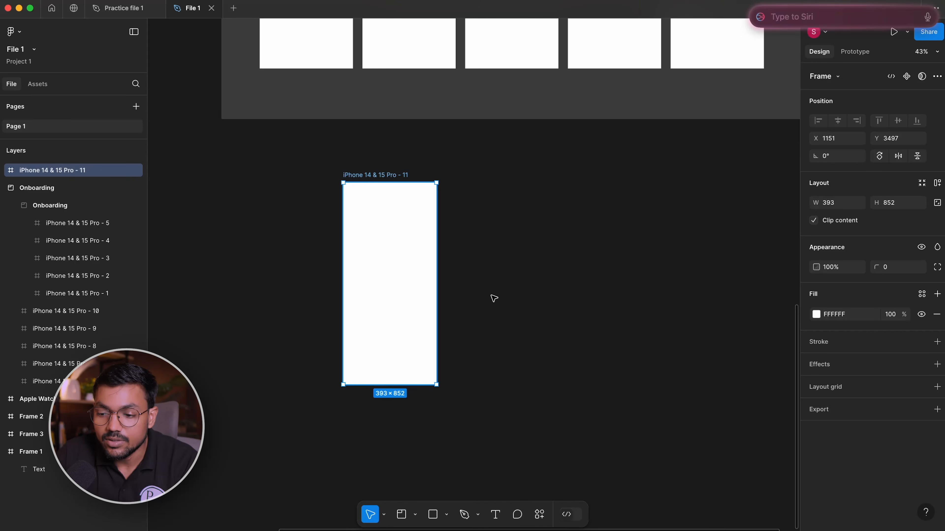
key(super+d)
key(super+d)
- Remove the loose iPhone frame copies below the Onboarding section
mouse_move(539, 251)
mouse_down()
mouse_move(378, 318)
mouse_move(327, 196)
mouse_move(676, 343)
mouse_up()
key(super+z)
scroll(422, 239, down, 5)
key(Delete)
- Move the nested Onboarding section directly below the outer one, at X 0, Y 1354, and rename it Ordering
scroll(649, 323, up, 3)
drag(308, 100, 319, 275)
double_click(310, 272)
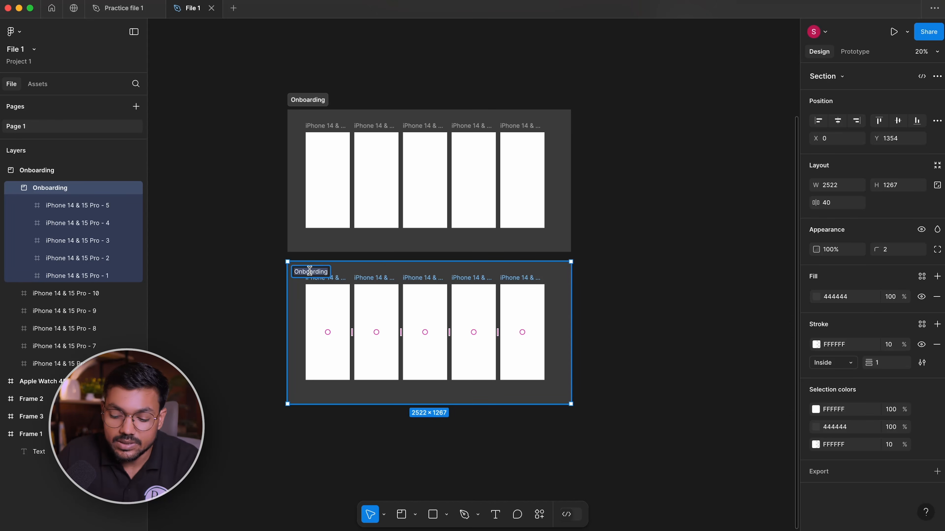
text(Home\)
key(Return)
double_click(311, 275)
text(Ordering)
key(Return)
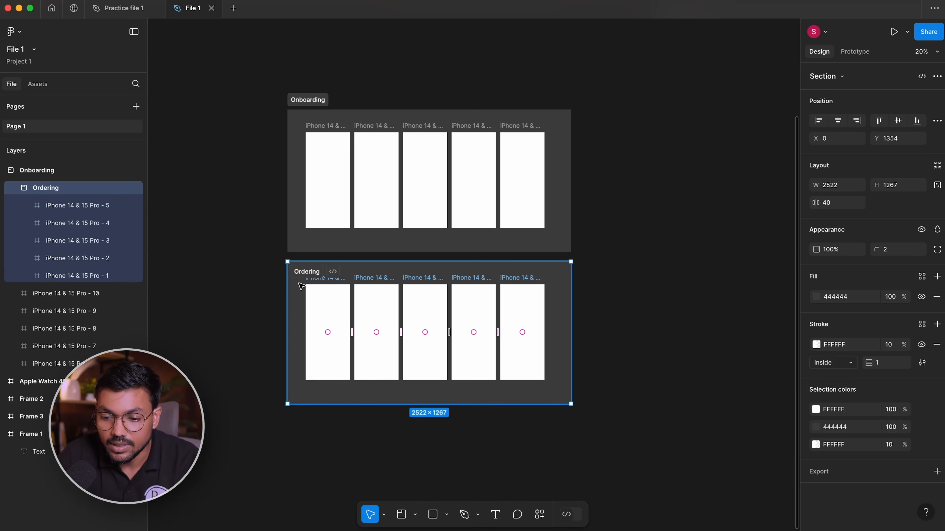
click(255, 273)
- Examine how the Onboarding and Ordering sections group and label their iPhone frames
scroll(256, 276, up, 5)
scroll(255, 276, up, 3)
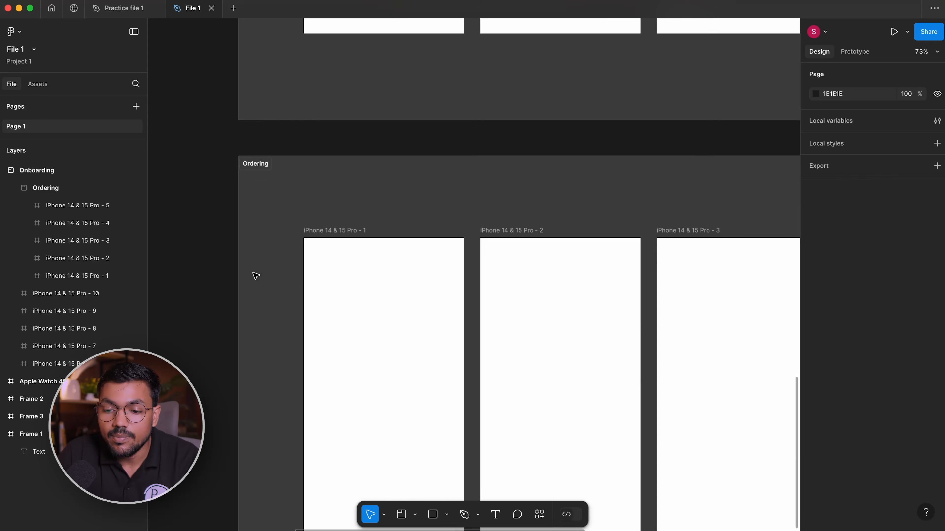
scroll(257, 274, down, 6)
drag(273, 238, 279, 266)
key(super+z)
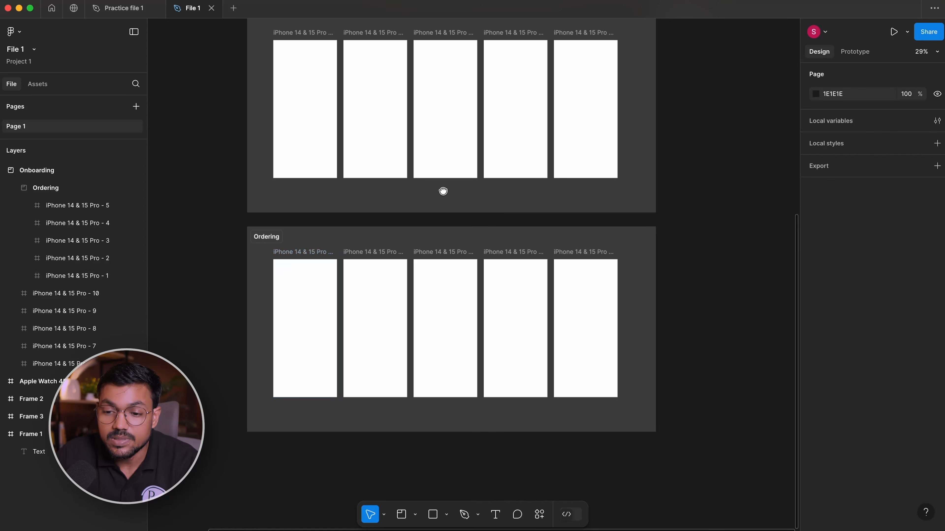
scroll(327, 213, up, 5)
scroll(312, 194, up, 2)
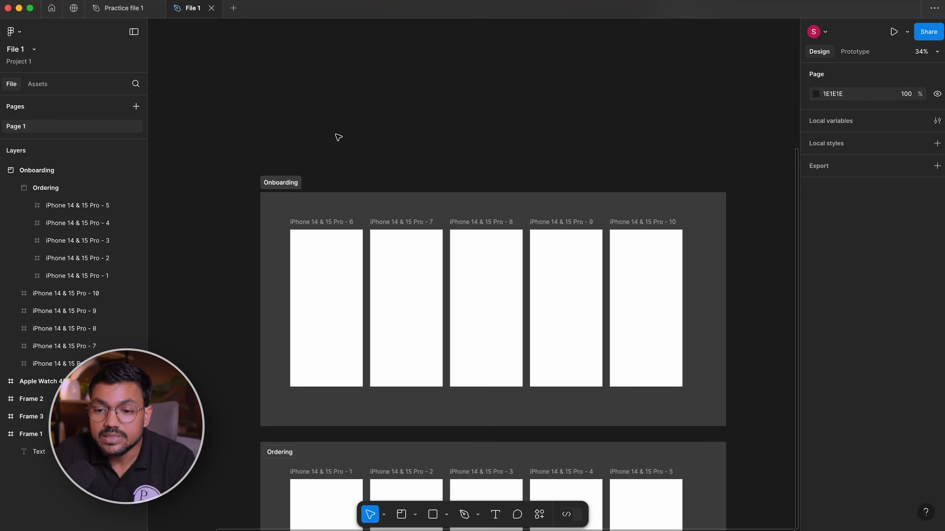
drag(466, 168, 455, 86)
- Mark the Onboarding section as Ready for dev and deselect it
click(271, 100)
scroll(352, 110, up, 5)
drag(252, 100, 259, 66)
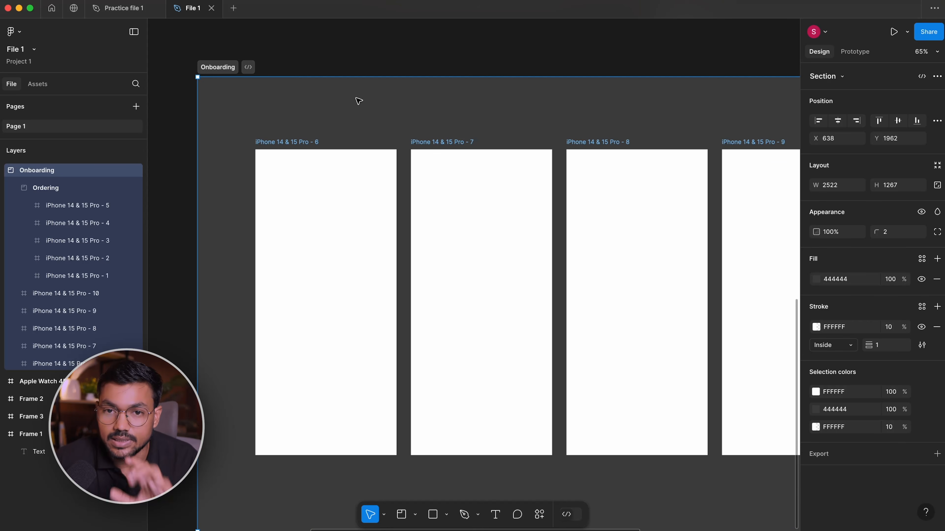
click(251, 69)
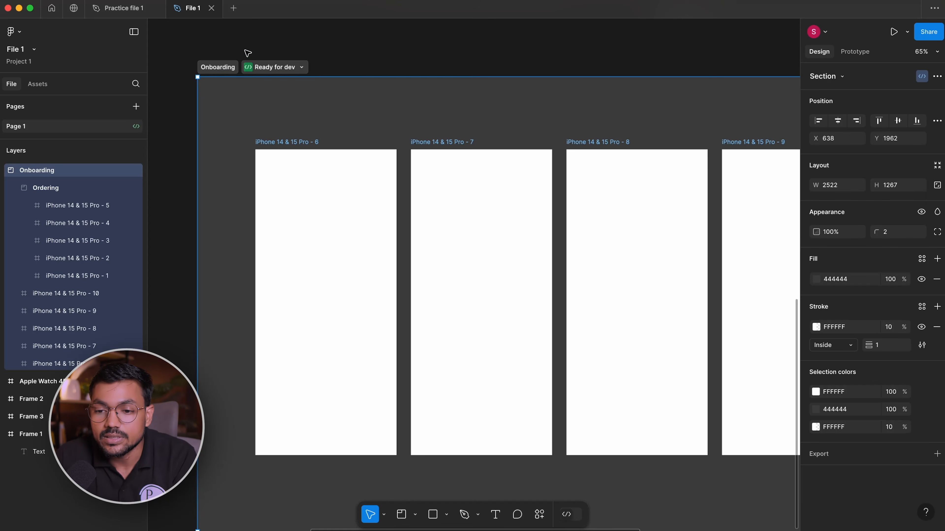
click(219, 95)
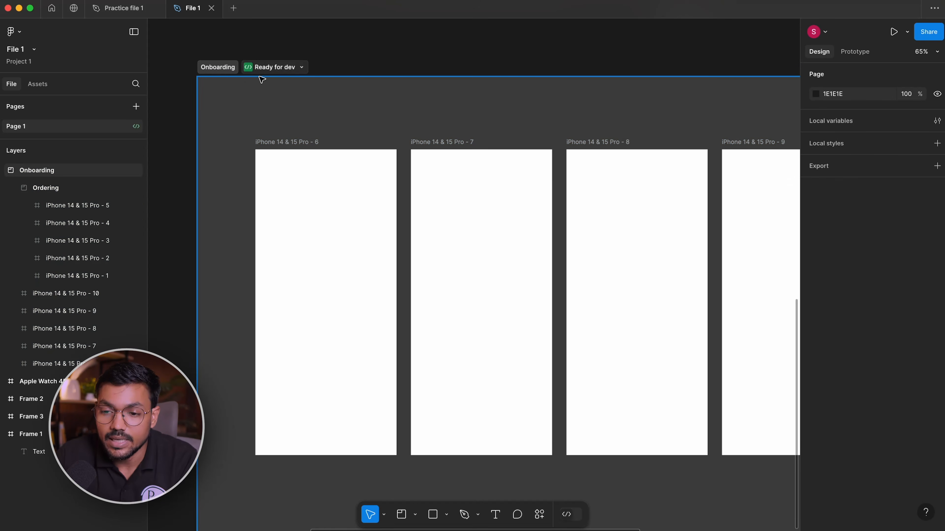
- Undo the Ready for dev marking and remove the Ordering section with its five iPhone frames
scroll(216, 65, down, 5)
key(super+z)
key(super+z)
key(super+z)
scroll(384, 70, down, 4)
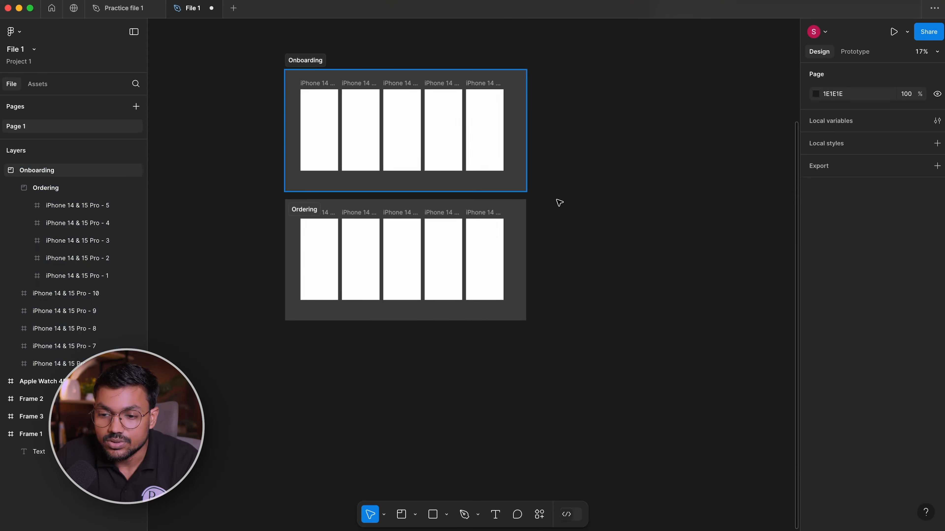
drag(262, 51, 643, 283)
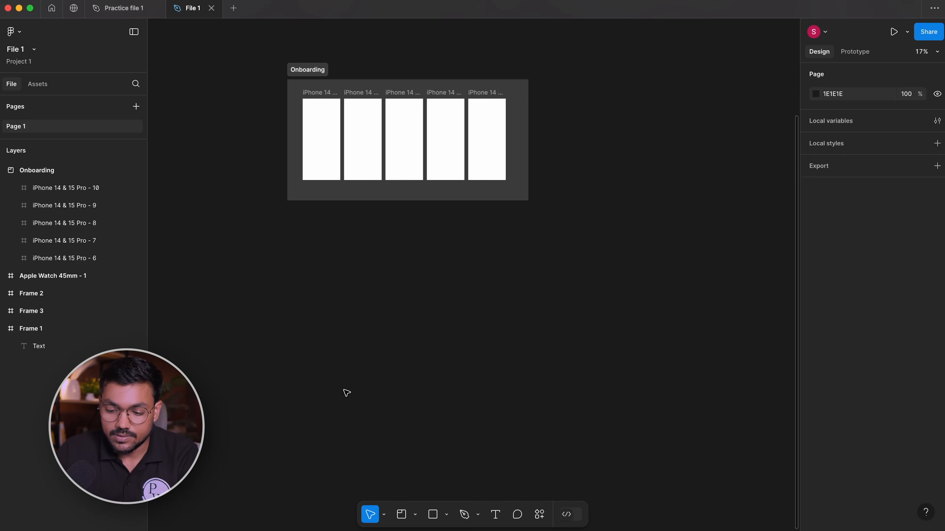
- Draw a slice about 1207 × 692 across the lower parts of the first three iPhone frames in the Onboarding section
click(415, 515)
click(416, 516)
click(415, 516)
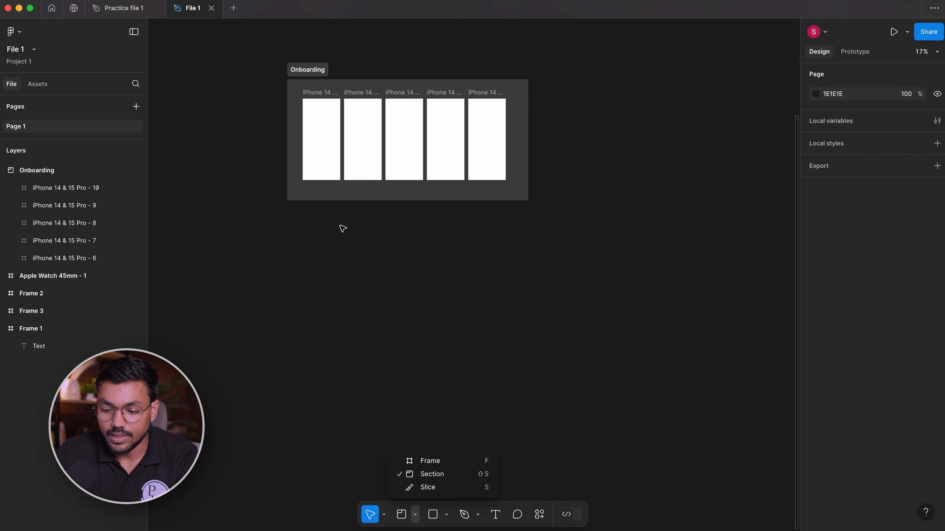
click(439, 487)
scroll(365, 137, up, 3)
drag(365, 138, 388, 232)
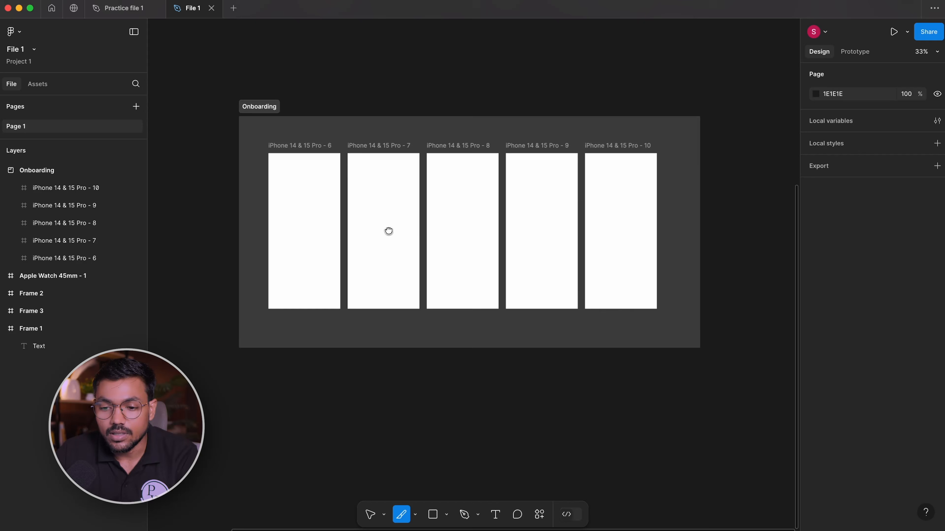
drag(253, 209, 474, 336)
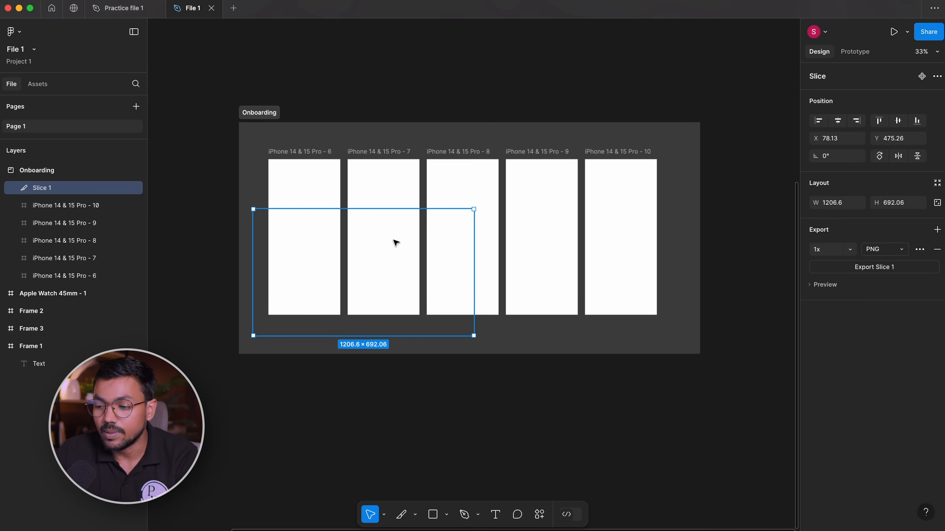
- Preview the slice's export with the slice moved over the last two iPhone frames, and delete the slice
click(813, 287)
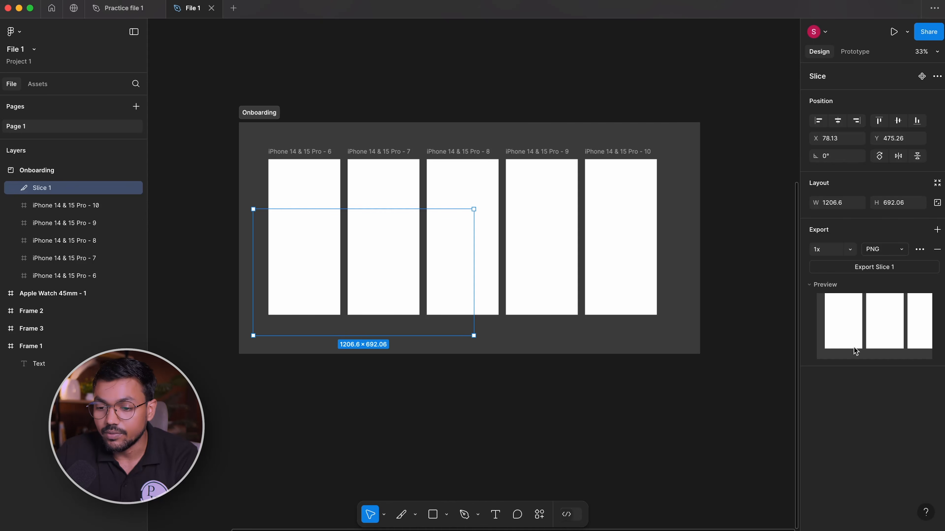
drag(406, 263, 605, 170)
drag(683, 239, 508, 293)
drag(382, 267, 465, 250)
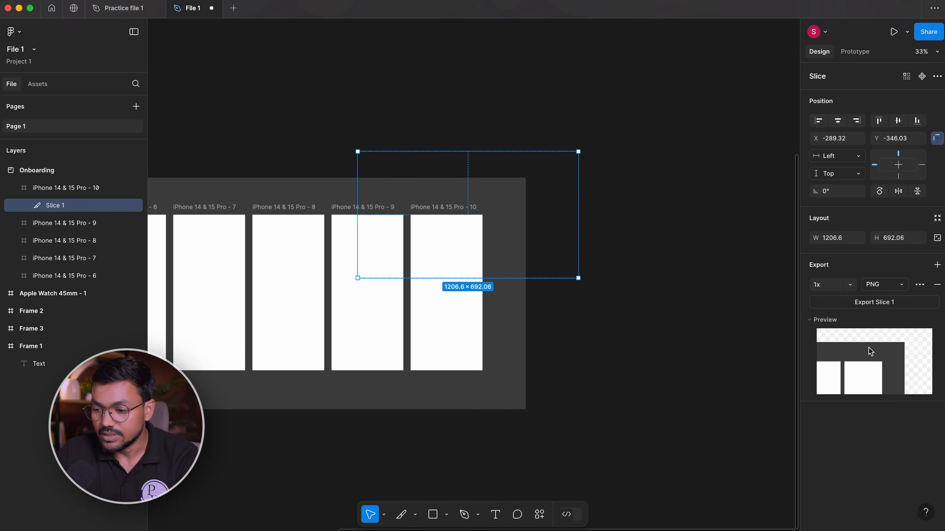
scroll(644, 225, down, 5)
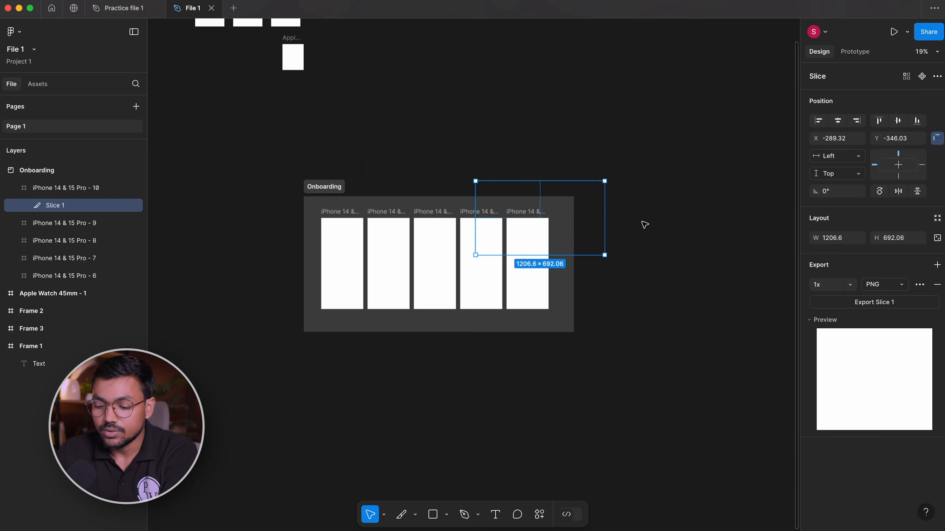
key(Delete)
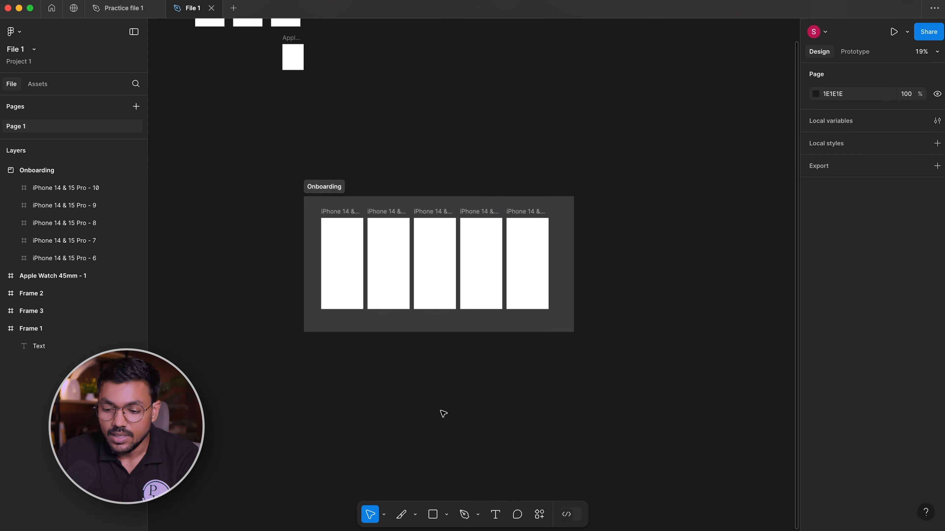
- Draw a rectangle about 1408 × 897 on the empty canvas below the Onboarding section
scroll(417, 488, down, 5)
scroll(417, 488, up, 3)
scroll(417, 487, right, 1)
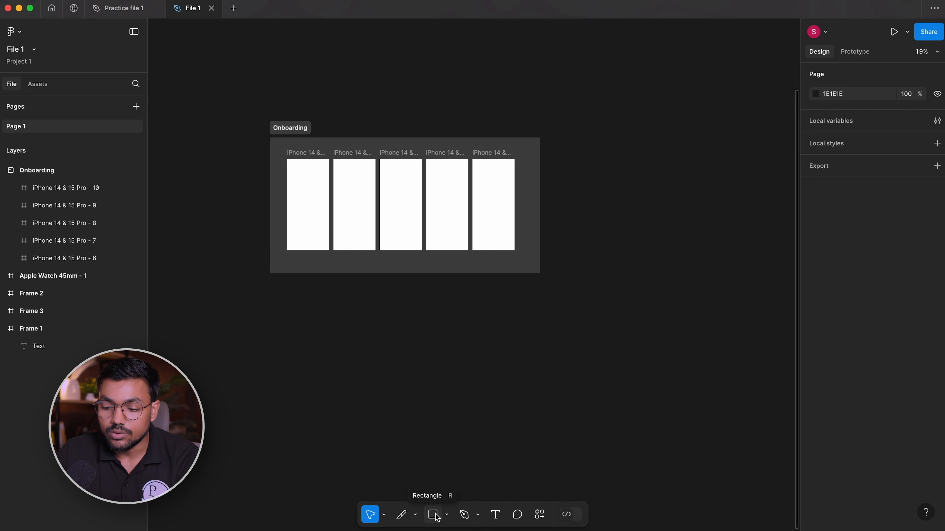
click(435, 517)
scroll(409, 297, down, 4)
scroll(386, 254, up, 5)
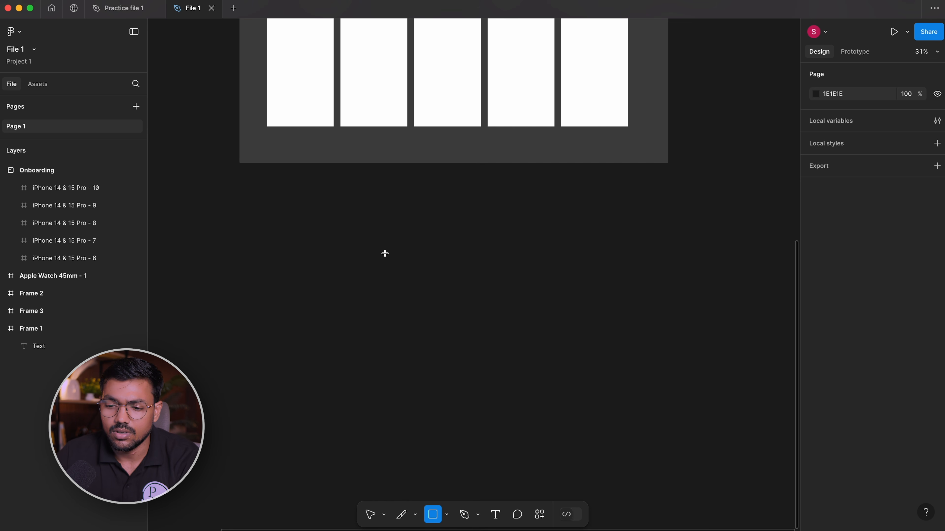
drag(348, 232, 587, 384)
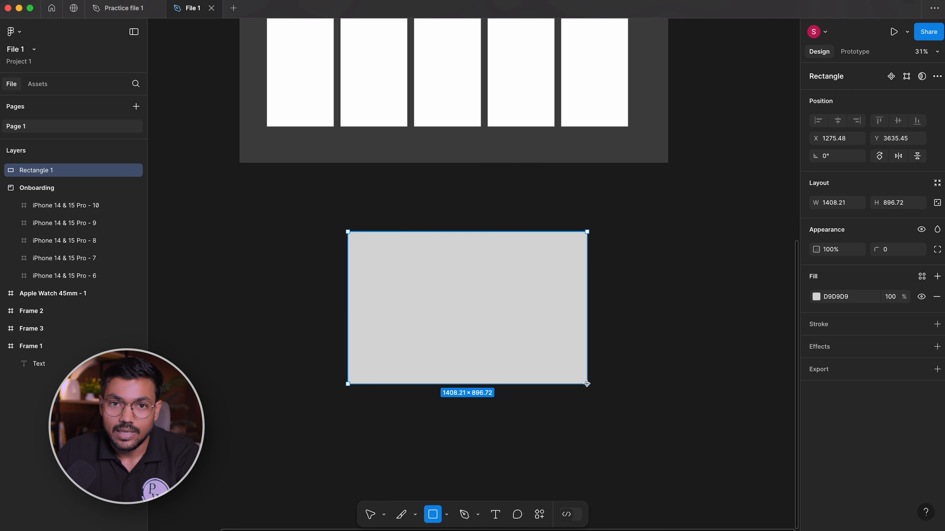
- Resize the rectangle to about 1209 × 725 and delete it
mouse_move(588, 384)
mouse_down()
mouse_move(696, 370)
mouse_move(570, 355)
mouse_up()
drag(566, 311, 592, 352)
drag(821, 202, 701, 220)
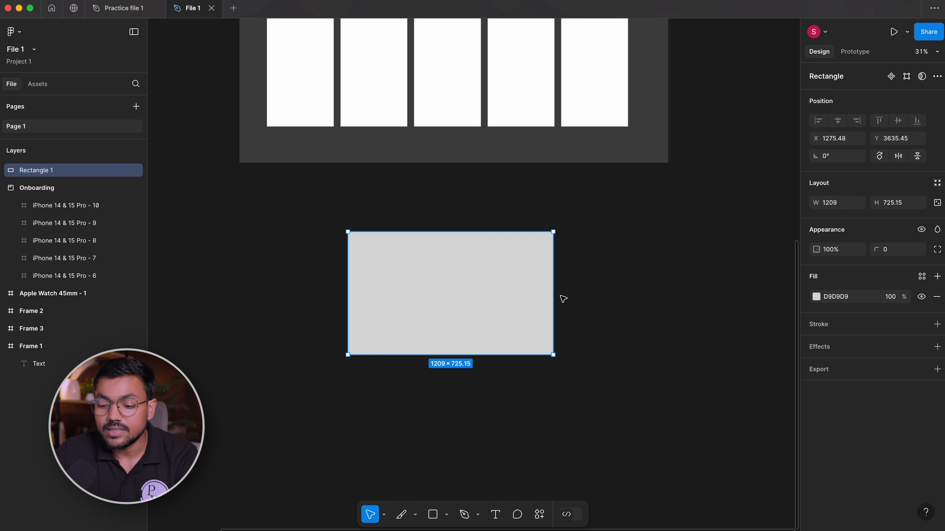
key(Delete)
- Draw a square about 1259 × 1259 below the Onboarding section with the Rectangle tool, and delete it
click(434, 518)
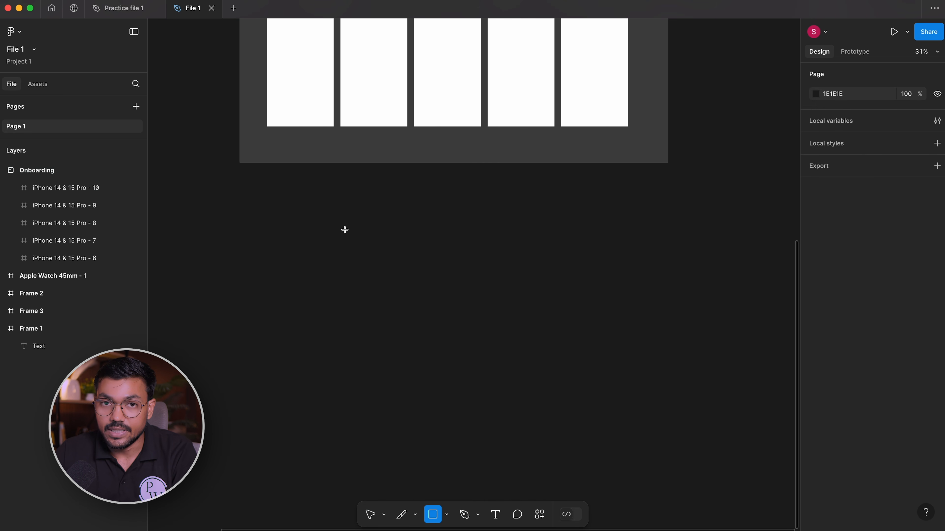
mouse_move(303, 203)
mouse_down()
mouse_move(550, 451)
mouse_move(451, 353)
mouse_move(516, 418)
mouse_up()
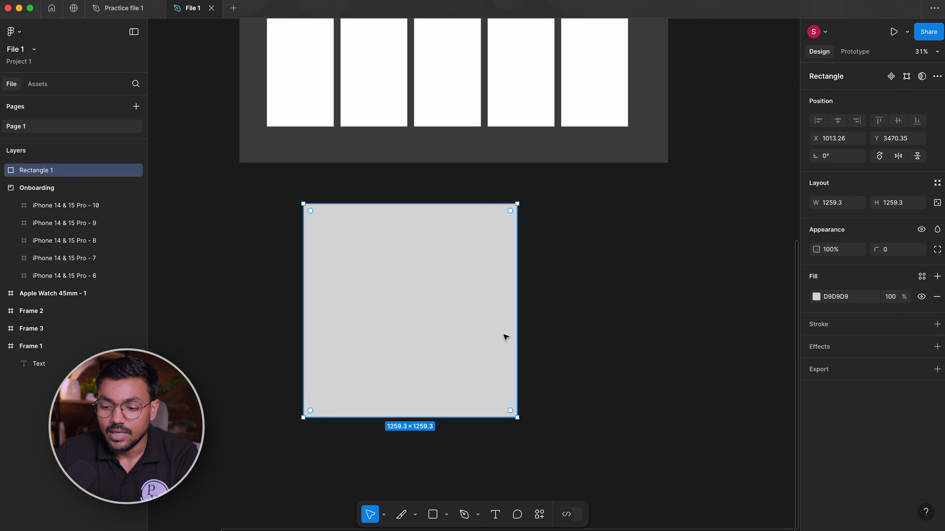
key(Delete)
scroll(491, 327, down, 3)
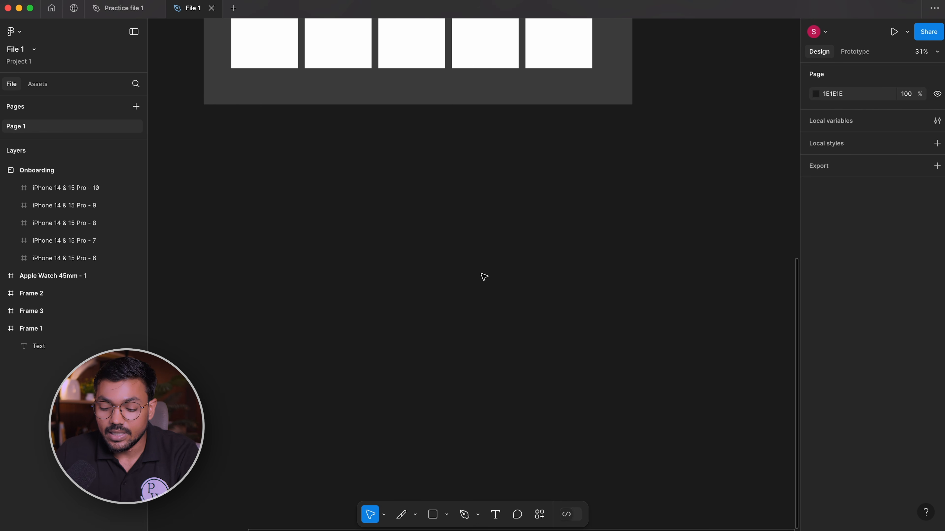
- Draw another rectangle on the empty canvas below the Onboarding section and delete it
key(r)
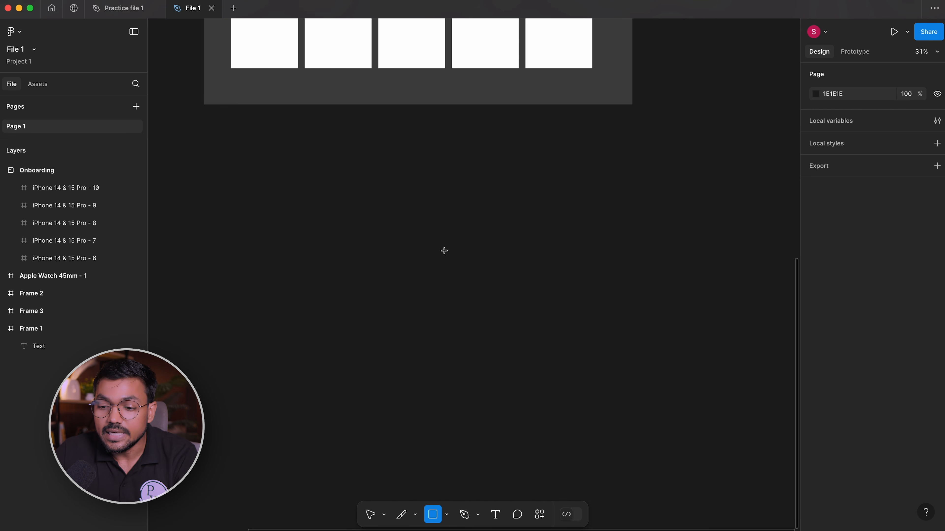
mouse_move(445, 251)
mouse_down()
mouse_move(618, 428)
mouse_move(489, 296)
mouse_move(509, 357)
mouse_move(445, 270)
mouse_move(608, 363)
mouse_move(629, 263)
mouse_move(536, 306)
mouse_move(620, 287)
mouse_up()
key(BackSpace)
- Draw a horizontal line about 1381 long on the empty canvas with the Line tool and deselect it
drag(567, 193, 577, 208)
scroll(367, 235, up, 3)
drag(447, 228, 470, 140)
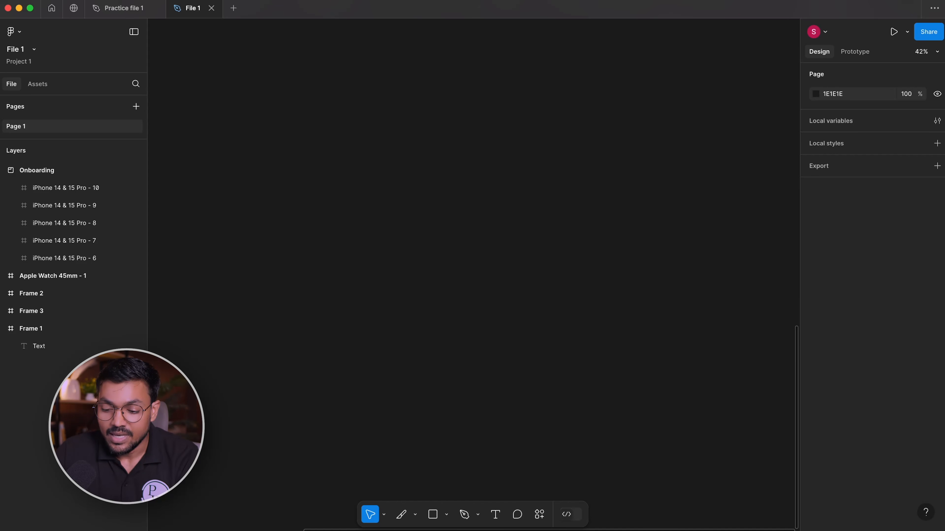
click(447, 515)
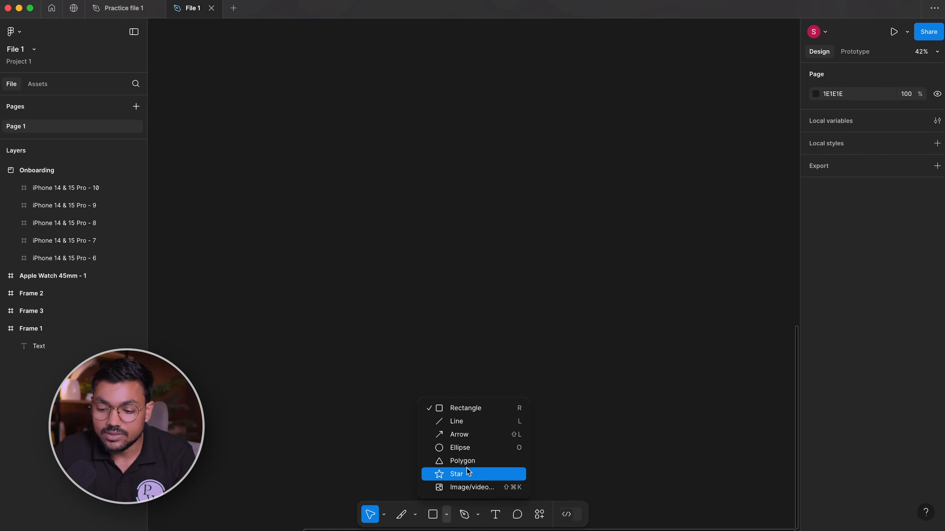
click(462, 424)
drag(266, 192, 588, 191)
click(587, 396)
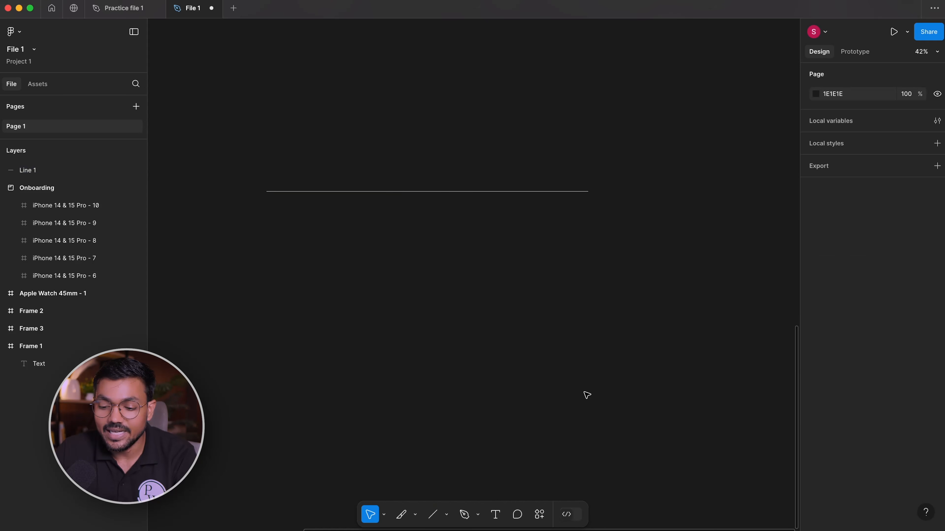
- Draw a steep diagonal line across the horizontal line with the Line tool, and delete both lines
click(439, 517)
drag(344, 325, 401, 66)
scroll(415, 173, up, 2)
shift+click(521, 210)
click(619, 307)
drag(681, 322, 393, 97)
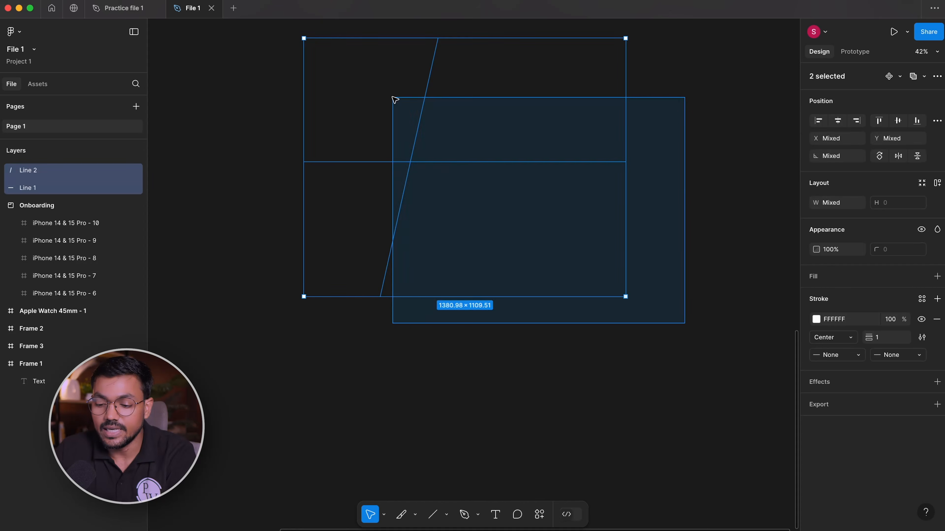
key(Delete)
- Draw a horizontal arrow about 1381 long on the empty canvas with the Arrow tool
click(447, 516)
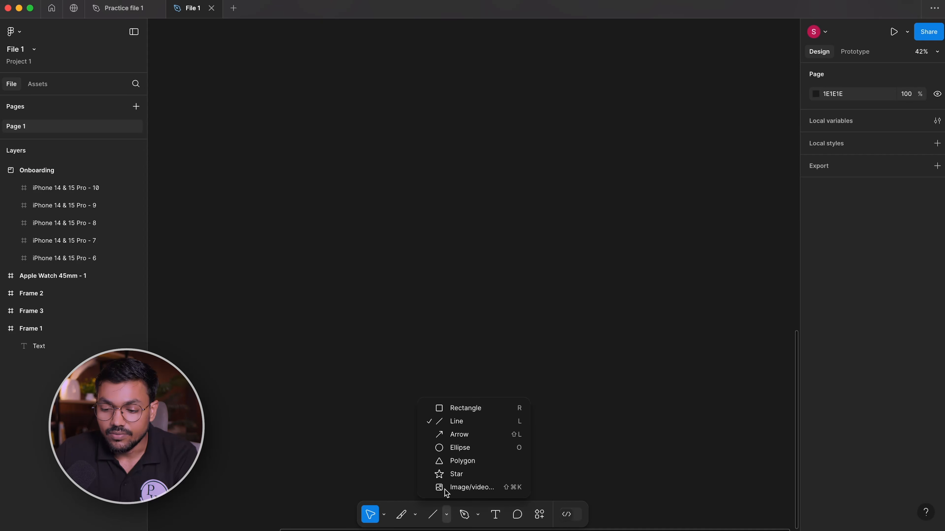
click(447, 433)
drag(286, 202, 608, 232)
click(614, 198)
click(609, 203)
scroll(622, 203, up, 5)
drag(537, 167, 523, 206)
mouse_move(498, 284)
mouse_down()
mouse_move(490, 297)
mouse_move(499, 294)
mouse_up()
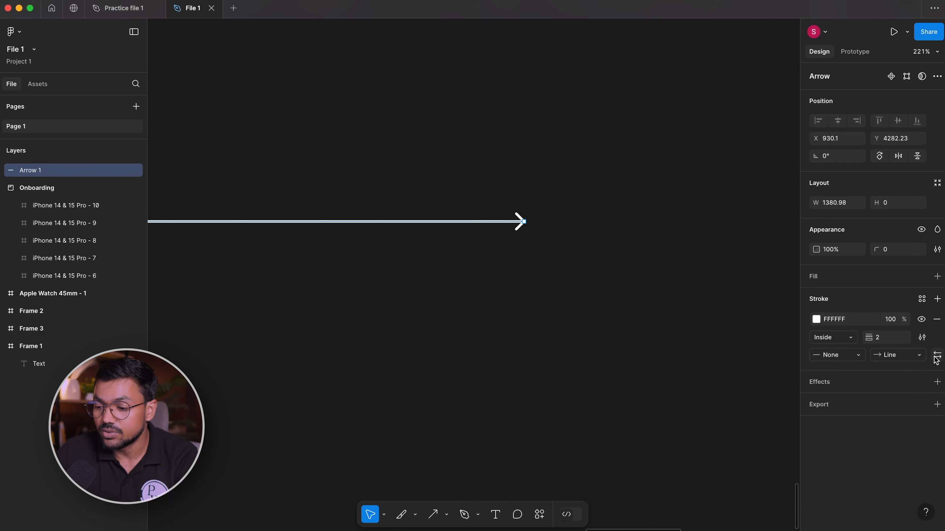
- Look through the arrow's end point options, apply the Dash stroke style, and undo it
click(898, 355)
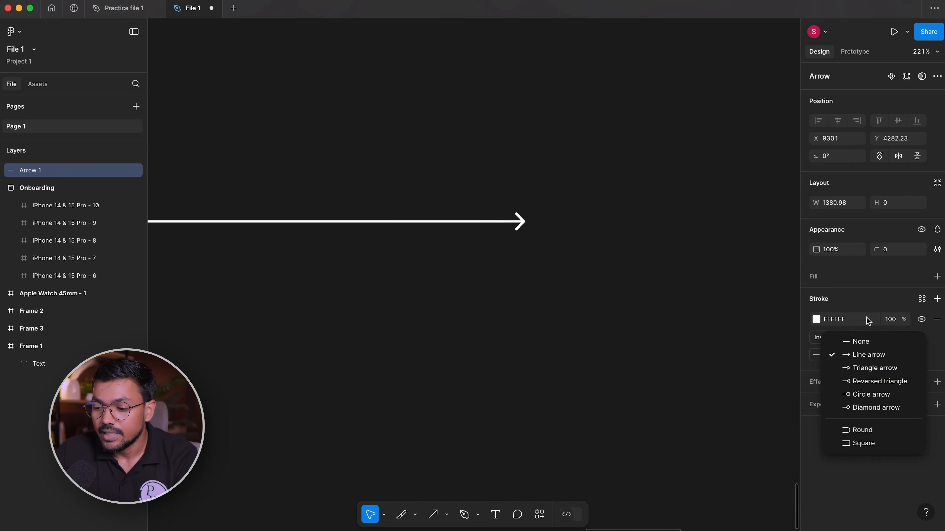
click(871, 302)
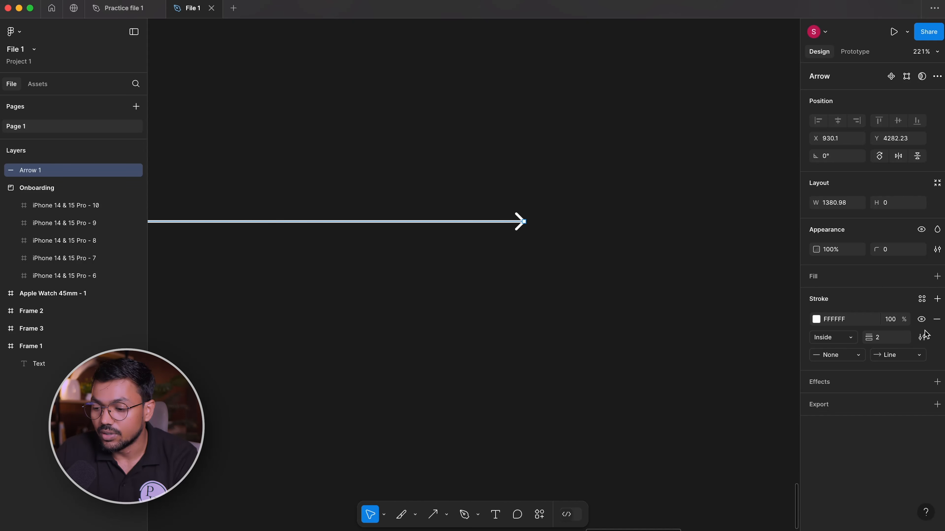
click(922, 338)
click(767, 384)
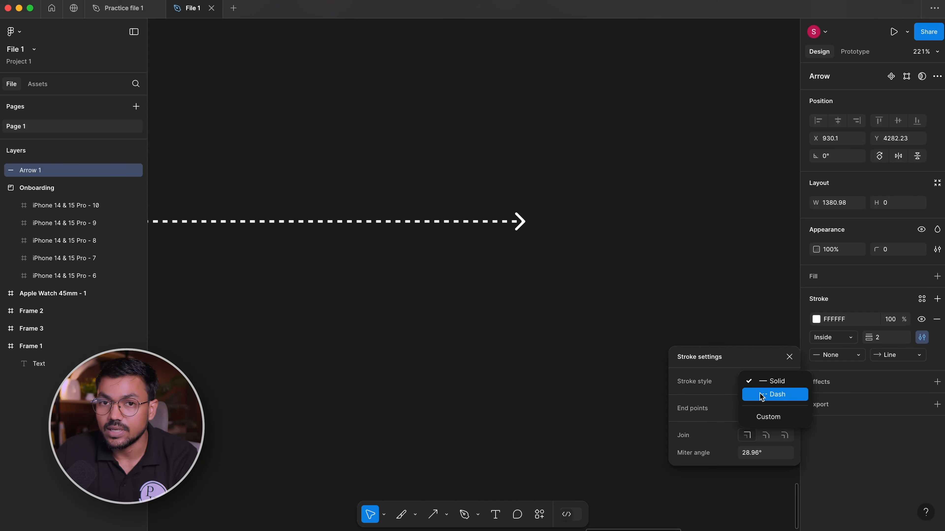
click(767, 394)
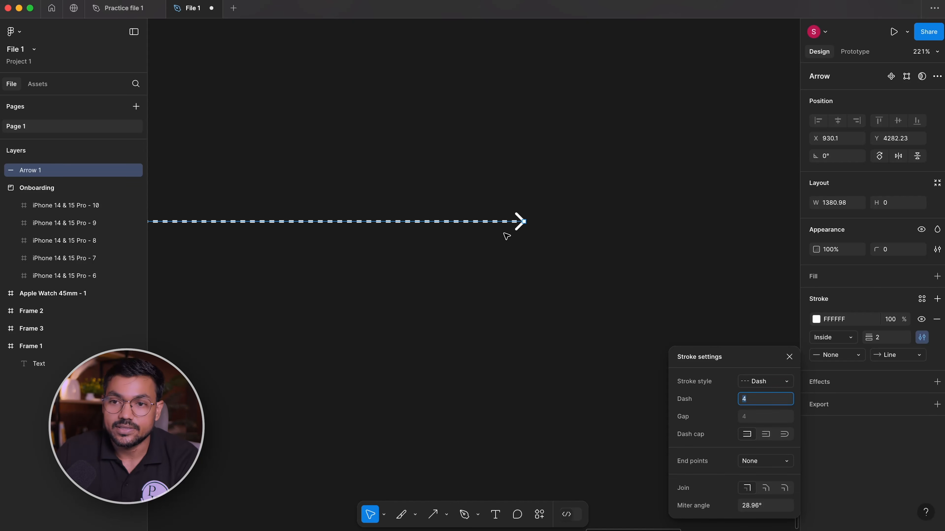
key(super+z)
- Apply the Dash stroke style to the arrow with a dash length of 14, and revert it to a solid stroke
click(764, 383)
click(764, 384)
click(765, 382)
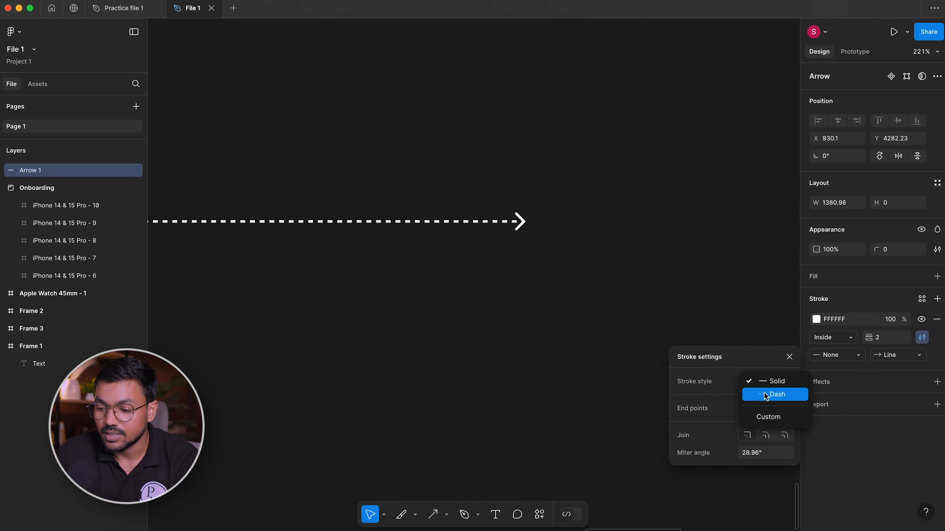
click(767, 394)
text(44)
key(Return)
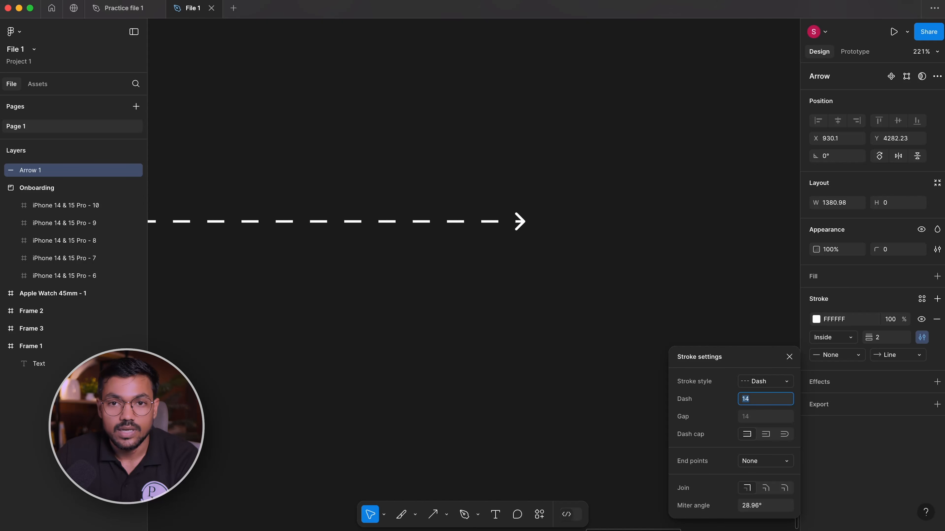
key(Escape)
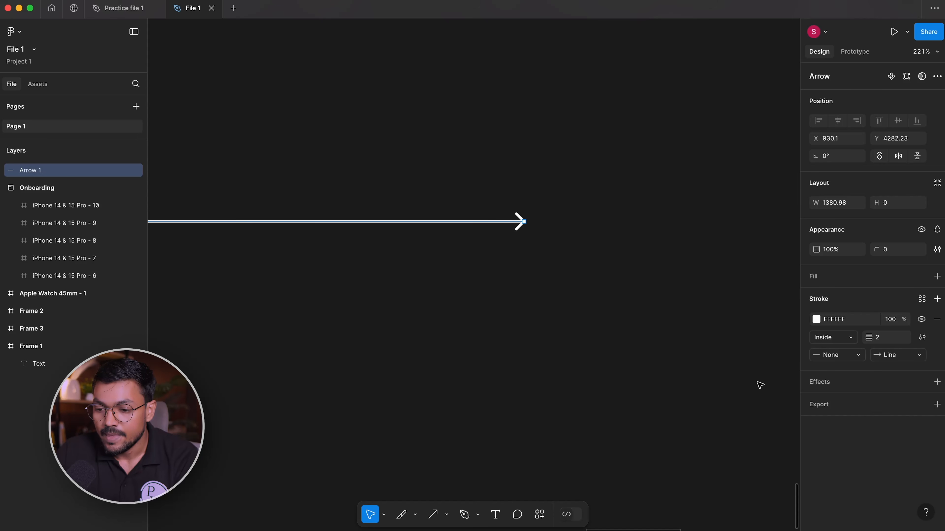
- Shorten the arrow to about 211 long by moving its start point towards the arrowhead
click(711, 243)
scroll(501, 270, down, 6)
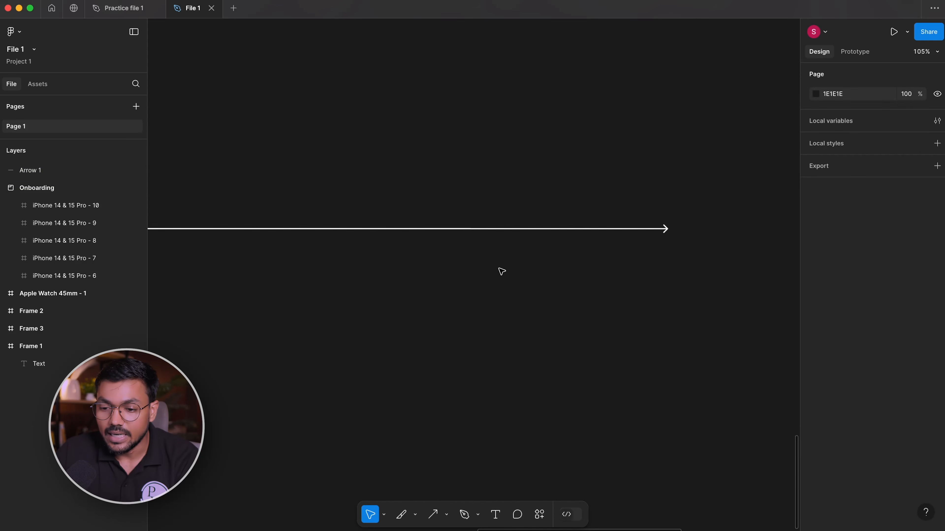
click(455, 237)
drag(253, 233, 677, 234)
scroll(351, 159, up, 10)
scroll(351, 157, up, 2)
drag(223, 189, 308, 302)
scroll(321, 187, down, 4)
- Set the arrow's start point style to Diamond arrow
mouse_move(942, 359)
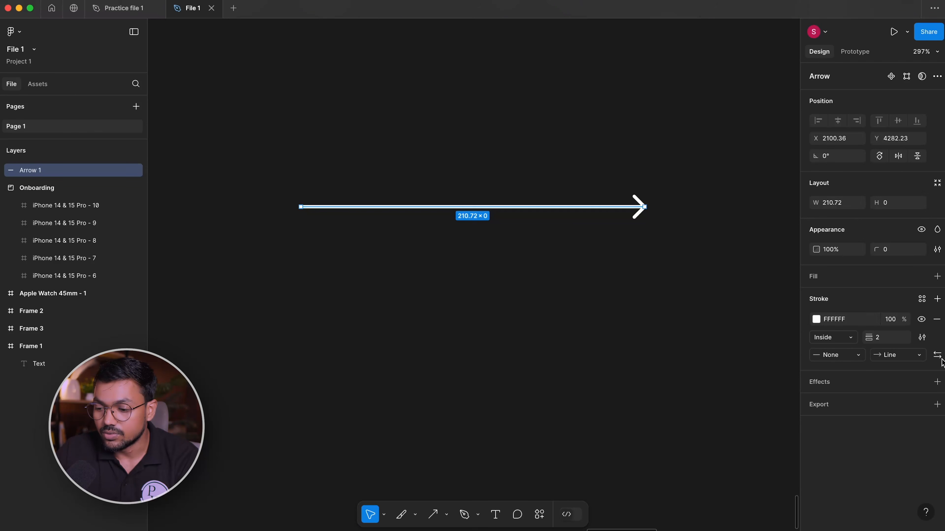
click(833, 356)
click(833, 420)
click(415, 258)
scroll(416, 258, down, 4)
- Set the arrow's end point style to Triangle arrow and deselect the arrow
drag(306, 158, 546, 242)
scroll(518, 205, up, 4)
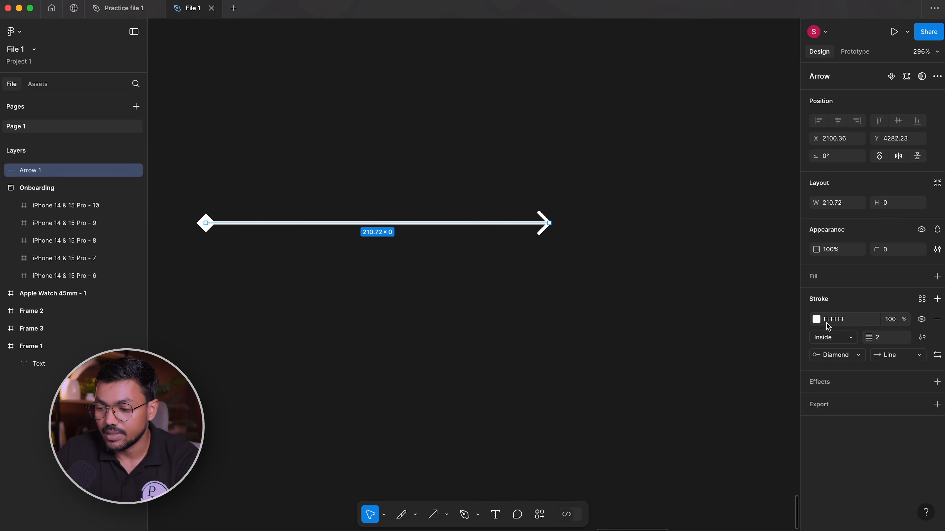
click(900, 356)
click(877, 368)
click(717, 275)
scroll(717, 275, down, 4)
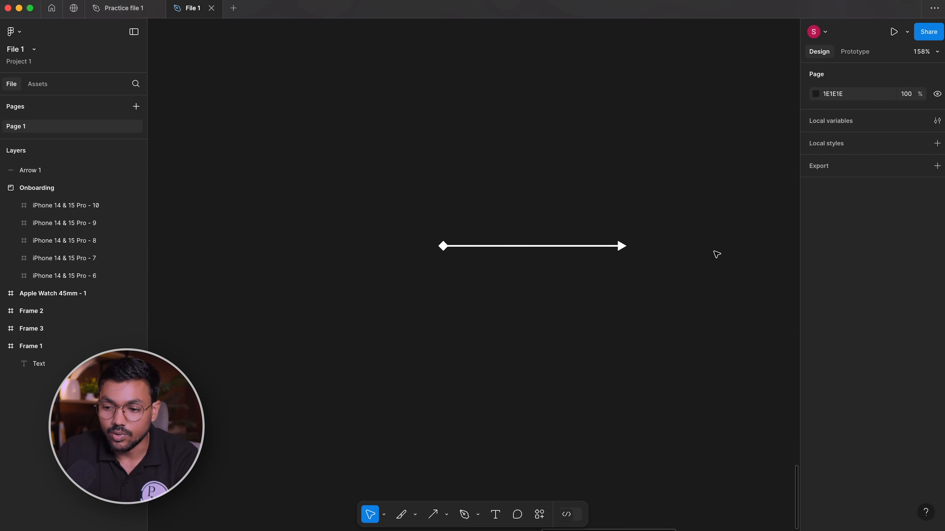
- Delete the arrow with the diamond start and triangle end
scroll(654, 273, up, 3)
click(521, 231)
key(Delete)
- Draw a horizontal line about 150 long with the Line tool, give it a Triangle arrow end point, and delete it
click(447, 515)
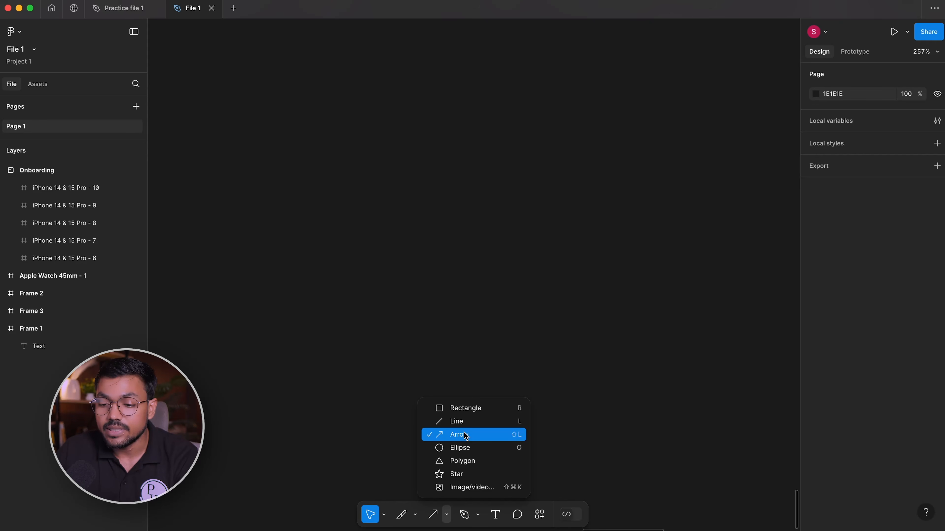
click(459, 420)
drag(344, 232, 560, 247)
click(882, 372)
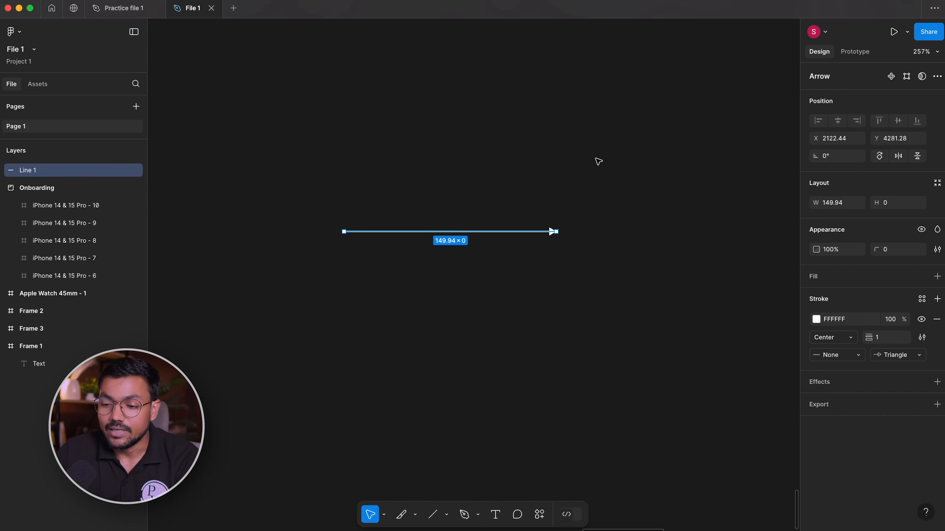
drag(598, 161, 513, 328)
key(Delete)
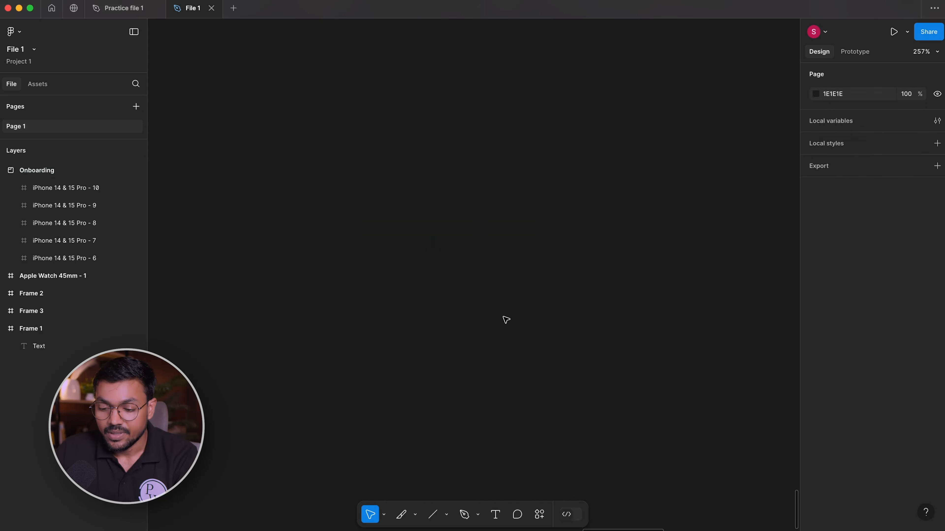
- Draw a circle about 129 × 129 on the empty canvas with the Ellipse tool, and delete it
click(446, 515)
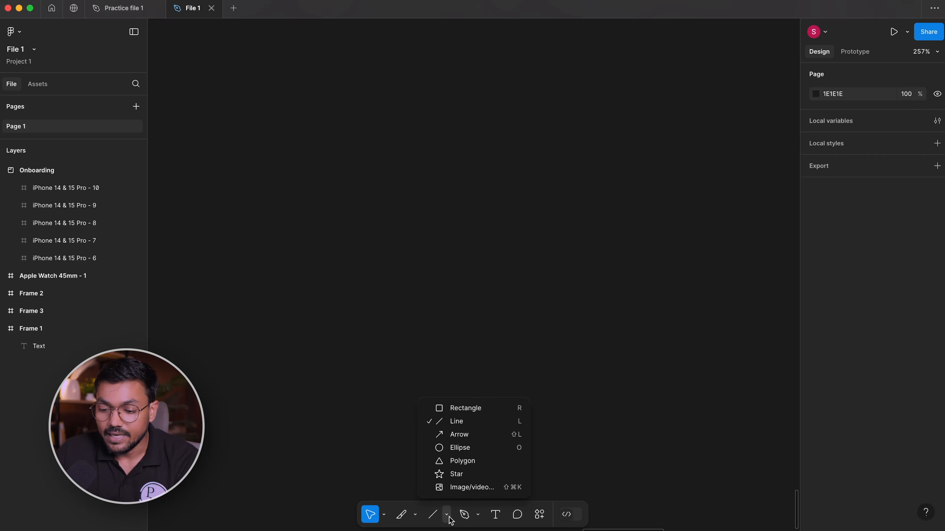
click(471, 449)
drag(336, 82, 550, 296)
drag(577, 315, 573, 351)
scroll(546, 289, right, 5)
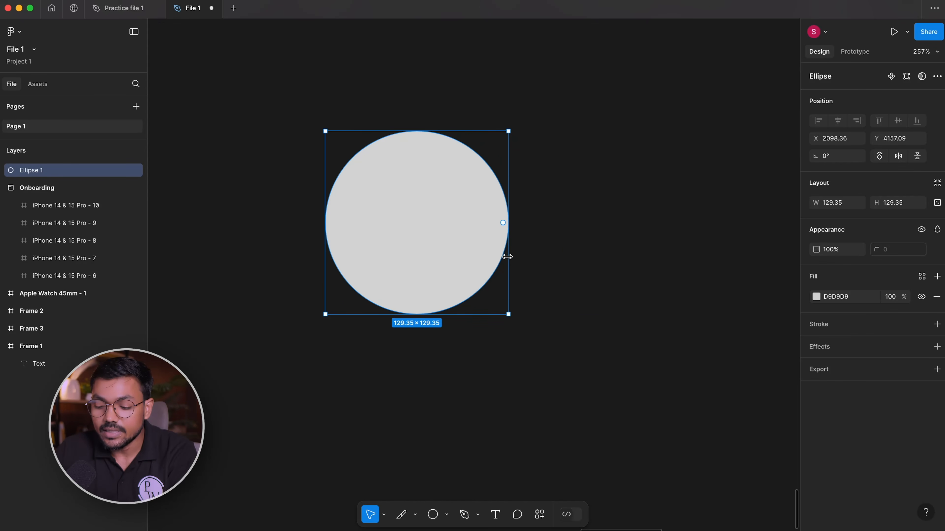
key(Delete)
- Draw a wide ellipse about 228 × 168 with the Ellipse tool, and delete it
key(p)
key(o)
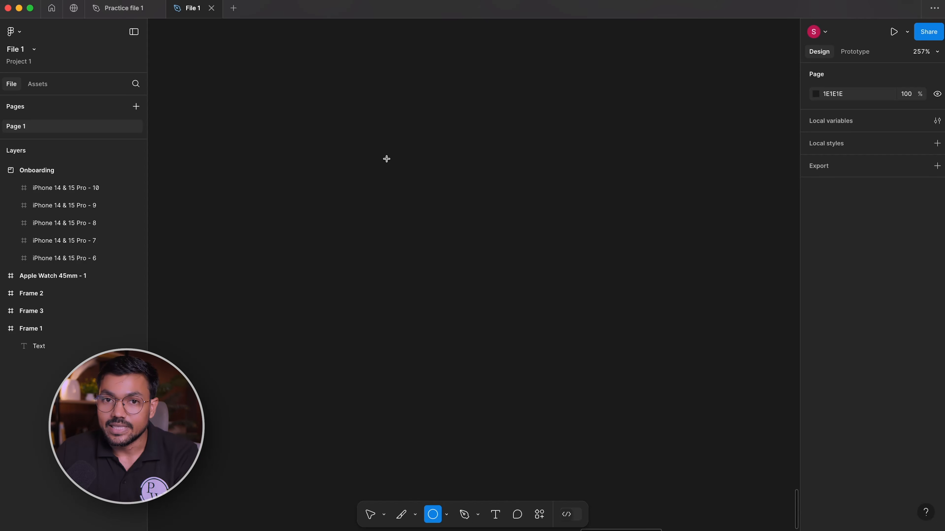
mouse_move(261, 101)
mouse_down()
mouse_move(570, 163)
mouse_move(321, 303)
mouse_move(635, 206)
mouse_move(390, 391)
mouse_move(515, 335)
mouse_move(582, 337)
mouse_up()
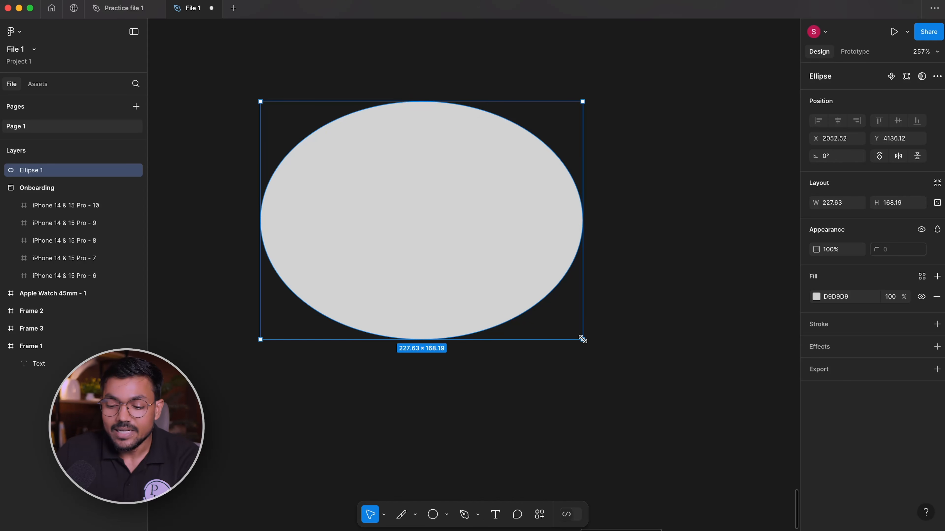
key(Delete)
- Draw a polygon about 209 × 209 on the empty canvas and raise its side count to 8
click(433, 514)
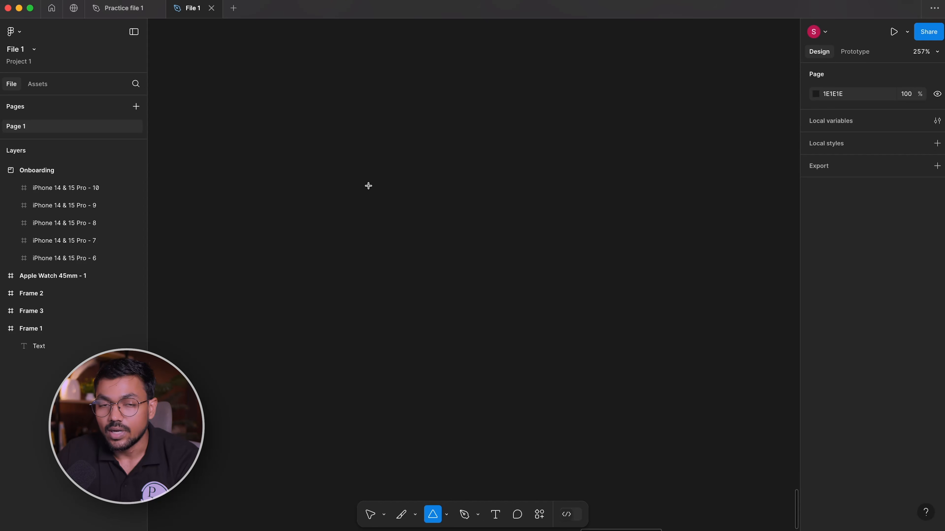
mouse_move(313, 117)
mouse_down()
mouse_move(431, 204)
mouse_move(697, 434)
mouse_move(500, 298)
mouse_move(577, 326)
mouse_move(586, 345)
mouse_move(492, 255)
mouse_move(641, 395)
mouse_move(608, 342)
mouse_up()
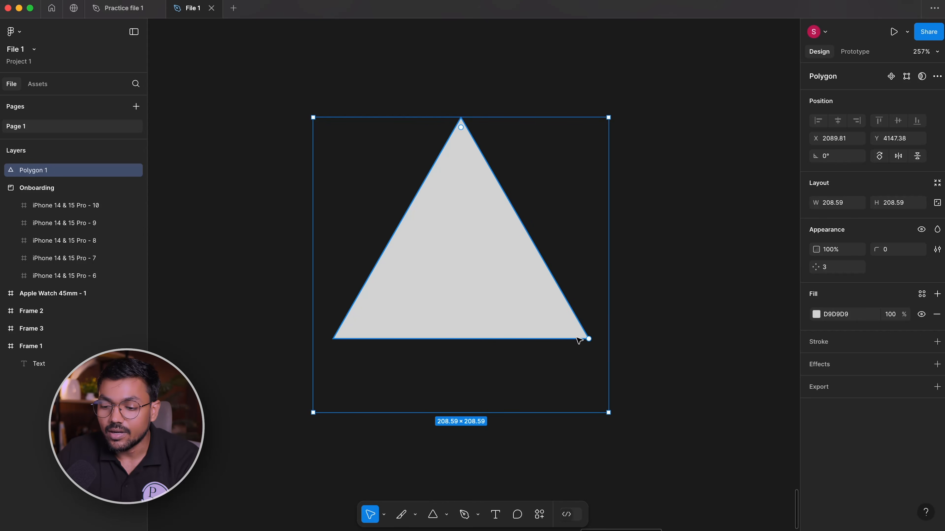
drag(589, 339, 581, 193)
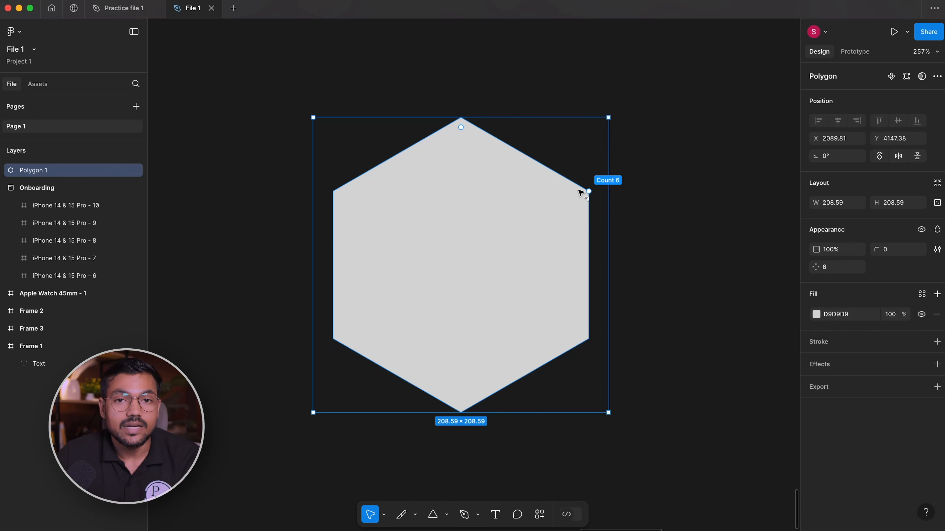
drag(580, 193, 477, 173)
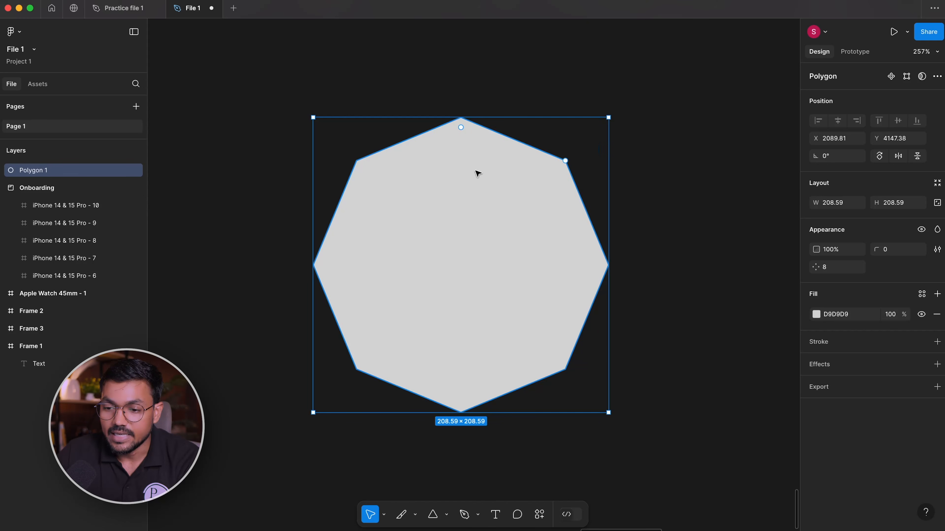
- Adjust the octagon's corner radius on the canvas to round its corners slightly, and deselect it
drag(464, 126, 491, 108)
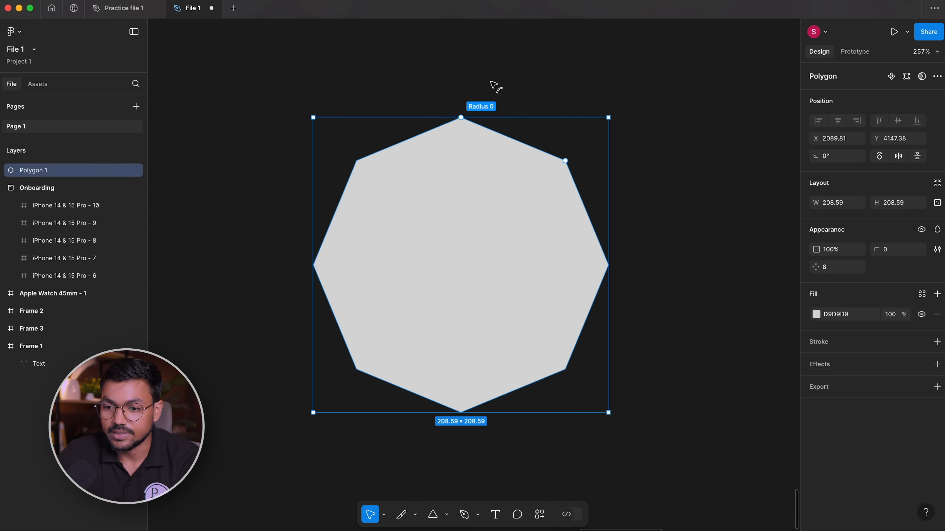
drag(524, 73, 398, 317)
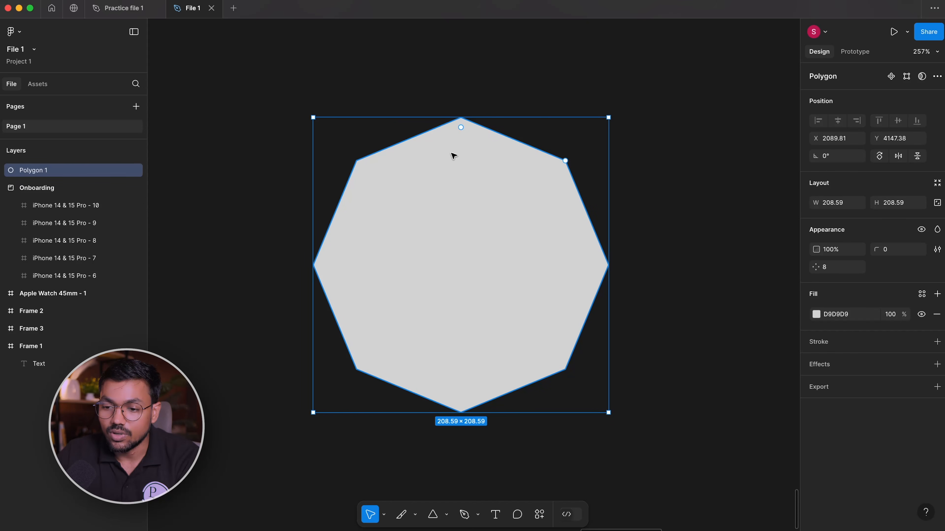
mouse_move(463, 128)
mouse_down()
mouse_move(463, 204)
mouse_move(469, 131)
mouse_up()
click(495, 98)
- Draw a rectangle about 216 × 125 beside the octagon and try adjusting its corner radius on the canvas
drag(623, 111, 296, 144)
drag(520, 211, 359, 204)
key(r)
drag(324, 133, 630, 311)
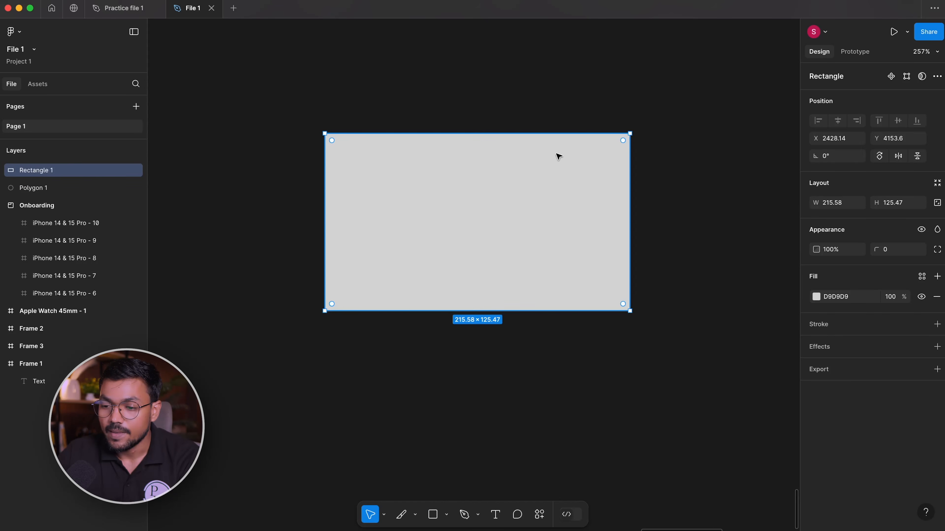
drag(624, 139, 736, 146)
click(736, 146)
- Select the octagon and the rectangle together and delete both
scroll(645, 220, down, 5)
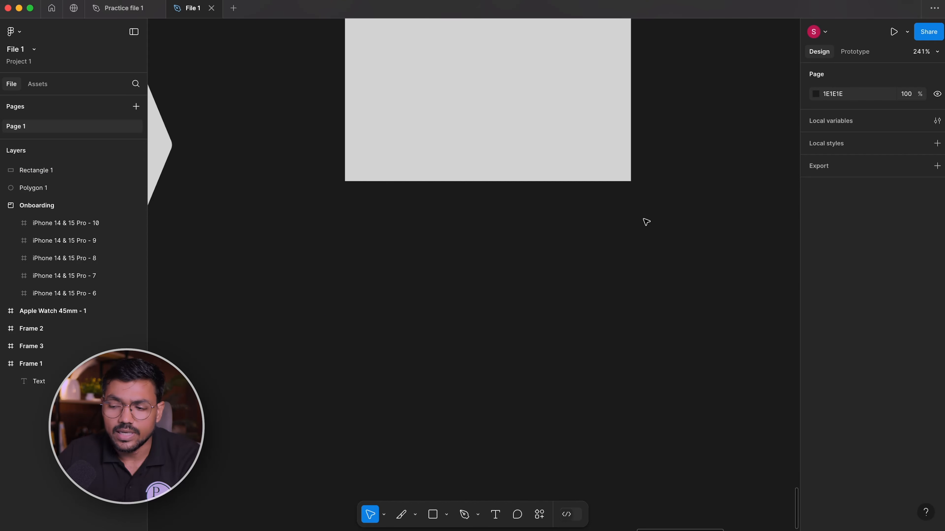
drag(400, 217, 616, 439)
scroll(609, 265, down, 5)
click(610, 266)
drag(415, 166, 698, 386)
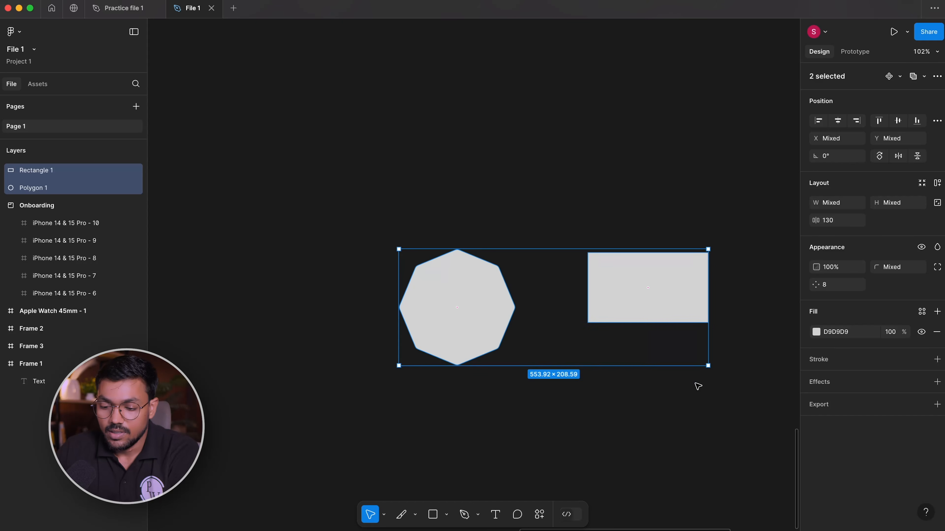
key(Delete)
- Draw a five-pointed star about 440 × 440 with the Star tool and set its ratio to about 66%
click(446, 515)
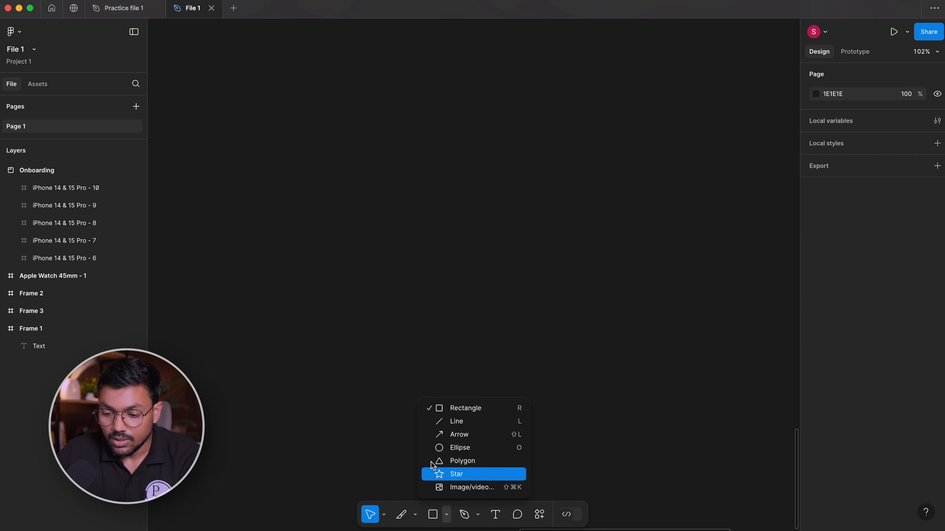
click(445, 473)
drag(355, 160, 431, 232)
drag(469, 268, 593, 405)
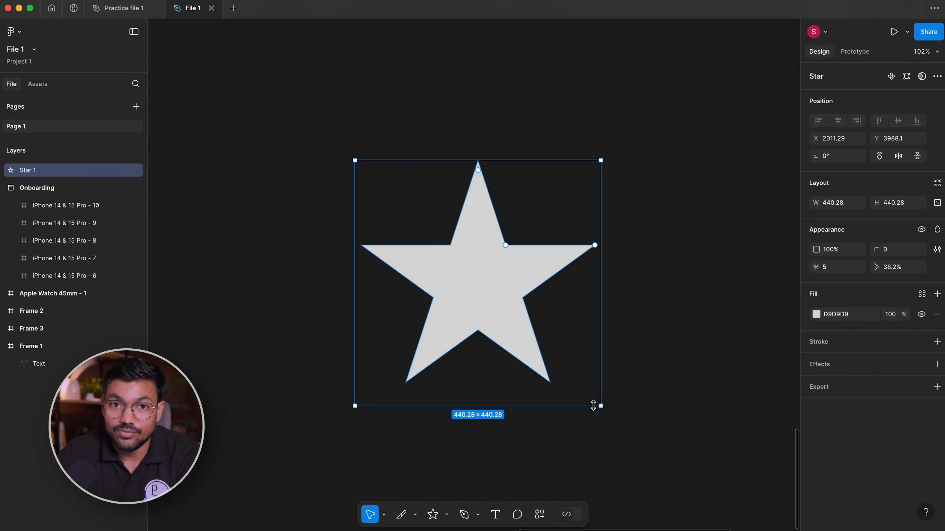
drag(506, 246, 525, 217)
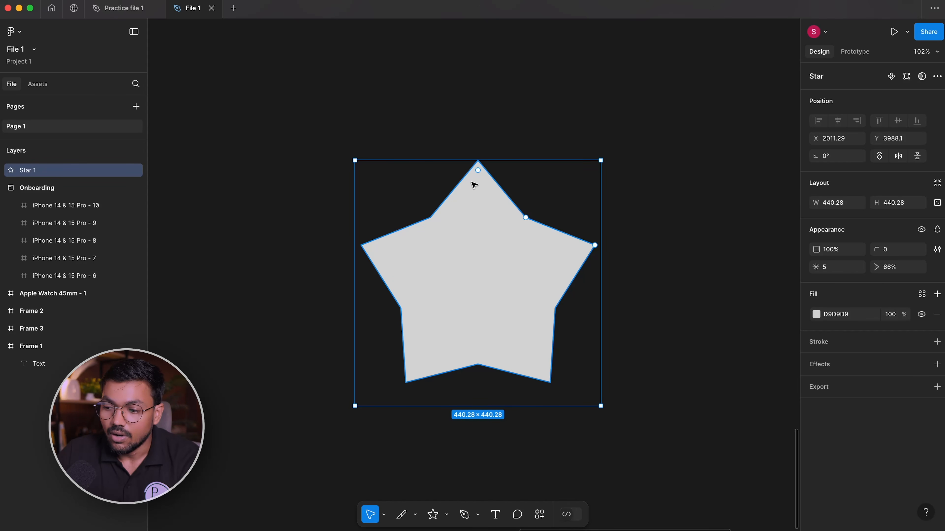
- Raise the star's point count in large increments and bring it back down to 5
click(837, 272)
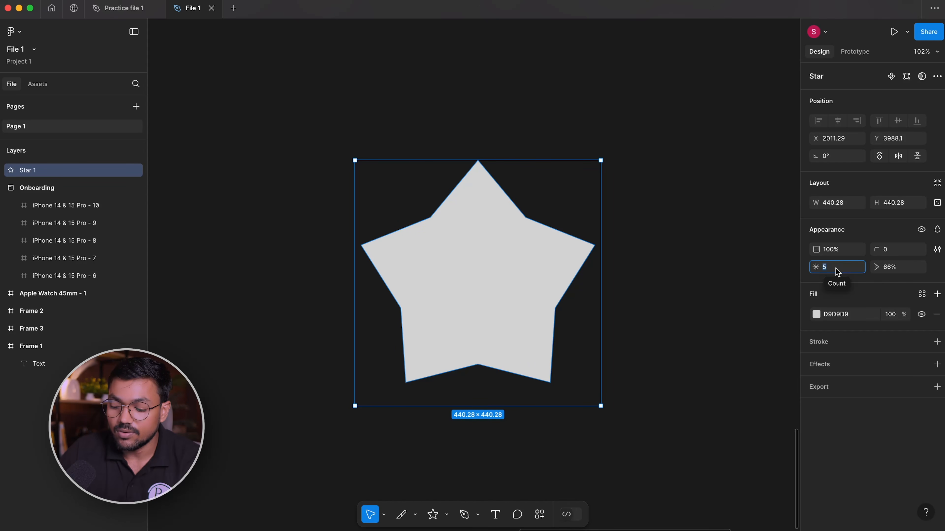
key(shift+Up)
key(shift+Up)
key(shift+Down)
key(shift+Down)
key(shift+Down)
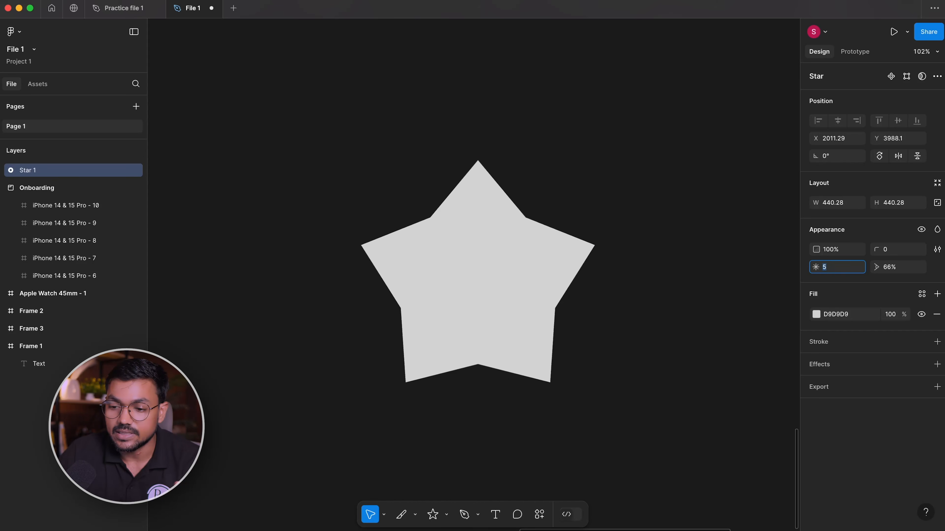
- Raise the star's point count to more than 30 and bring it back down to 14
key(shift+Up)
key(shift+Up)
key(shift+Up)
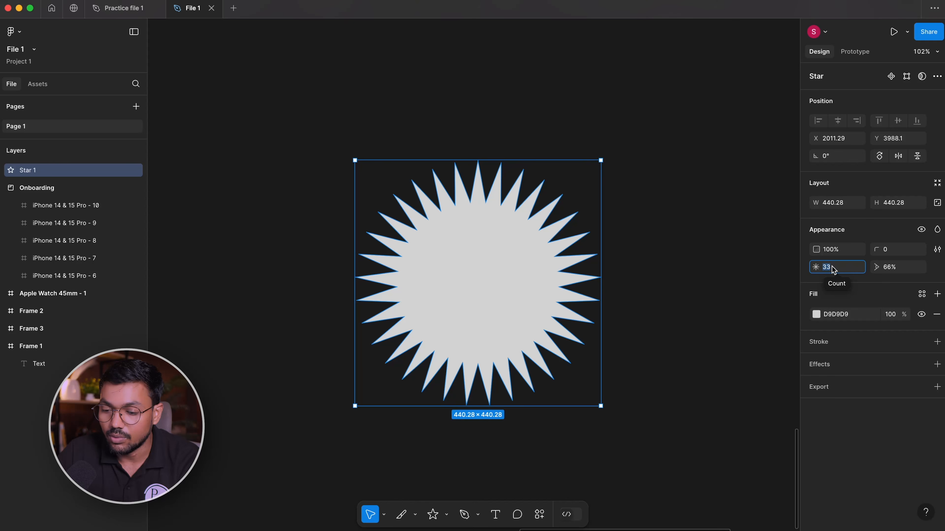
key(Up)
key(shift+Down)
key(shift+Down)
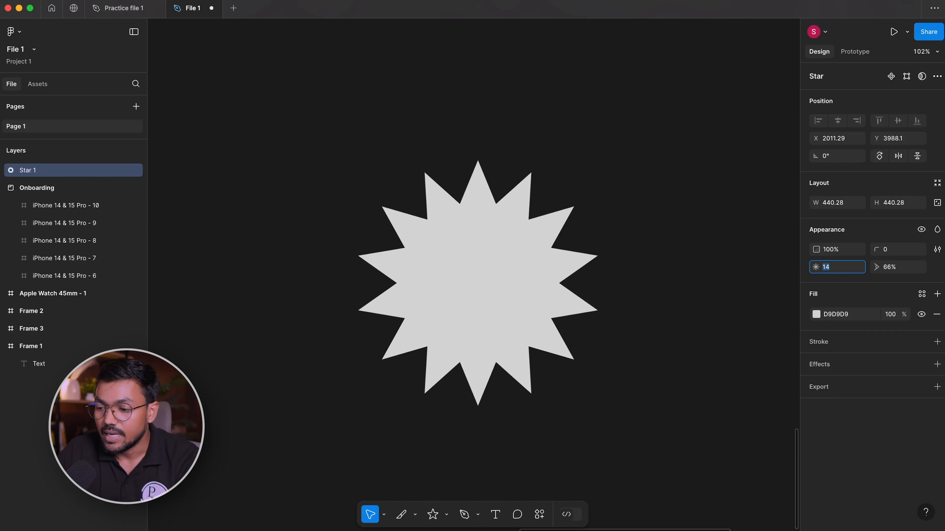
- Try the star's ratio at 96%, settle it at 74% and round its corners to a radius of 25
click(916, 265)
key(shift+Up)
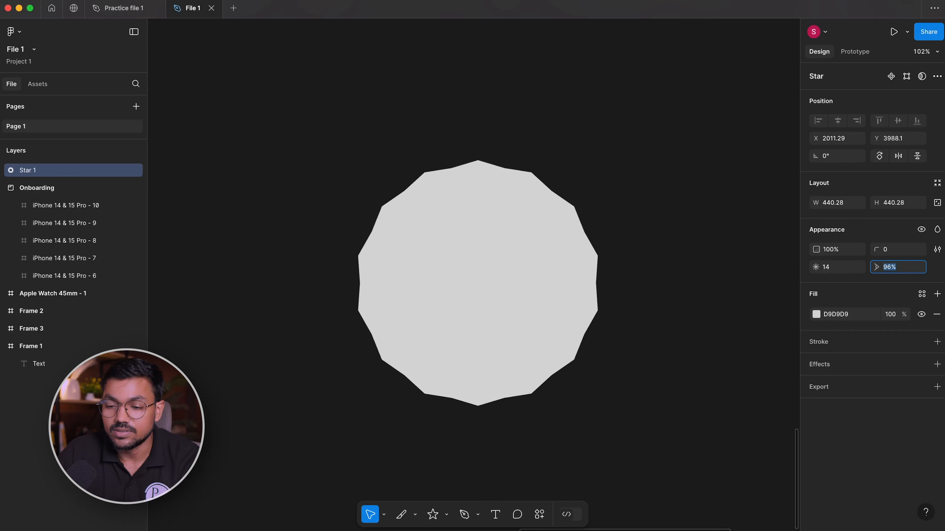
key(shift+Down)
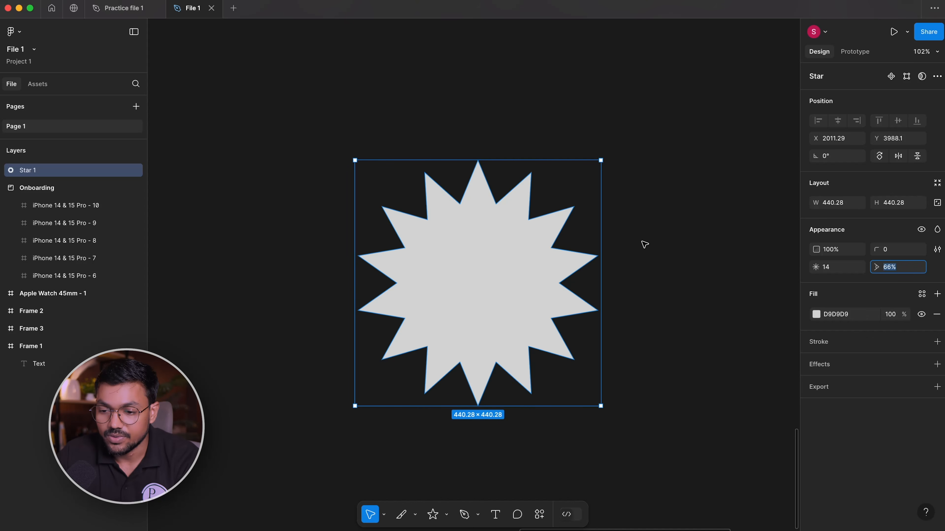
mouse_move(495, 196)
mouse_down()
mouse_move(500, 205)
mouse_move(497, 192)
mouse_move(483, 200)
mouse_move(482, 174)
mouse_move(484, 186)
mouse_up()
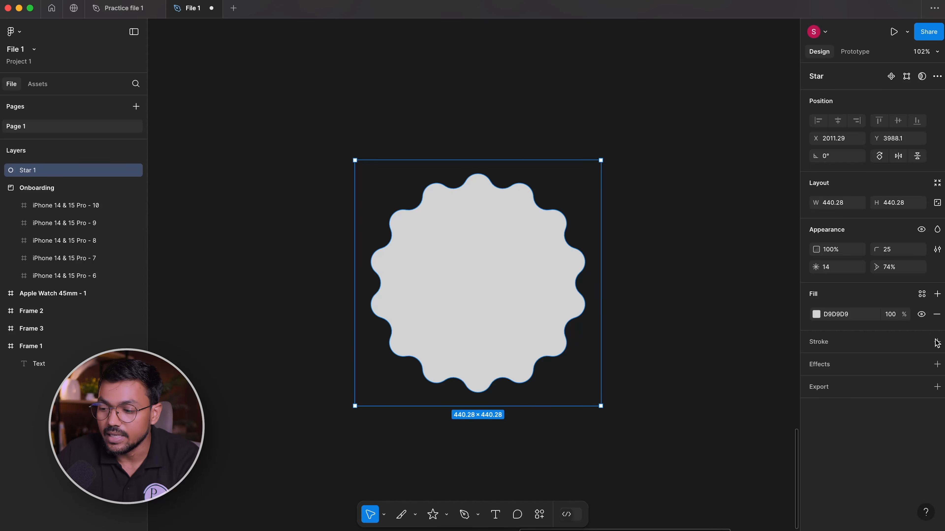
- Turn the star into an outline with hidden fill and a white FFFFFF stroke, and increase its point count to 30
click(922, 315)
click(854, 342)
click(816, 362)
drag(707, 297, 498, 131)
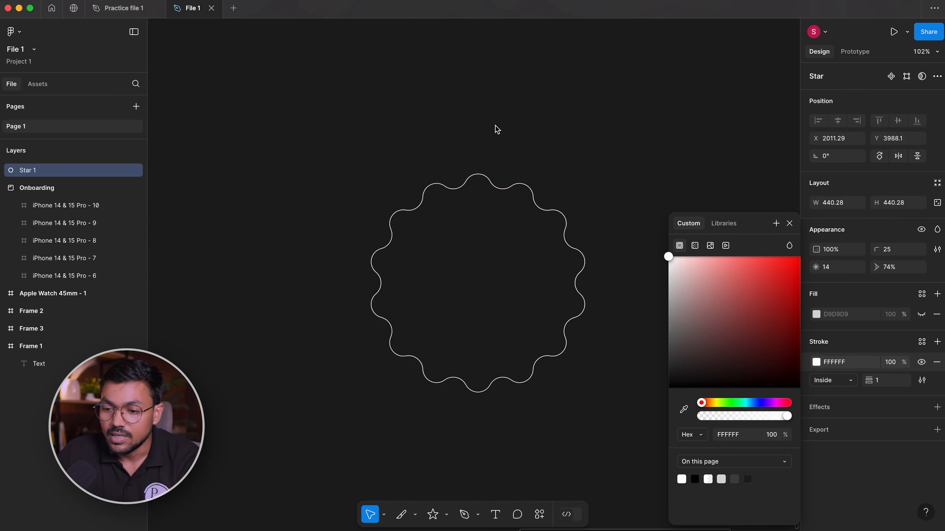
mouse_move(526, 184)
mouse_down()
mouse_move(554, 196)
mouse_move(503, 159)
mouse_up()
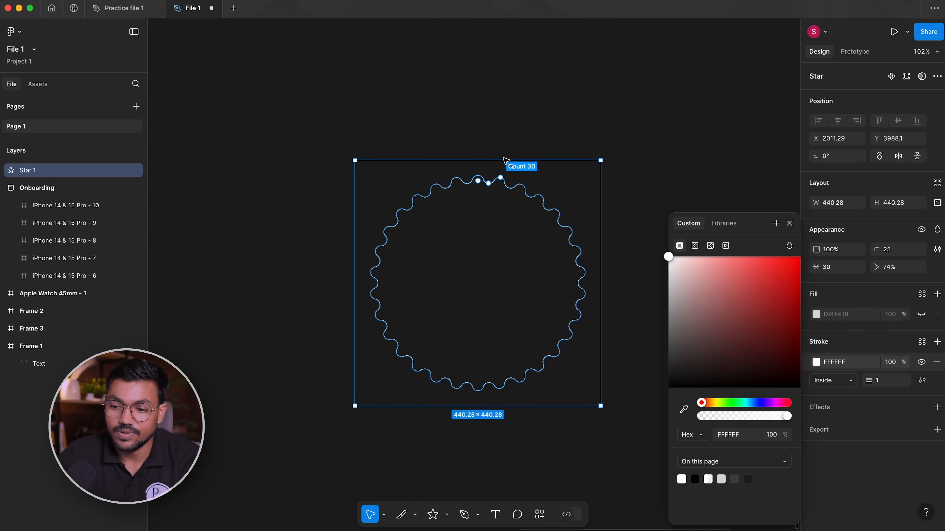
click(580, 105)
scroll(449, 303, up, 3)
drag(695, 87, 359, 432)
click(205, 238)
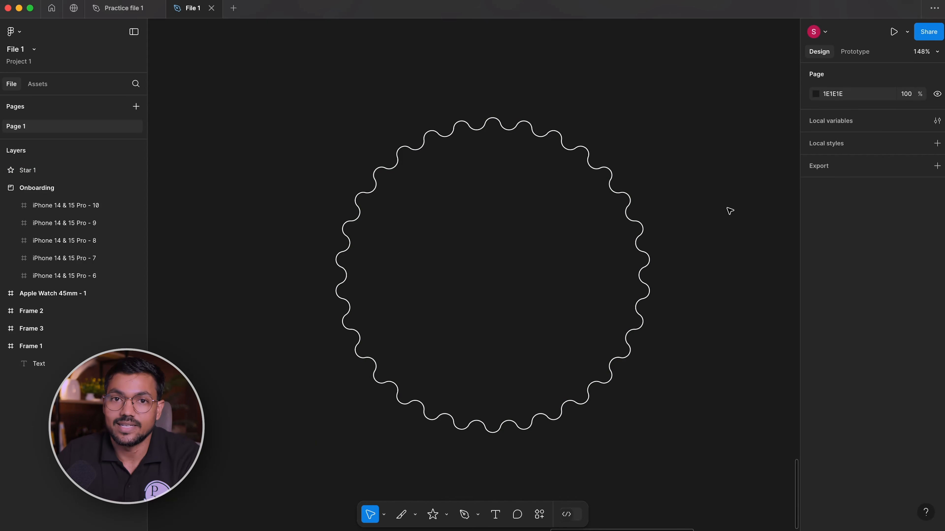
scroll(730, 211, right, 2)
scroll(730, 211, up, 1)
drag(697, 90, 531, 262)
click(740, 380)
drag(740, 378, 561, 221)
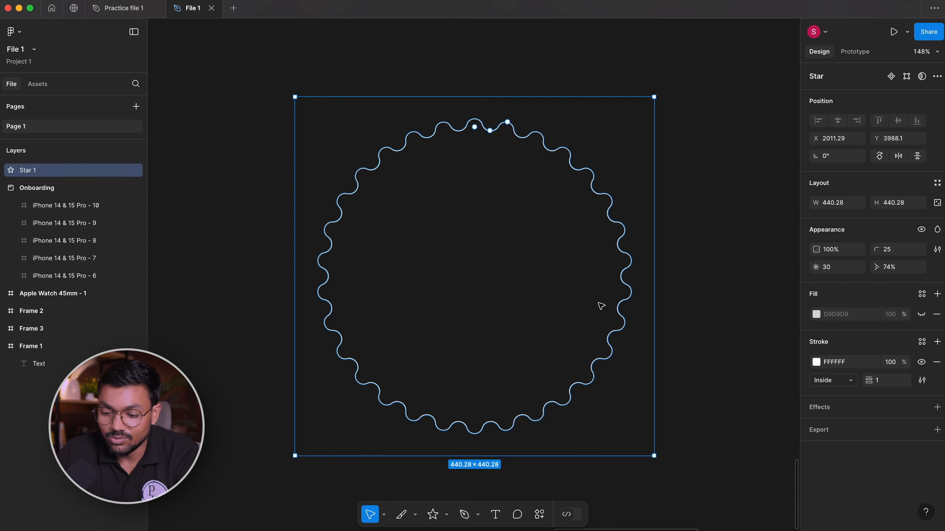
click(699, 361)
click(446, 519)
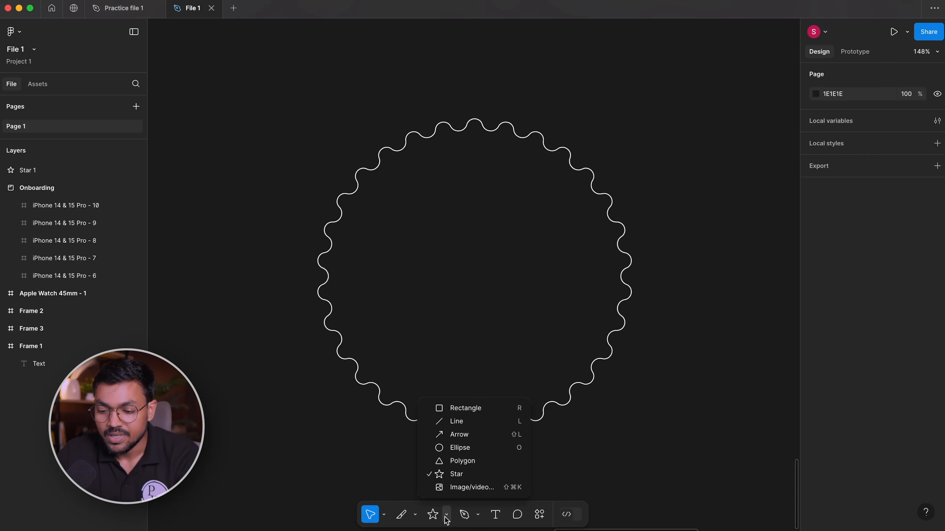
click(666, 354)
drag(715, 73, 342, 451)
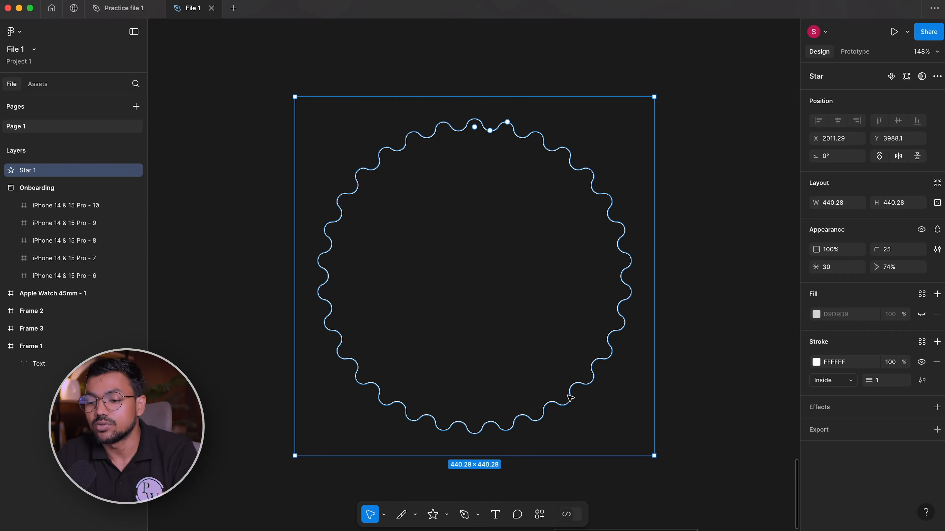
- Delete the scalloped star from the canvas
click(699, 233)
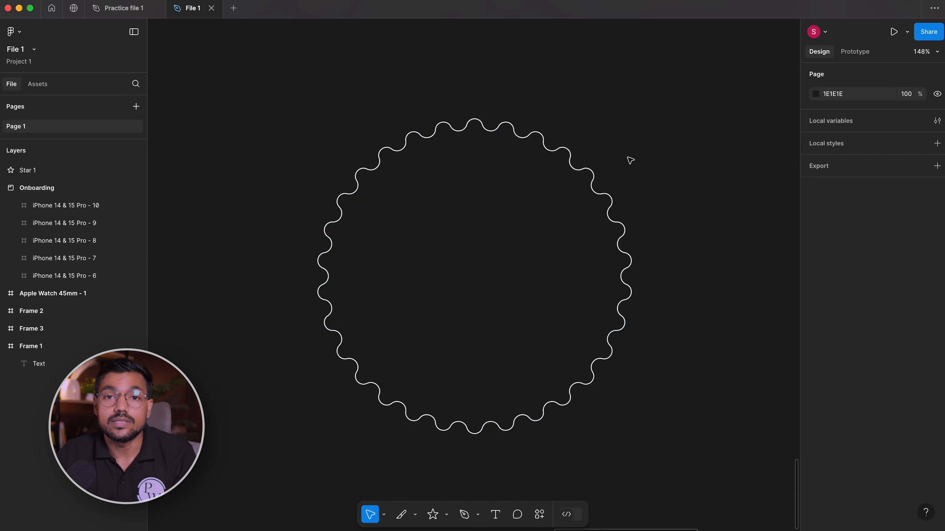
drag(629, 160, 616, 139)
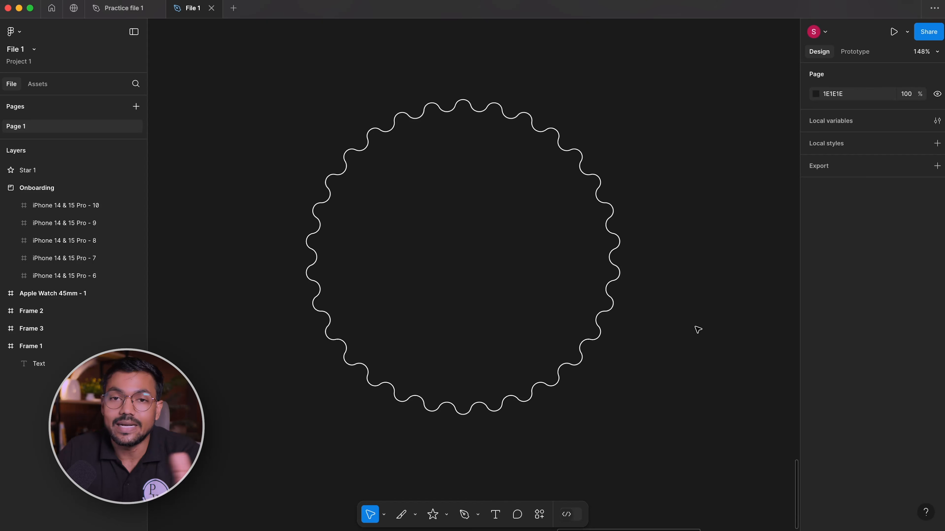
click(417, 342)
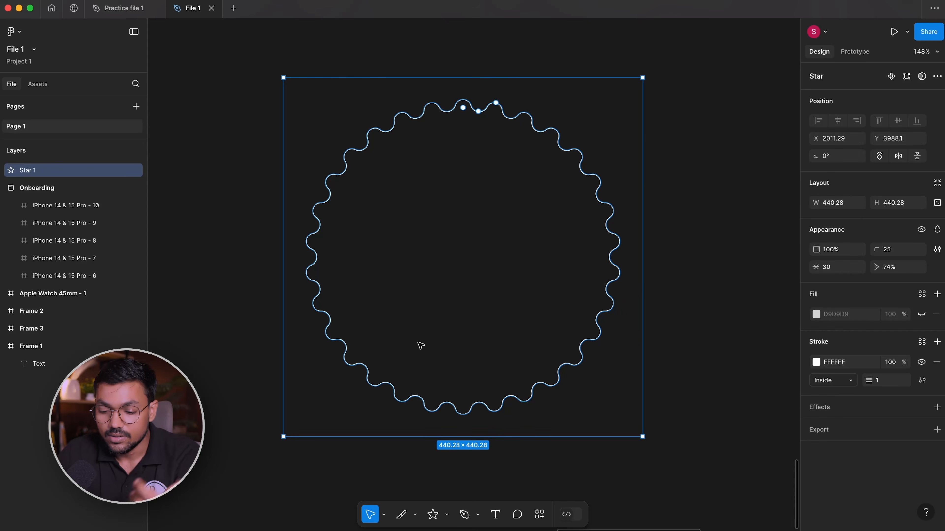
key(Delete)
- Place the image msr-preview.png from the Downloads folder on the canvas at about 382 × 382
click(447, 515)
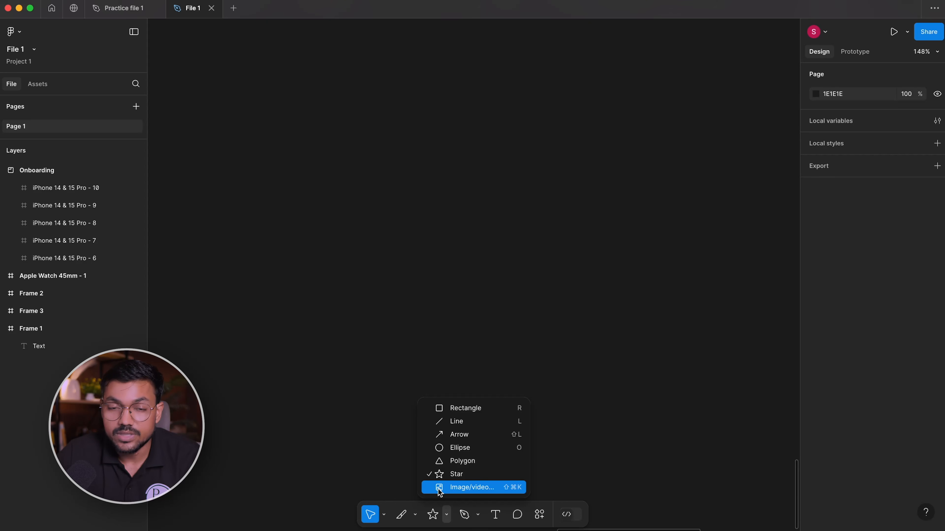
click(472, 488)
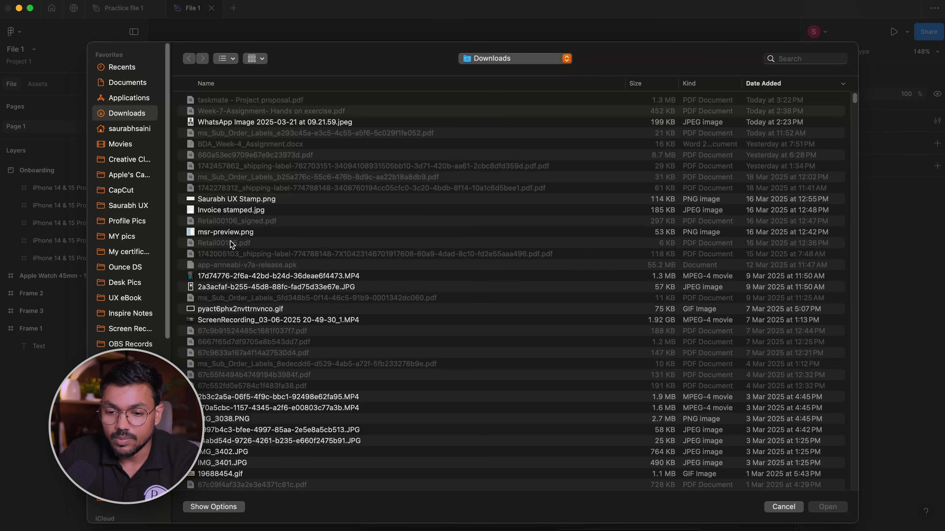
double_click(228, 232)
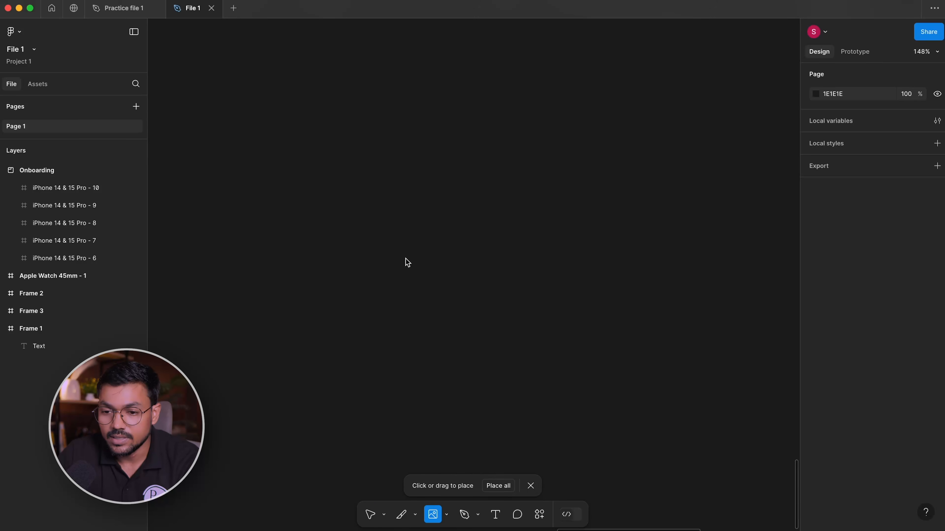
drag(298, 96, 610, 401)
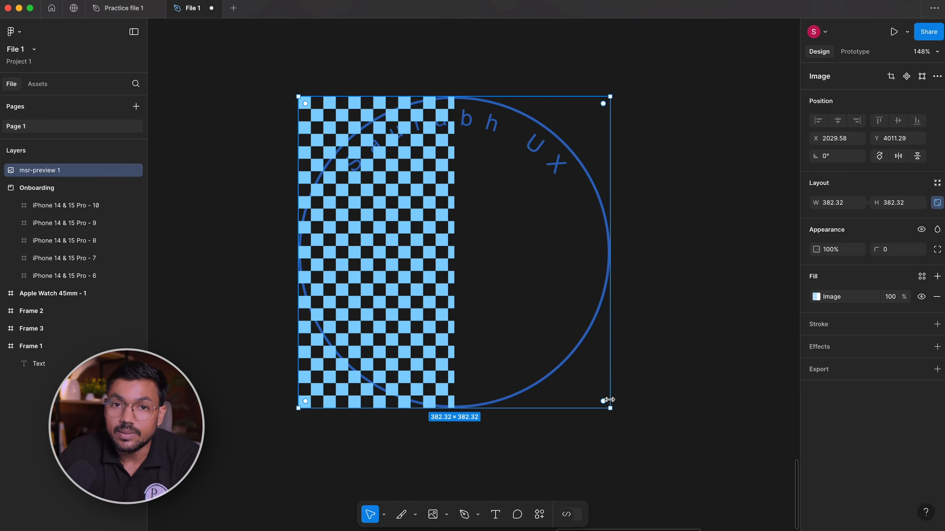
- Close the Finder window and delete the placed image from the canvas
scroll(539, 242, right, 5)
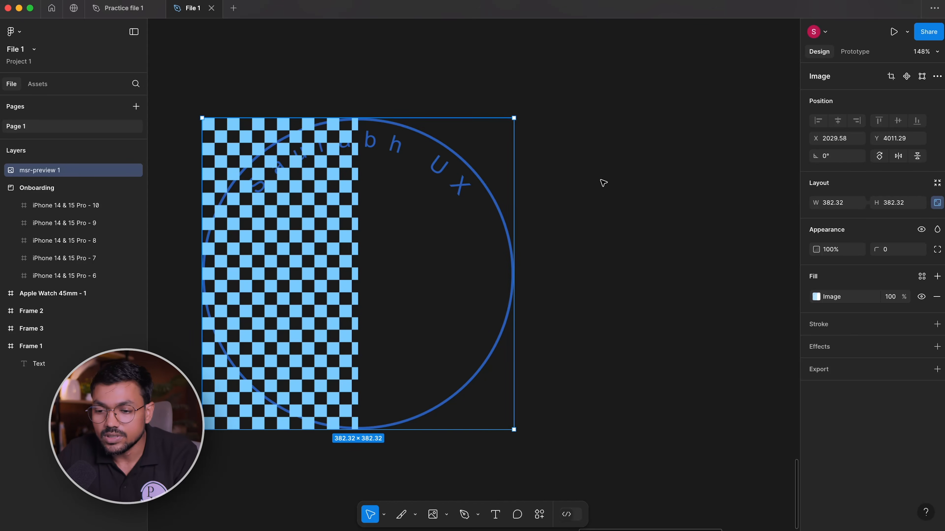
click(598, 159)
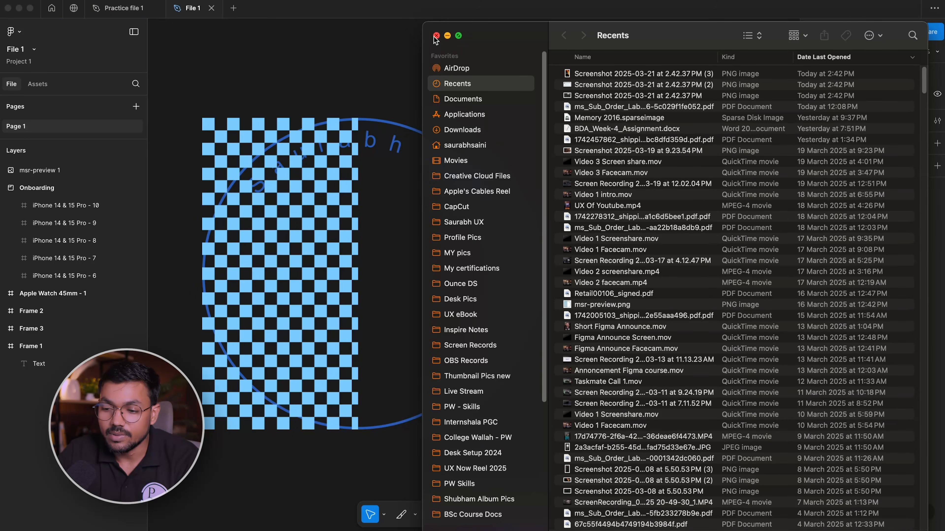
click(436, 36)
click(400, 302)
key(Delete)
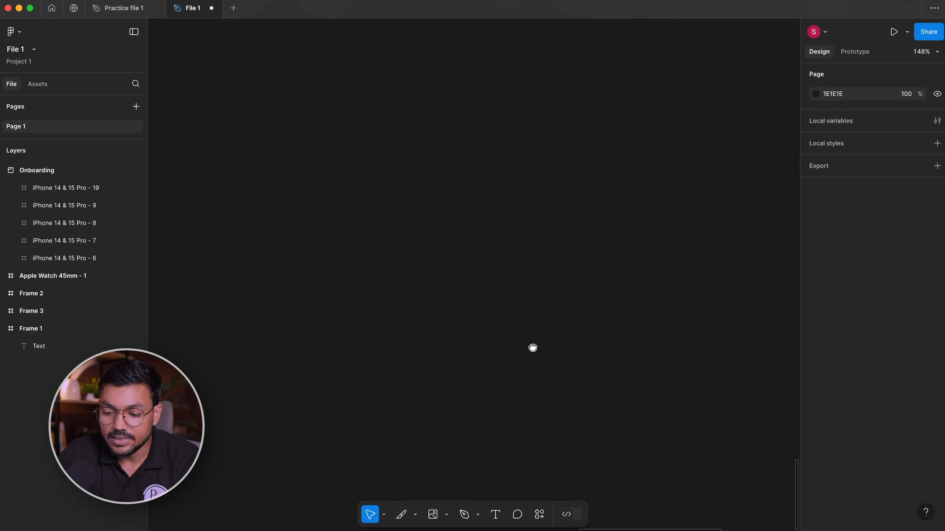
- Draw a looping multi-point curved path with the Pen tool, plus a separate curved segment beside it
click(469, 516)
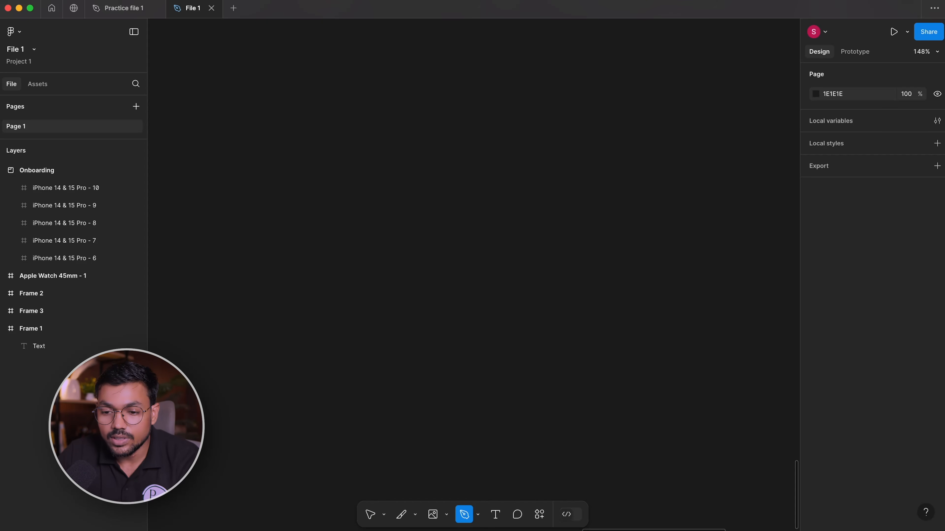
click(294, 189)
drag(562, 190, 670, 297)
drag(580, 349, 265, 339)
drag(247, 252, 405, 146)
drag(535, 286, 543, 166)
click(289, 176)
click(294, 192)
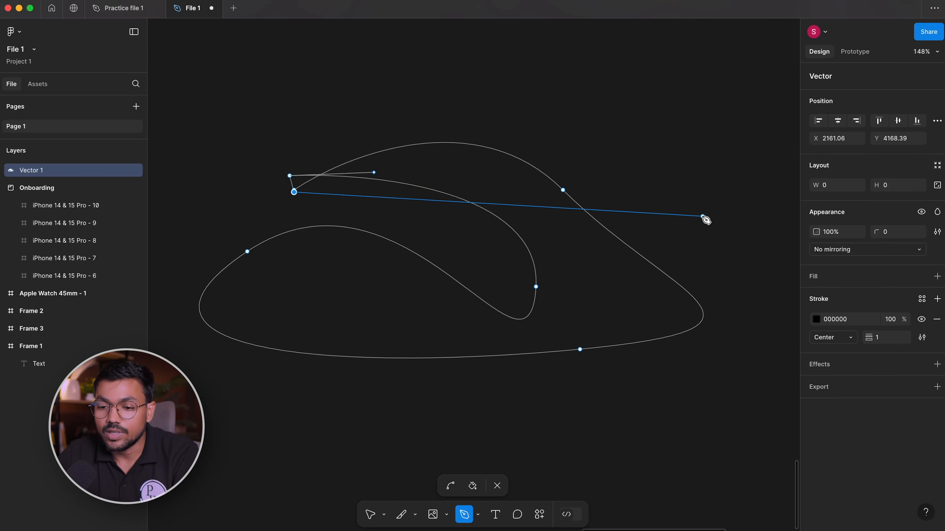
key(Escape)
click(668, 180)
drag(681, 143, 224, 421)
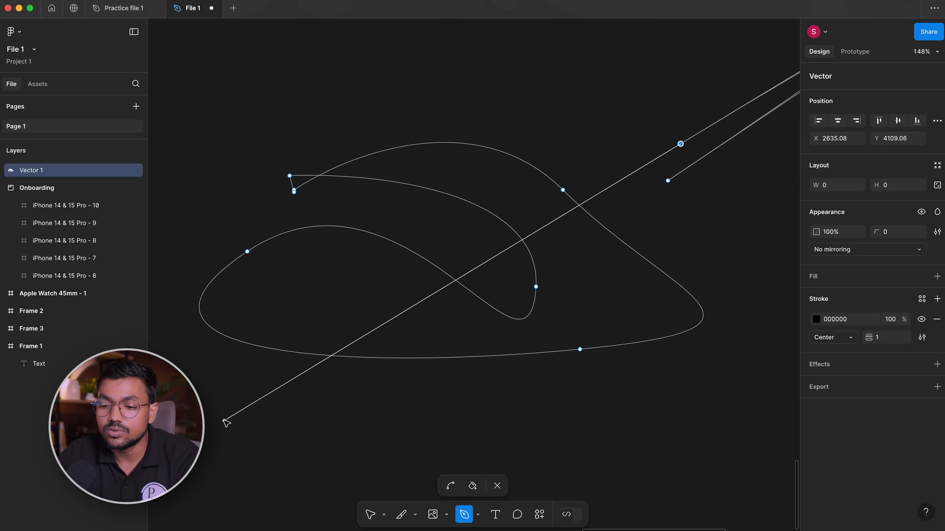
- Select all points of the pen drawing and delete them
key(Escape)
scroll(353, 183, down, 5)
key(v)
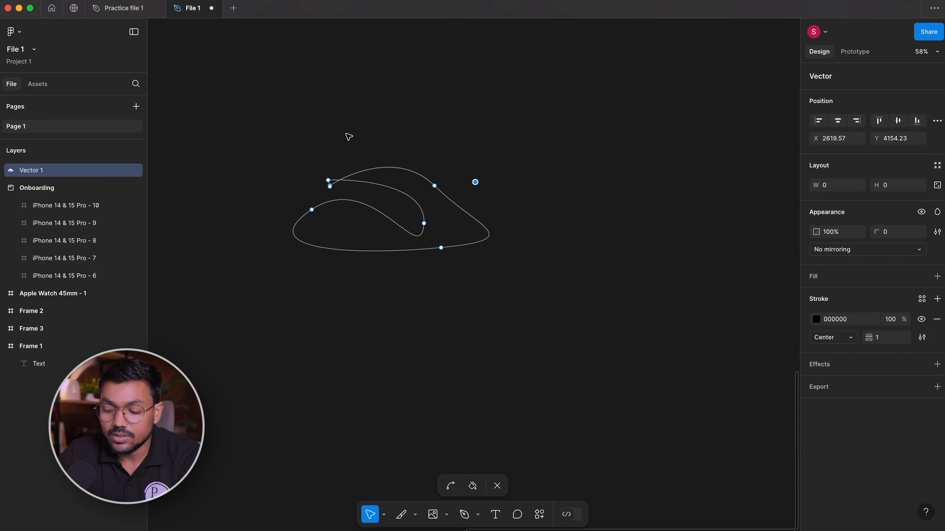
drag(271, 91, 556, 308)
key(Delete)
- Draw a single open arc between two points with the Pen tool
key(p)
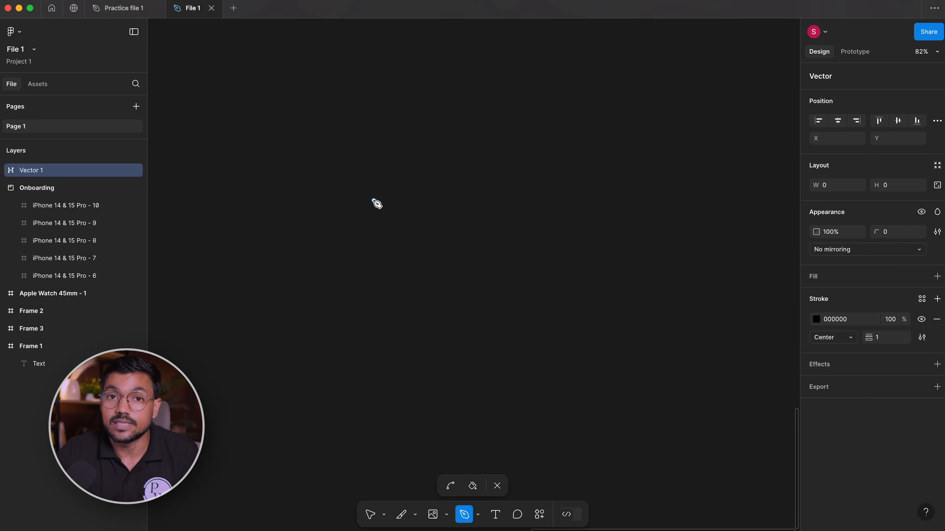
click(309, 187)
drag(553, 187, 668, 302)
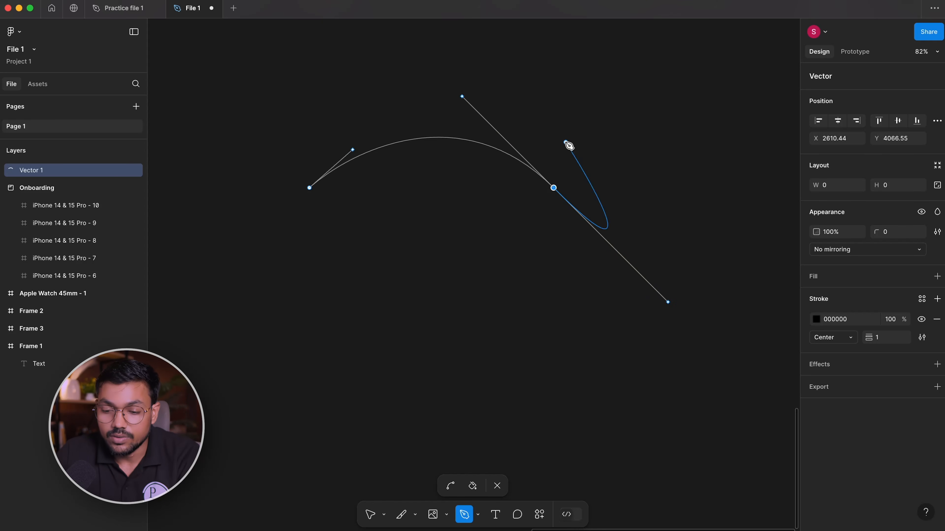
key(Escape)
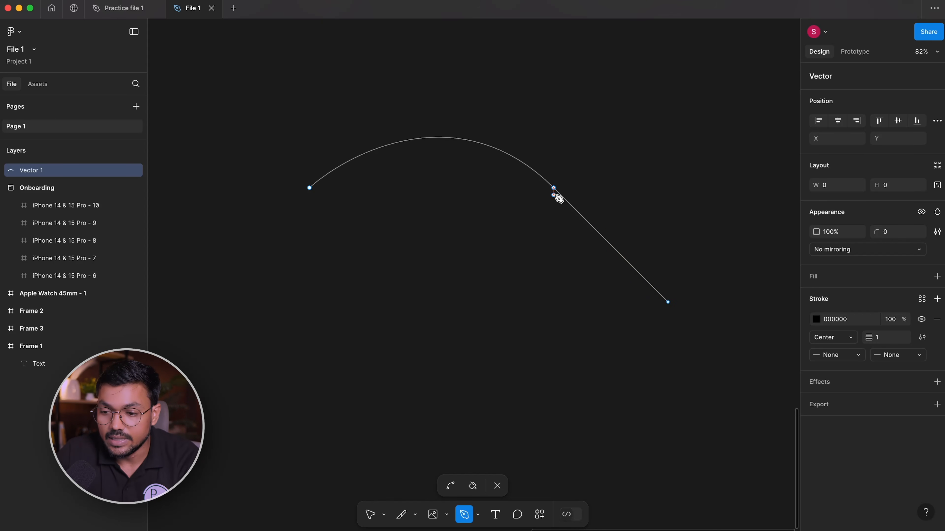
- Reshape the arc into a shallow S-shaped wave by adjusting the bezier handles of both end points
key(v)
click(553, 188)
drag(462, 97, 465, 237)
drag(353, 150, 456, 91)
click(671, 103)
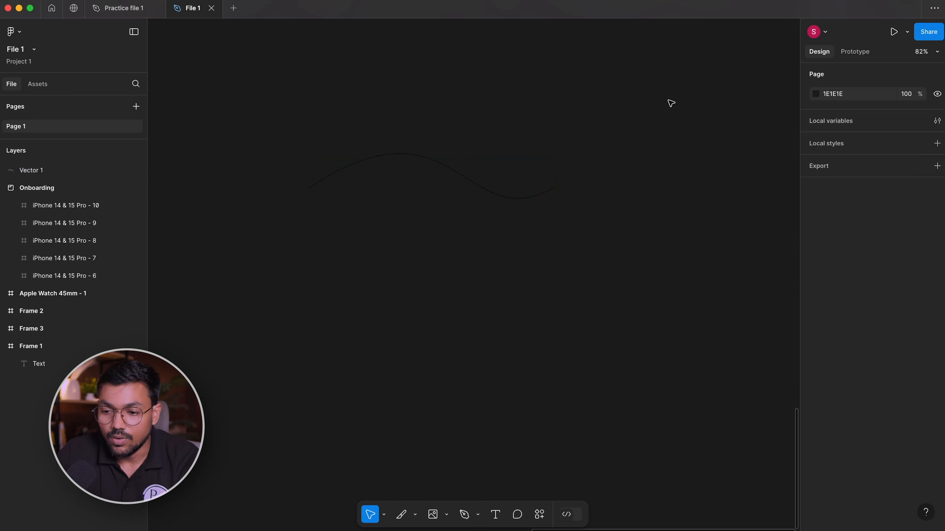
- Change the wave's stroke colour to white FFFFFF and its stroke weight to 21
drag(524, 109, 349, 350)
click(817, 319)
drag(689, 298, 624, 234)
drag(869, 338, 892, 337)
drag(525, 300, 502, 300)
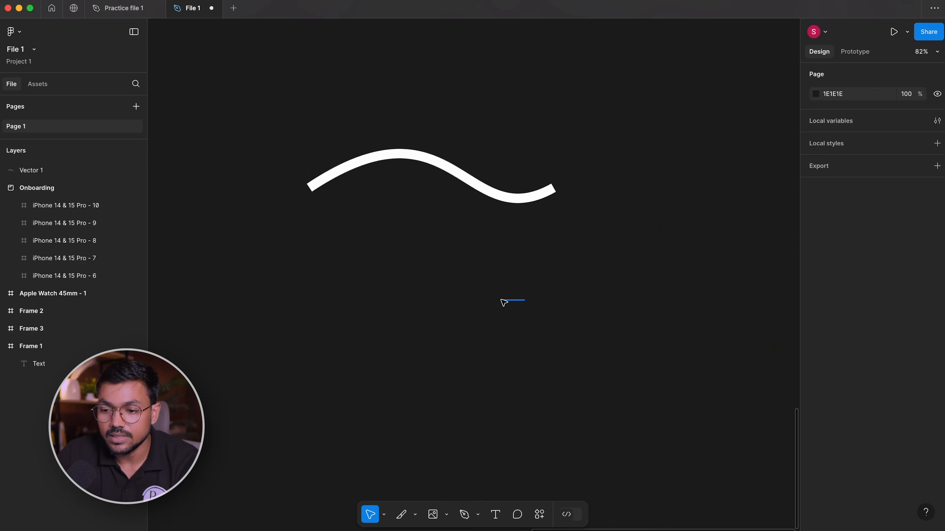
- Give the wave a Line arrow at its end point and a Circle arrow at its start point
drag(312, 118, 705, 350)
click(900, 355)
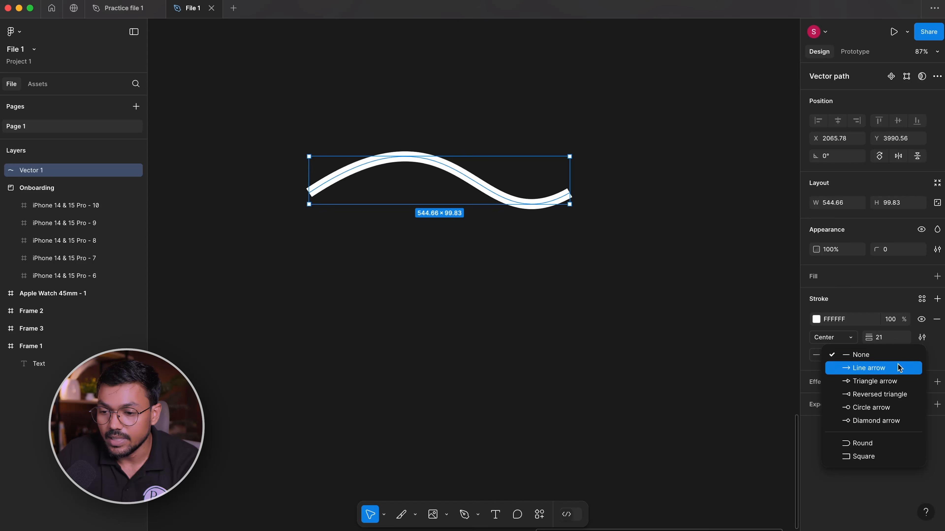
click(884, 372)
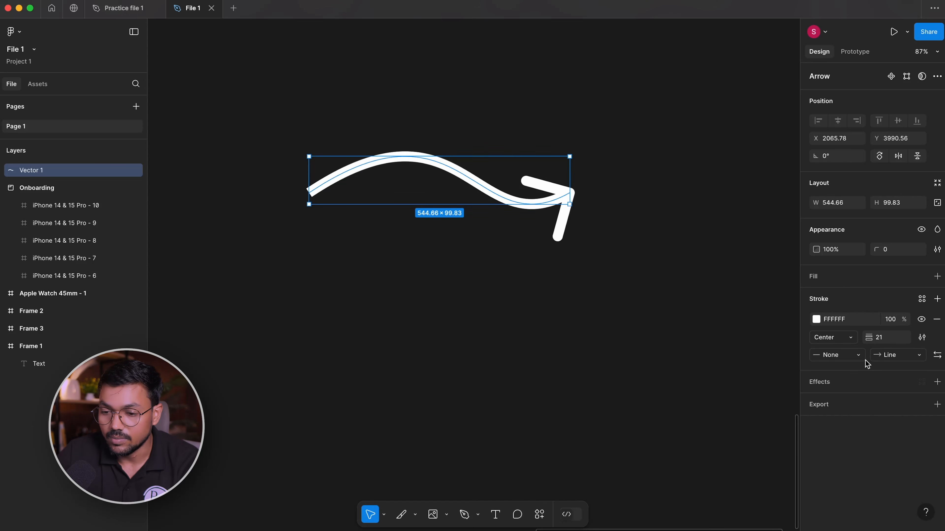
click(855, 356)
click(854, 407)
key(Escape)
- Edit the arrow's path by shifting its end point outward and stretching the curve's bezier handle
click(564, 195)
double_click(569, 197)
drag(569, 194, 615, 186)
drag(522, 238, 399, 325)
- Leave path editing and delete the curved arrow
click(758, 353)
drag(753, 299, 163, 2)
key(Delete)
- Sketch several freehand curved strokes with the Pencil tool, then select them all and delete them
click(478, 515)
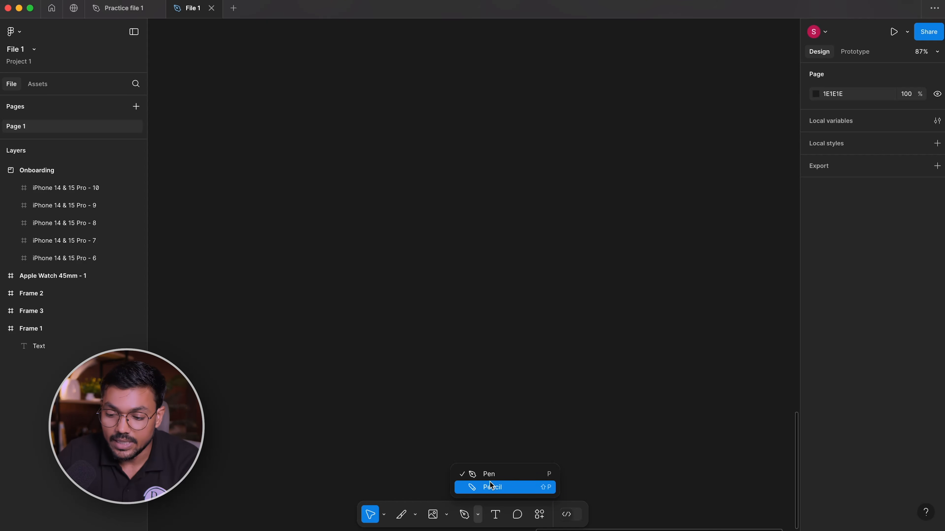
click(485, 483)
drag(327, 109, 573, 349)
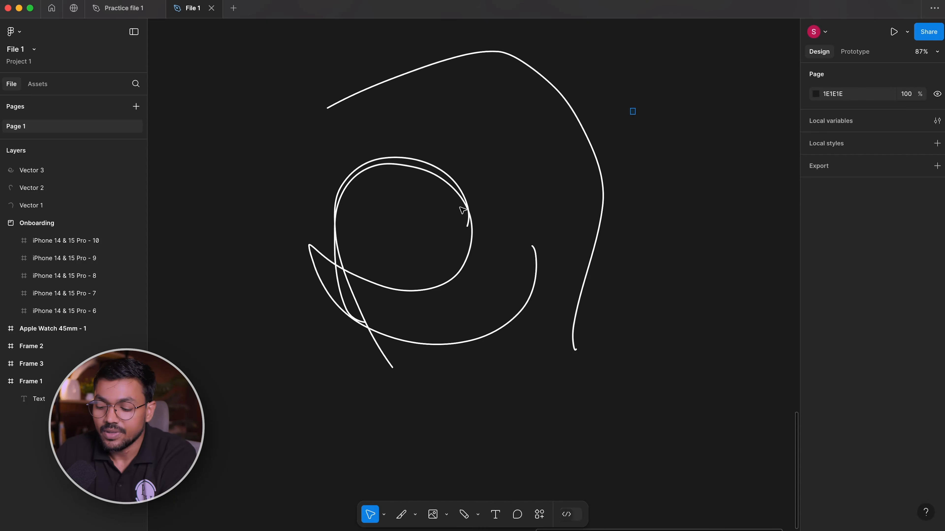
drag(630, 110, 337, 282)
key(Delete)
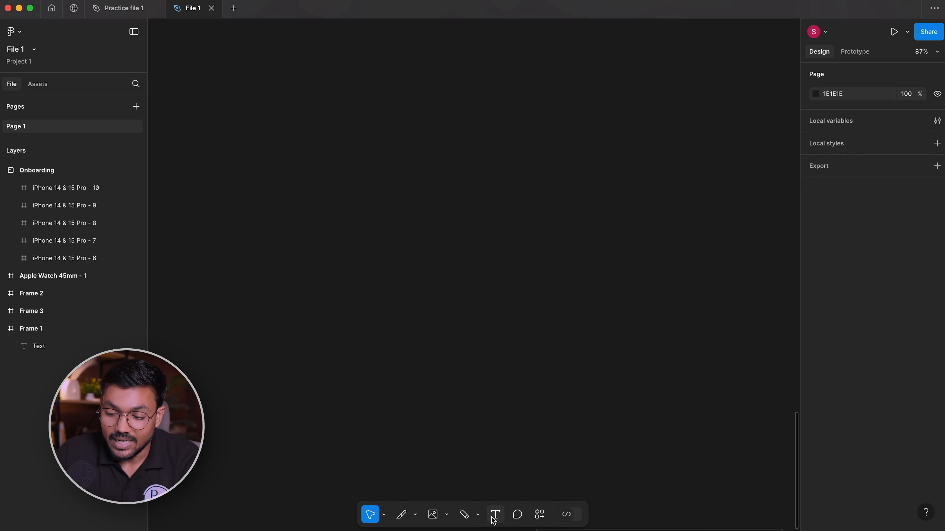
- Switch the region tool to Section and back to Frame
click(415, 515)
click(401, 476)
click(416, 515)
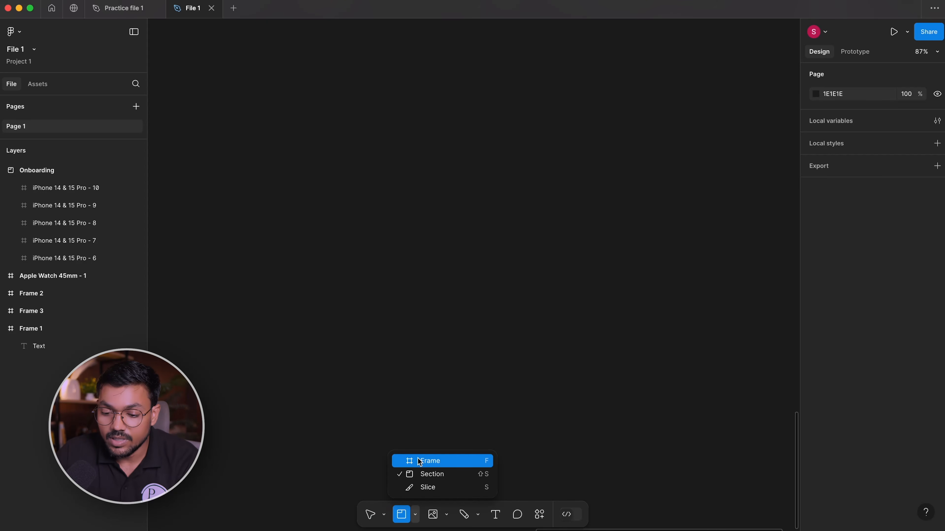
click(480, 463)
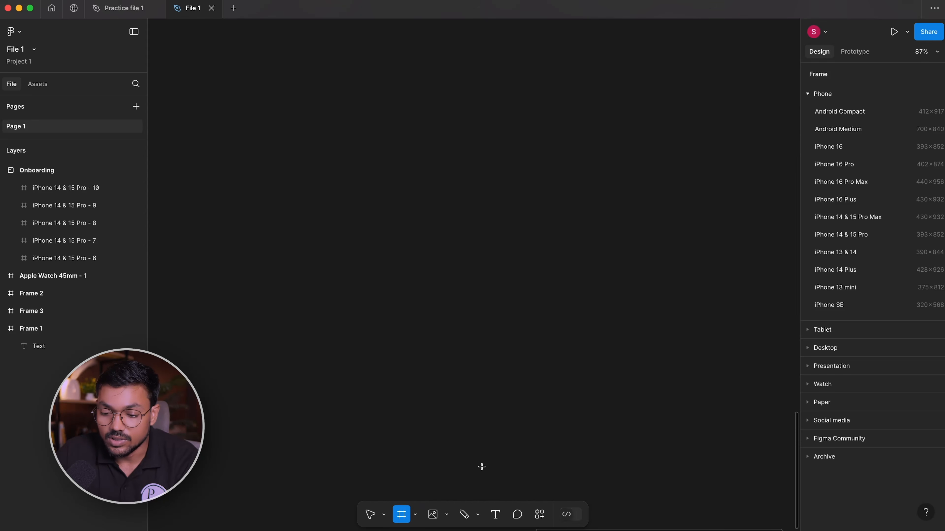
- Add the text "Typography" on the empty canvas and move it slightly lower
click(496, 515)
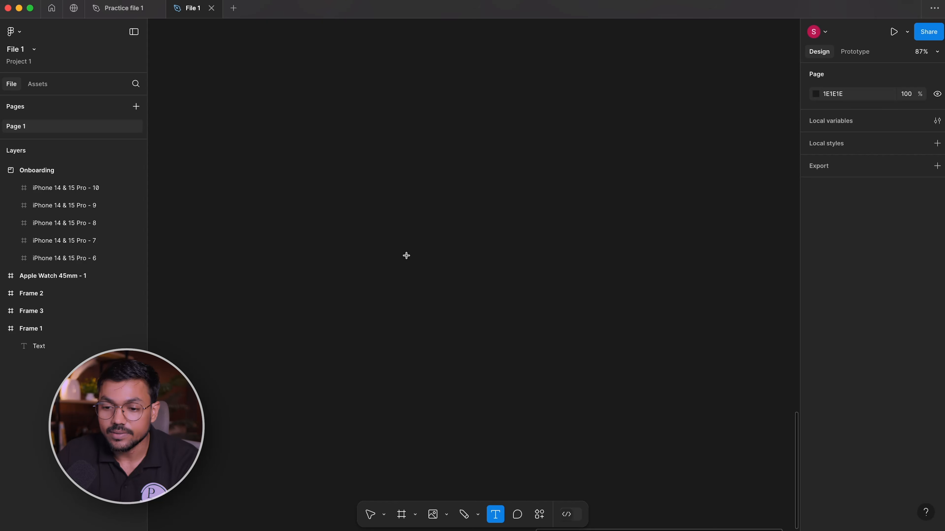
click(364, 170)
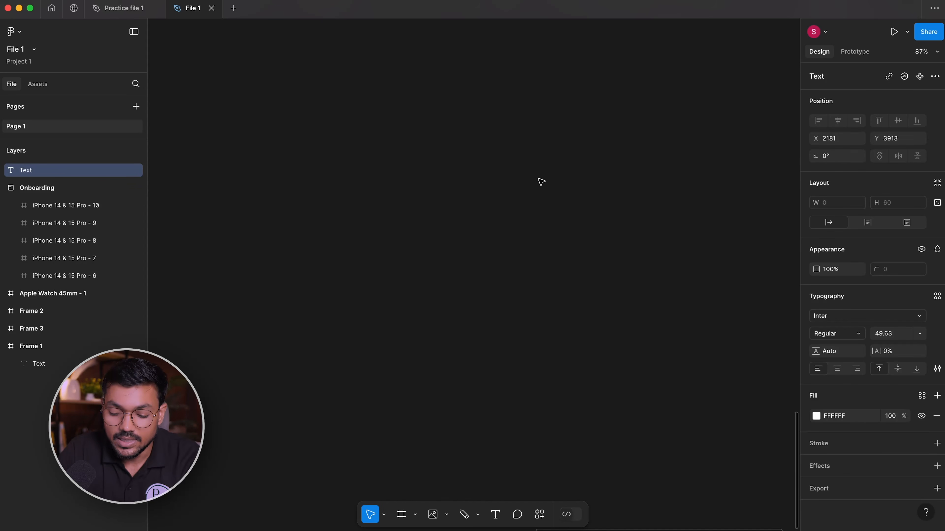
text(Ty)
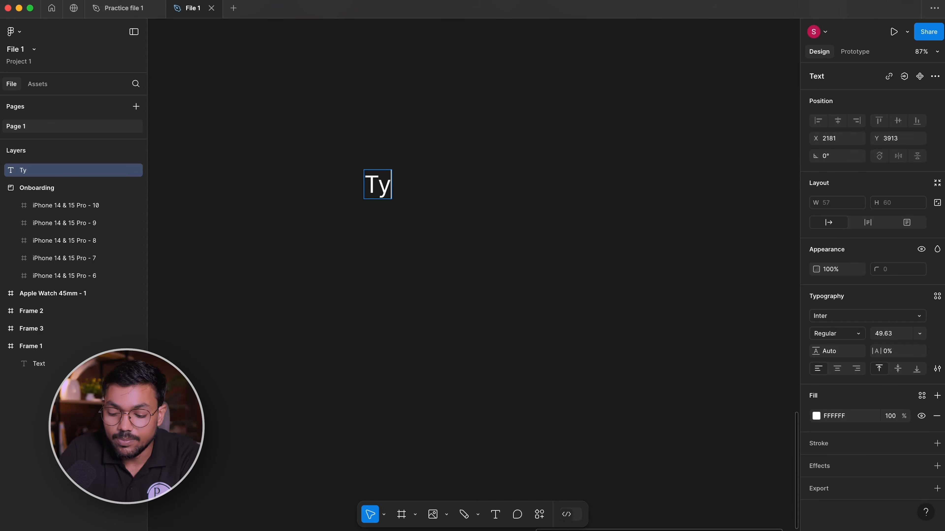
text(pography)
key(Escape)
drag(424, 191, 530, 258)
- Insert a test letter inside the "Typography" text, delete it again and leave text editing
double_click(443, 253)
click(442, 254)
click(403, 253)
text(c)
key(BackSpace)
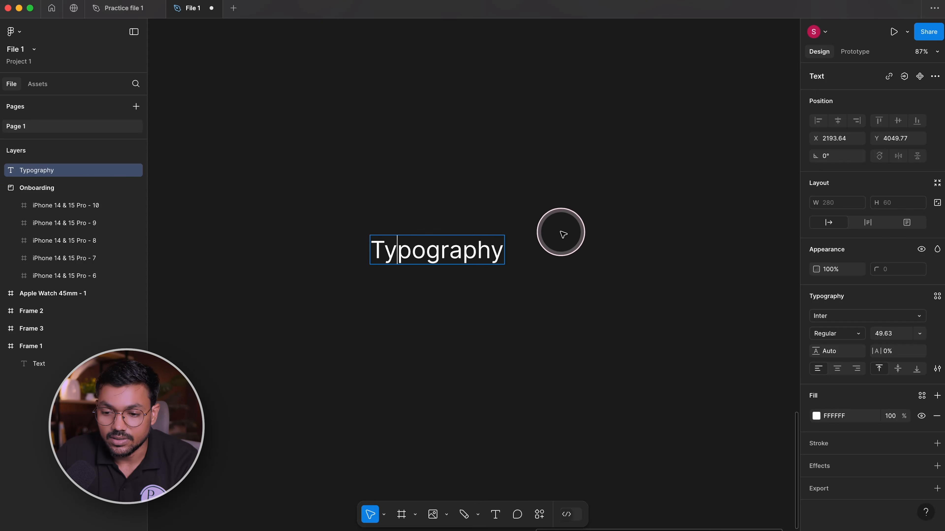
click(540, 233)
- Move the "Typography" text to about X 2230, Y 3988 and deselect it
scroll(465, 248, down, 2)
drag(465, 246, 599, 334)
scroll(377, 247, up, 5)
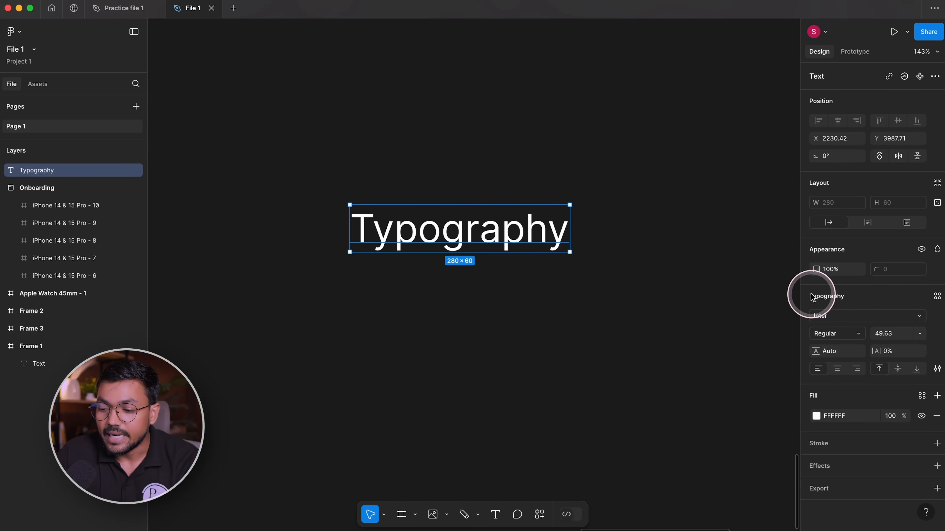
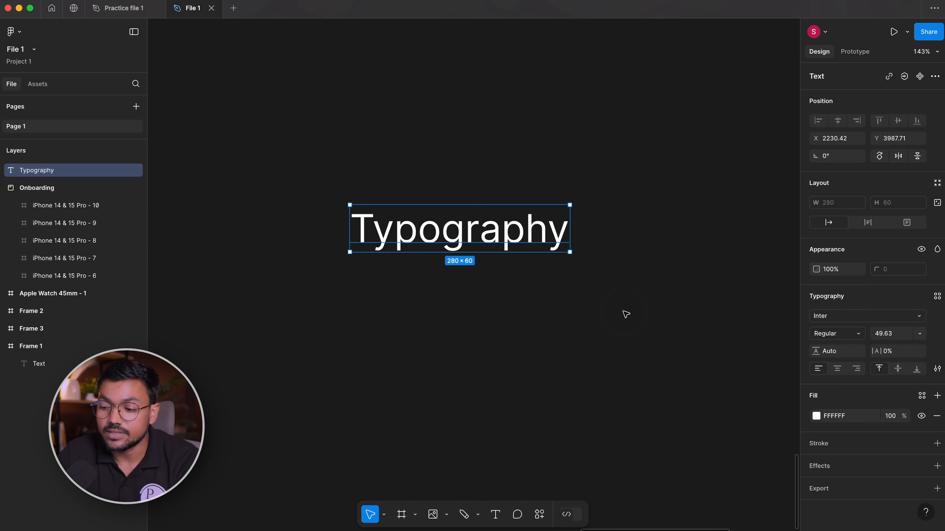
click(633, 314)
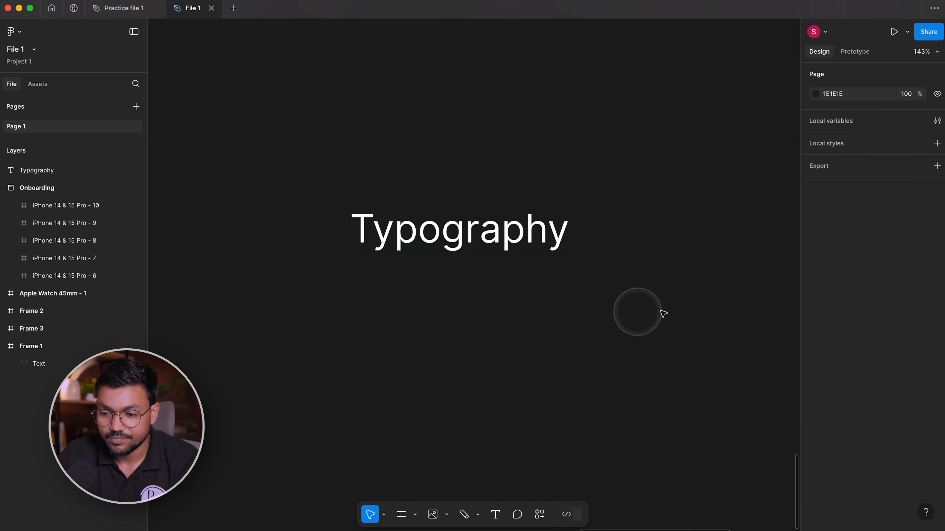
- Draw a frame about 178 × 134 just below the end of the "Typography" text
drag(615, 337, 526, 283)
key(f)
drag(505, 224, 645, 329)
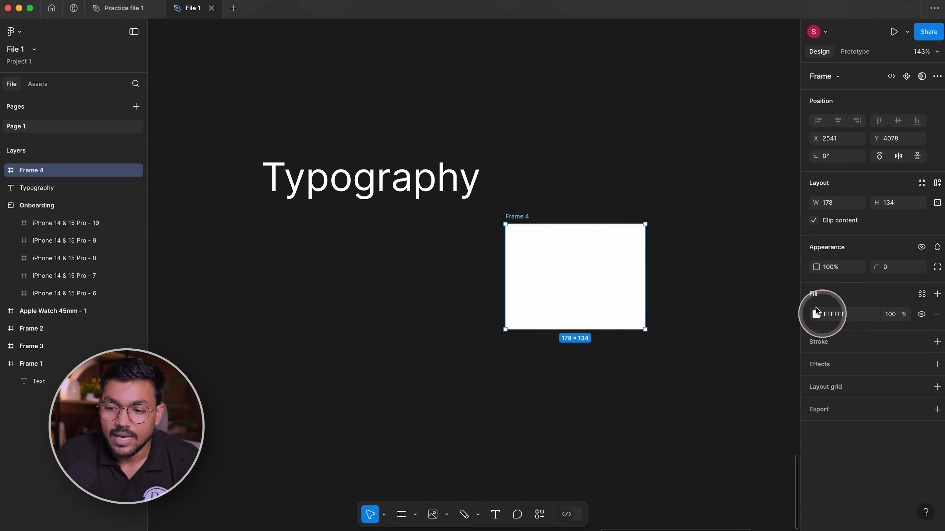
- Try stepping the "Typography" text's font size up and back down in single increments
click(441, 178)
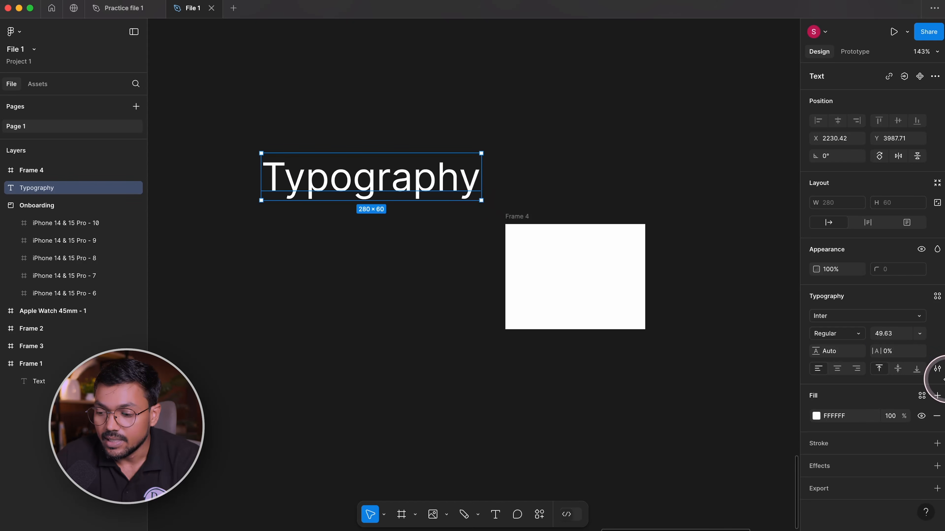
click(898, 334)
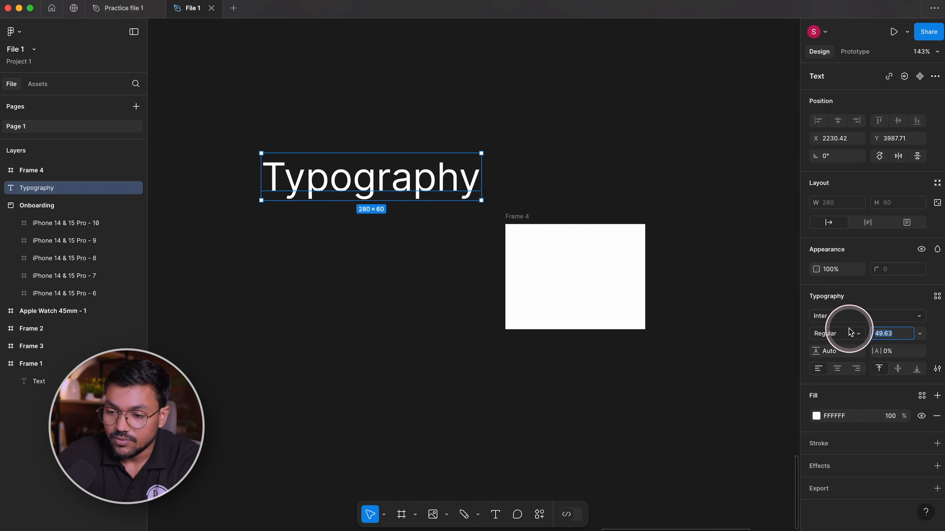
key(Up)
key(Up)
key(Up)
key(Up)
key(Up)
key(Up)
key(Up)
key(Up)
key(Up)
key(Up)
key(Up)
key(Up)
key(Up)
key(Up)
key(Up)
key(Up)
key(Up)
key(Up)
key(Up)
key(Up)
key(Down)
key(Down)
key(Down)
key(Down)
key(Down)
key(Down)
key(Down)
key(Down)
key(Down)
key(Down)
key(Down)
key(Down)
key(Down)
key(Down)
key(Down)
key(Down)
key(Down)
key(Down)
key(Down)
key(Down)
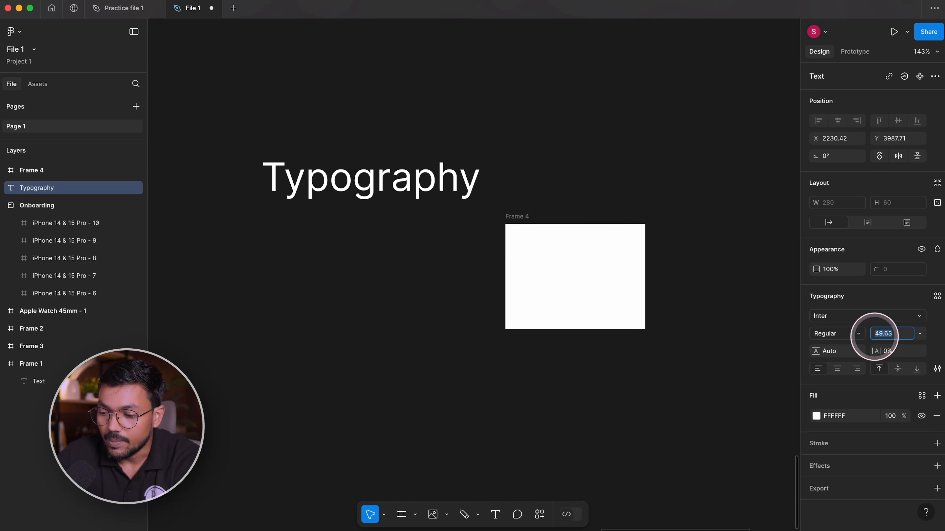
- Set the "Typography" text's font size to the preset value 32
click(918, 333)
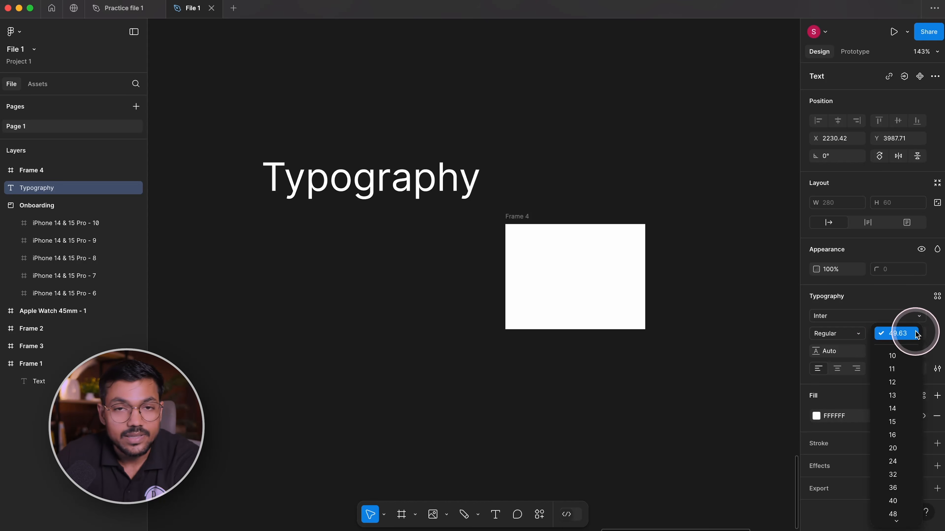
click(907, 480)
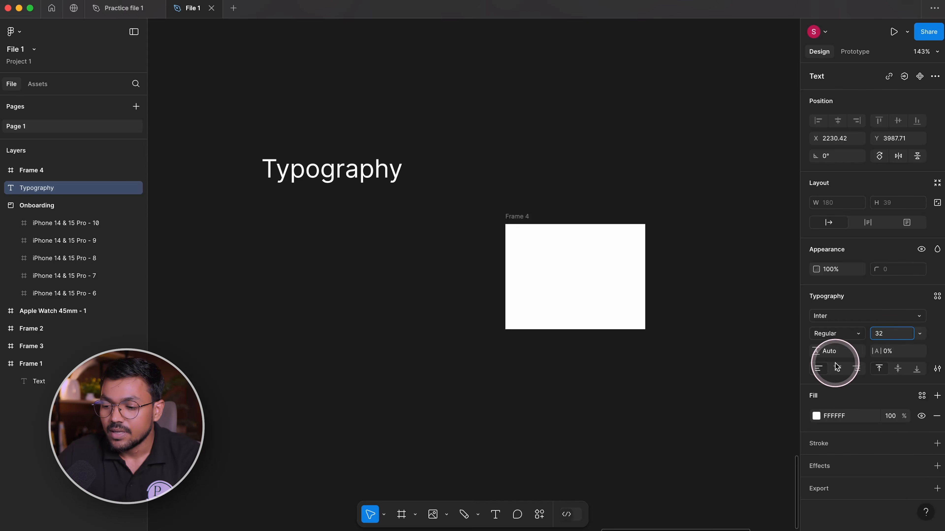
- Change the text's font to Plus Jakarta Sans and move it to about X 2363, Y 3961
click(834, 316)
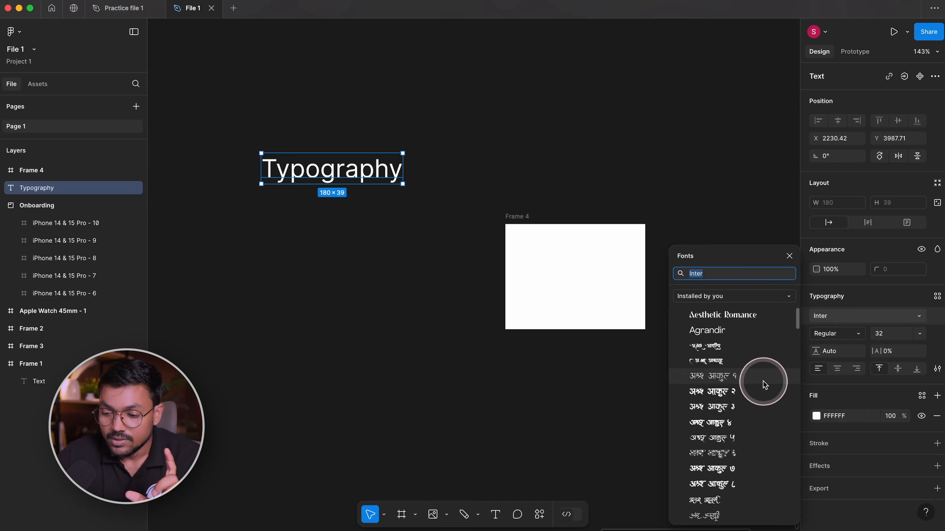
scroll(743, 440, down, 5)
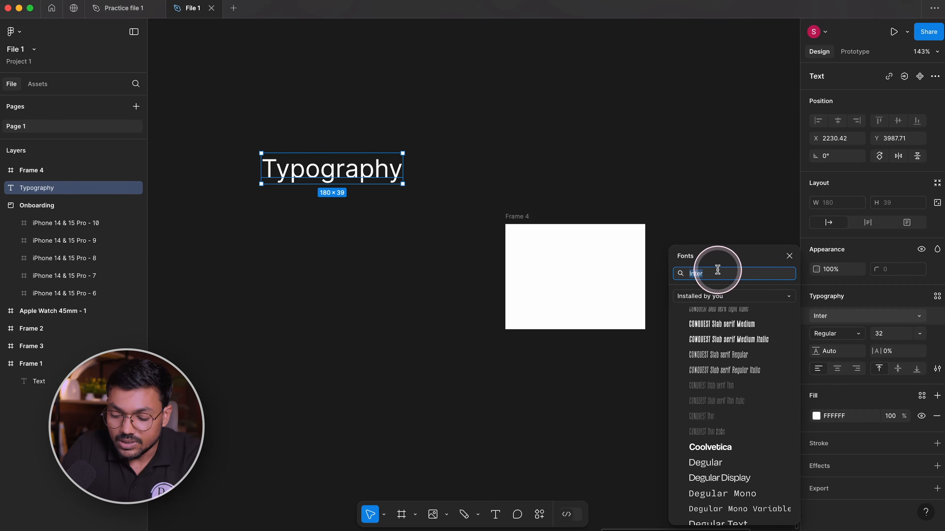
text(plus)
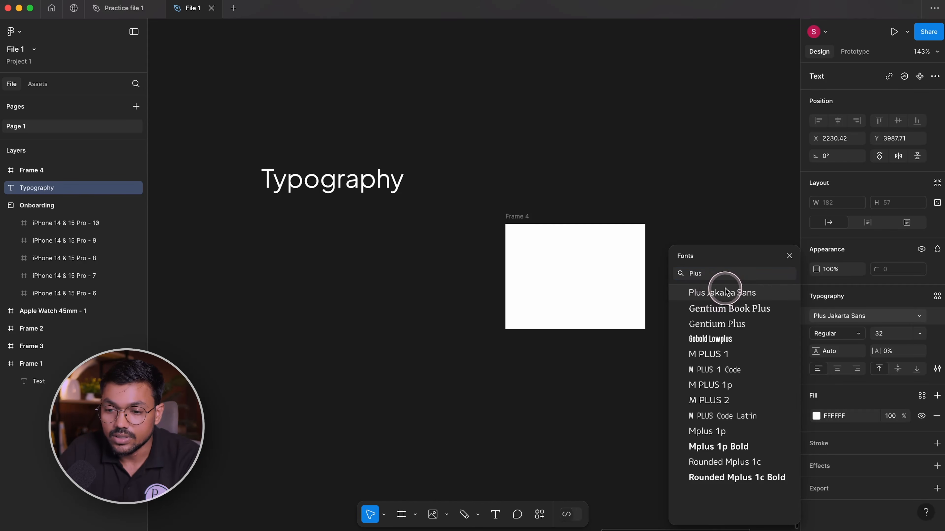
click(720, 294)
drag(345, 175, 448, 153)
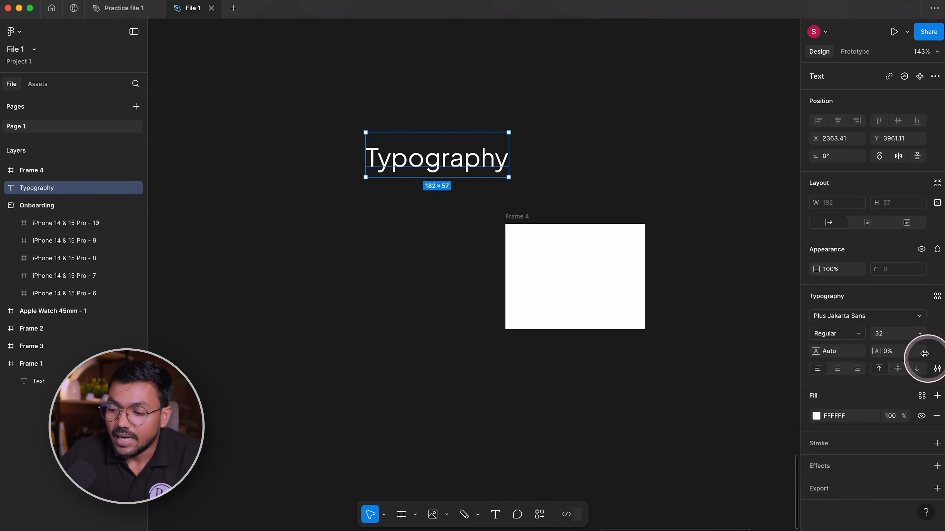
- Filter the font list to Google fonts and browse the available typefaces on the "Typography" text
click(904, 317)
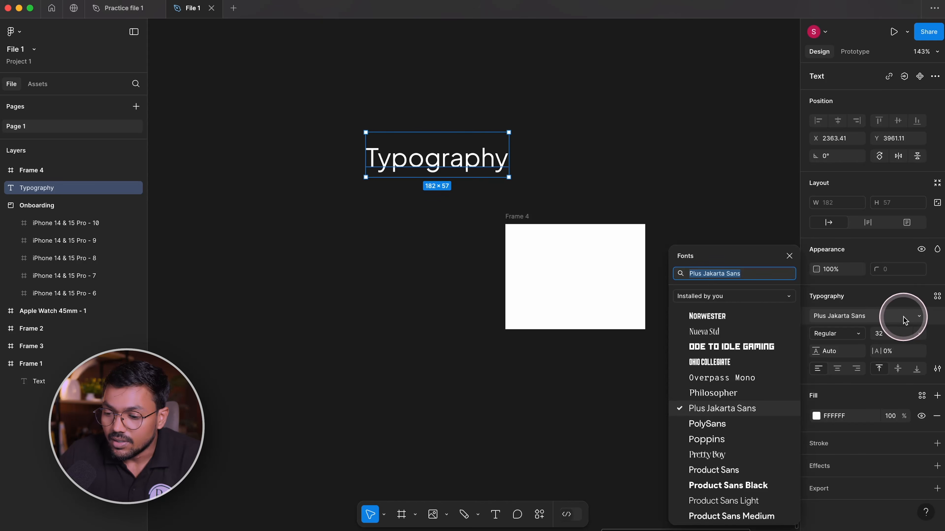
click(699, 296)
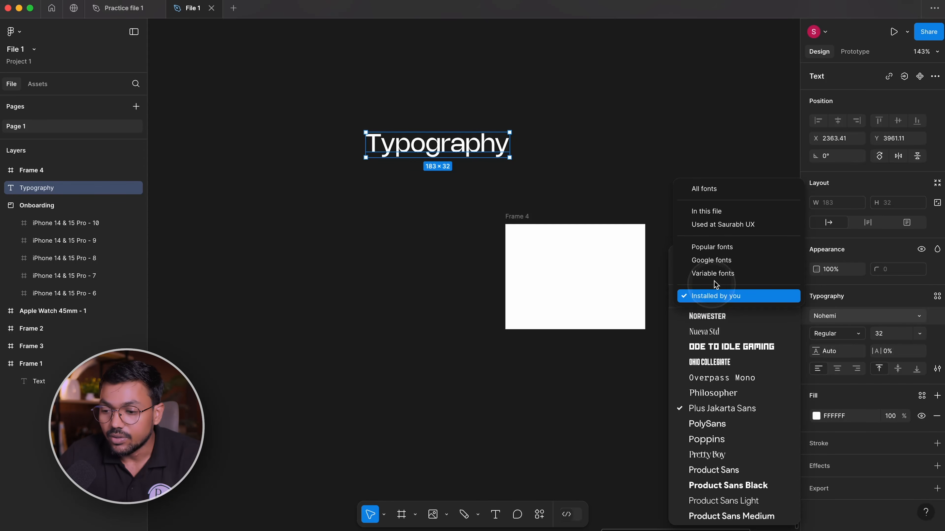
click(724, 261)
click(716, 249)
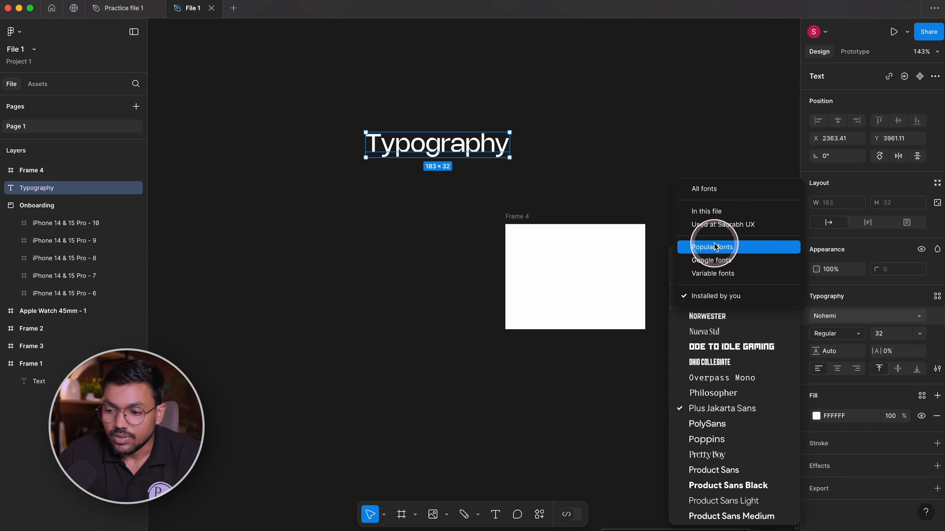
click(720, 260)
scroll(724, 414, down, 20)
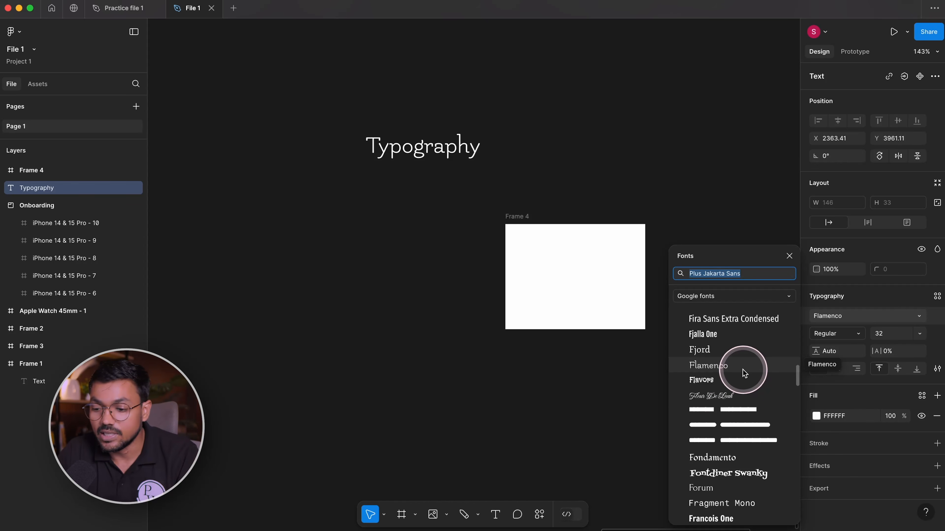
scroll(751, 440, down, 6)
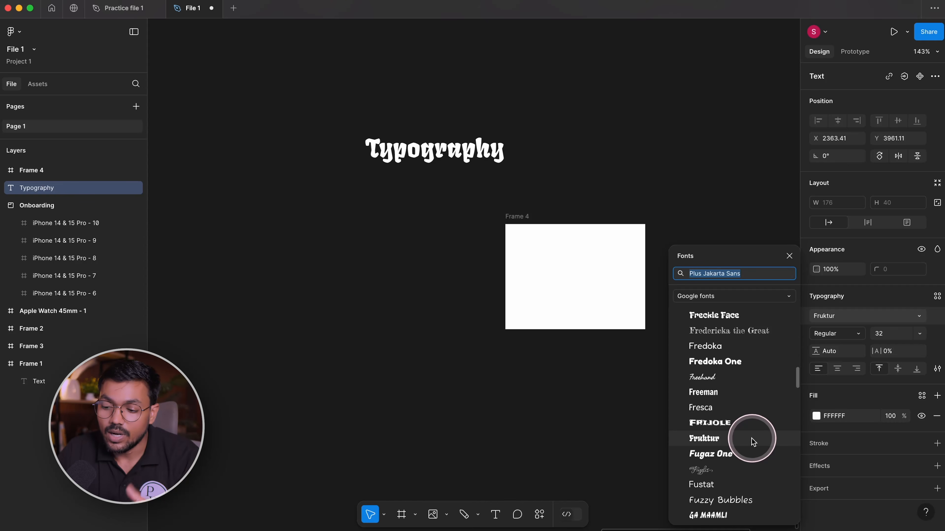
scroll(692, 437, up, 15)
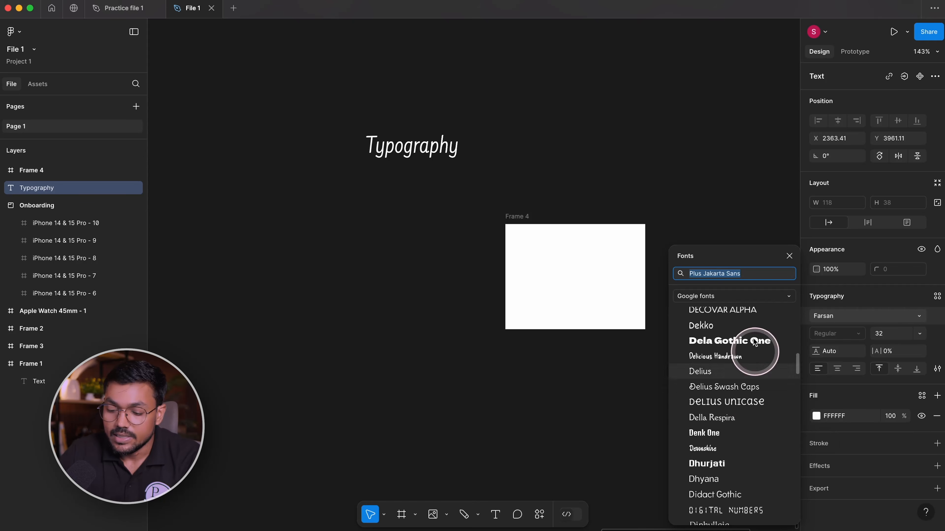
- Apply the DM Sans font to the text and move it horizontally to about X 2440
text(DM san)
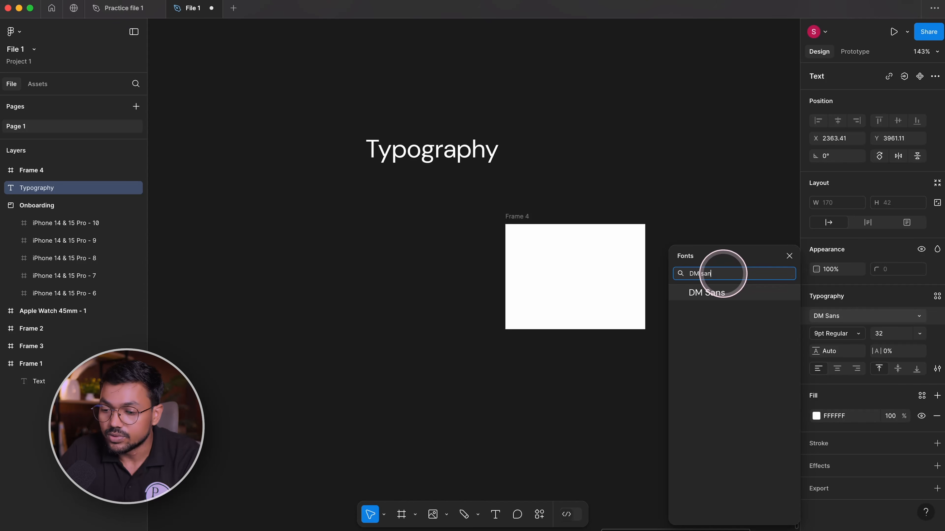
click(713, 293)
click(481, 131)
drag(468, 149, 527, 147)
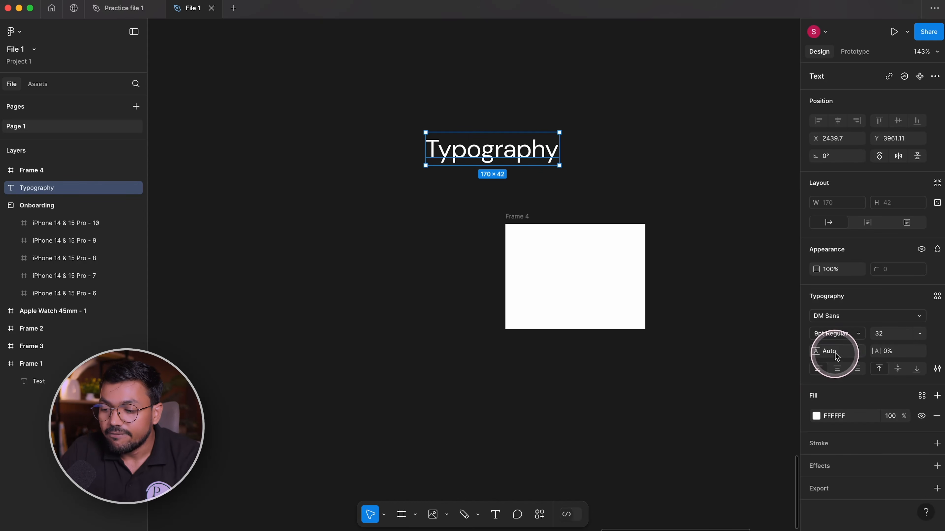
- Set the "Typography" text's font weight to Bold
click(837, 334)
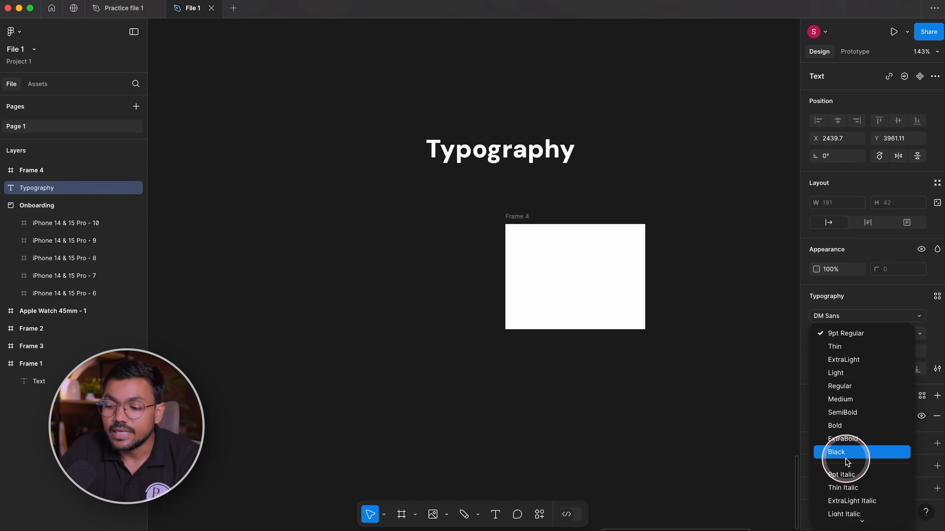
click(852, 339)
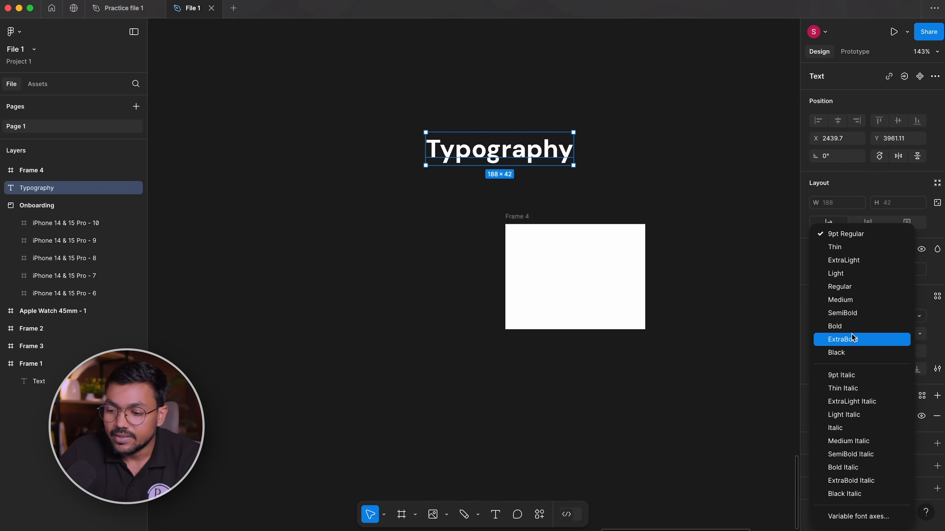
click(864, 326)
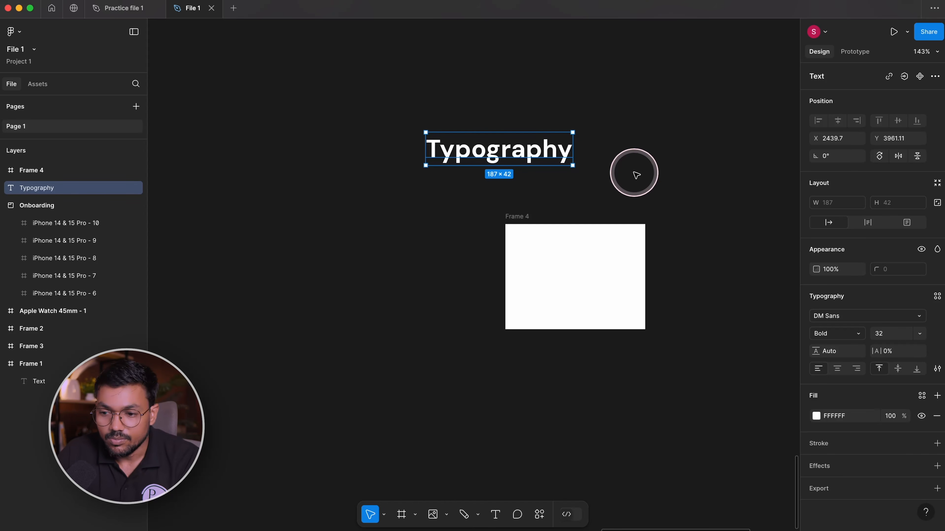
click(634, 173)
drag(611, 104, 442, 146)
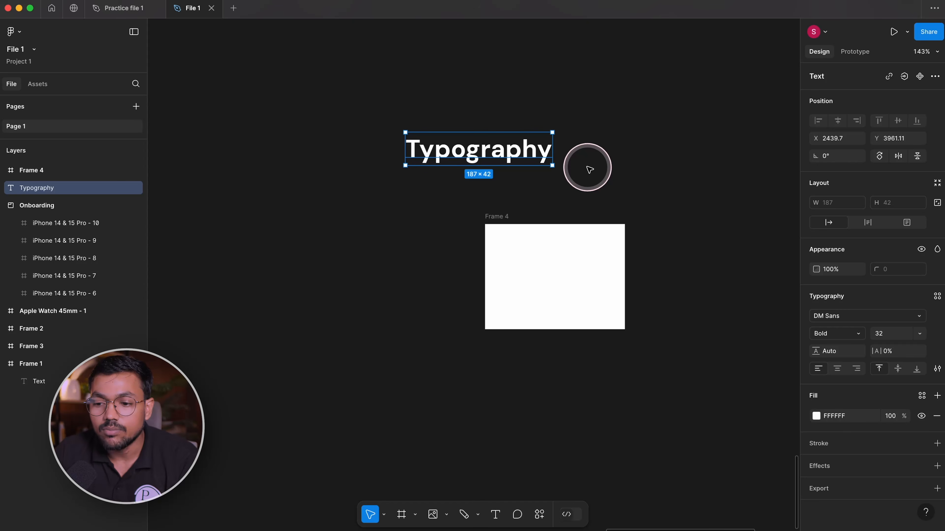
scroll(588, 169, up, 1)
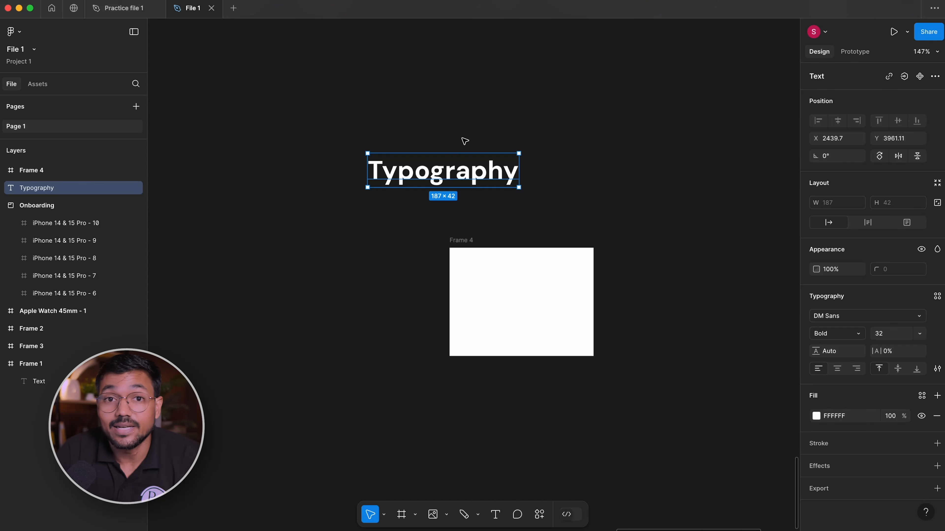
click(492, 170)
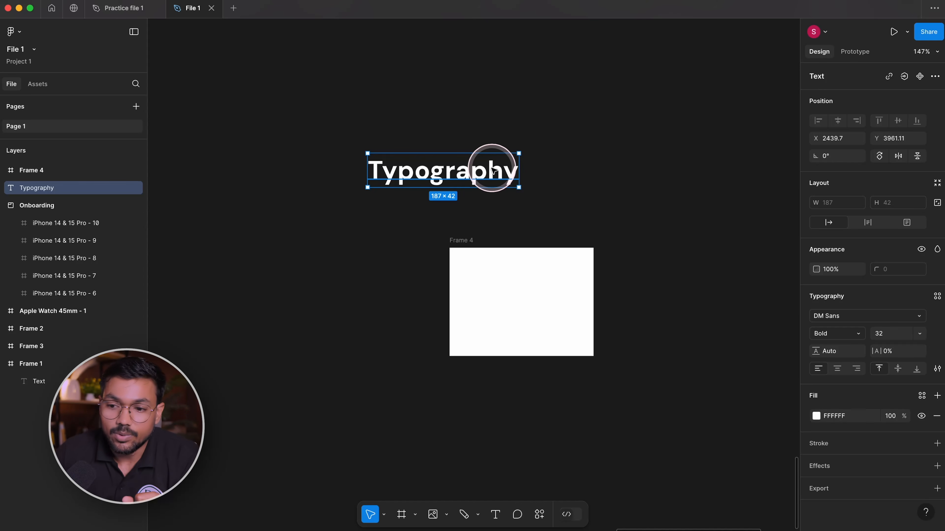
click(484, 120)
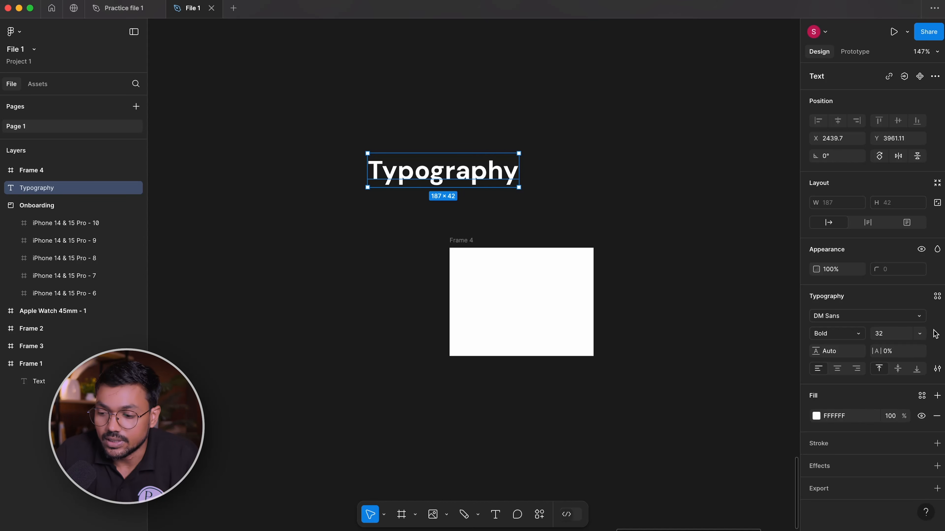
- Search the font list for "inter" and apply the Inter font to the "Typography" text
click(856, 333)
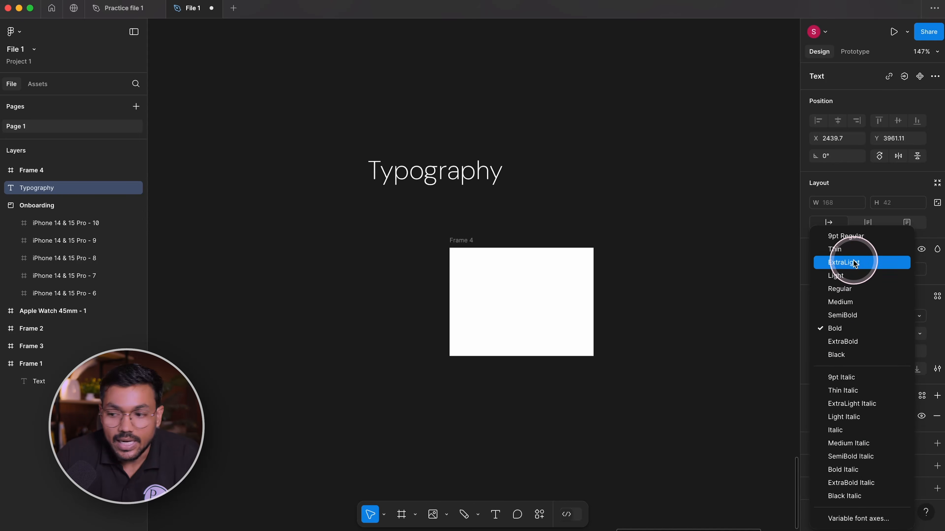
click(905, 316)
click(863, 316)
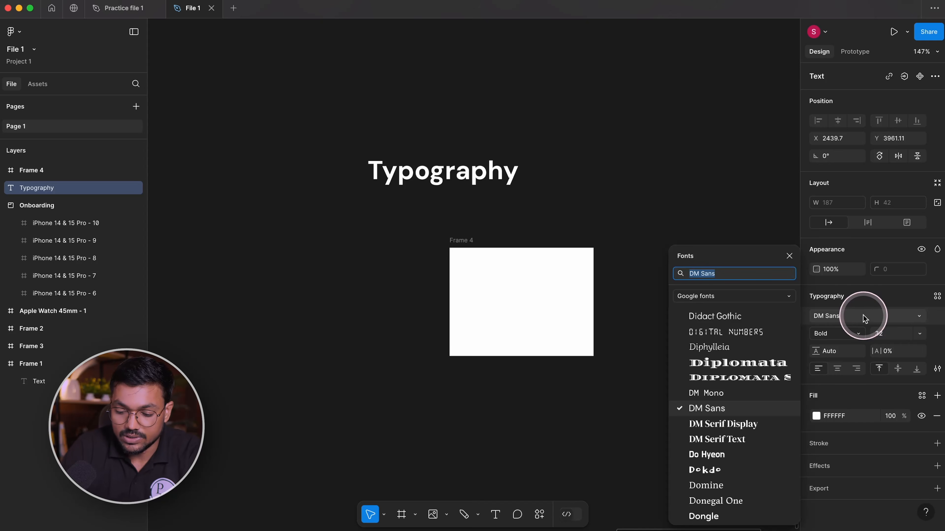
text(inter)
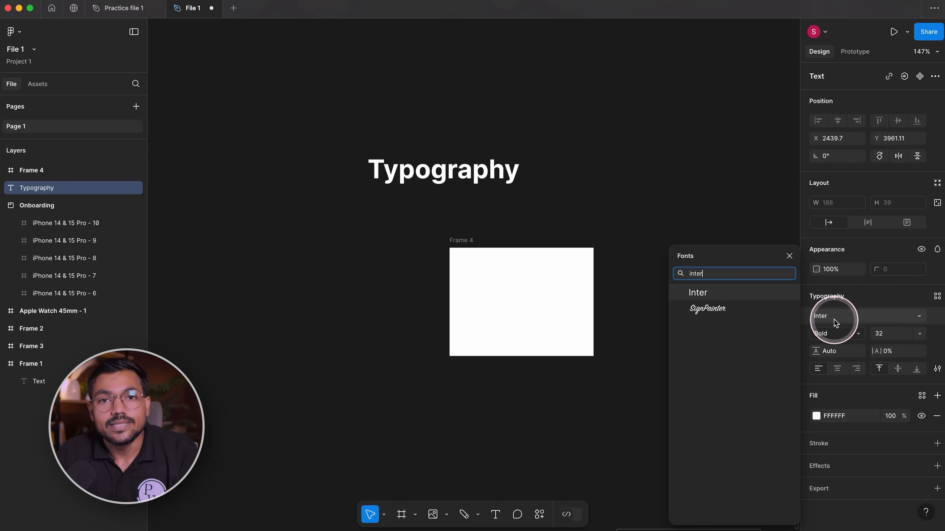
click(703, 292)
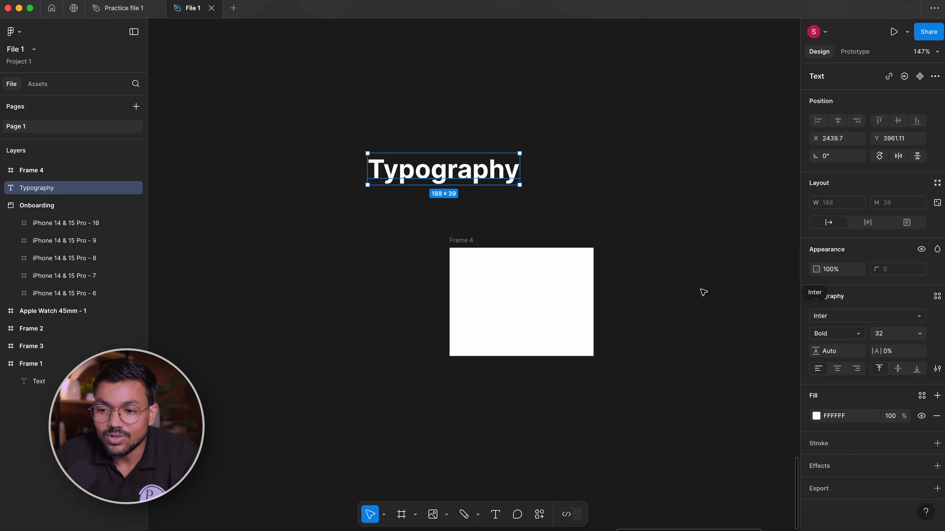
click(693, 254)
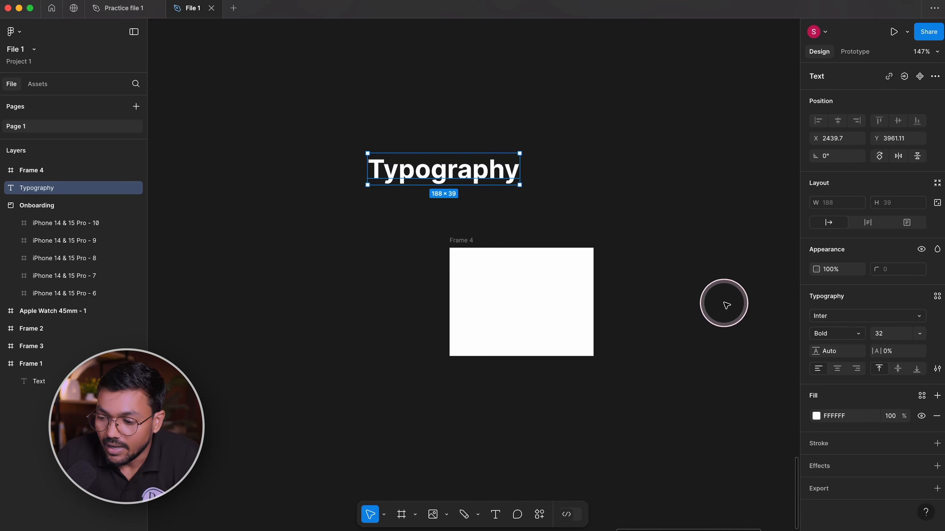
- Try the text's variable font axes by setting its weight to about 353 and to 900, and close the settings
click(854, 317)
scroll(721, 484, down, 5)
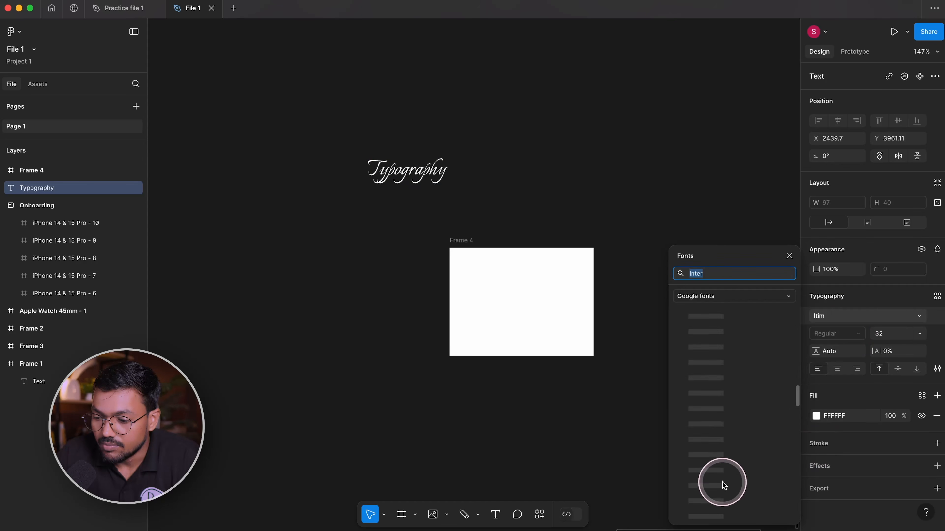
click(852, 333)
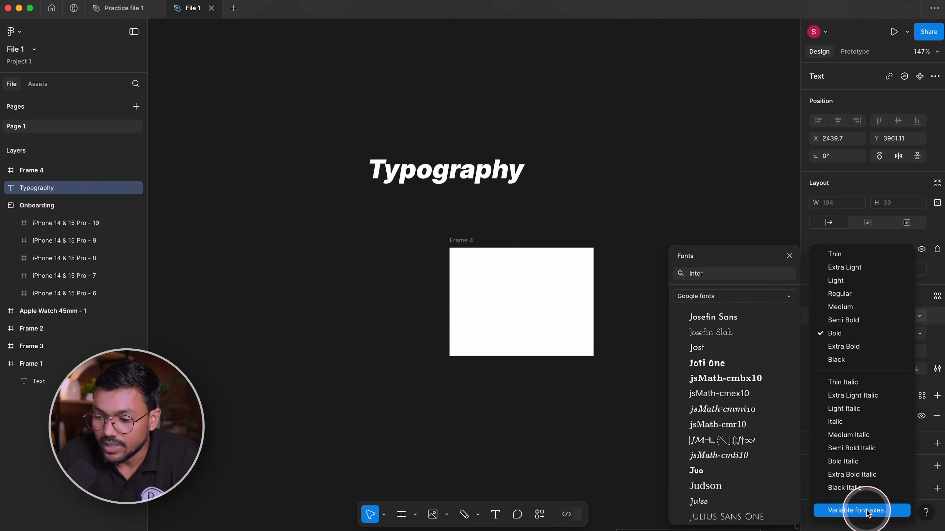
click(858, 511)
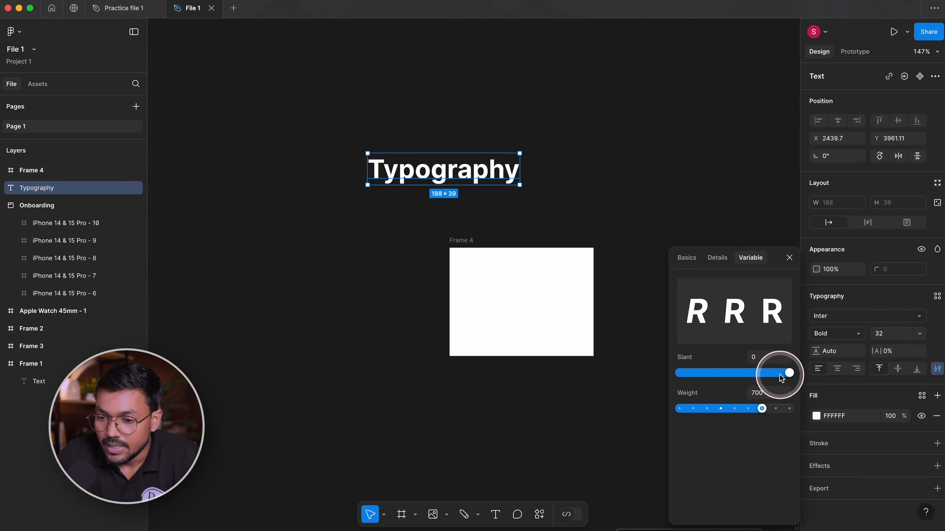
drag(789, 374, 826, 389)
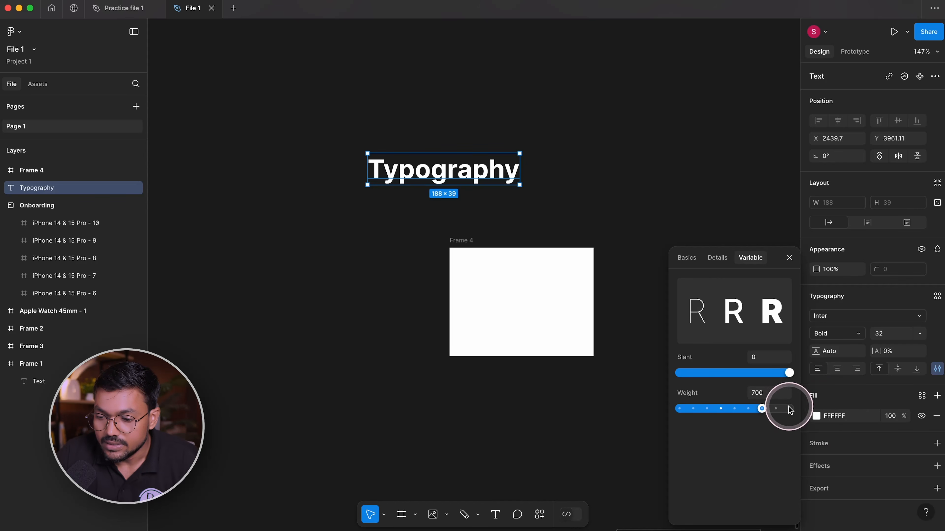
drag(763, 409, 715, 410)
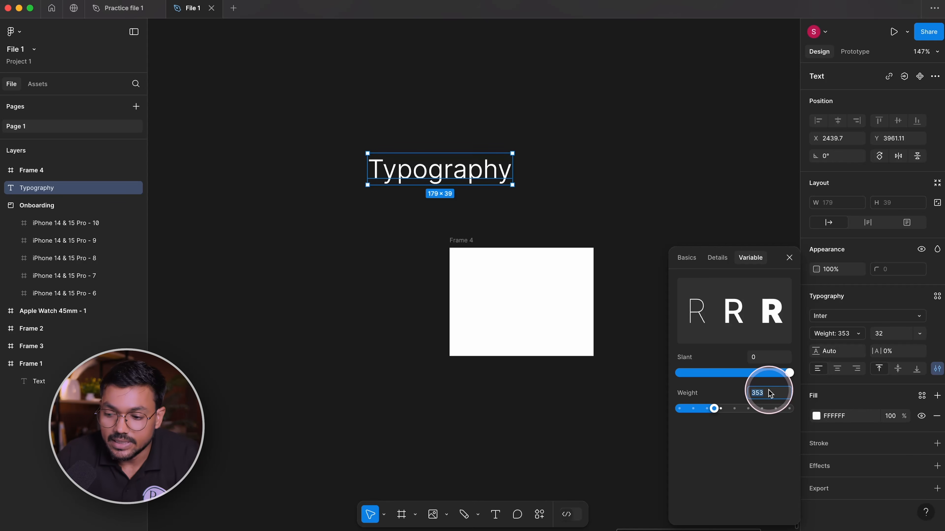
drag(714, 409, 791, 410)
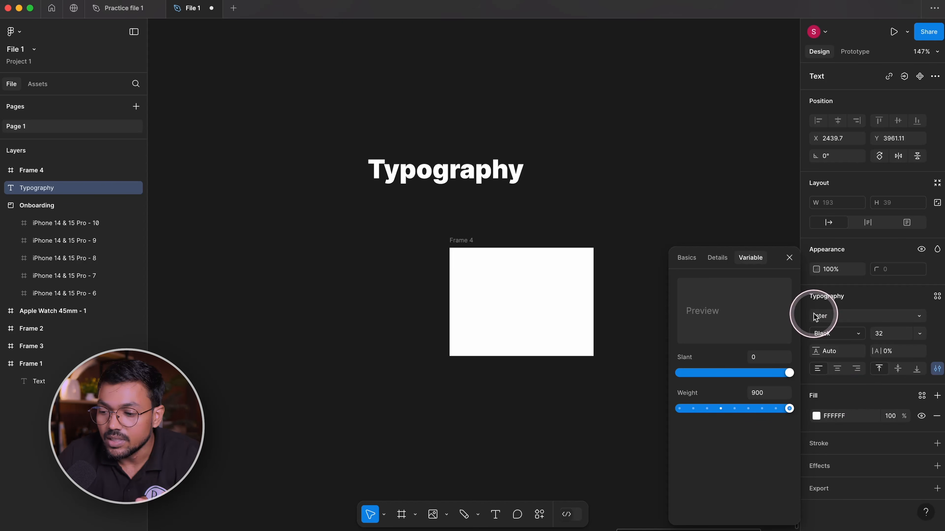
click(844, 340)
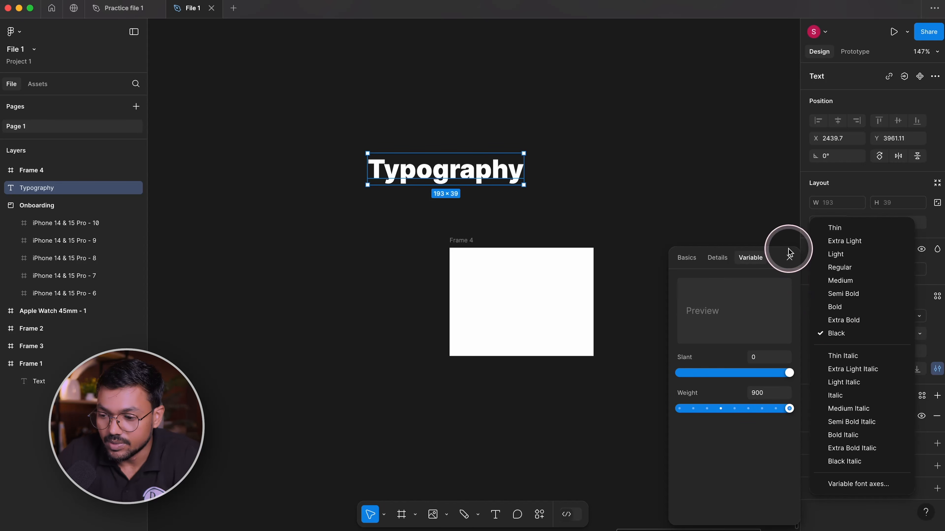
click(791, 263)
click(785, 260)
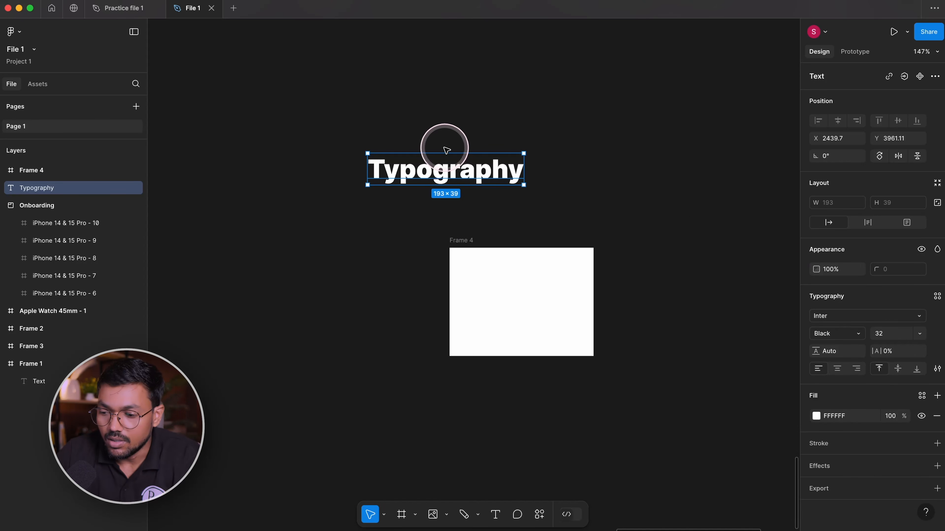
- Set the "Typography" text's font weight to Semi Bold and deselect it
click(812, 332)
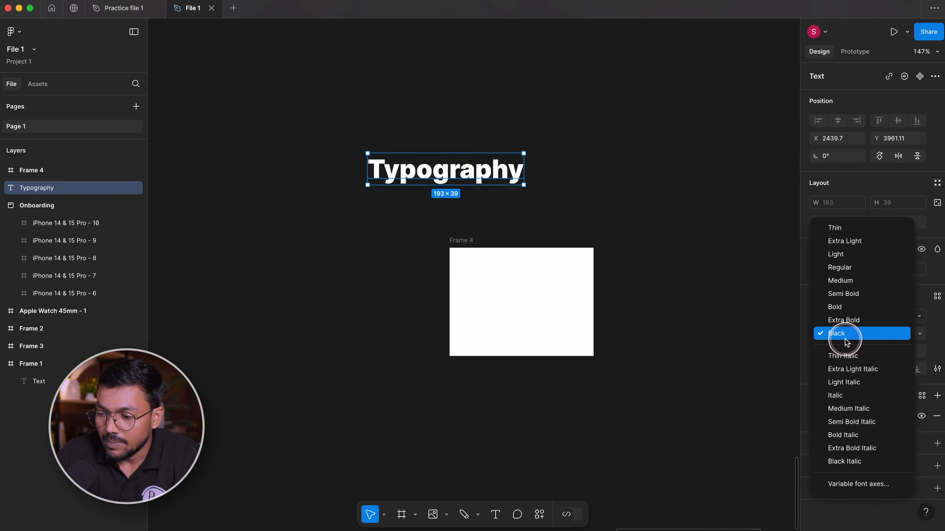
click(841, 282)
click(443, 139)
scroll(439, 139, up, 5)
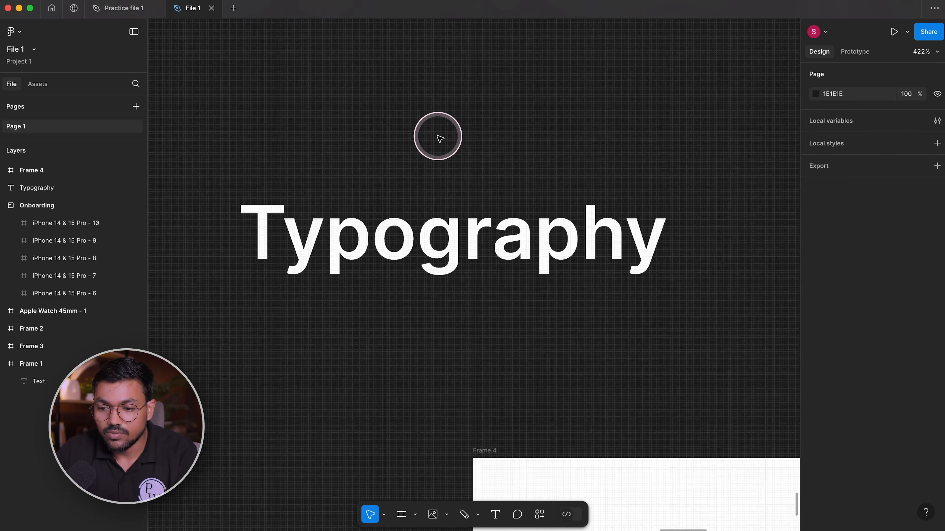
- Delete the empty white Frame 4 below the "Typography" text
scroll(434, 190, down, 5)
click(432, 188)
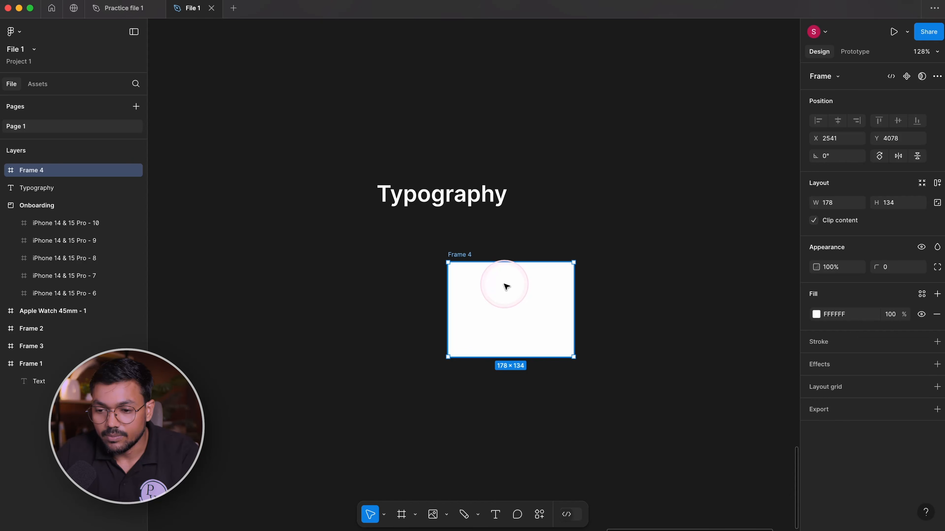
key(Delete)
- Extend the "Typography" text to read "Typography is a visual aspect"
scroll(419, 203, up, 5)
click(519, 185)
double_click(564, 209)
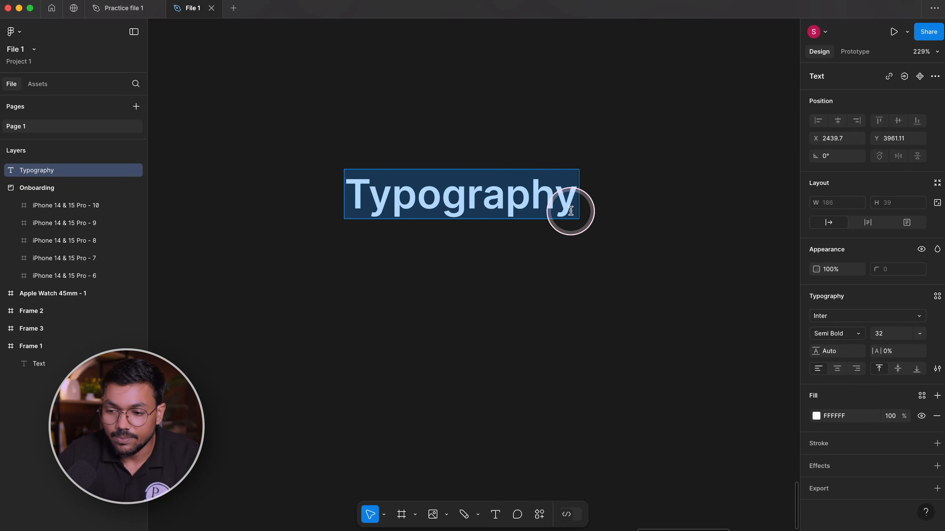
click(571, 204)
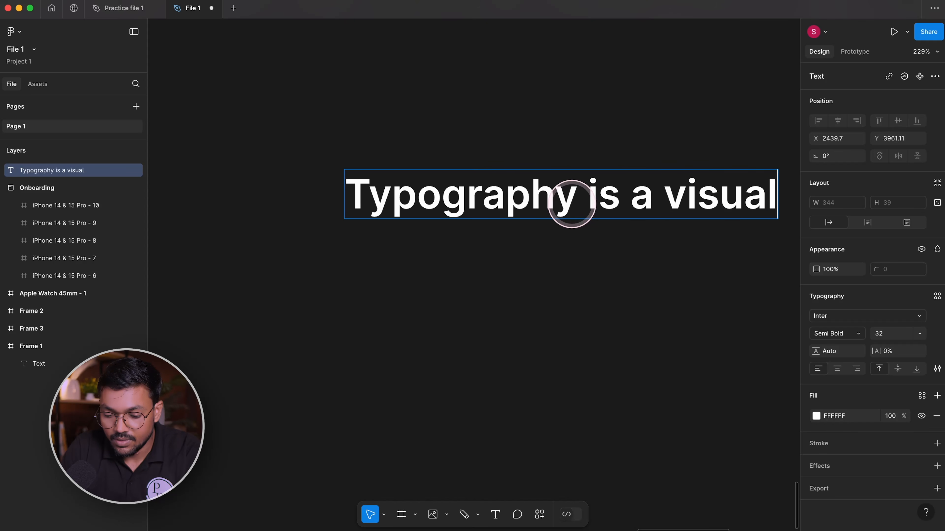
scroll(454, 211, down, 4)
scroll(454, 211, right, 3)
click(454, 211)
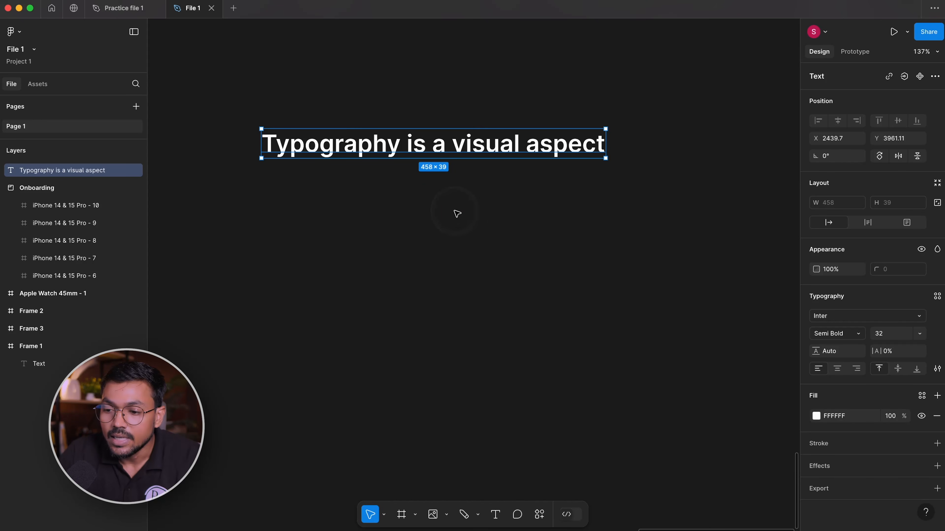
- Narrow the text box to a width of about 251 so the sentence wraps onto two lines
scroll(454, 211, up, 2)
scroll(455, 212, left, 2)
drag(643, 174, 499, 174)
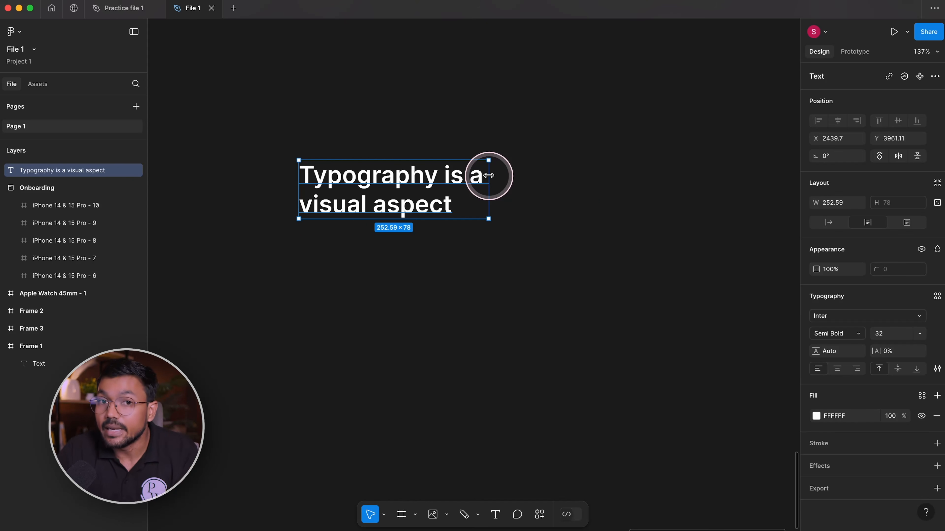
mouse_move(488, 175)
mouse_down()
mouse_move(411, 182)
mouse_move(541, 198)
mouse_move(487, 179)
mouse_up()
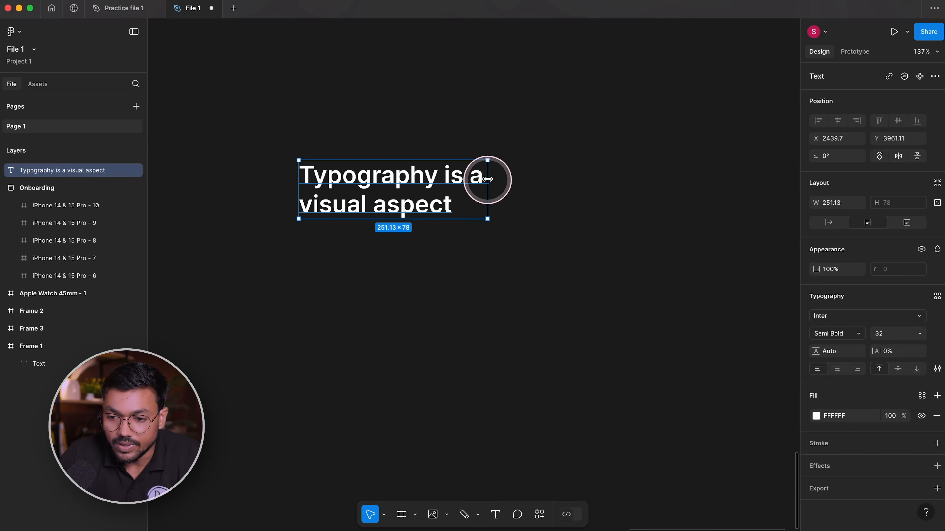
- Draw a rectangle about 35 by 10 in the gap between the two text lines, and delete it
drag(322, 103, 543, 240)
scroll(543, 240, left, 2)
scroll(486, 224, up, 3)
scroll(425, 214, up, 2)
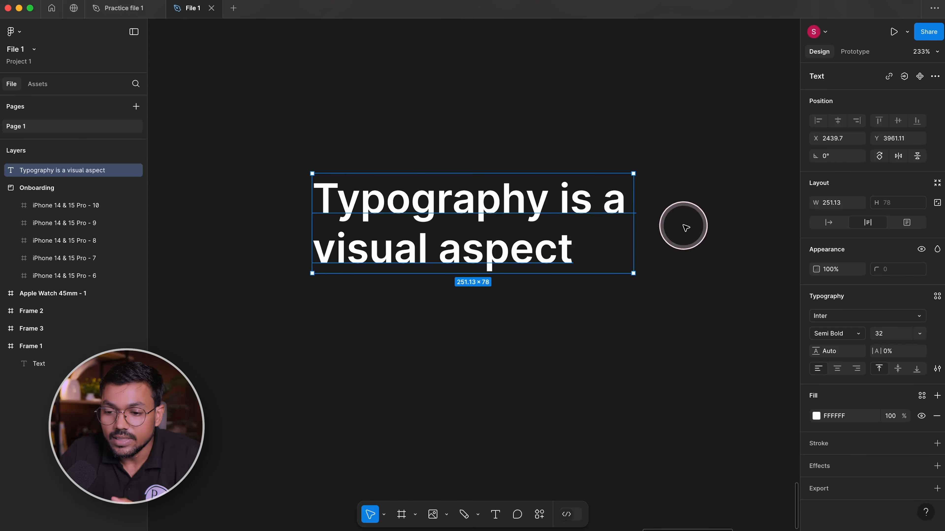
click(525, 290)
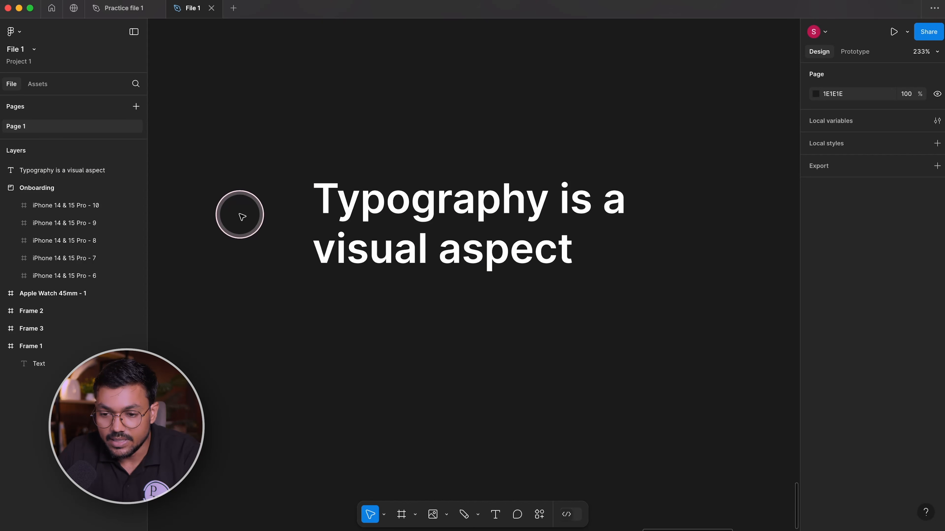
key(r)
drag(297, 224, 343, 236)
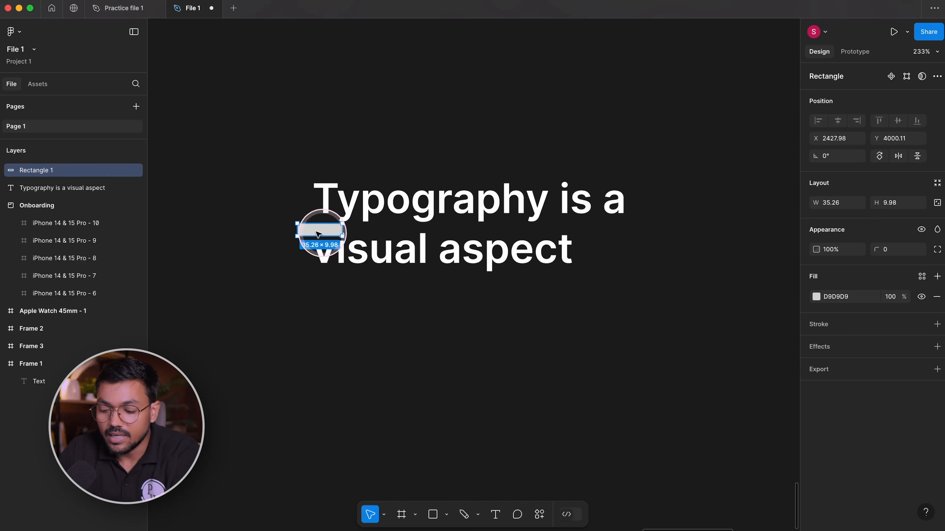
key(Delete)
- Select the two-line text and set its line height to 40
drag(290, 150, 777, 441)
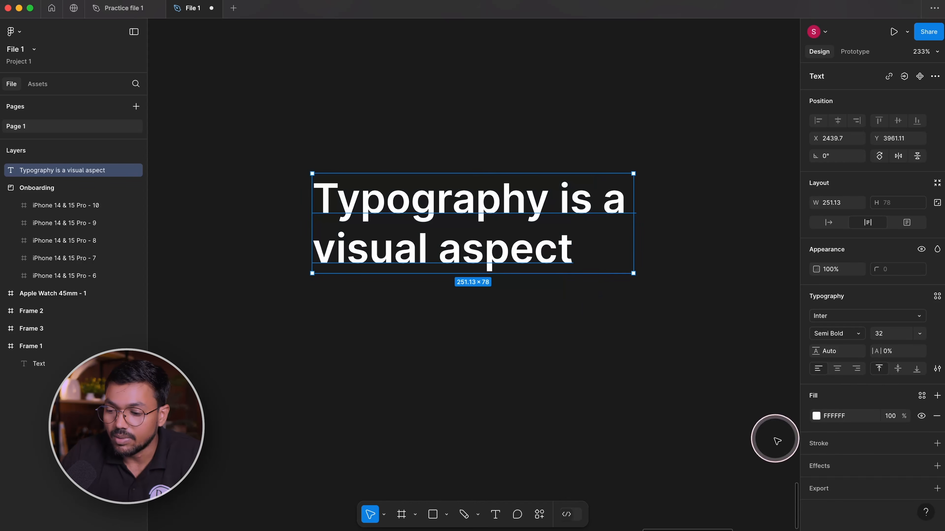
click(851, 356)
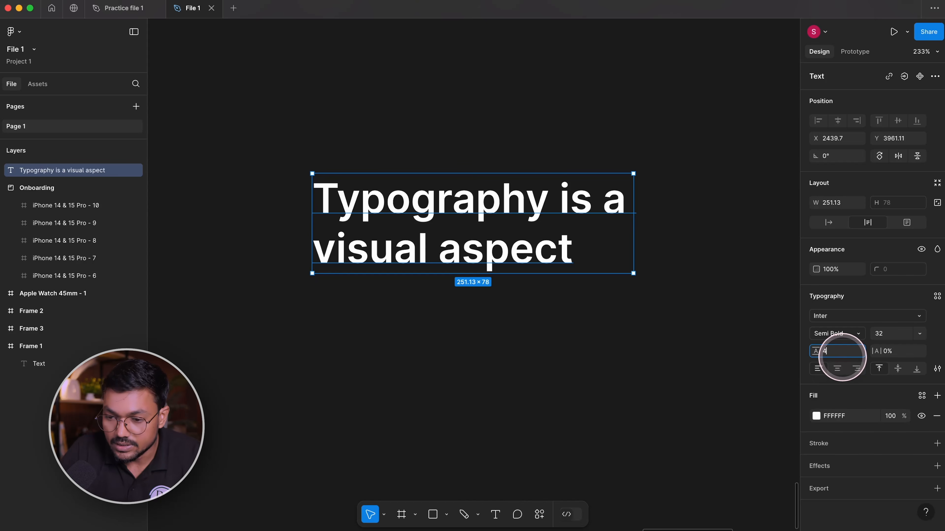
key(Return)
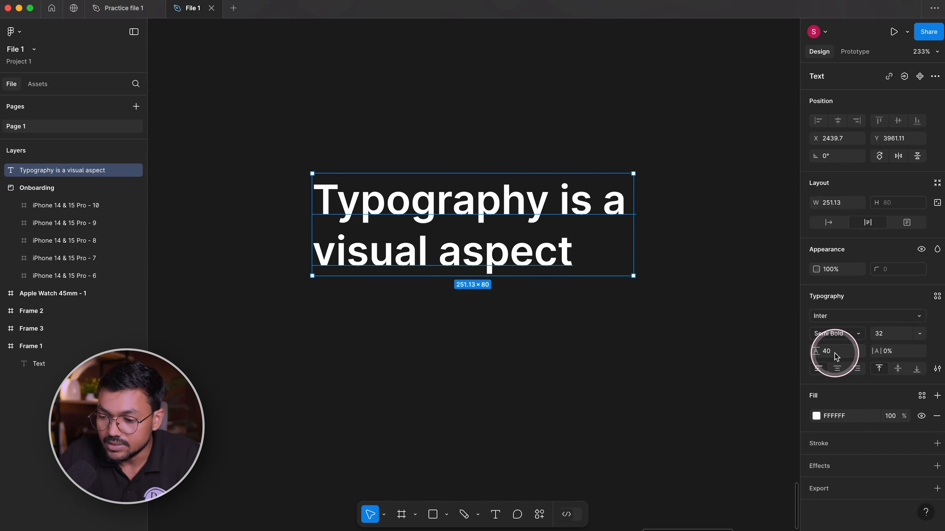
- Try other line heights on the text, undo back to Auto, and redo the line height of 40
drag(816, 352, 879, 363)
key(super+z)
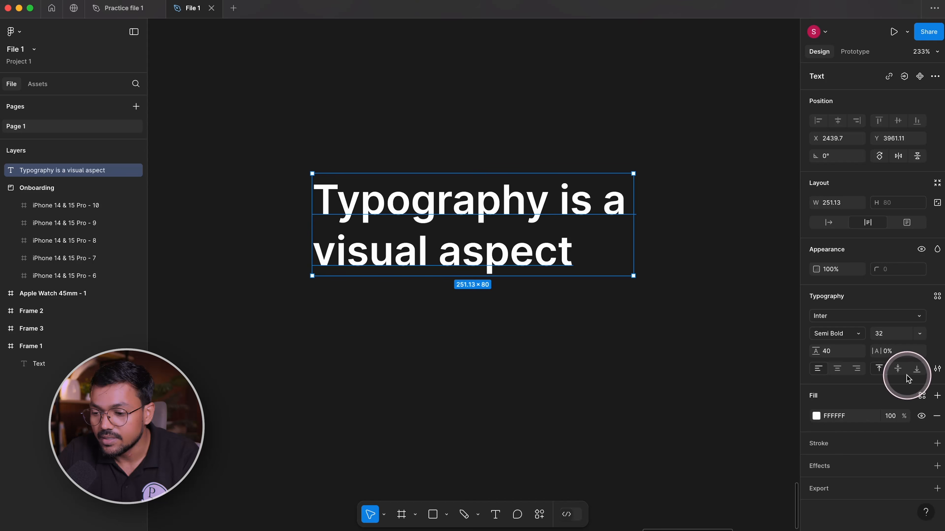
key(super+z)
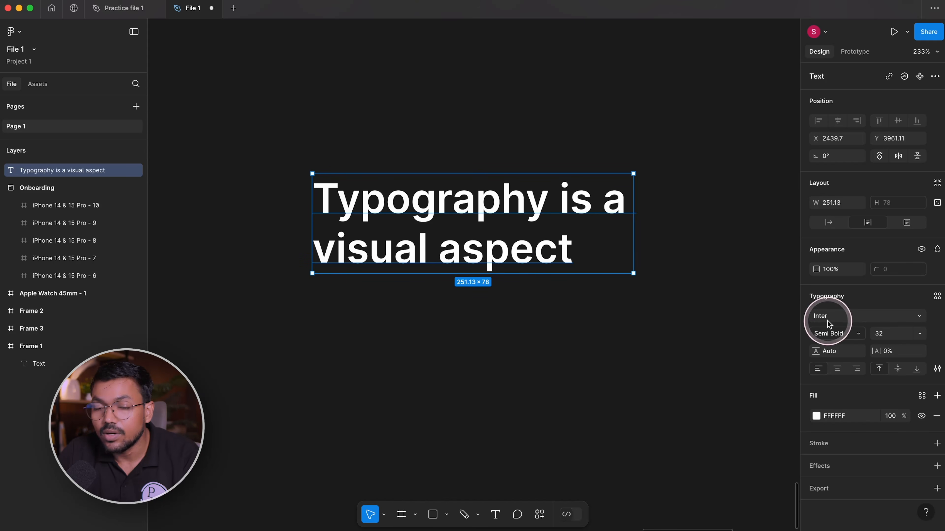
key(super+shift+z)
- Set the text's font size to 56 and widen its box to about 417 so it fits on two lines
scroll(329, 200, down, 2)
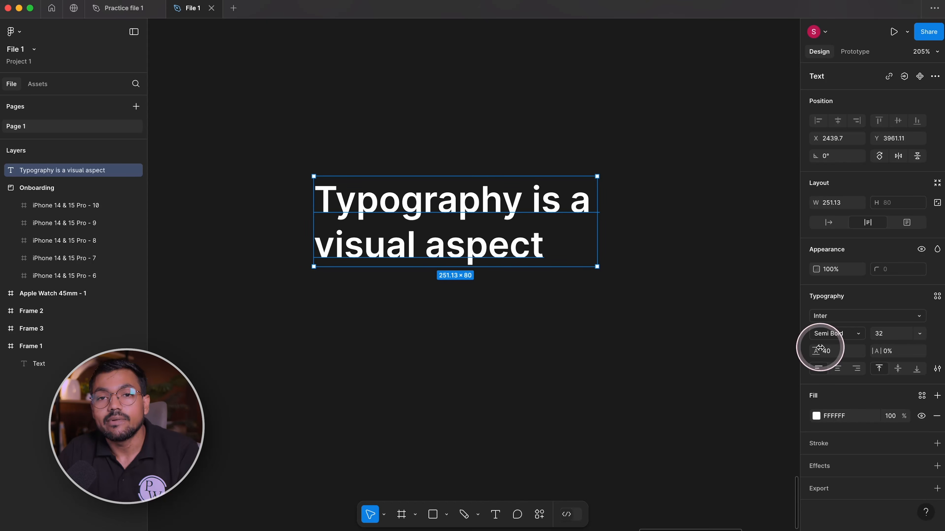
click(893, 334)
text(56)
key(Return)
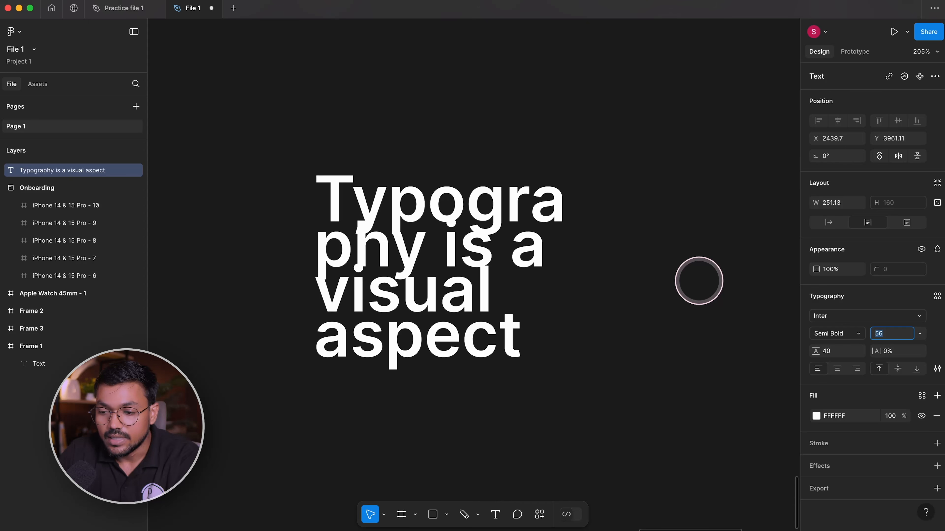
drag(598, 266, 687, 282)
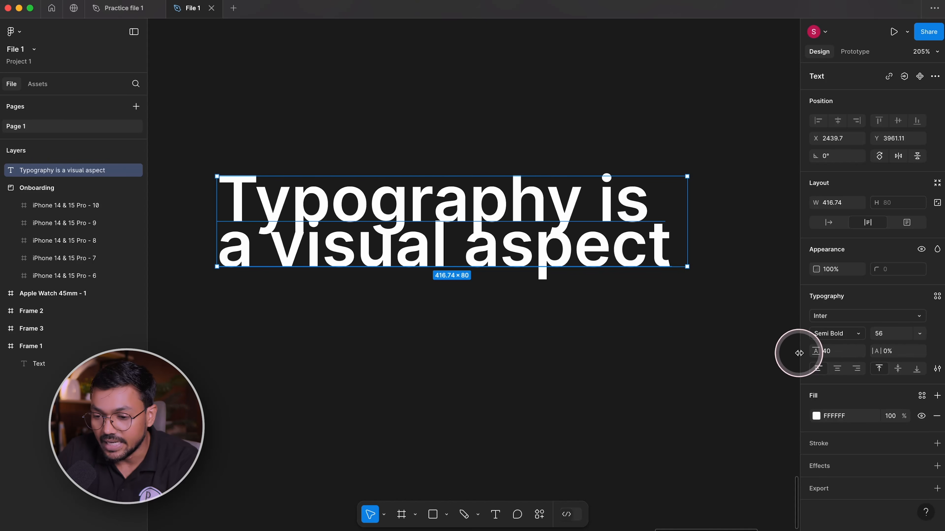
- Try a line height of 80 on the text, undo it, and set the line height to Auto
drag(812, 354, 858, 354)
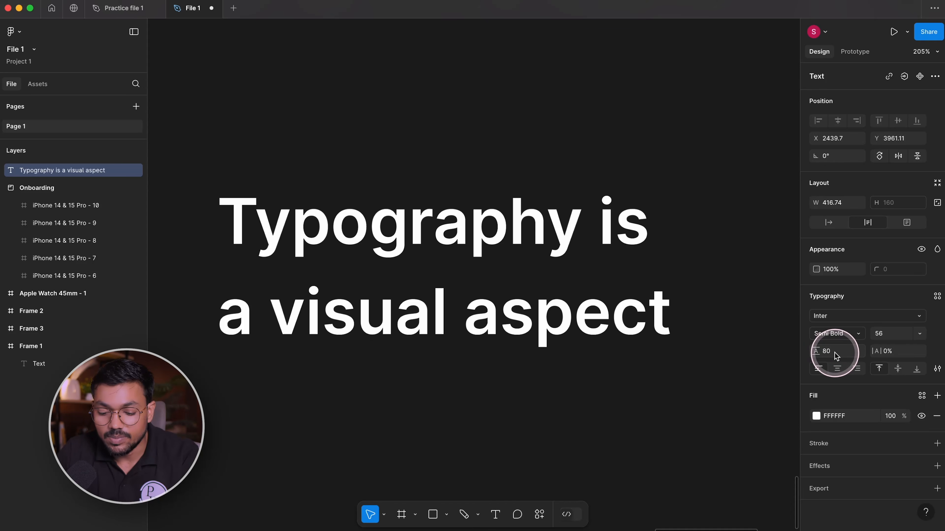
key(super+z)
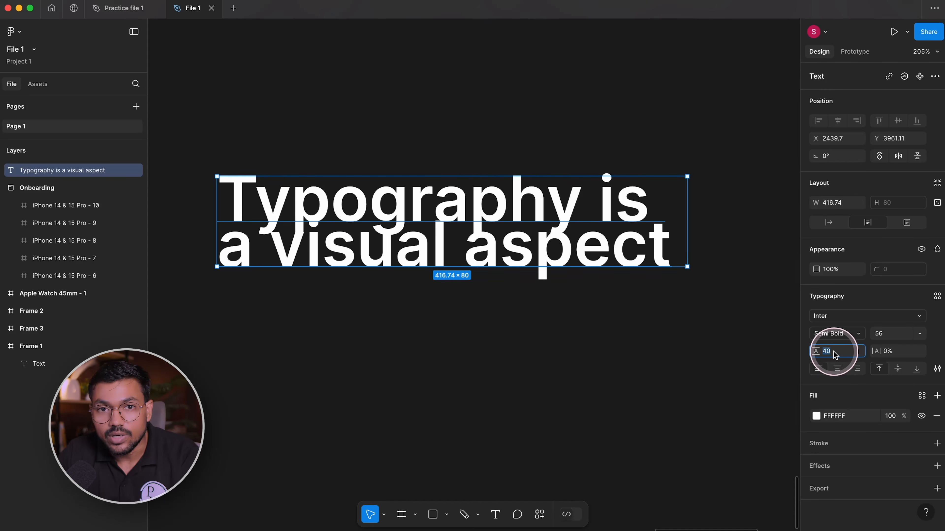
text(a)
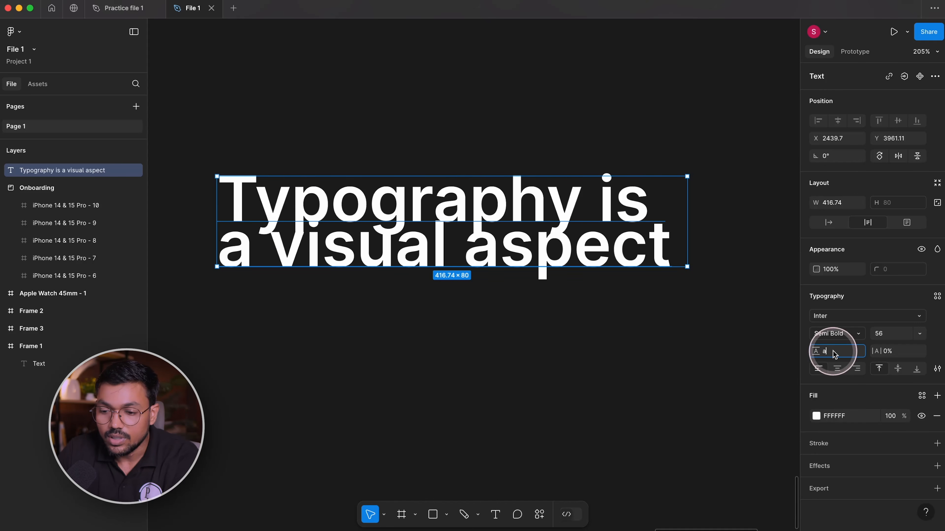
key(Return)
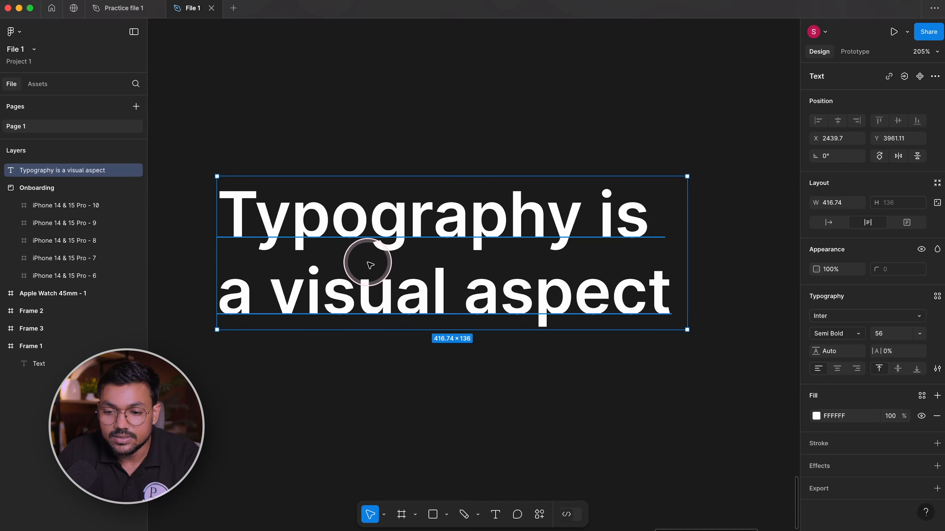
key(super+z)
key(super+shift+z)
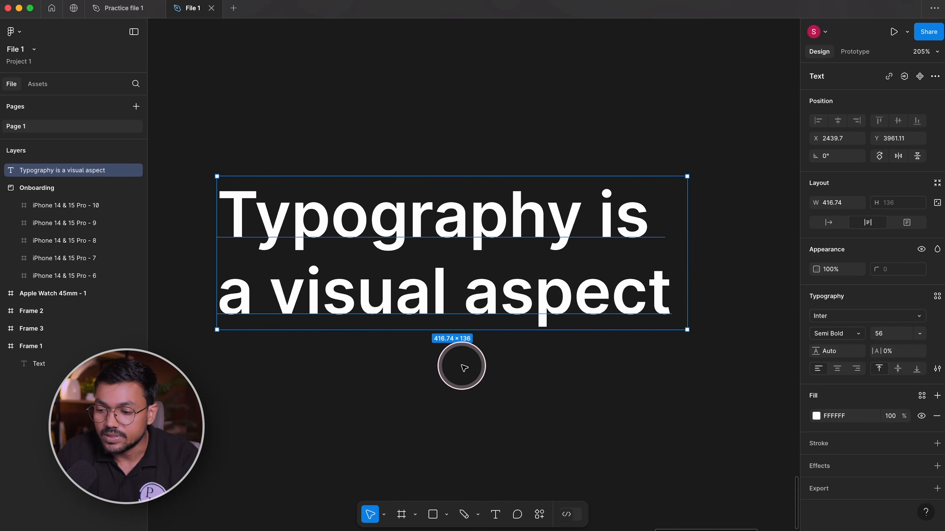
- Preview smaller font sizes on the heading without choosing one, and reselect the text
click(919, 333)
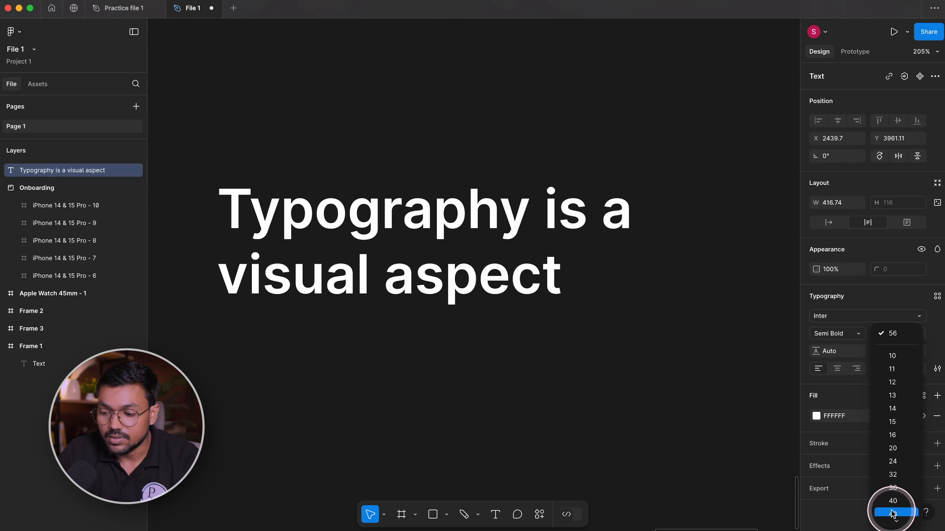
scroll(893, 493, down, 1)
scroll(892, 493, down, 1)
click(605, 375)
scroll(551, 155, down, 3)
scroll(473, 148, up, 1)
scroll(470, 154, down, 3)
scroll(465, 152, up, 2)
click(721, 169)
click(510, 245)
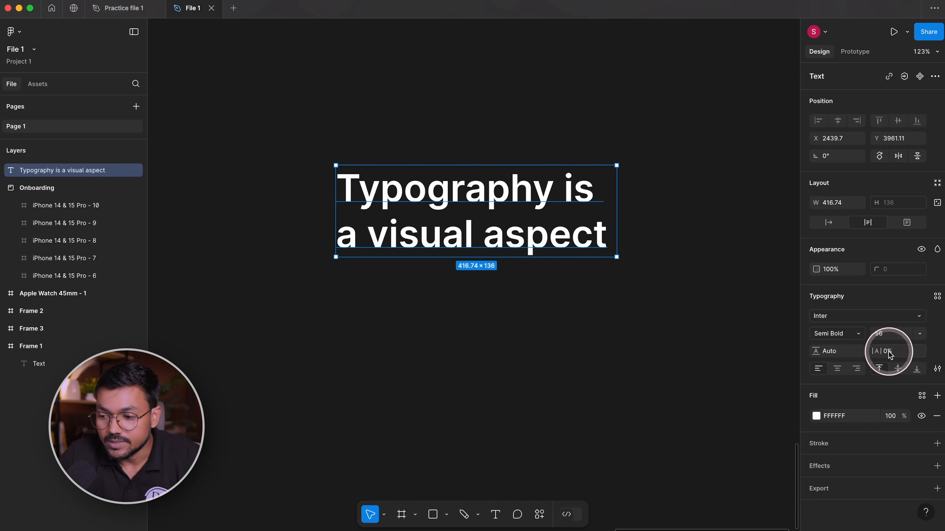
- Try adjusting the text's letter spacing, keep it at 0%, and deselect the text
mouse_move(882, 352)
mouse_down()
mouse_move(892, 352)
mouse_move(875, 349)
mouse_up()
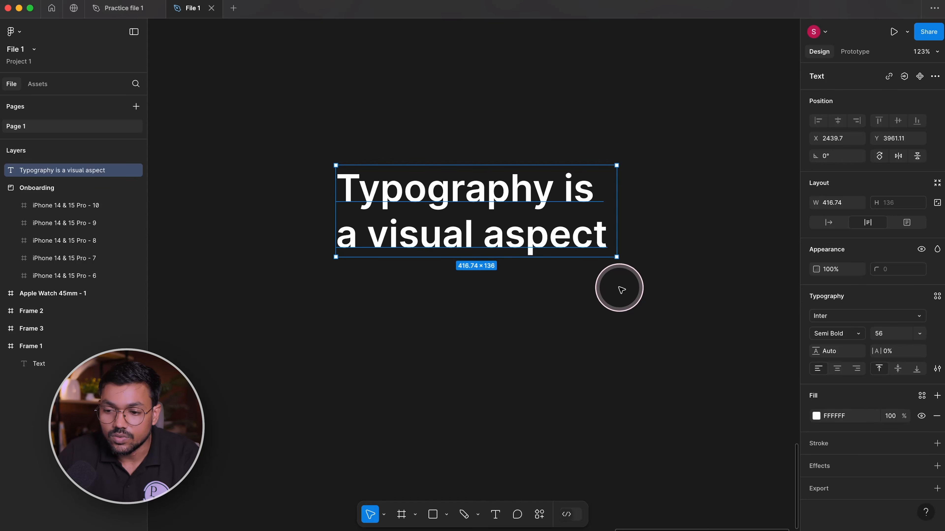
click(679, 278)
scroll(674, 281, up, 2)
- Widen the text box to about 585, try centre and right alignment, and return the text to left alignment
click(420, 235)
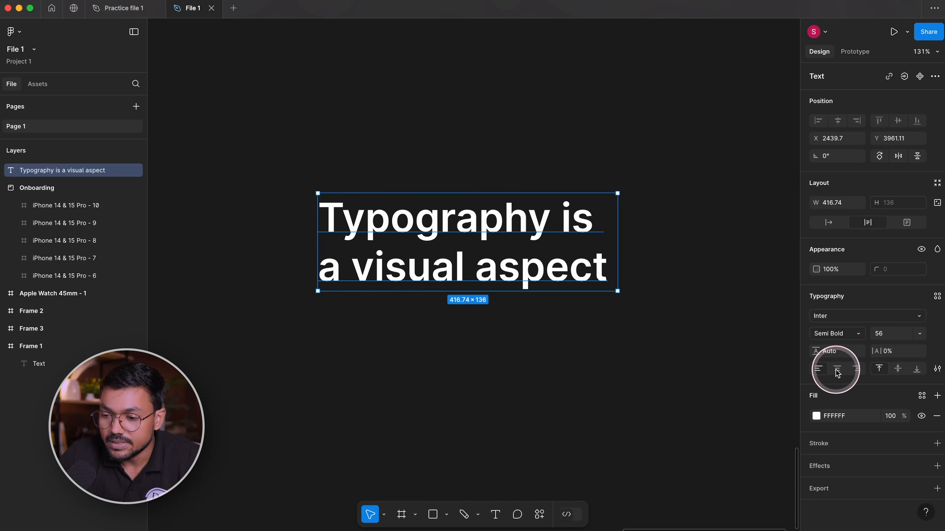
drag(620, 231, 738, 253)
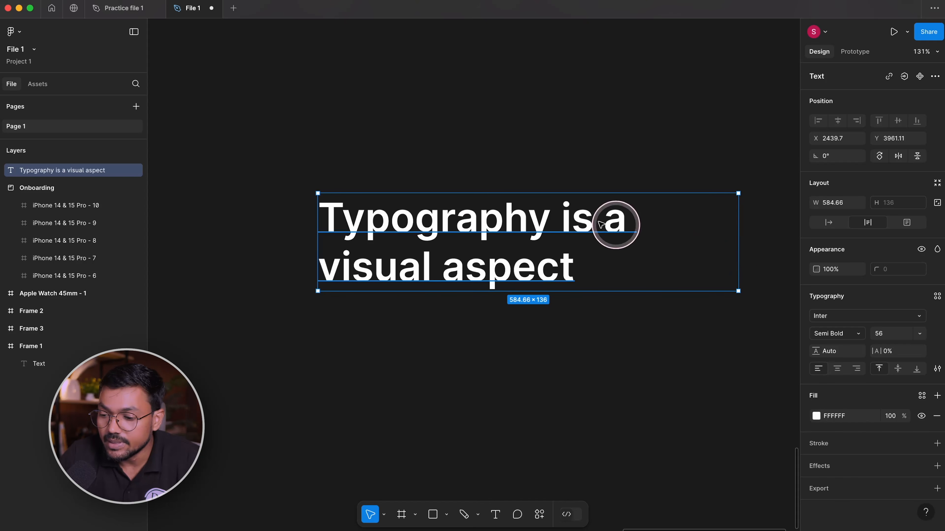
click(838, 370)
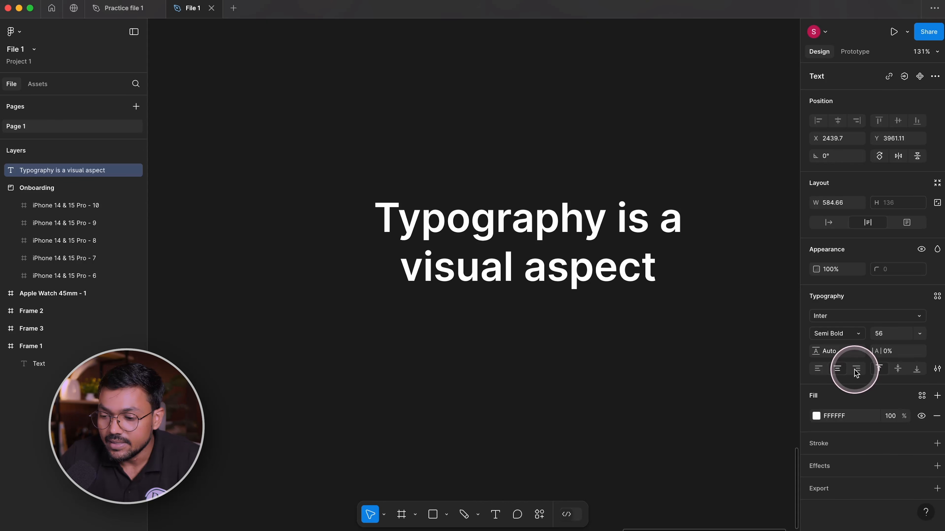
click(856, 370)
click(819, 369)
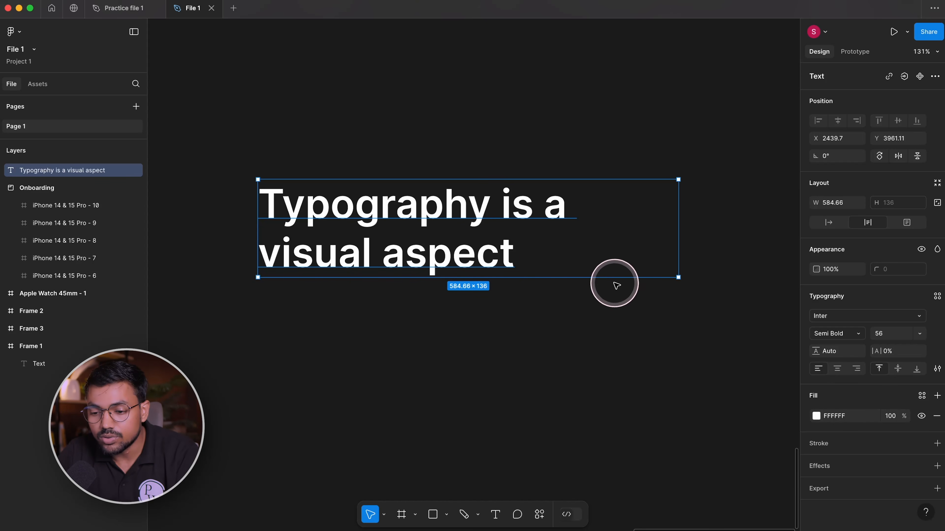
- Stretch the text box to about 236 high, try bottom and middle vertical alignment, and return to top alignment
drag(612, 277, 615, 349)
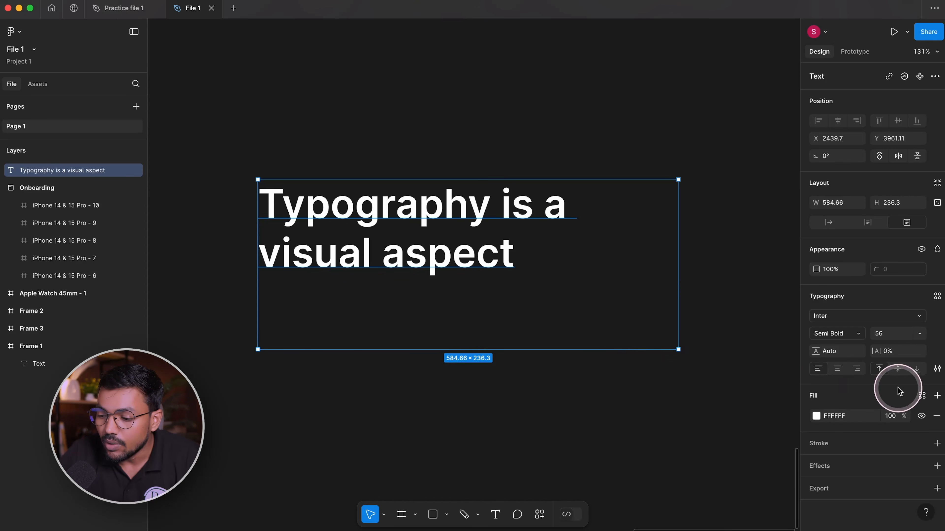
click(917, 370)
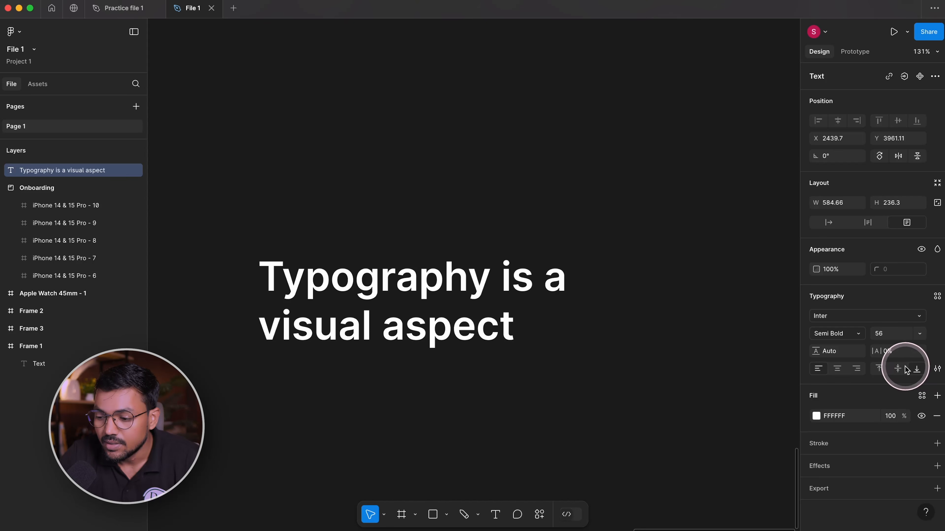
click(897, 369)
click(880, 368)
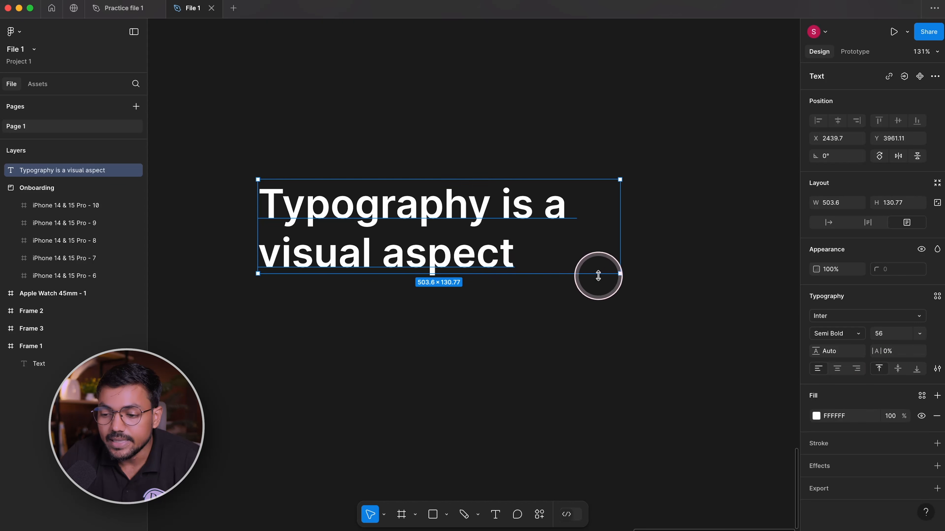
- Resize the text box to about 536 by 296, try fitting its height to the text from its edges, and undo each fit
drag(617, 273, 643, 392)
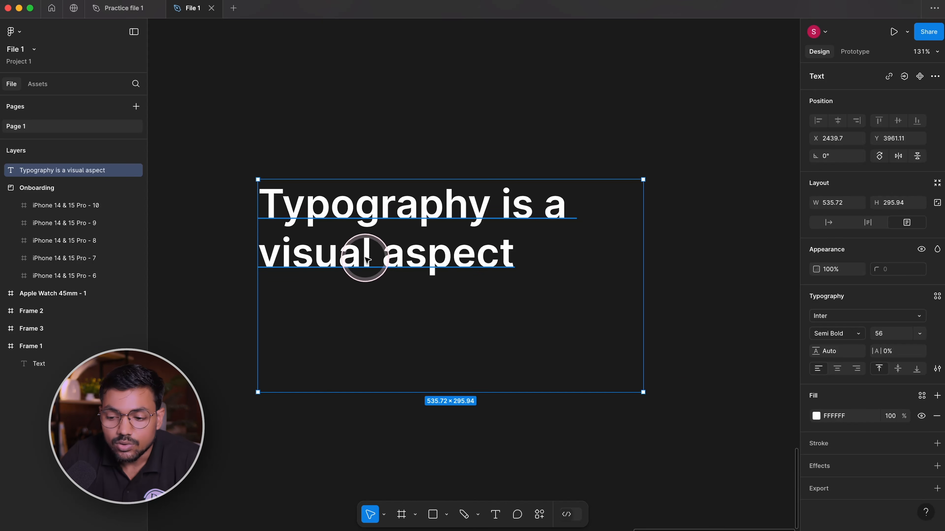
double_click(557, 392)
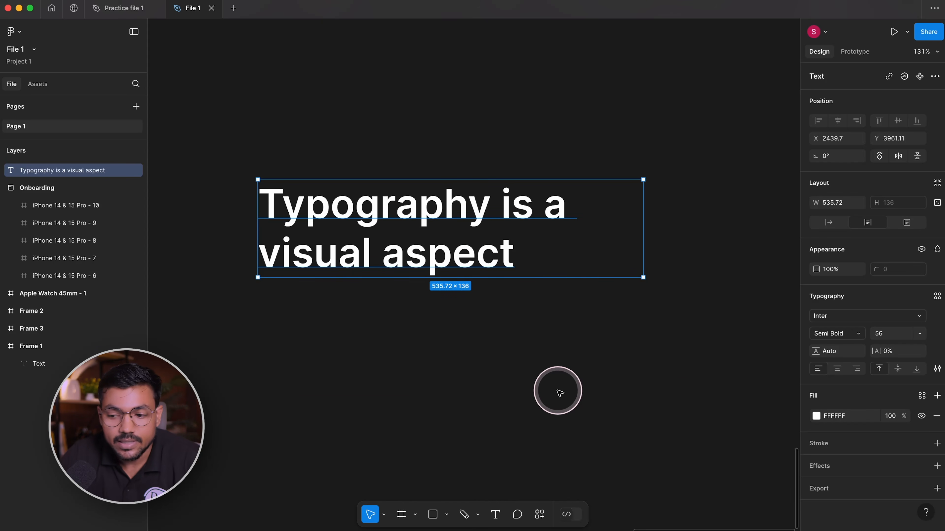
key(ctrl+z)
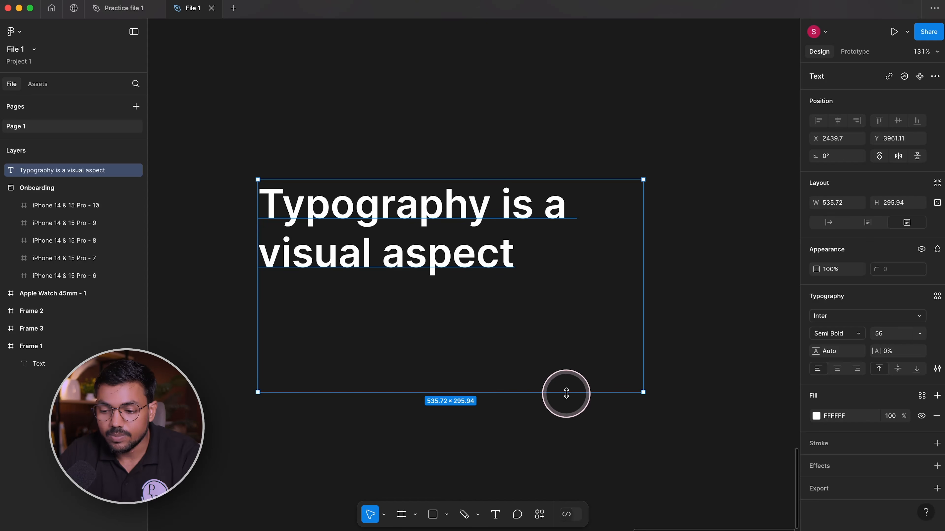
double_click(566, 392)
key(ctrl+z)
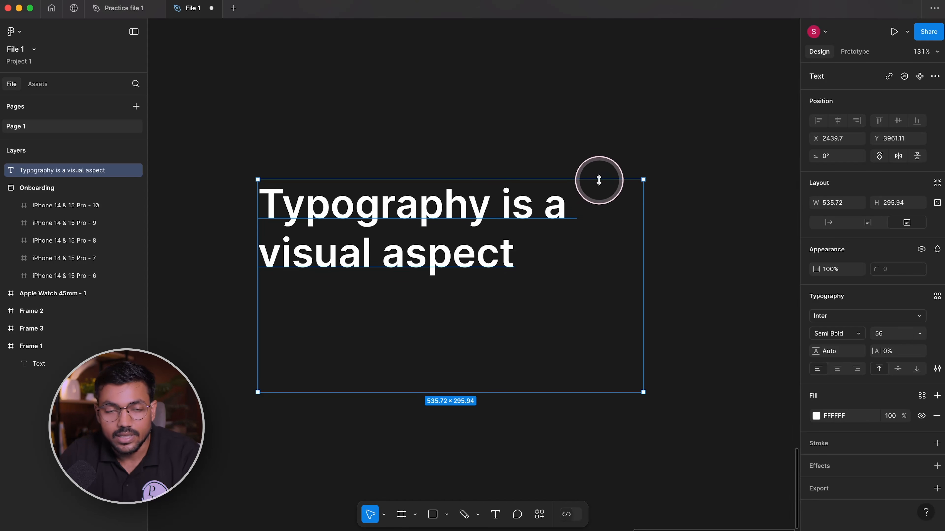
double_click(599, 180)
key(ctrl+z)
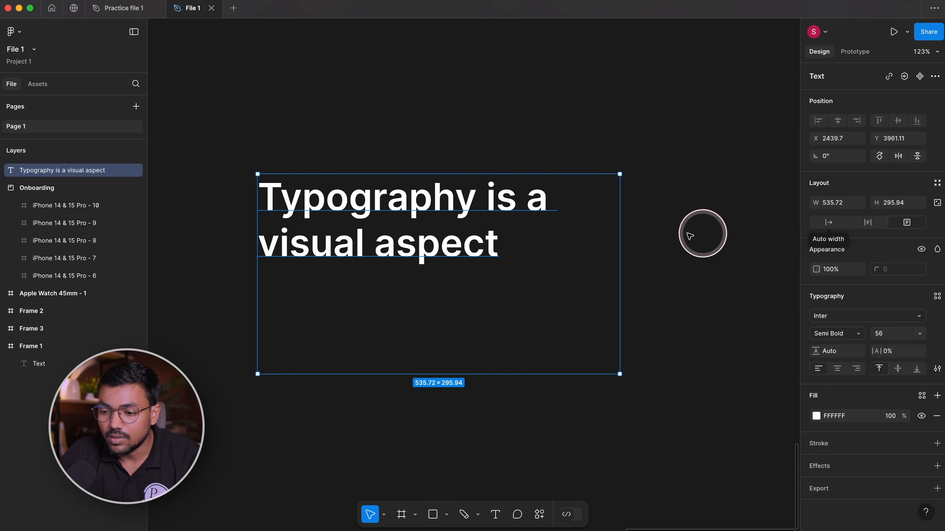
scroll(339, 204, down, 4)
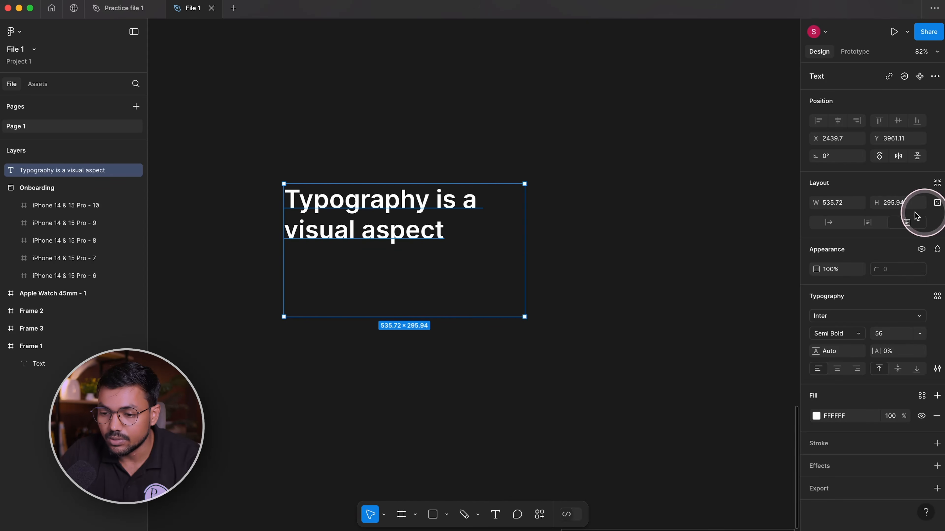
- Set the heading text to auto width, narrow its box to about 511 wide, and restore auto width
click(829, 222)
drag(648, 201, 514, 211)
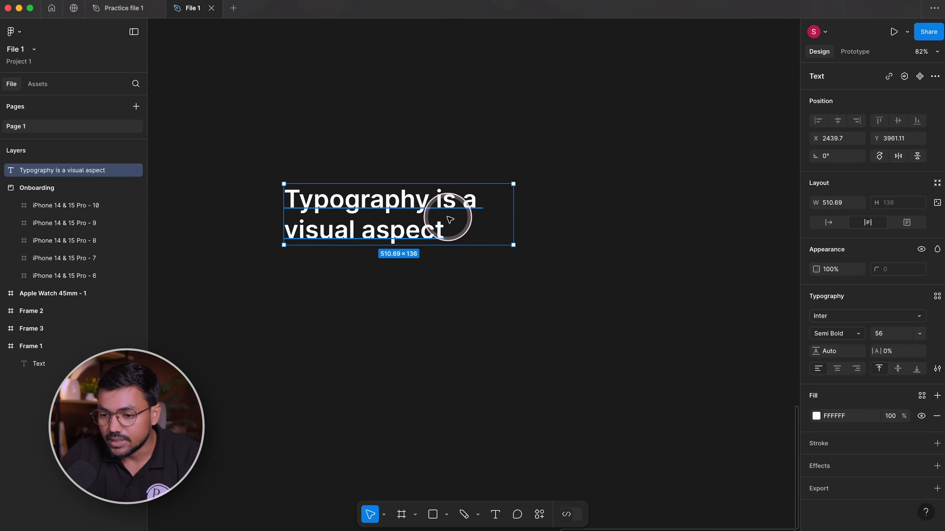
click(829, 222)
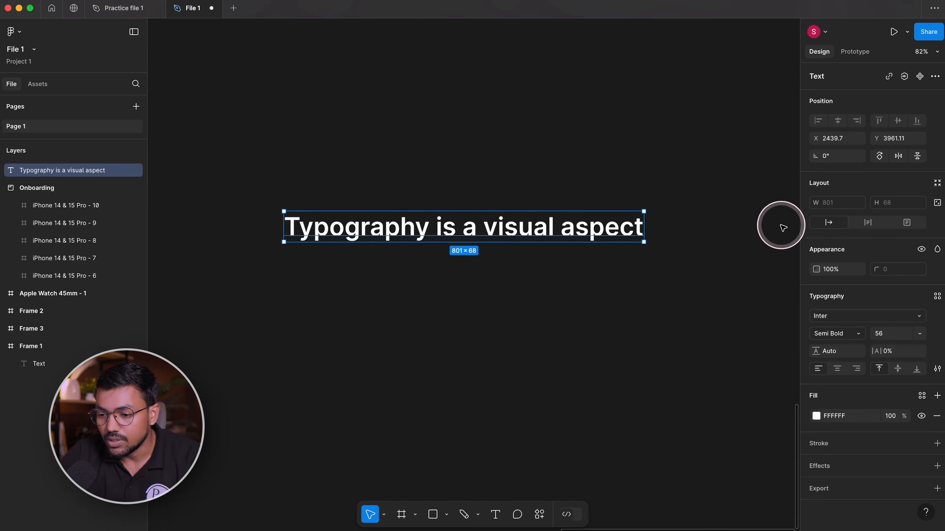
- Narrow the heading's text box to about 661 wide, then narrow it further and undo that last resize
drag(644, 224, 581, 225)
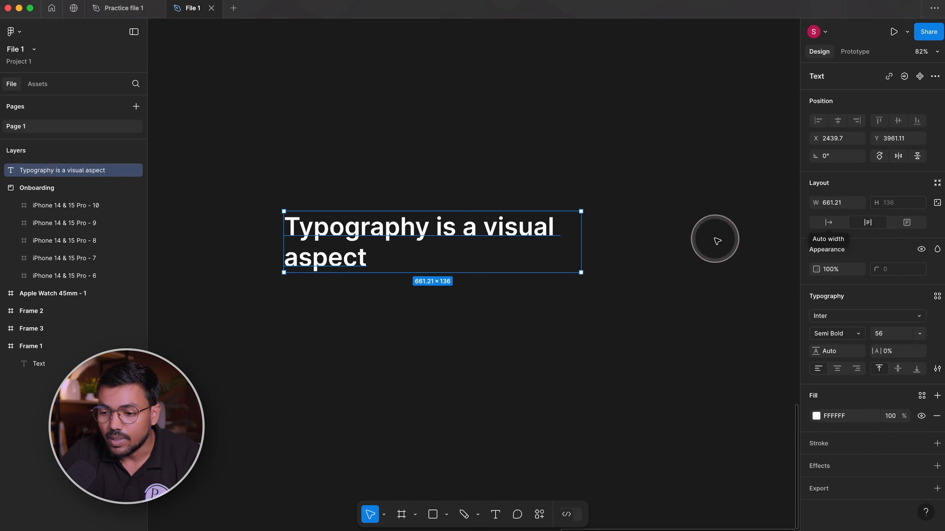
drag(581, 228, 448, 231)
key(super+z)
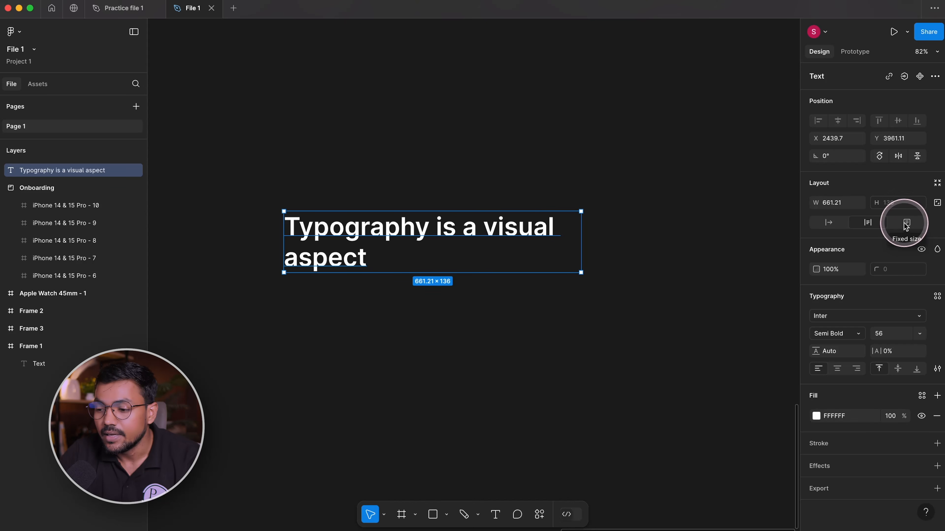
- Give the heading a fixed size, enlarge its box to about 834 × 494, and return it to auto width
click(913, 223)
drag(581, 273, 658, 433)
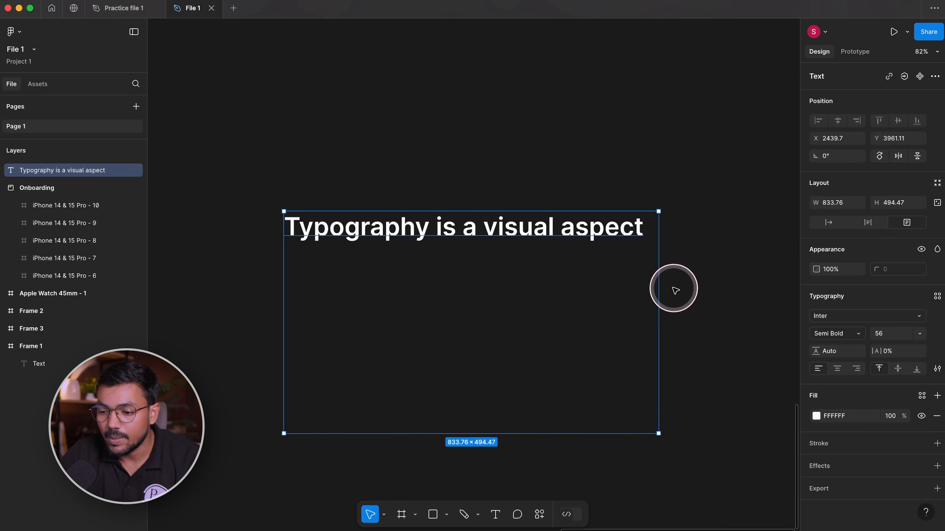
drag(658, 263, 658, 302)
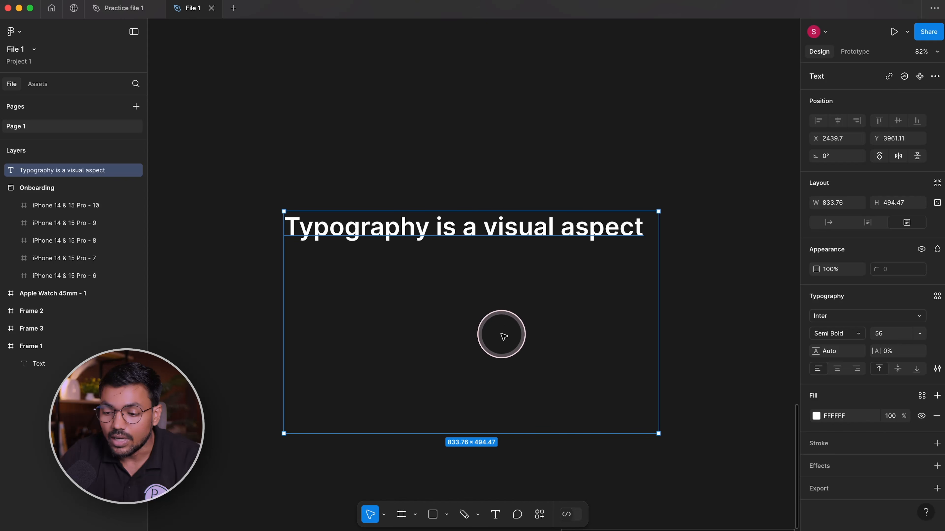
drag(580, 434, 593, 266)
key(super+z)
drag(553, 154, 347, 406)
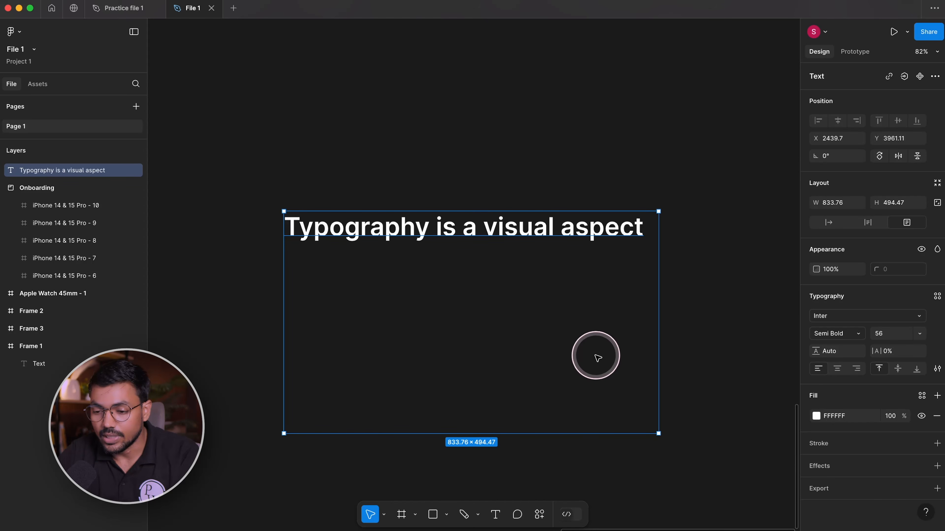
key(super+z)
key(super+shift+z)
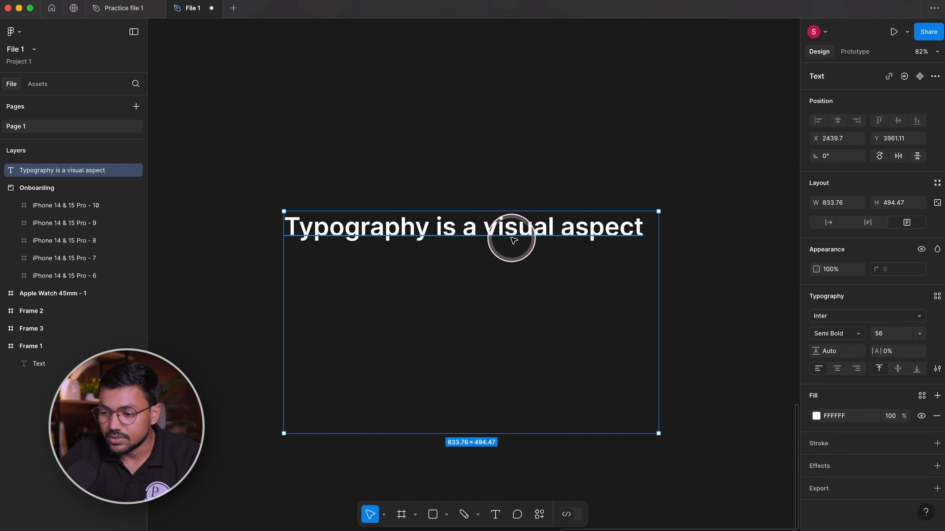
click(828, 222)
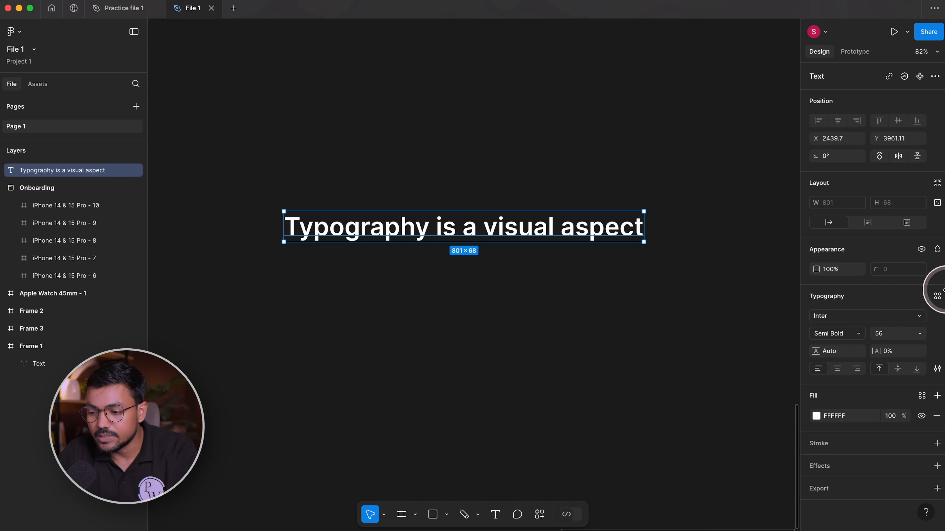
- Check which text styles are available for the heading and close the list
click(936, 296)
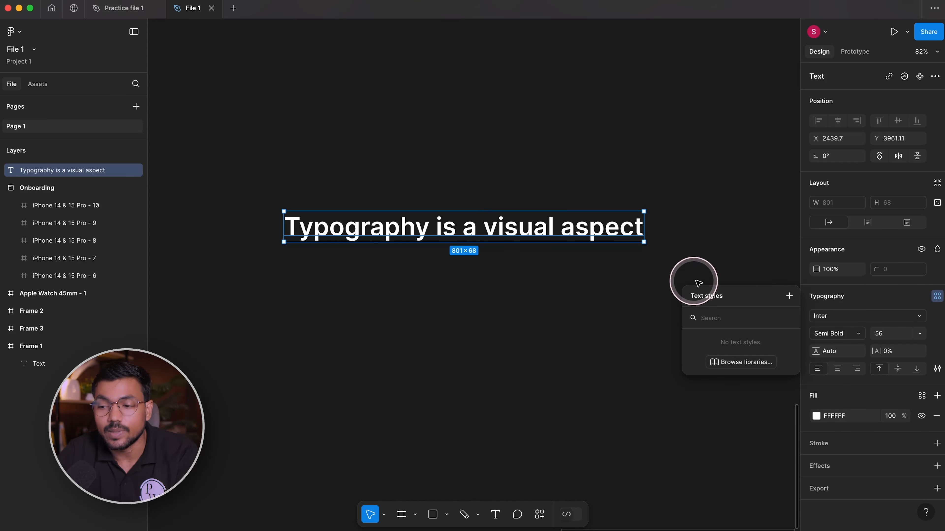
click(935, 297)
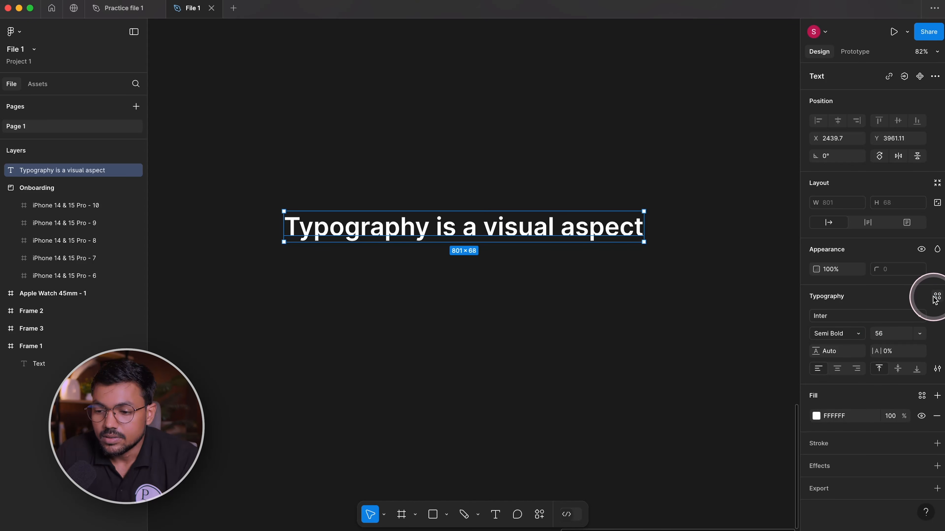
drag(587, 108, 580, 272)
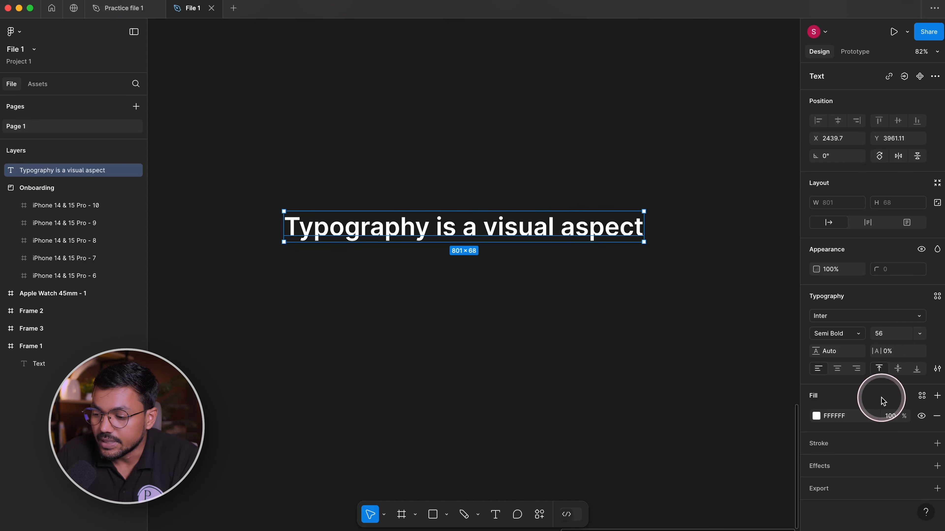
- Open the heading's basic type settings, try center alignment, and return to left alignment
click(937, 369)
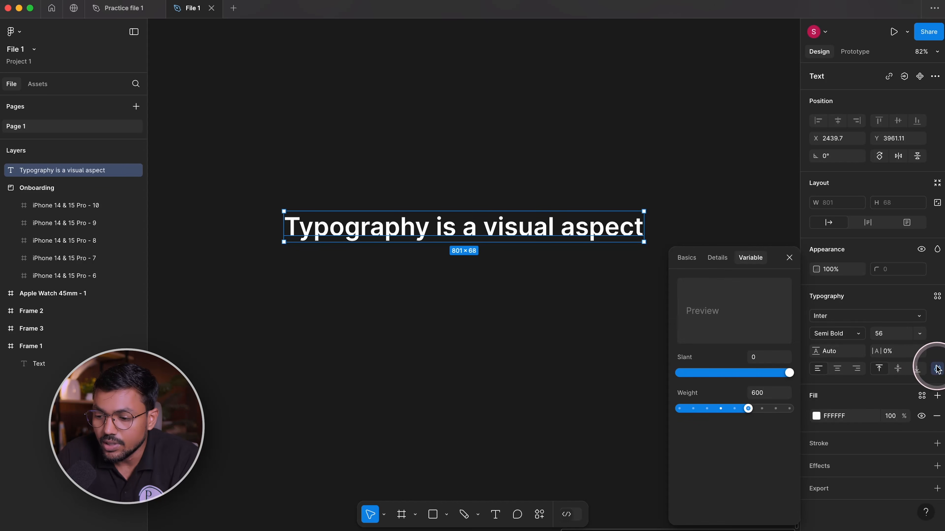
click(687, 258)
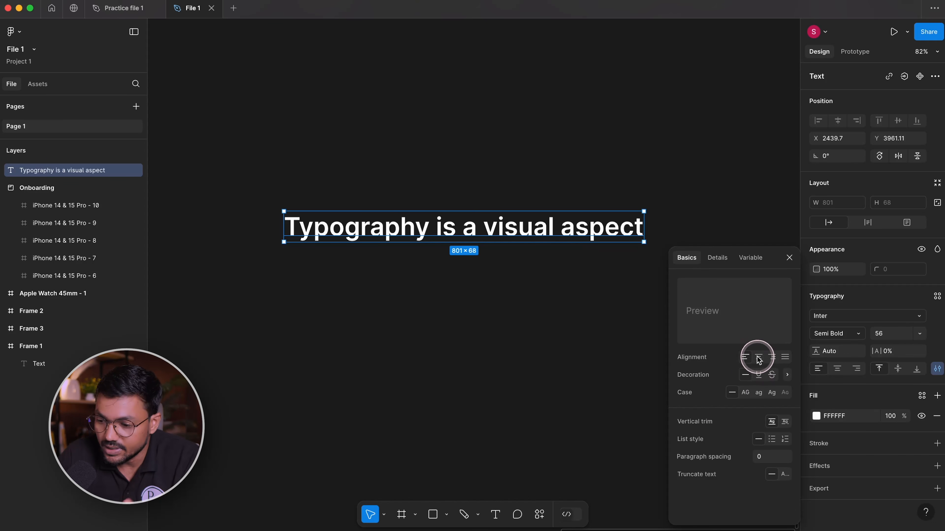
click(758, 357)
click(748, 357)
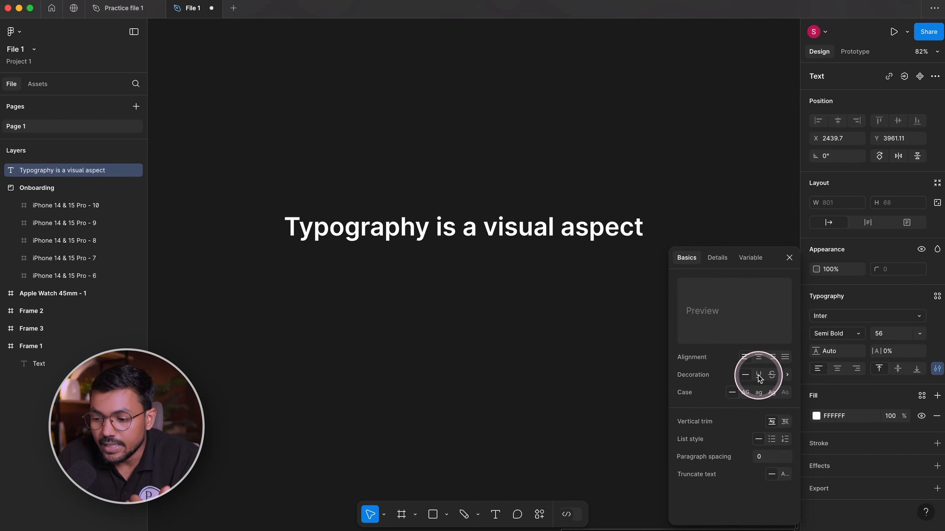
- Try strikethrough on the heading, clear it, and apply an underline instead
click(771, 376)
click(749, 373)
click(759, 374)
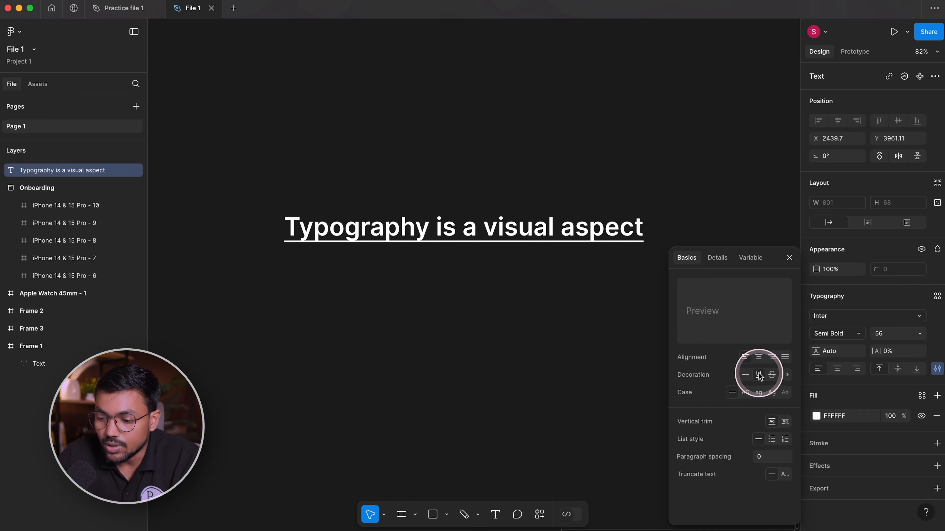
- Set the heading underline's thickness to 9% and its offset to 25%
click(788, 376)
mouse_move(713, 410)
mouse_down()
mouse_move(801, 416)
mouse_move(727, 410)
mouse_up()
drag(766, 451, 795, 455)
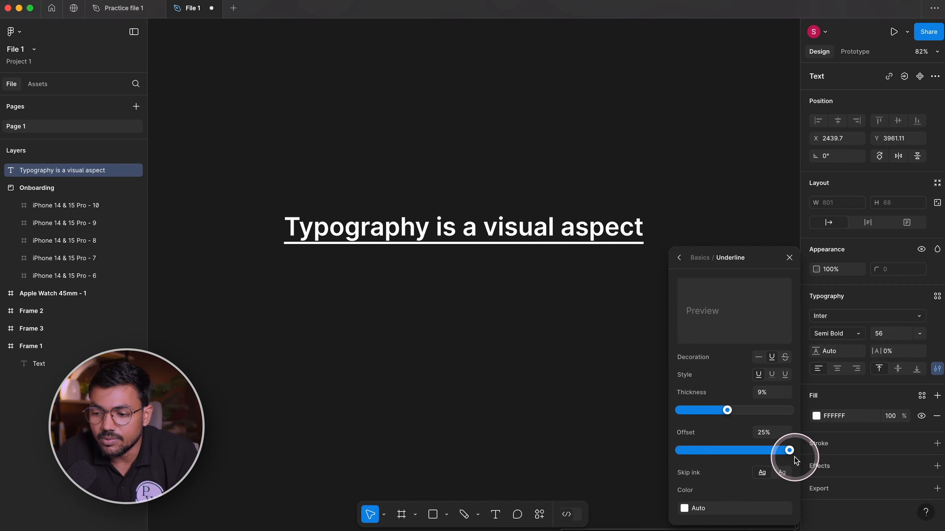
click(682, 257)
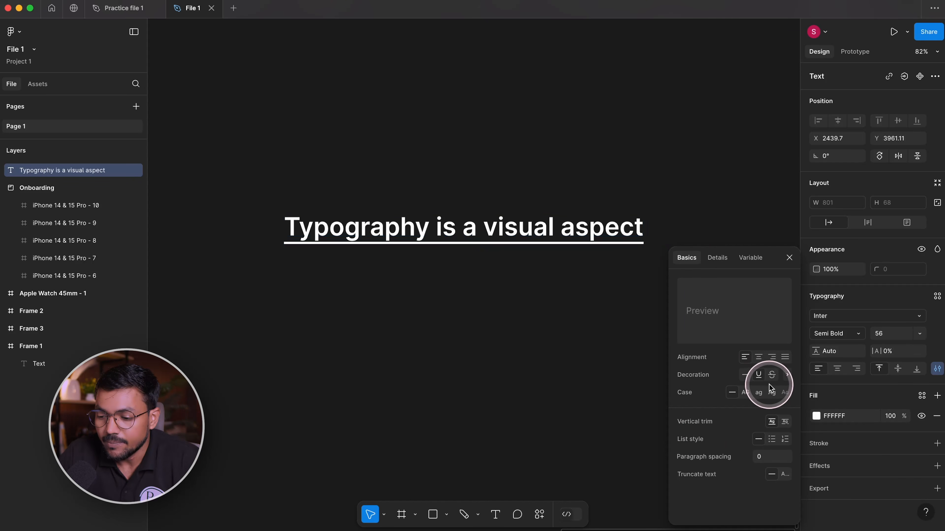
- Try uppercase, lowercase and title case on the heading, then restore its original case and remove the underline
click(745, 393)
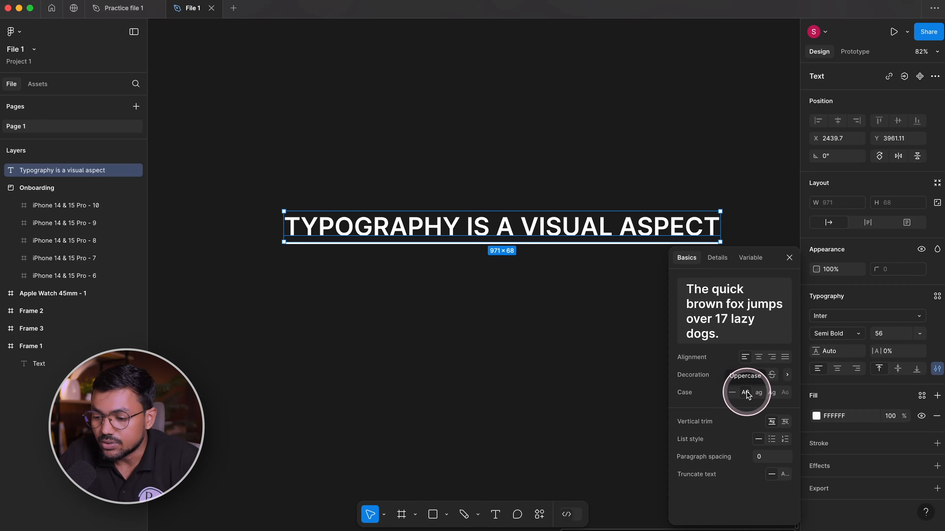
click(759, 393)
click(772, 394)
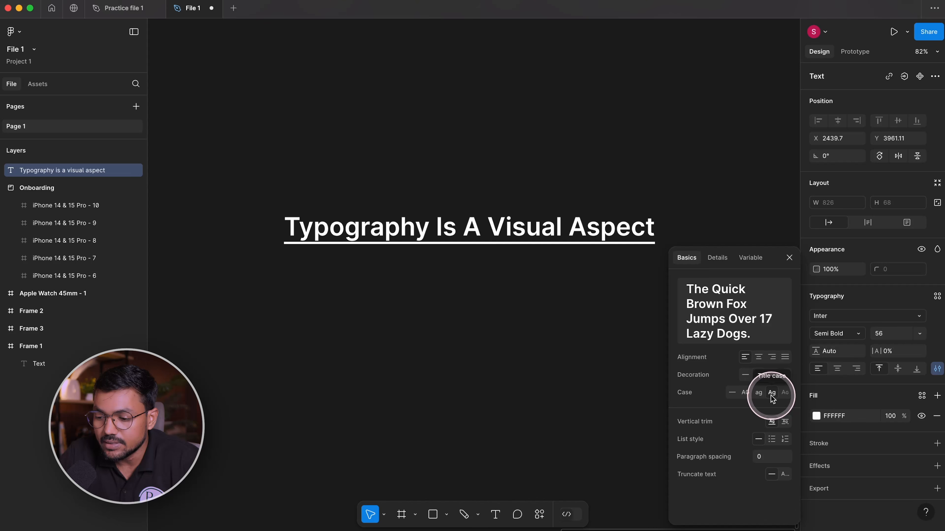
click(735, 395)
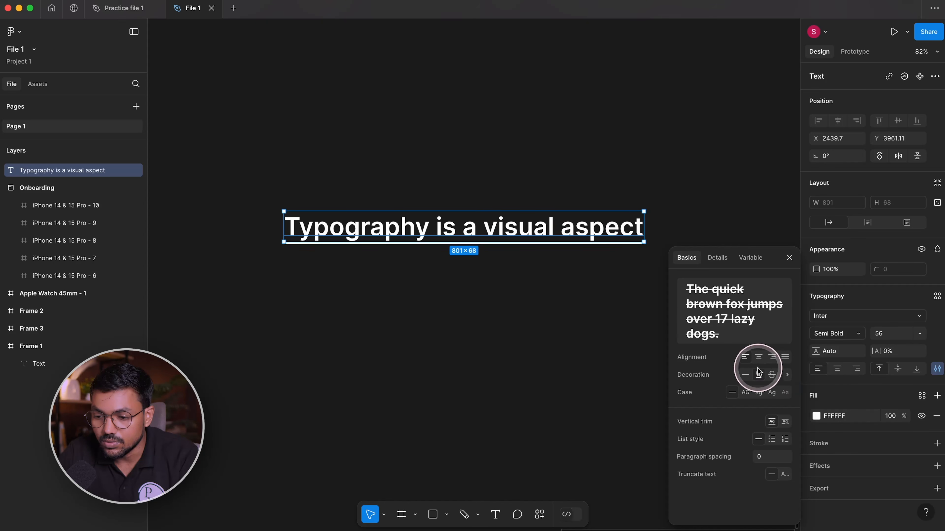
click(748, 374)
- Examine the empty space above and below the letters inside the heading's text box
scroll(559, 238, up, 5)
scroll(539, 175, down, 7)
scroll(638, 199, up, 5)
scroll(638, 199, up, 5)
scroll(707, 190, up, 5)
scroll(608, 401, down, 6)
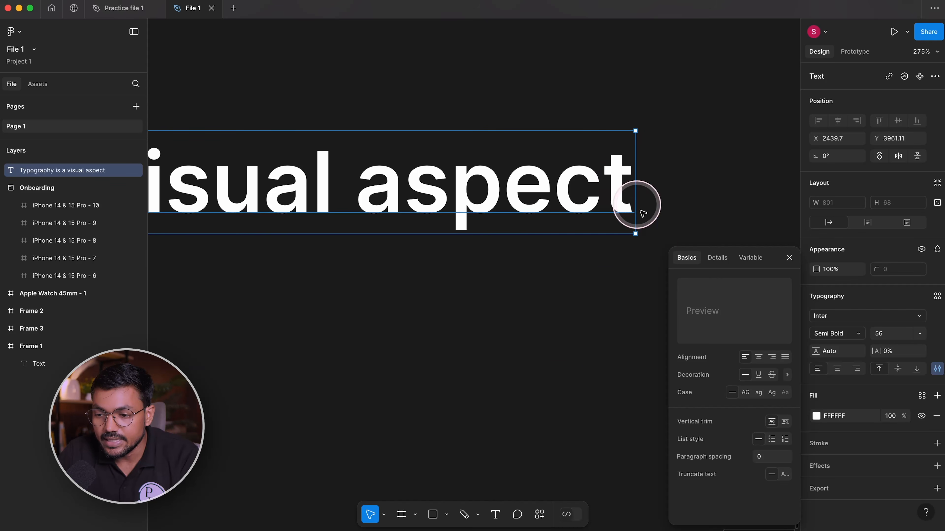
mouse_move(596, 236)
mouse_down()
mouse_move(591, 168)
mouse_move(594, 226)
mouse_up()
drag(613, 133, 608, 170)
key(super+z)
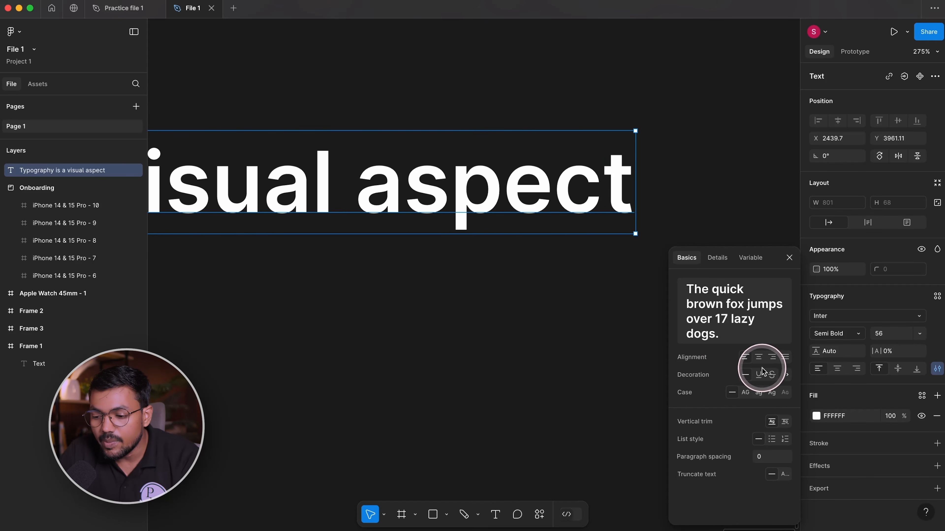
- Trim the heading's text box vertically to cap height and baseline, and inspect its fit around the word "aspect"
click(785, 422)
scroll(643, 194, up, 5)
scroll(642, 195, up, 2)
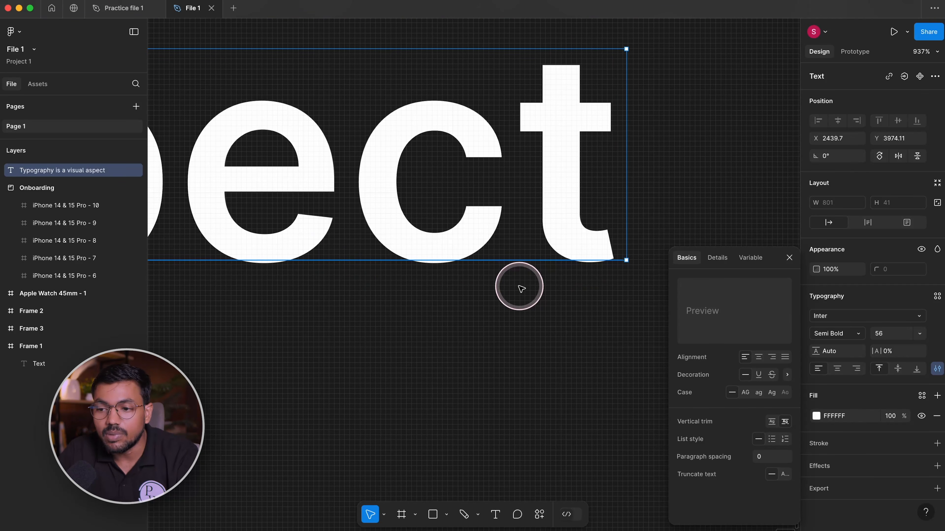
scroll(601, 144, down, 3)
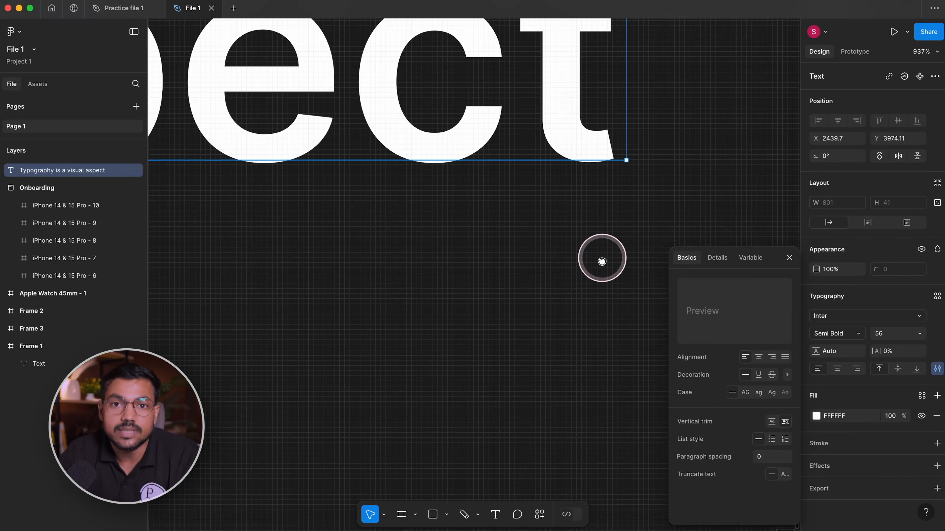
scroll(601, 258, up, 3)
scroll(564, 232, down, 2)
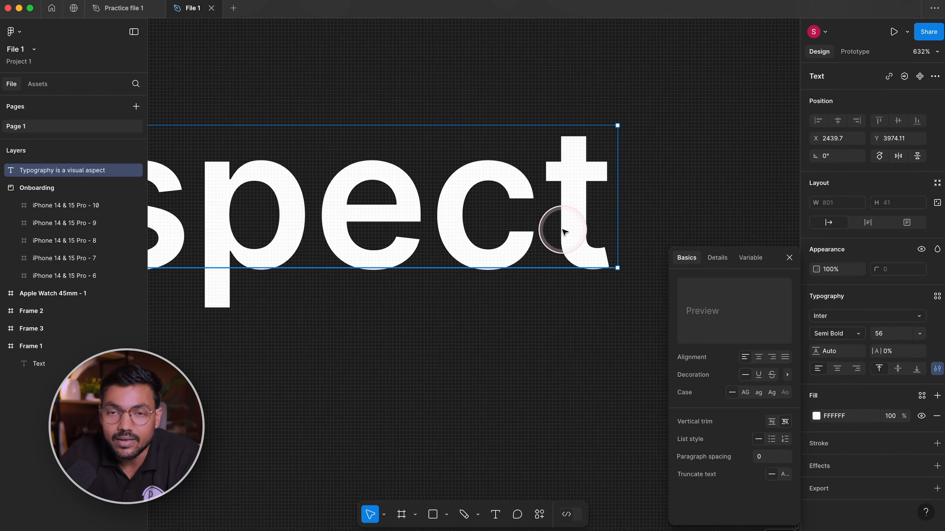
scroll(575, 195, left, 2)
scroll(575, 195, up, 1)
- Restore the heading's standard vertical trim and compare it repeatedly with the tight trim, ending on standard
click(771, 424)
scroll(538, 204, down, 3)
scroll(524, 198, up, 1)
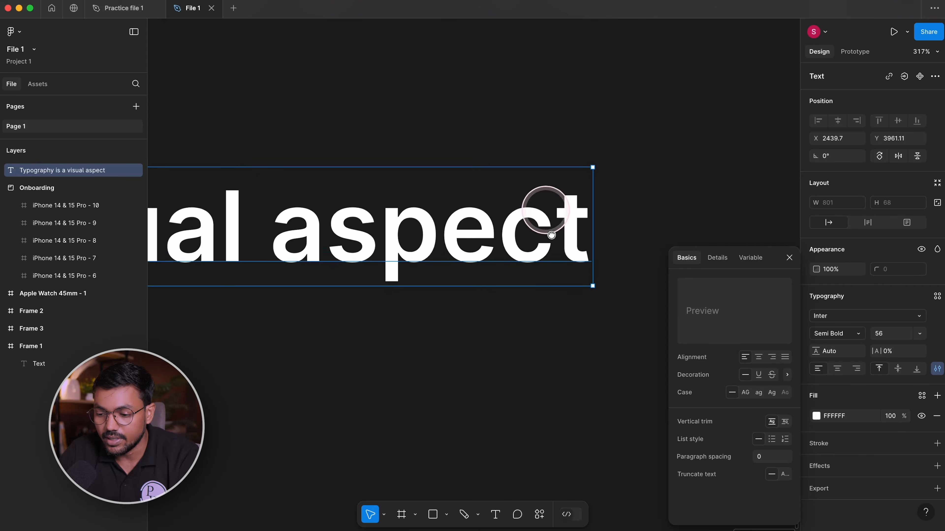
click(785, 423)
click(772, 424)
click(786, 424)
click(771, 424)
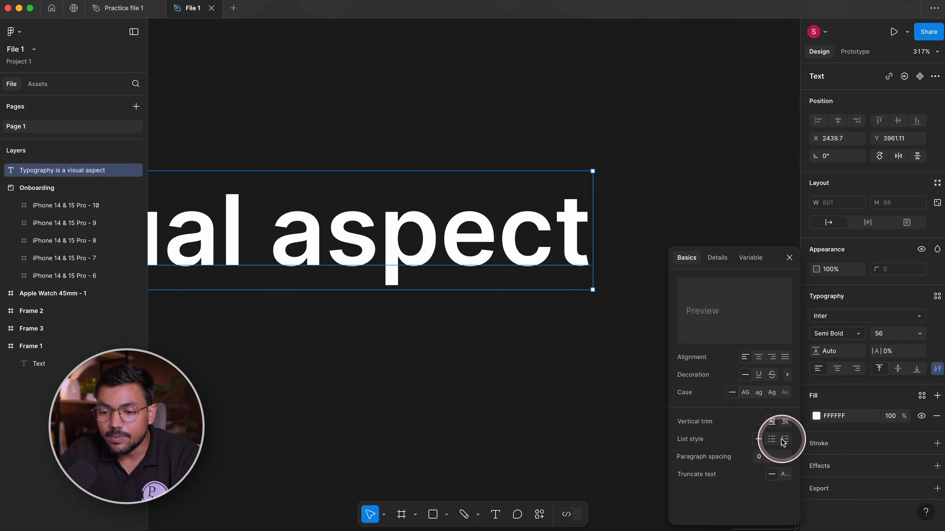
- Try the bulleted and numbered list styles on the heading, and keep the bulleted list
scroll(666, 267, down, 3)
scroll(369, 295, left, 5)
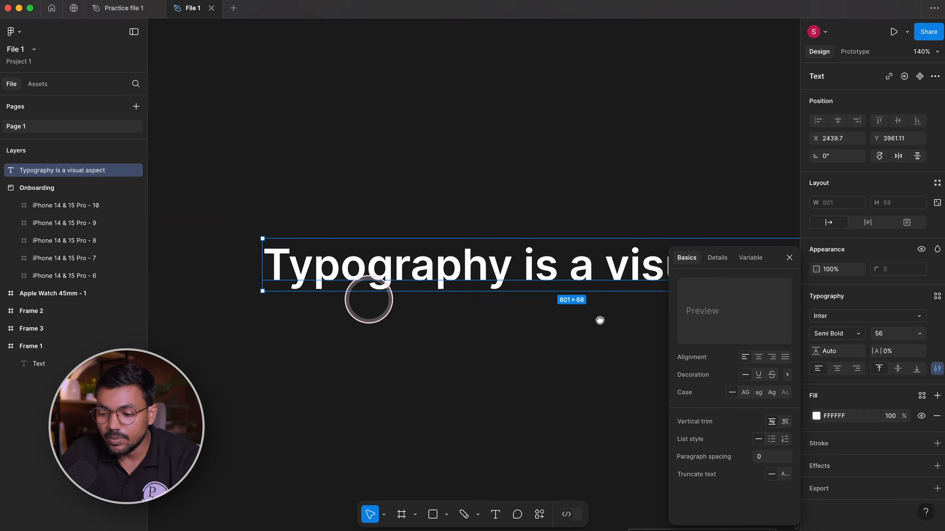
click(772, 439)
click(785, 440)
click(772, 440)
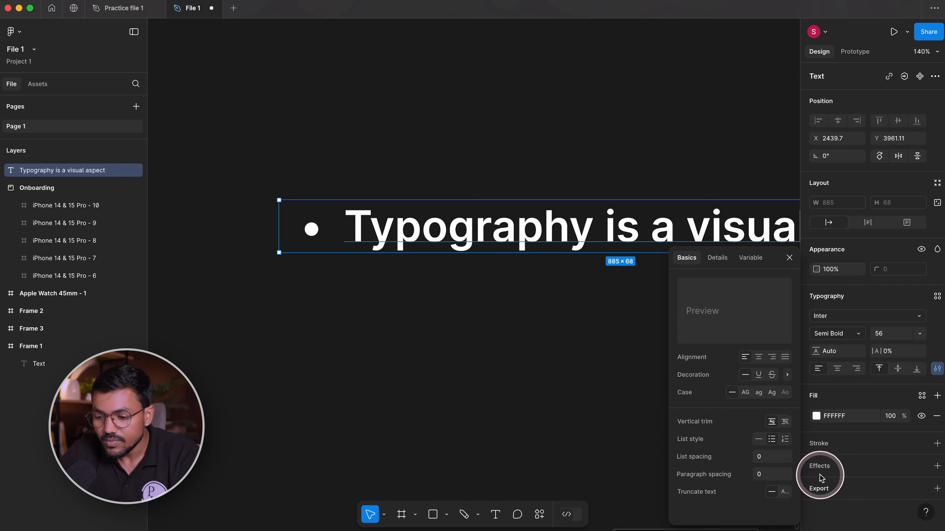
- Open the bulleted line for text editing and copy all of its text
scroll(366, 207, down, 3)
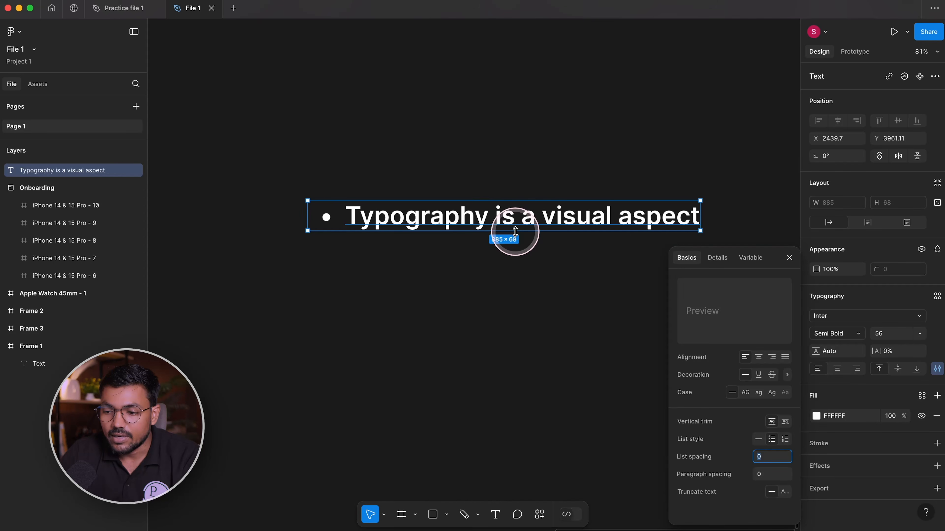
double_click(670, 196)
key(Right)
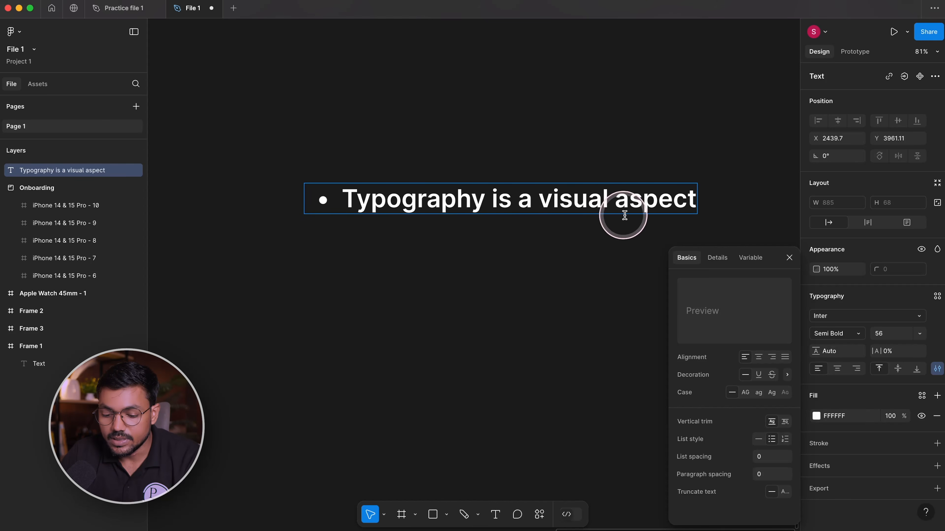
scroll(625, 215, up, 1)
click(652, 213)
key(super+a)
key(super+c)
key(Escape)
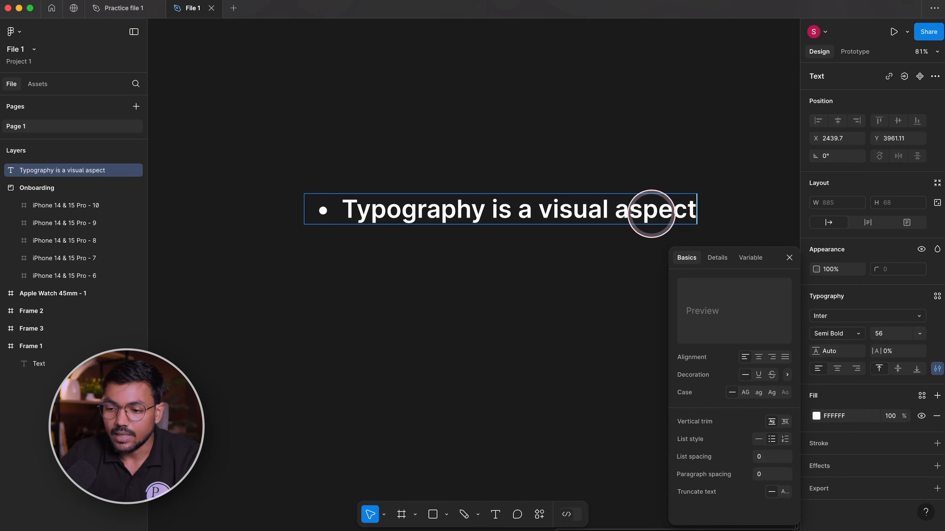
- Paste the copied line "Typography is a visual aspect" as three more bullets below the first
key(Return)
key(super+v)
key(Return)
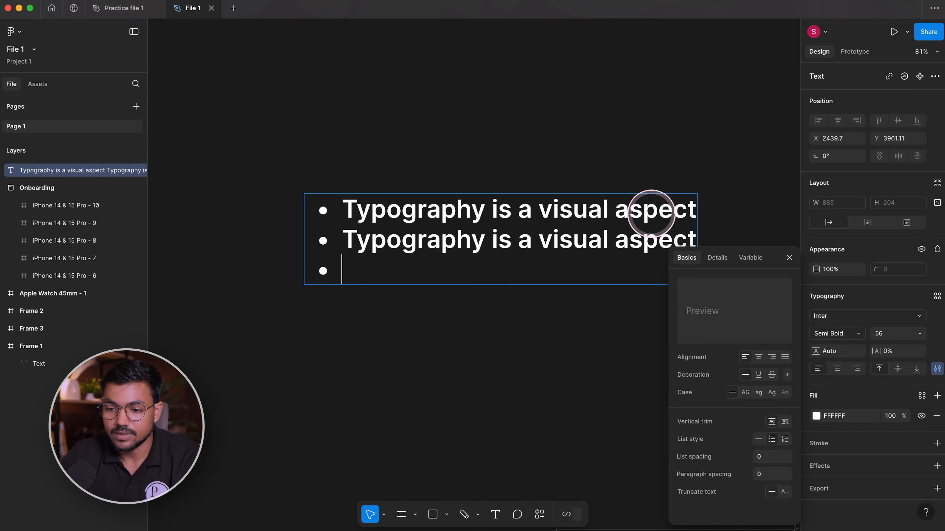
key(super+v)
key(Return)
key(super+v)
drag(598, 392, 565, 363)
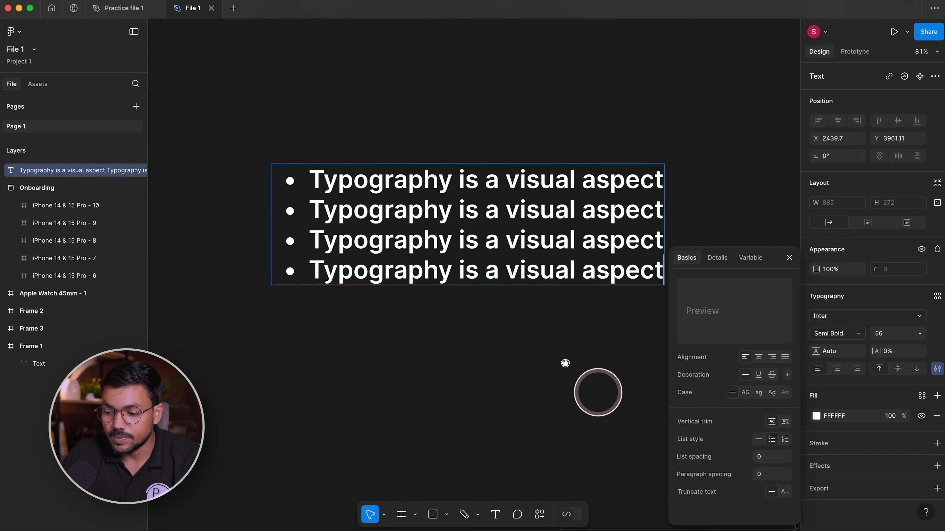
- Set the bulleted text's list spacing to 24 and its paragraph spacing to 16
key(Escape)
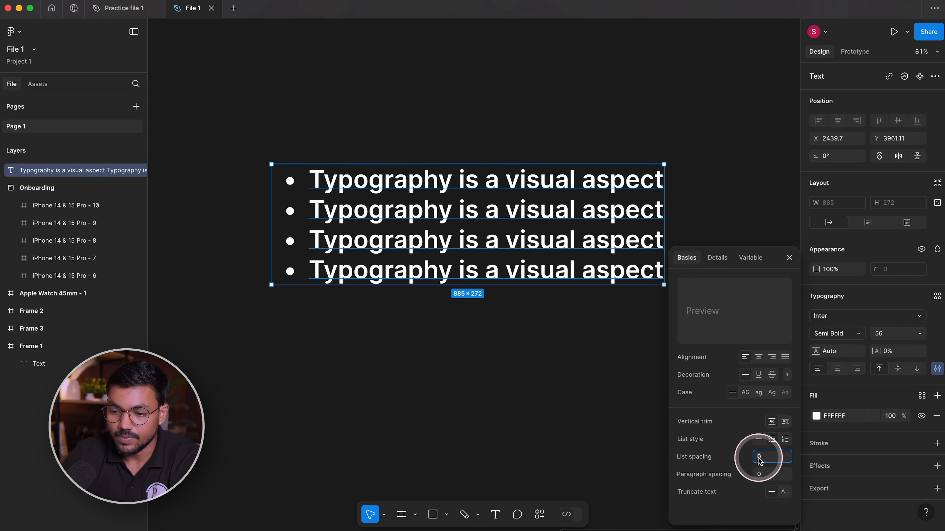
text(24)
key(Return)
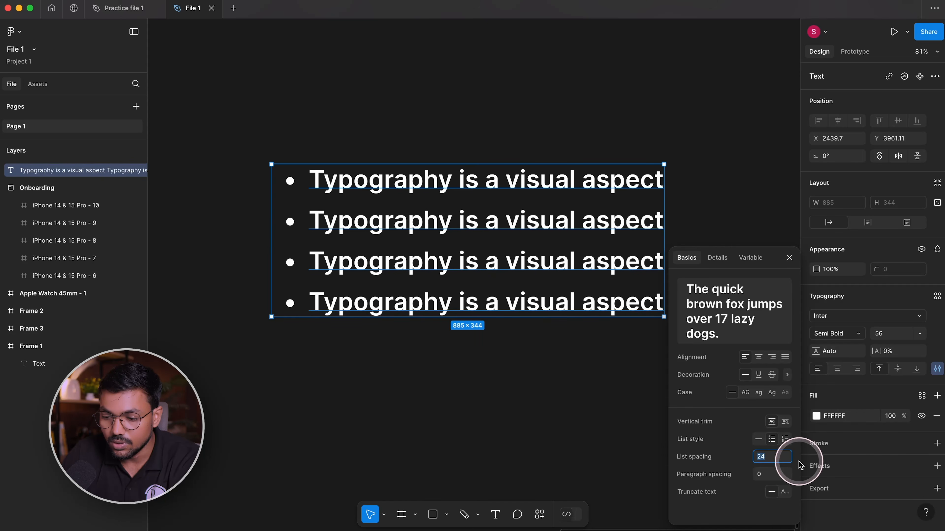
click(773, 474)
text(16)
key(Return)
- Split the third bullet before "aspect" and turn the split-off word into a line without a bullet
double_click(474, 242)
click(549, 264)
click(576, 257)
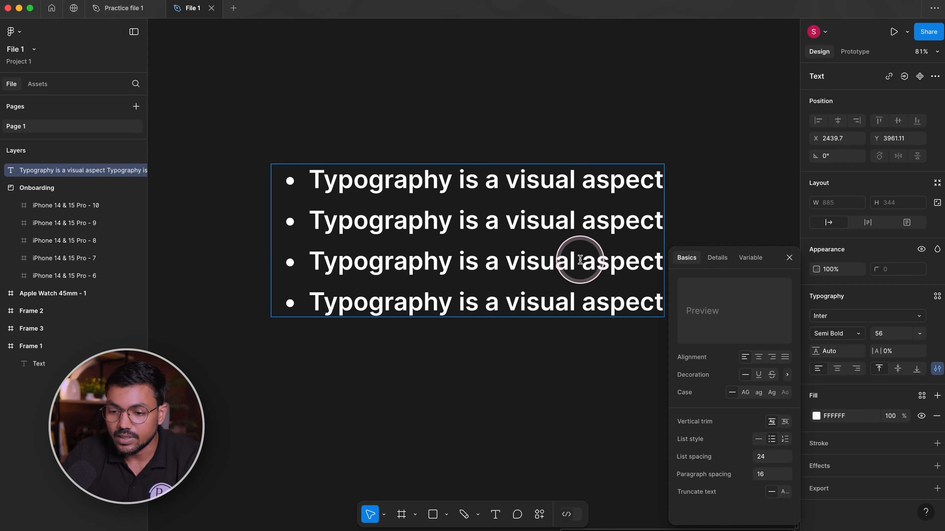
key(Return)
key(BackSpace)
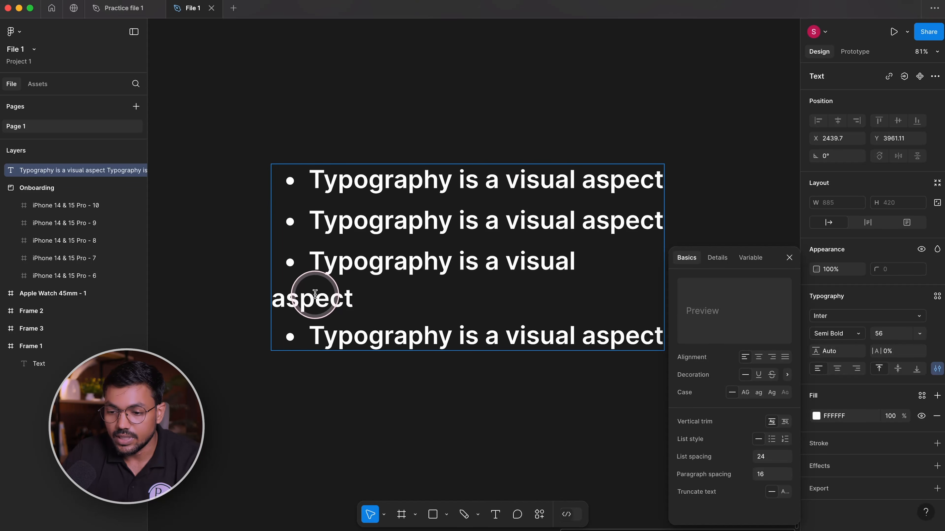
- Set the paragraph spacing to 0 for the third bullet and its unbulleted "aspect" line
click(361, 294)
drag(361, 294, 270, 253)
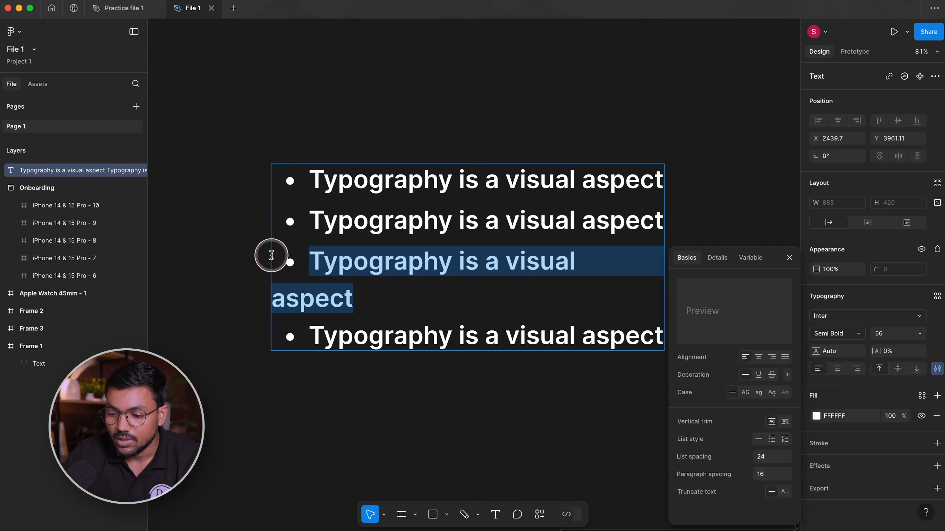
click(763, 477)
text(0)
key(Return)
drag(366, 289, 294, 244)
click(365, 290)
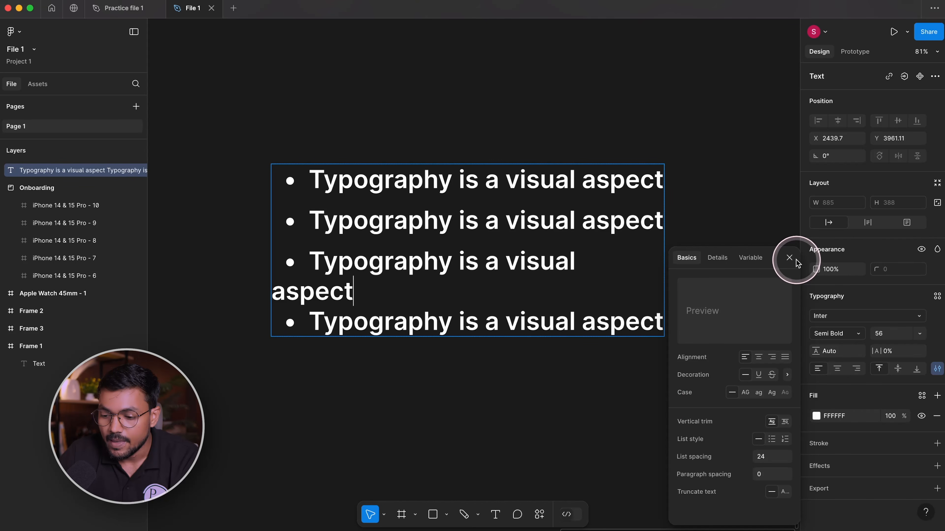
- Turn on text truncation for the bulleted text and resize its box to about 760 × 120
click(785, 491)
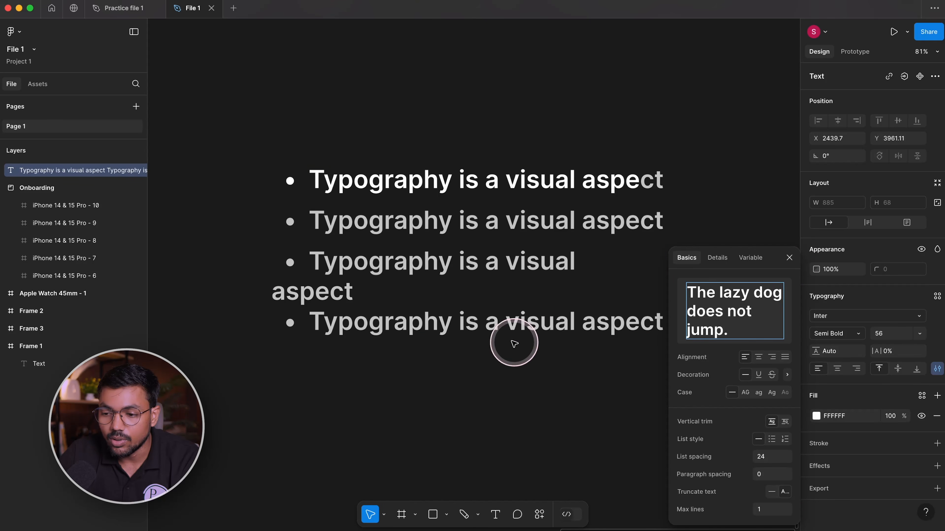
key(Escape)
click(688, 186)
click(658, 184)
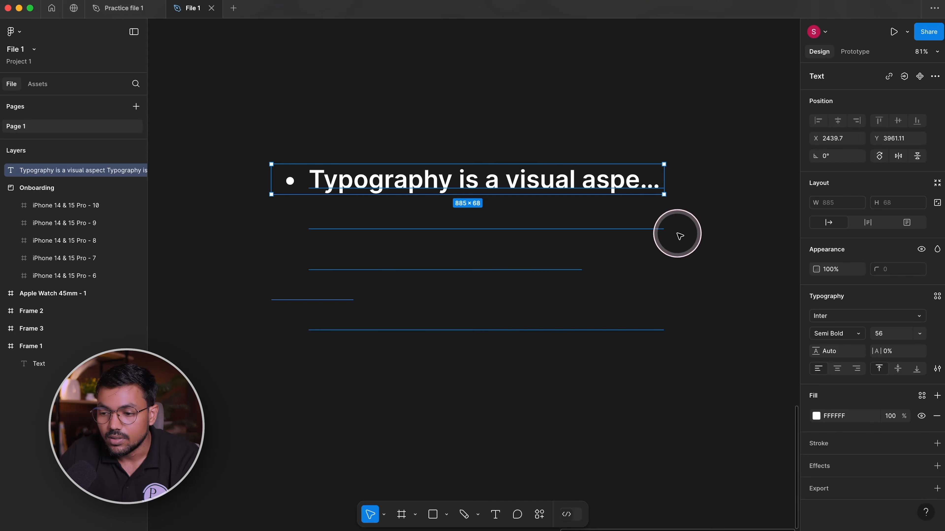
drag(664, 193, 611, 222)
click(692, 88)
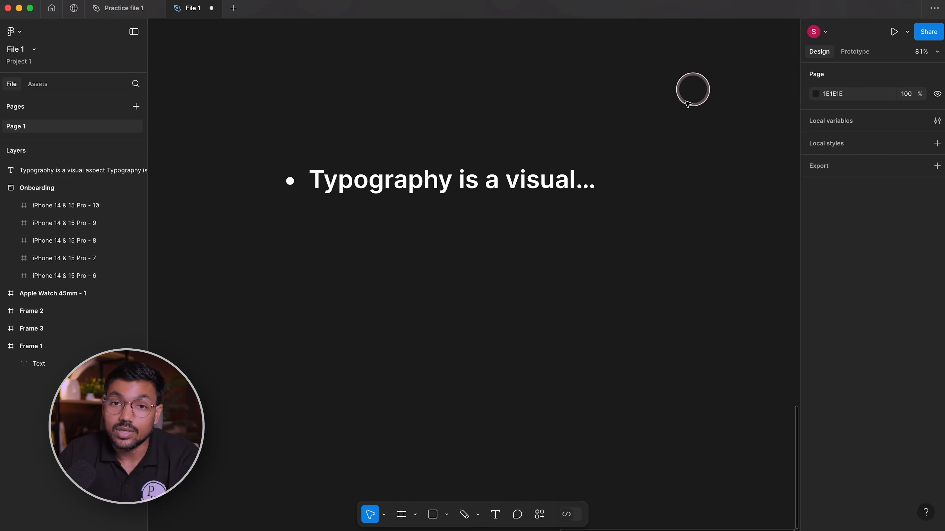
click(600, 175)
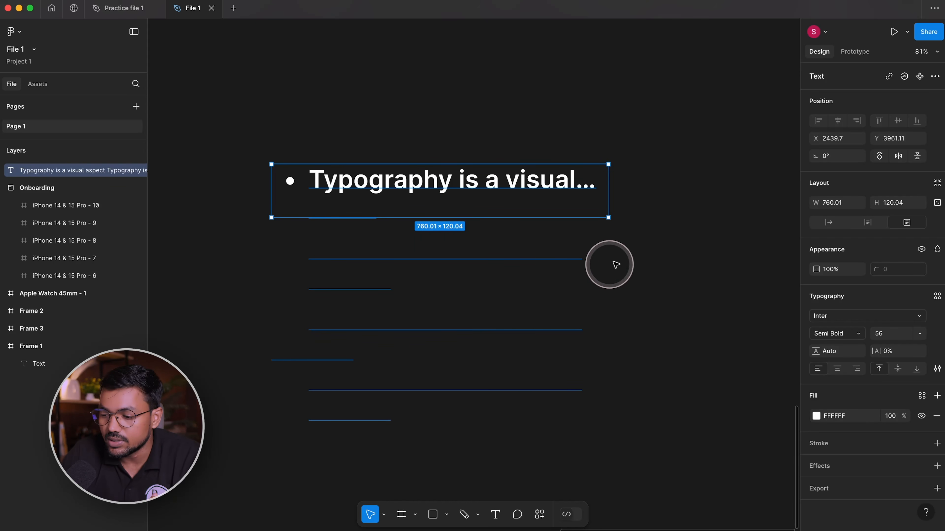
- Review the text's detailed type features and its variable font settings for slant and weight
click(936, 368)
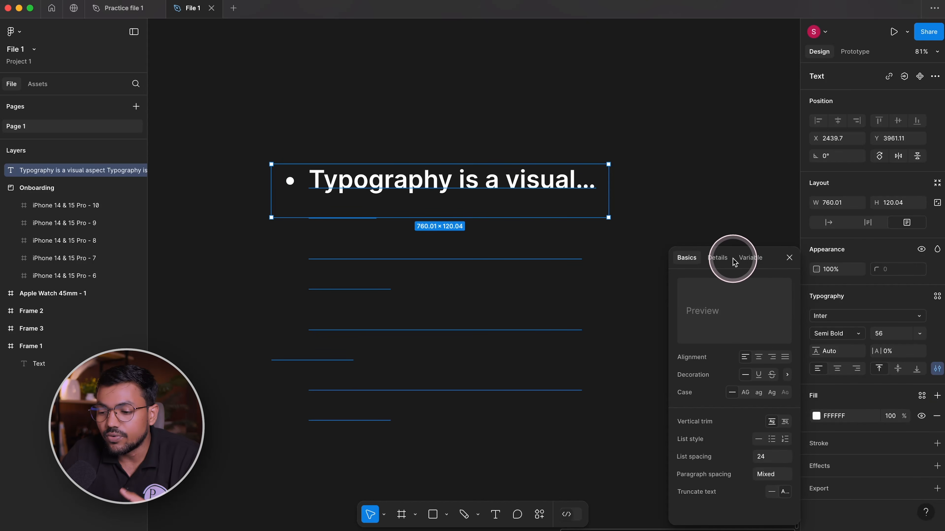
click(717, 258)
scroll(735, 424, down, 10)
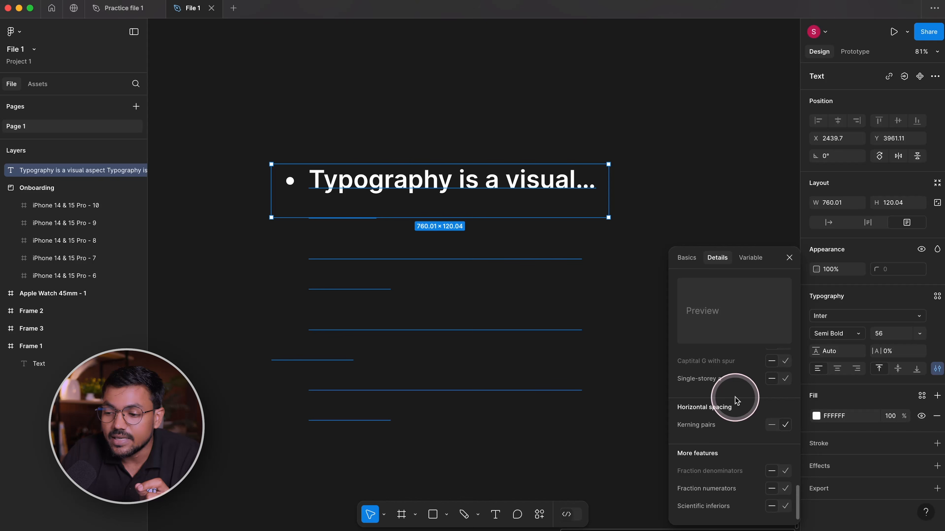
click(789, 258)
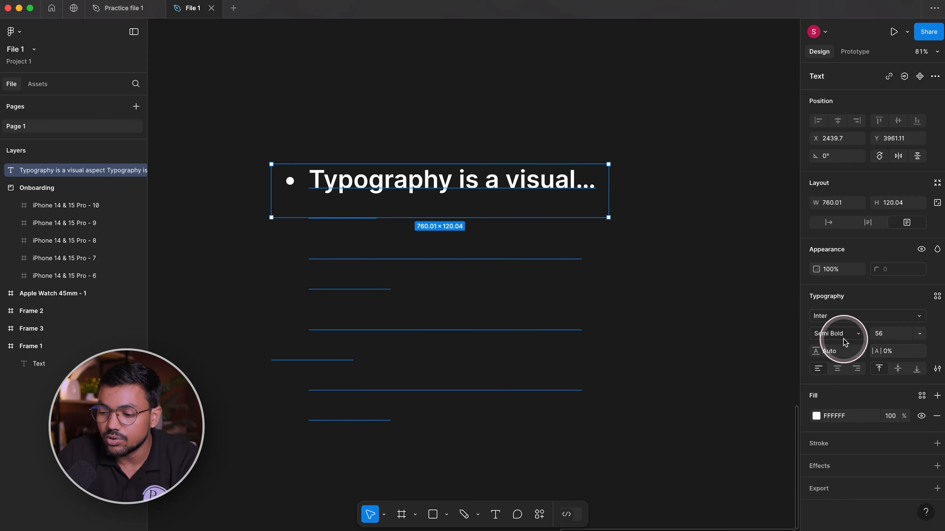
click(938, 369)
click(750, 258)
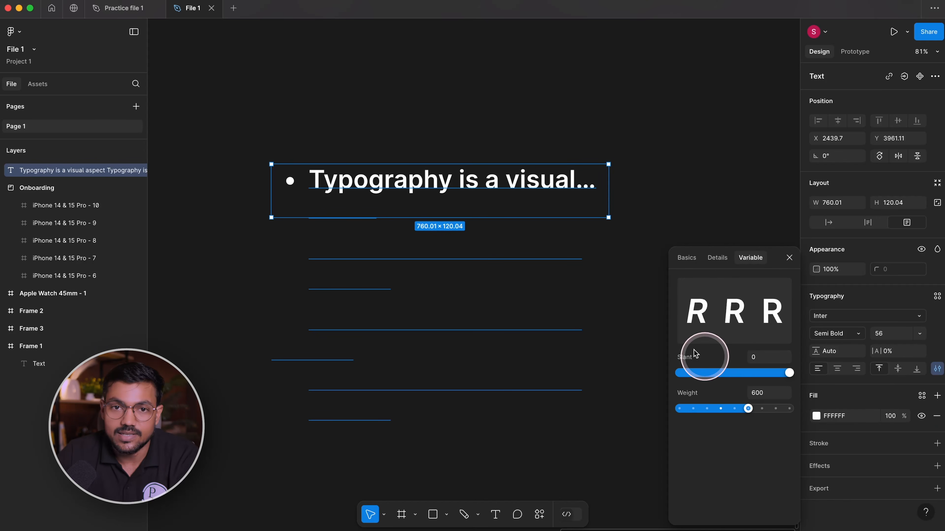
click(788, 258)
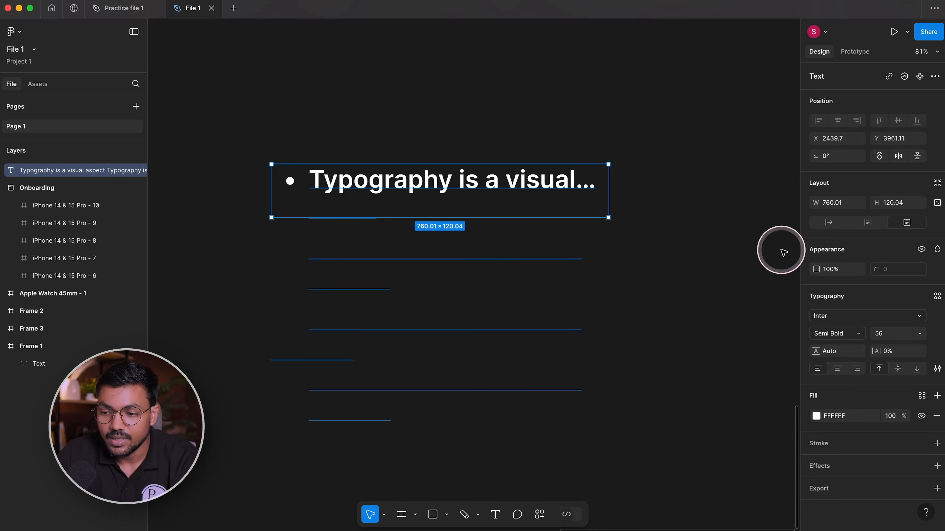
- Mark a rectangular comment area in the upper part of the iPhone 14 & 15 Pro - 6 frame
scroll(703, 155, down, 5)
scroll(701, 159, down, 2)
drag(701, 161, 703, 252)
click(702, 252)
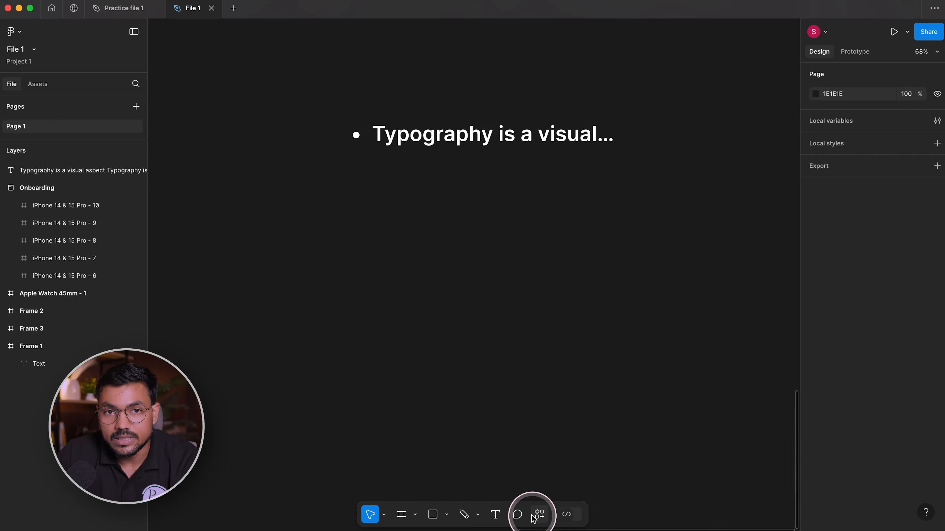
click(517, 515)
scroll(532, 169, up, 5)
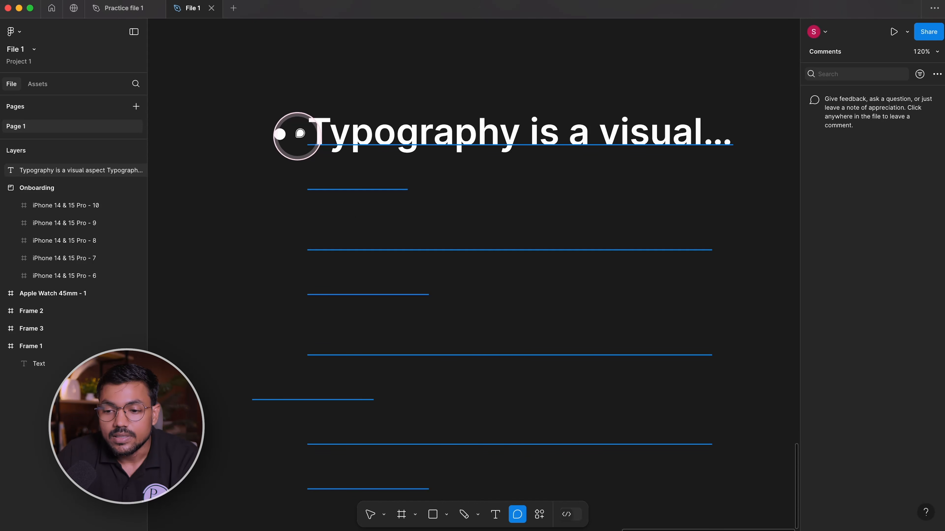
scroll(407, 169, down, 10)
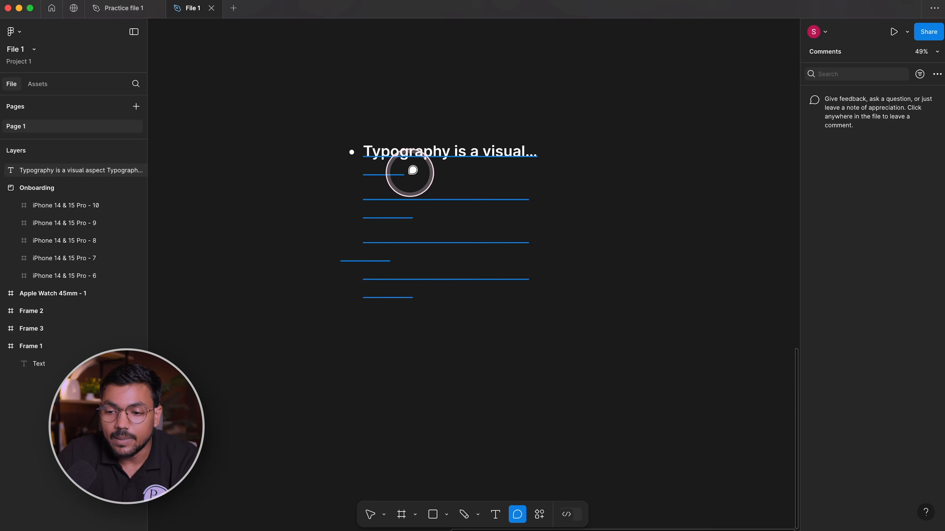
scroll(424, 190, left, 5)
scroll(512, 291, up, 10)
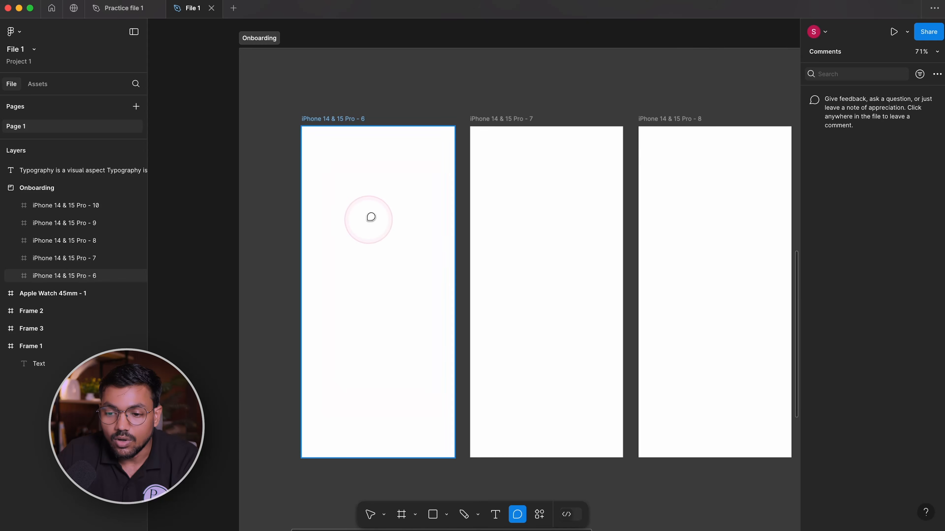
drag(344, 183, 365, 201)
drag(432, 258, 432, 259)
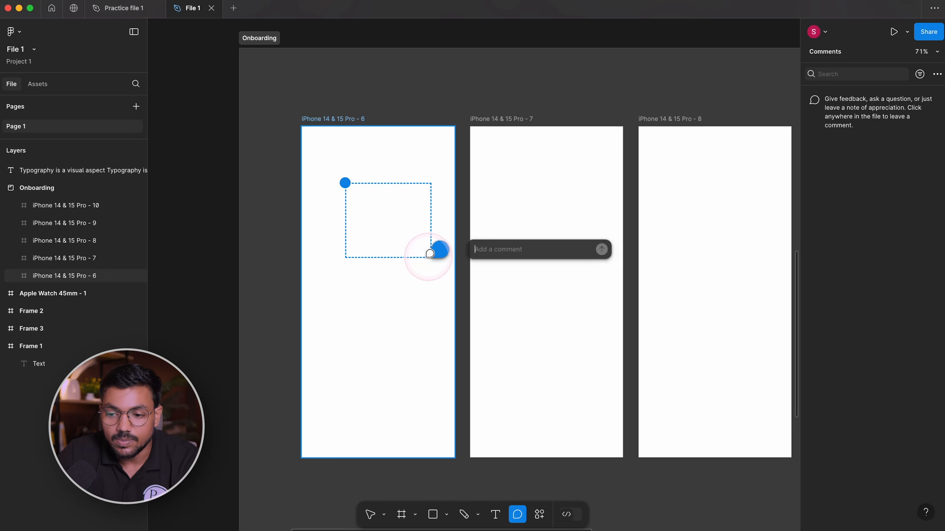
- Post the comment "Add card overhere!" on the marked area
scroll(373, 238, up, 5)
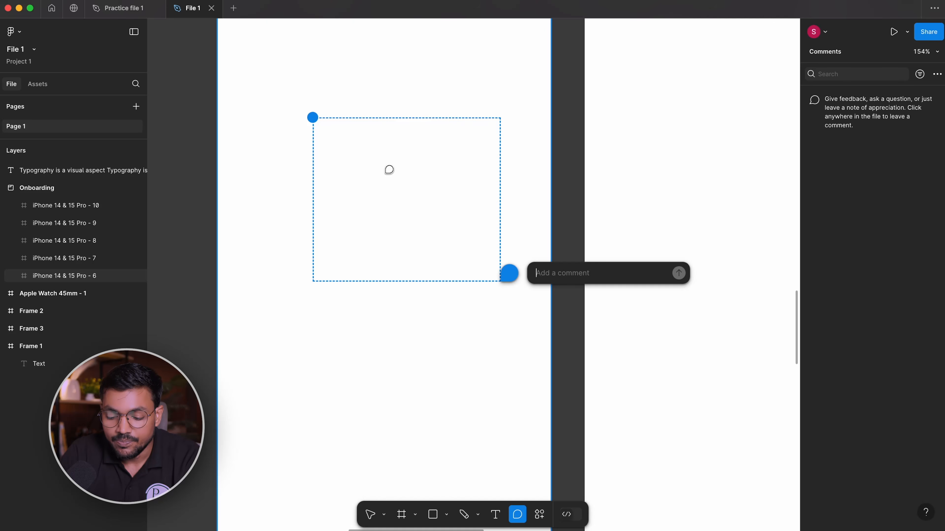
text(Add card overhere!)
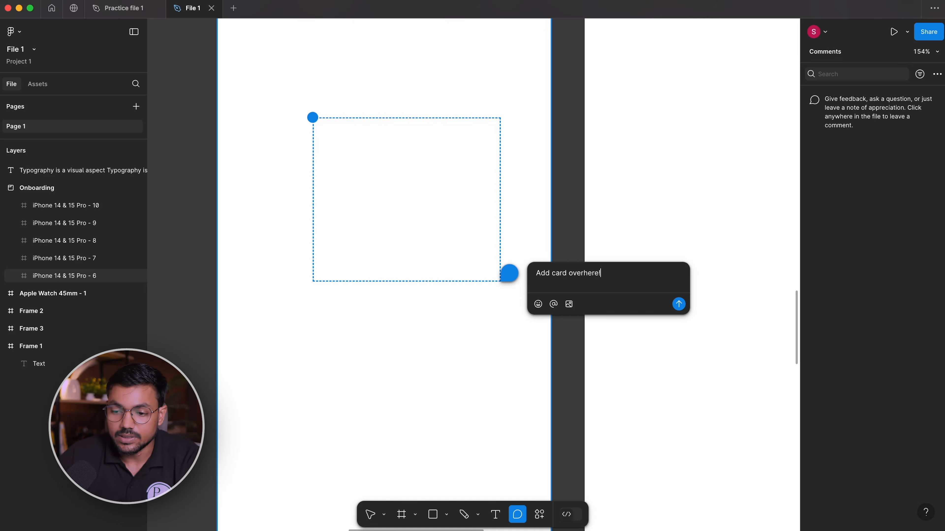
key(Return)
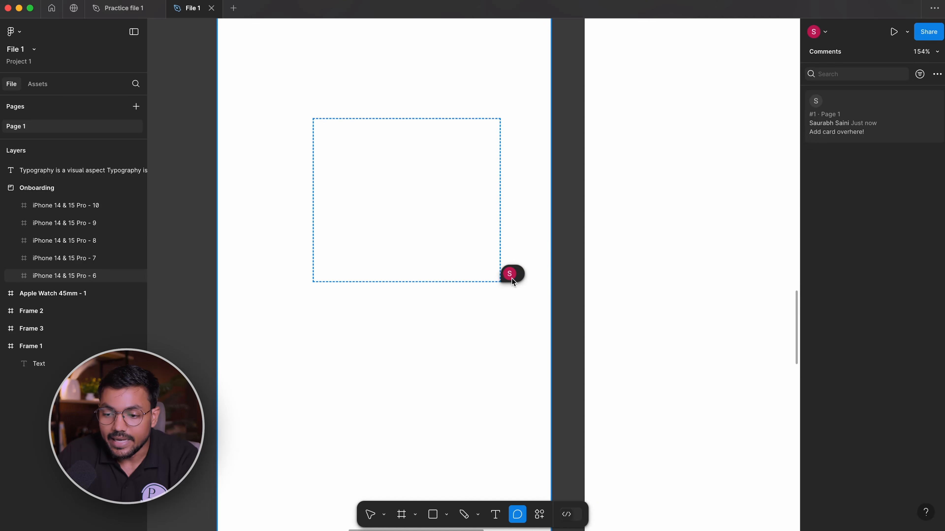
- Try replying to the comment with a collaborator mention and "Change this", decline sharing the file, and close the thread
click(509, 274)
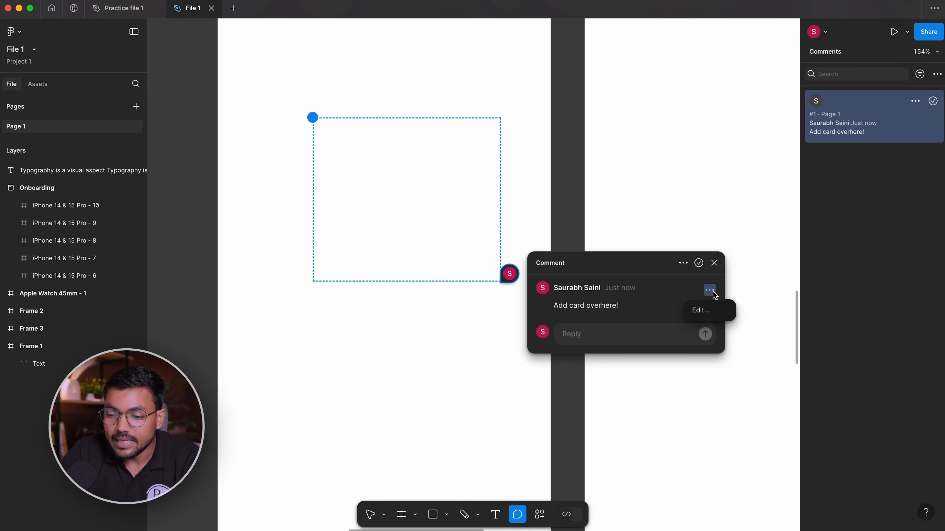
click(590, 337)
text(@s)
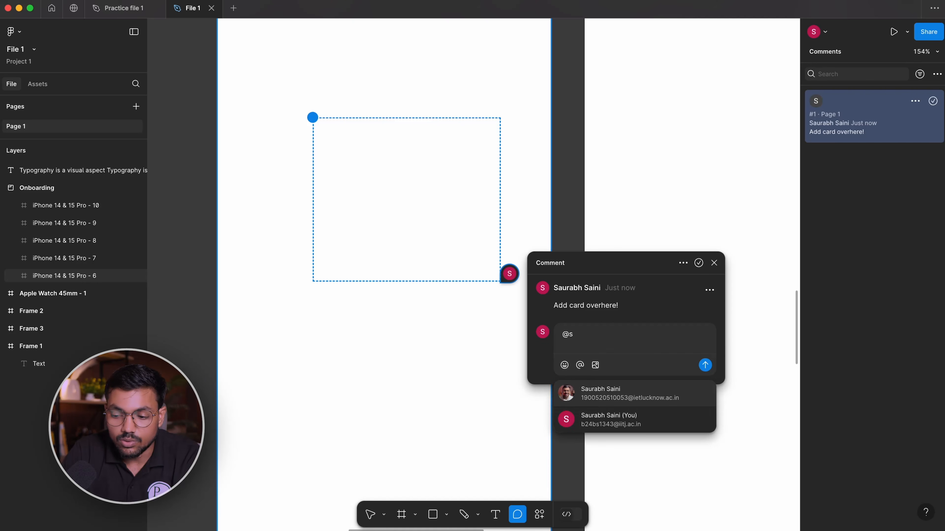
click(629, 395)
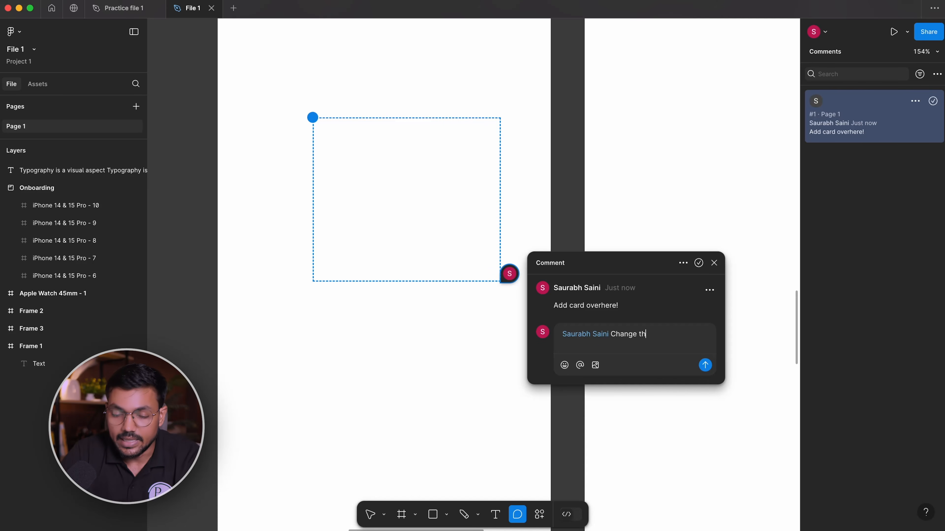
key(Return)
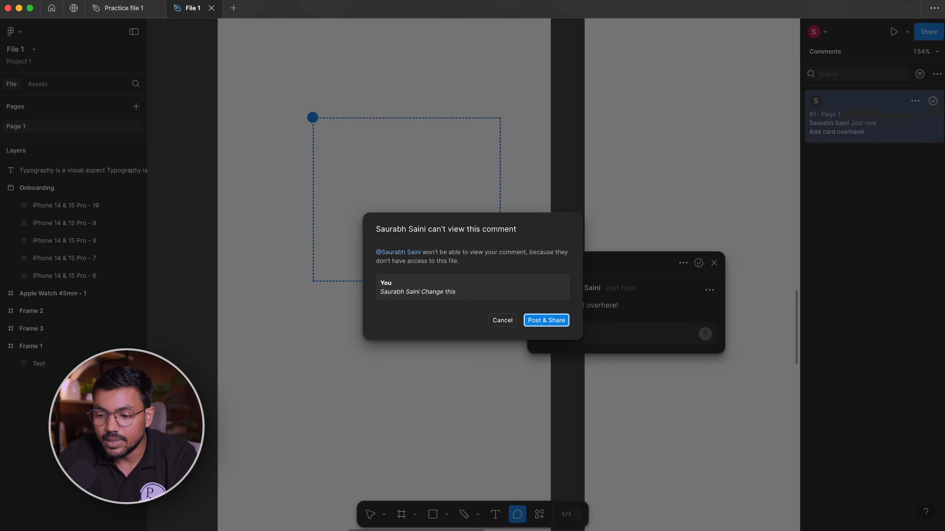
click(502, 321)
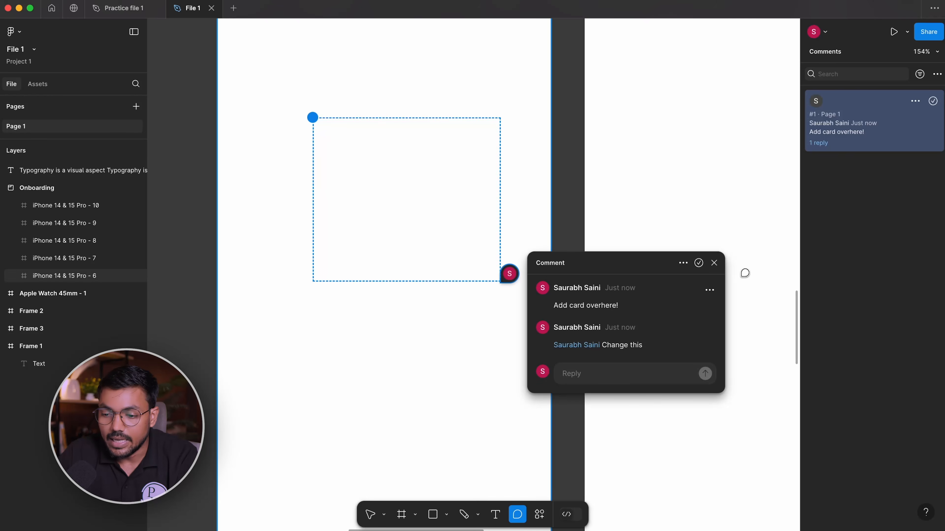
click(714, 263)
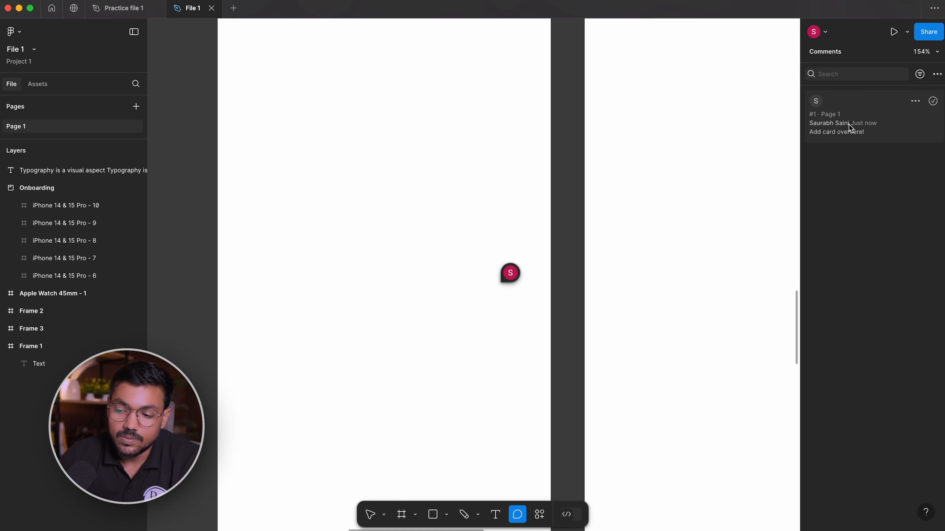
- Add two more comments, "gg" and "hh", below the first one on the iPhone 14 & 15 Pro - 6 frame
scroll(582, 243, right, 1)
scroll(449, 348, down, 3)
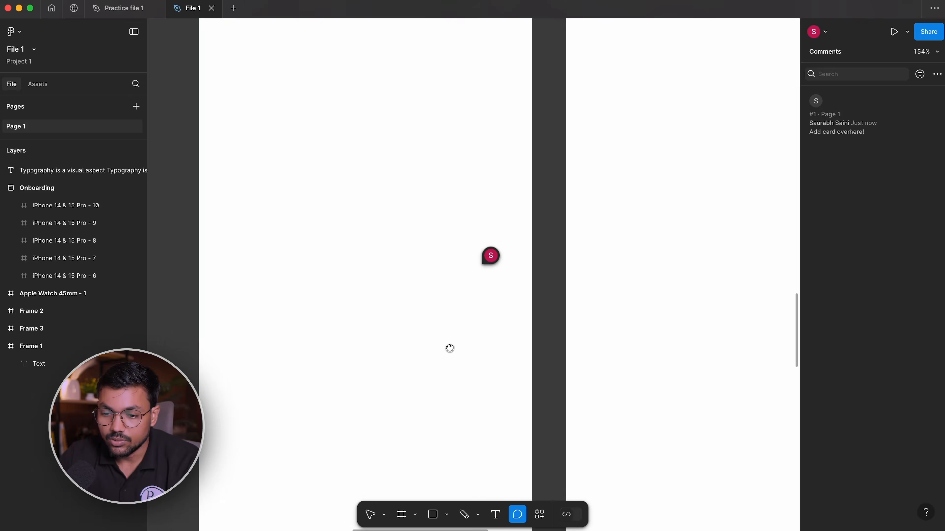
click(344, 247)
text(gg)
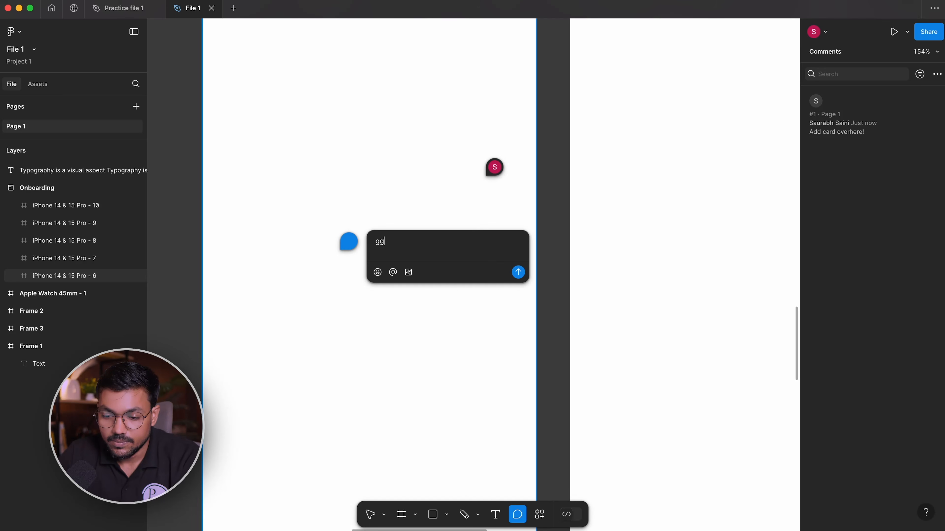
key(Return)
click(331, 374)
text(hh)
key(Return)
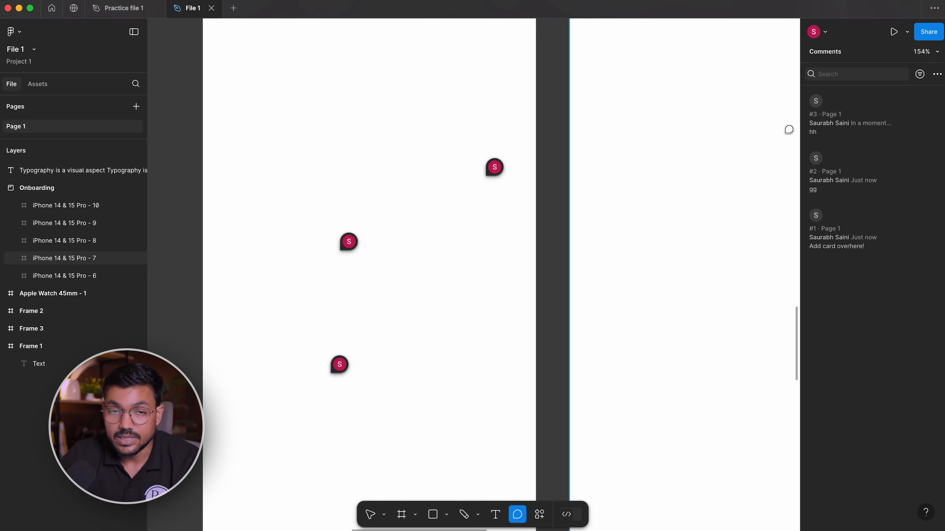
- Open the page's comments one after another from the comment list to locate each on the canvas
click(862, 183)
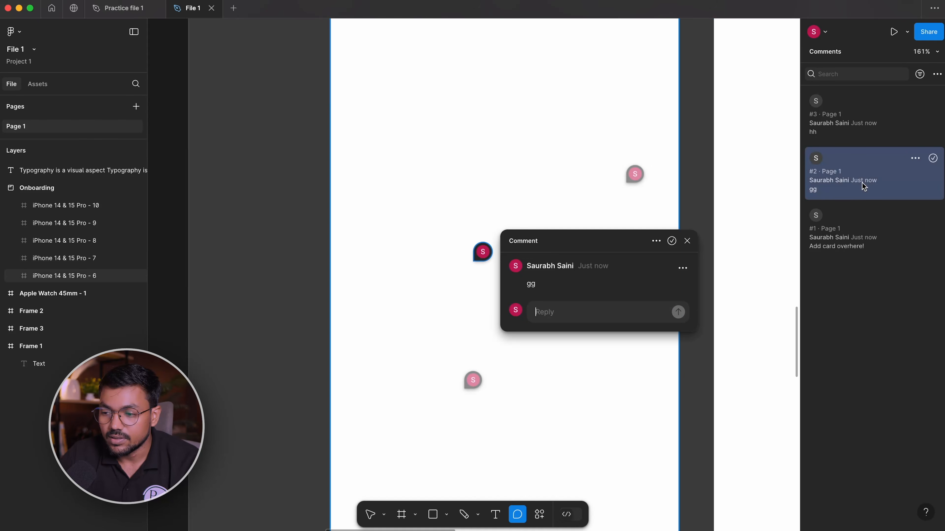
click(845, 123)
key(Escape)
click(871, 182)
click(867, 124)
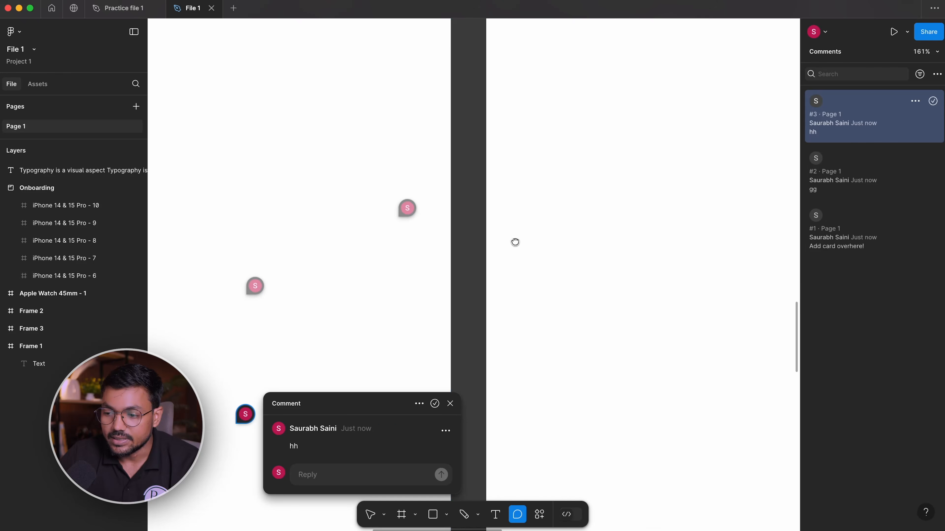
click(876, 225)
click(880, 117)
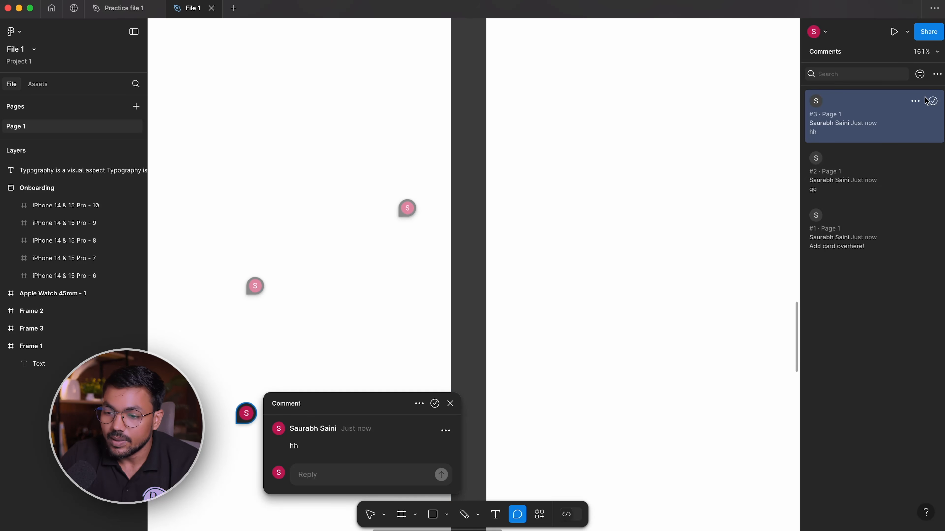
- Resolve the "hh" comment and leave comment mode
click(932, 101)
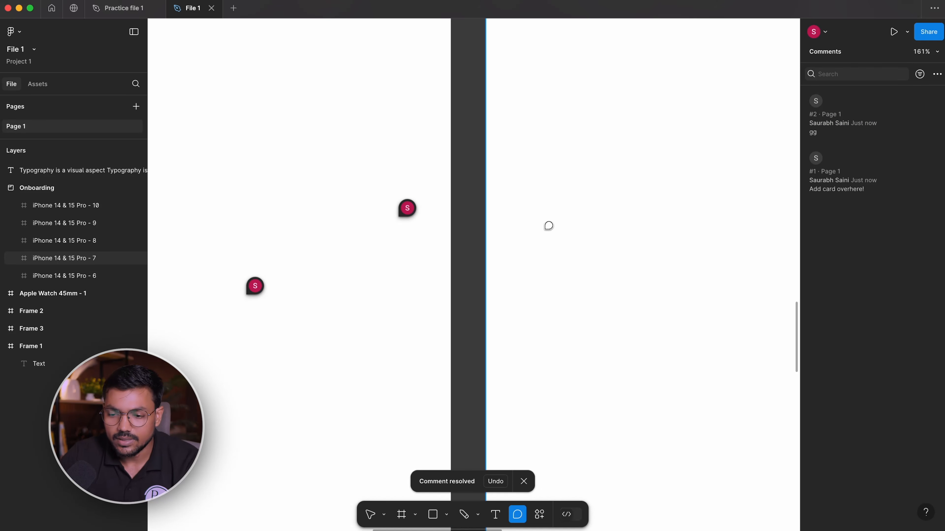
key(v)
scroll(483, 246, left, 2)
click(527, 249)
click(511, 253)
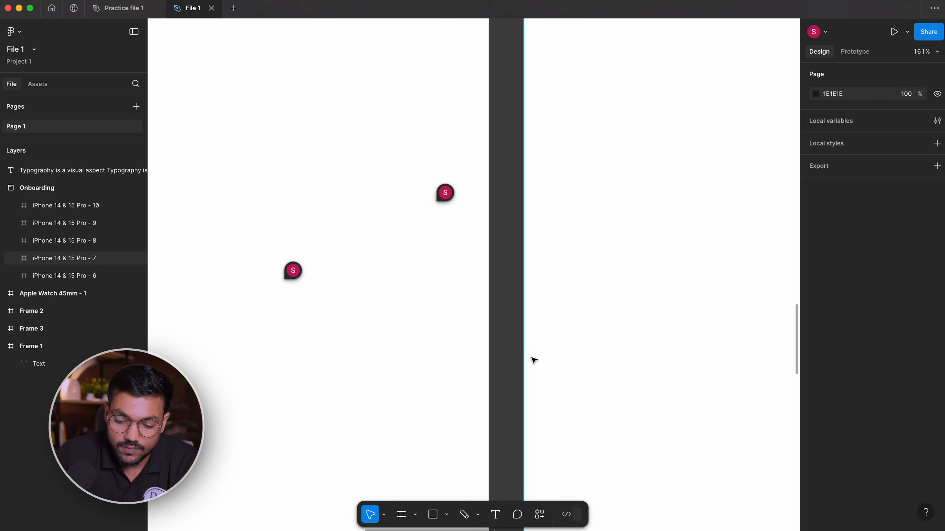
- Look through the assets and the plugins and widgets in the actions search, plus the file's asset libraries
click(540, 514)
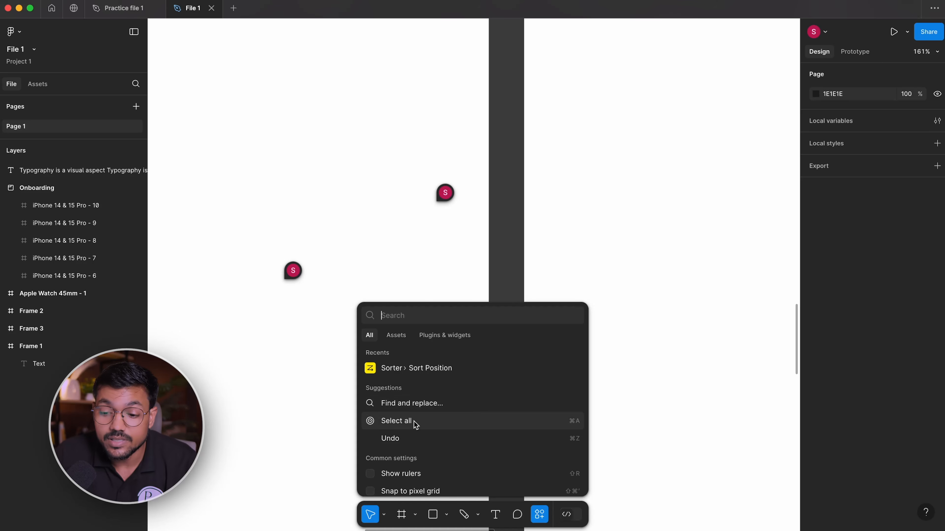
click(397, 335)
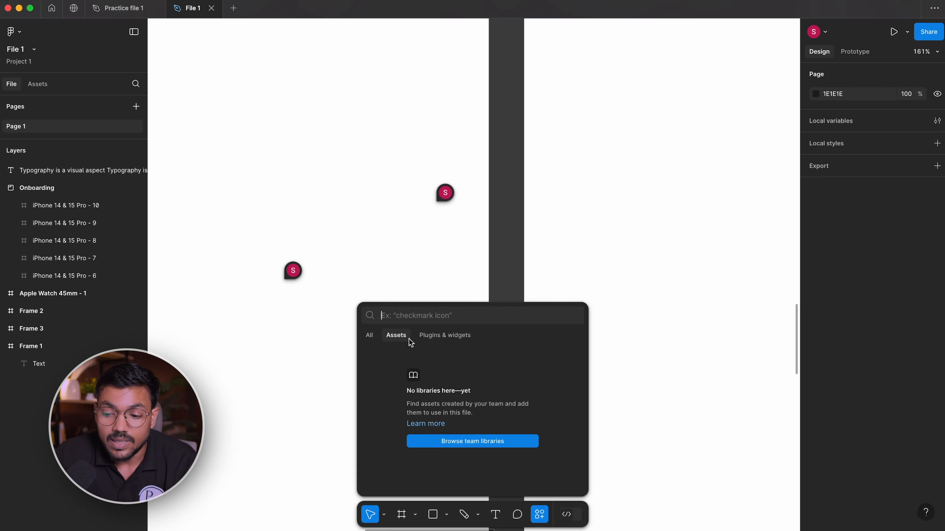
click(423, 338)
click(393, 338)
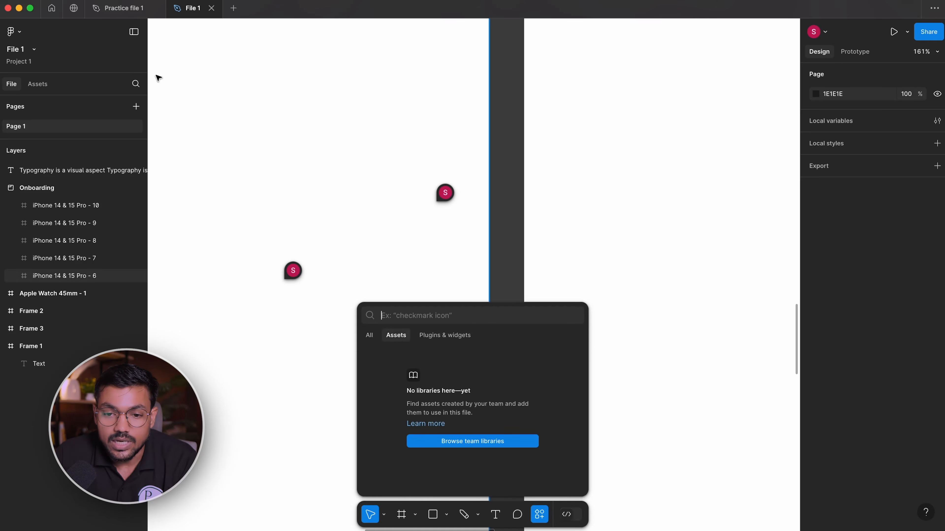
click(38, 83)
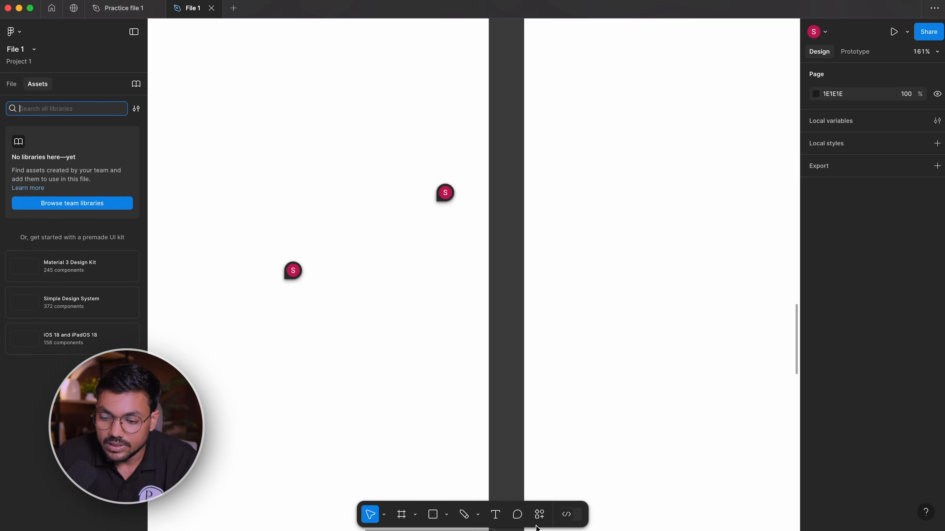
click(540, 515)
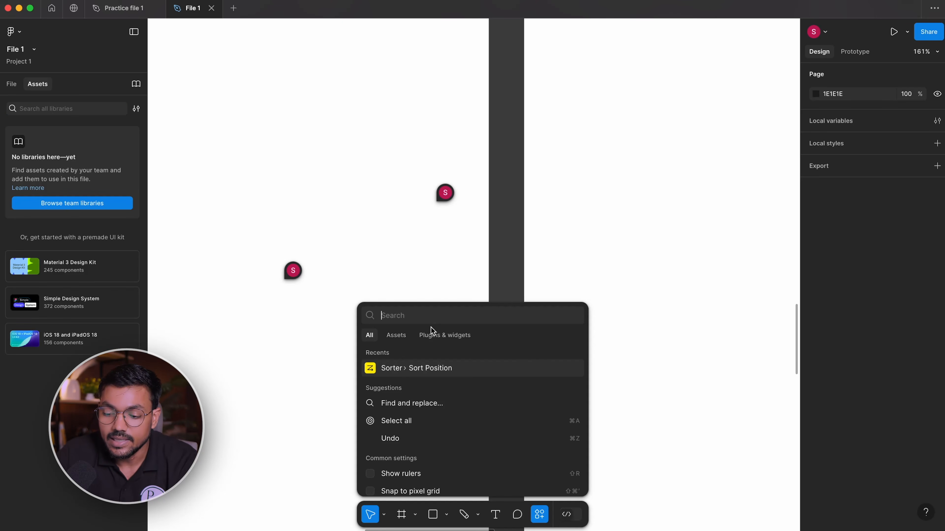
click(540, 516)
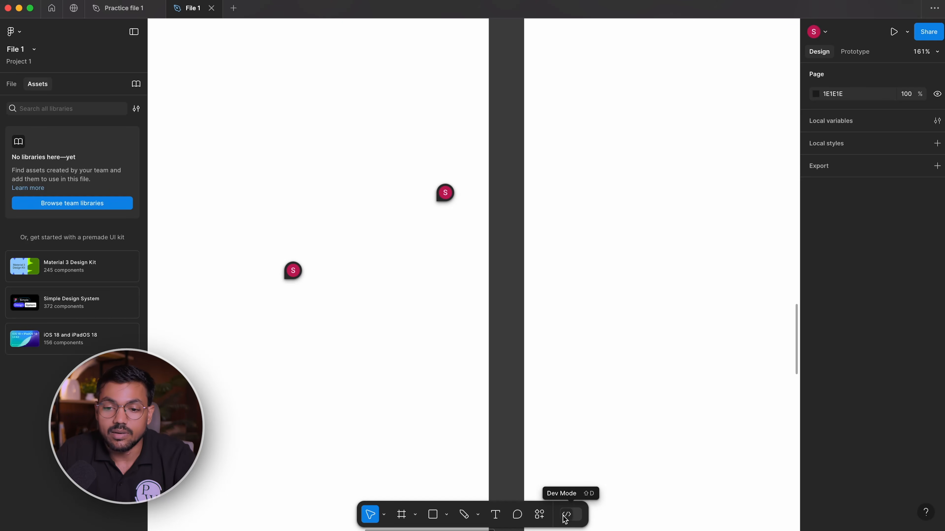
- View the file in Dev Mode, return to design mode and show the pages and layers again
key(shift+d)
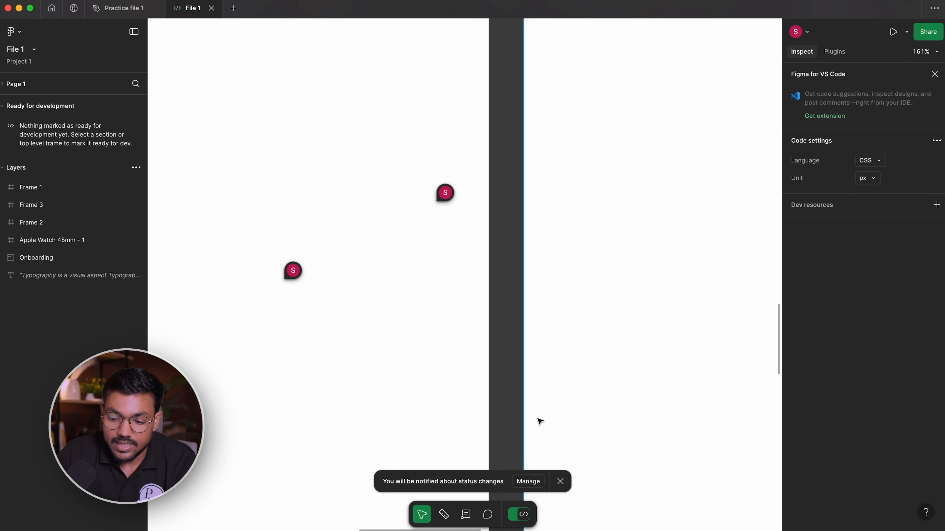
click(523, 515)
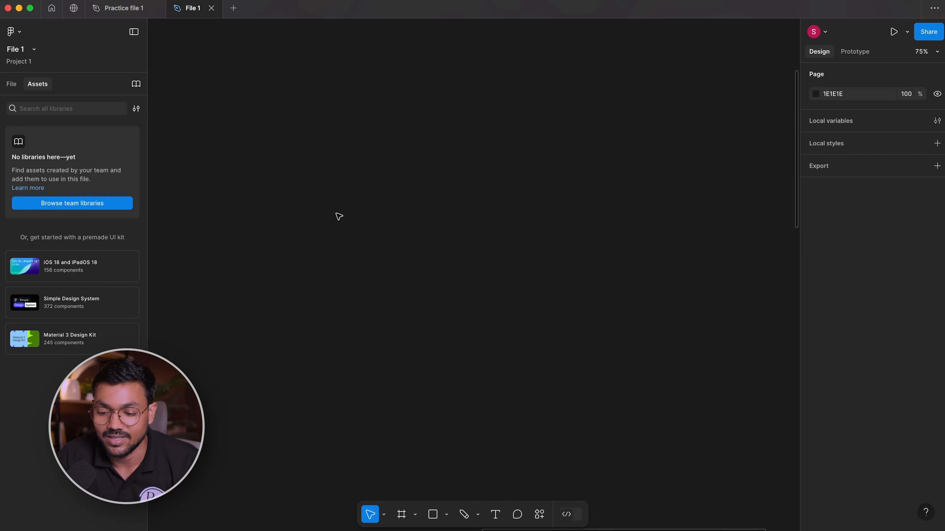
click(35, 84)
click(12, 84)
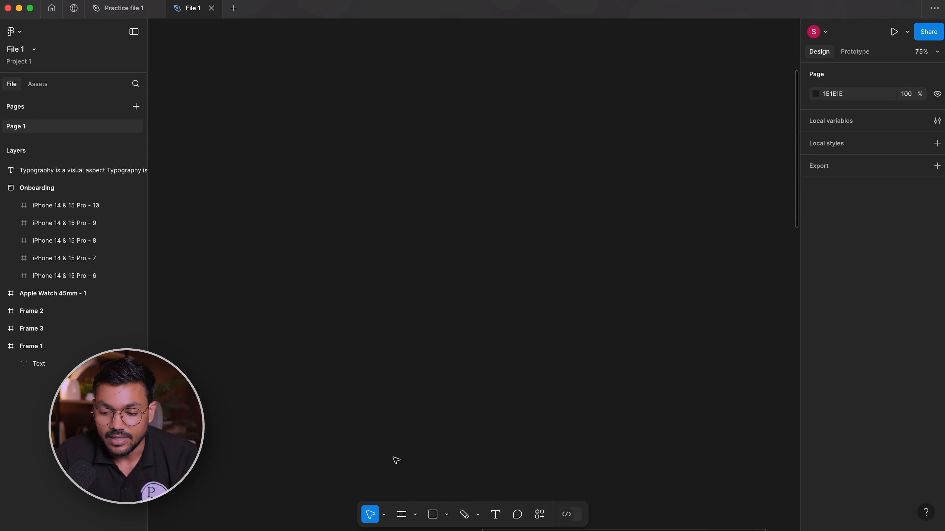
- Draw a square frame of 472 × 472 on the empty canvas
click(400, 516)
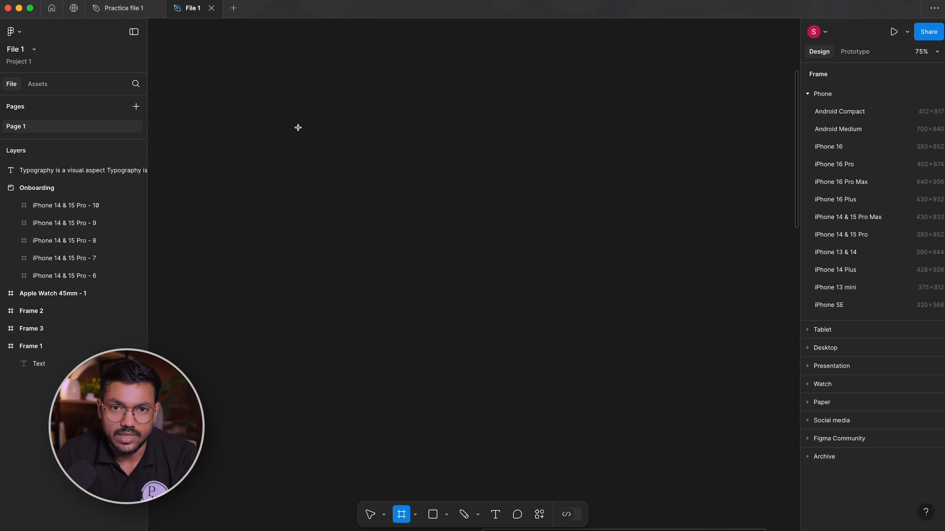
mouse_move(290, 122)
mouse_down()
mouse_move(498, 262)
mouse_move(505, 337)
mouse_move(476, 310)
mouse_up()
scroll(446, 263, up, 3)
scroll(447, 264, left, 5)
drag(447, 264, 452, 268)
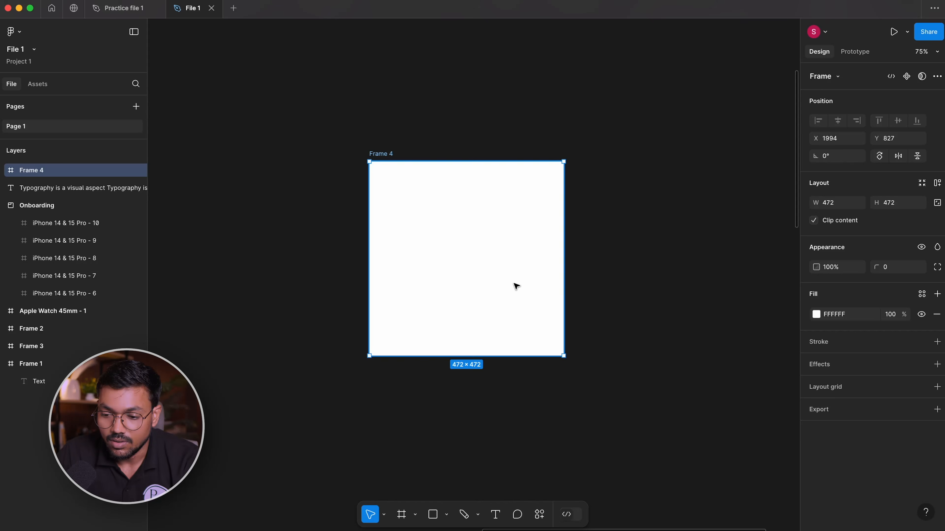
scroll(593, 374, right, 1)
scroll(593, 374, down, 1)
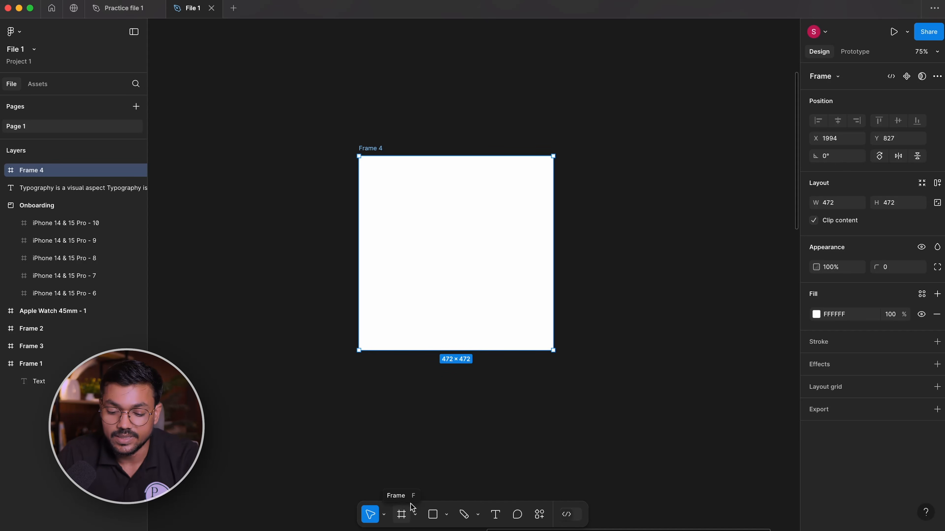
scroll(637, 310, right, 3)
scroll(636, 310, down, 1)
key(f)
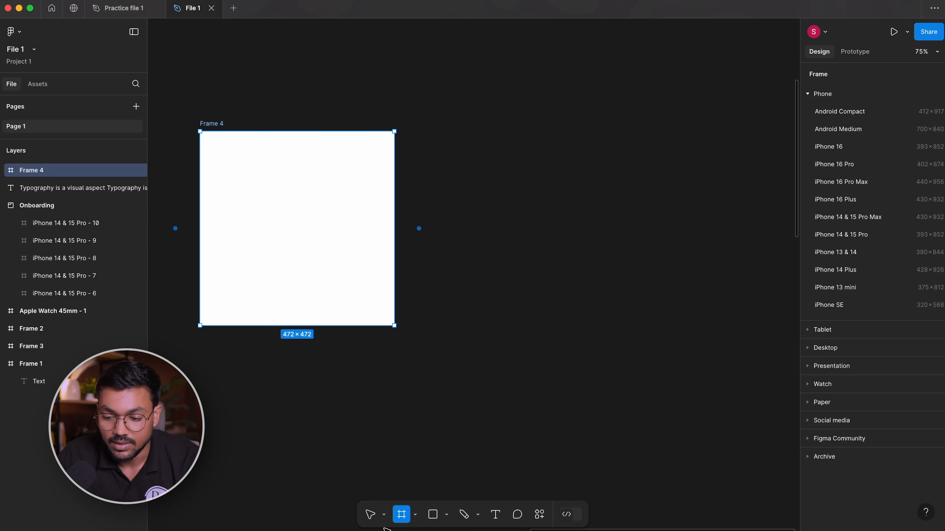
click(373, 517)
scroll(538, 226, left, 5)
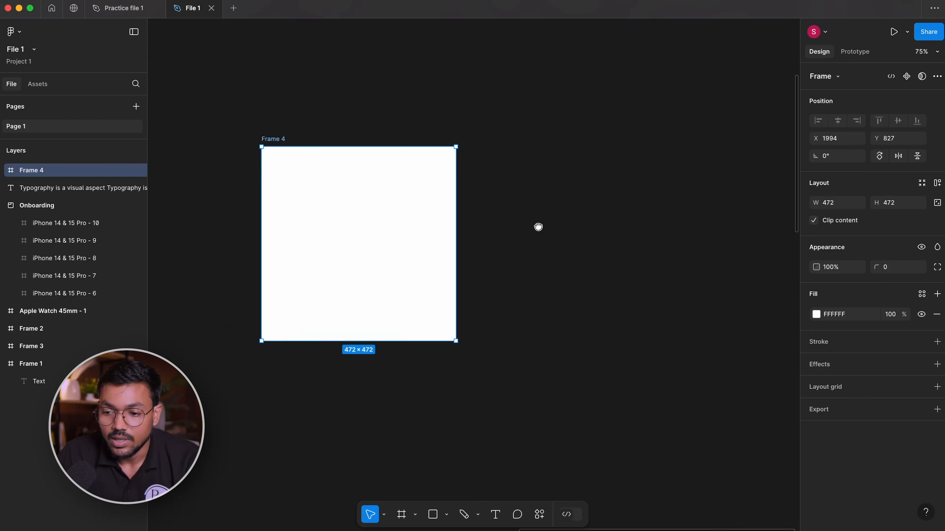
- Mark the 472 × 472 frame as ready for dev, remove the mark again and dismiss the sharing prompt
scroll(439, 237, up, 3)
scroll(445, 234, up, 2)
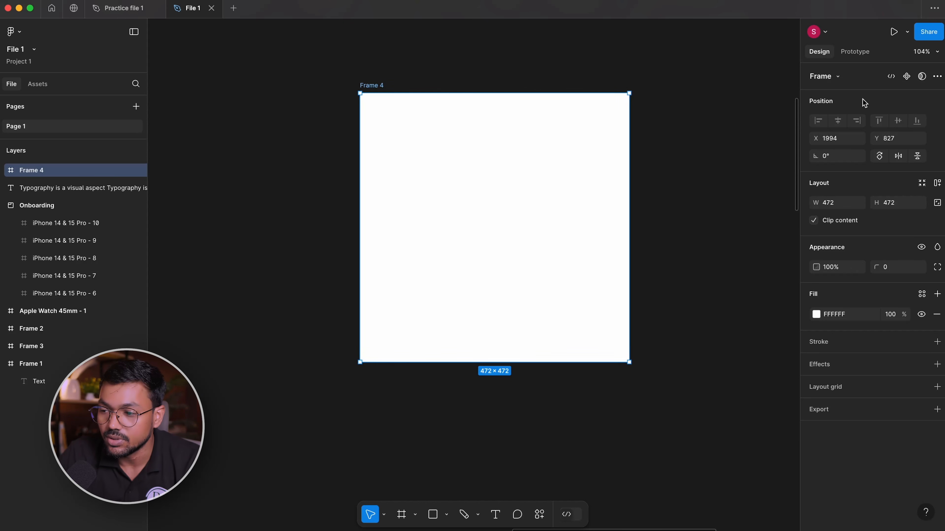
click(891, 83)
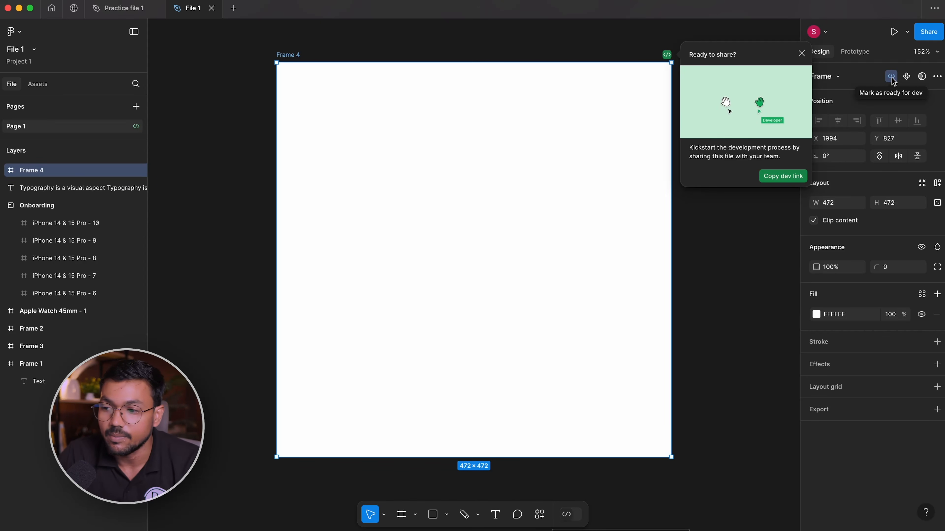
click(892, 78)
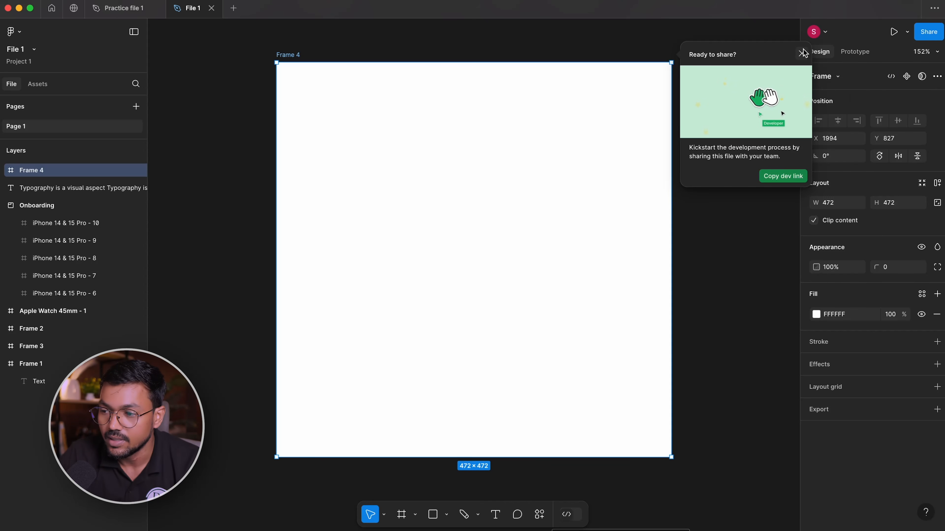
click(832, 65)
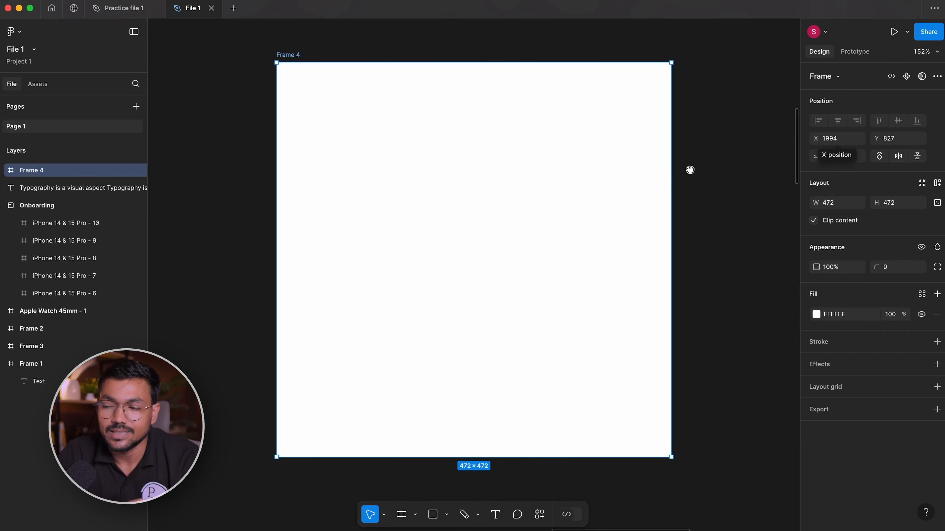
scroll(643, 188, right, 2)
scroll(333, 188, right, 10)
click(554, 187)
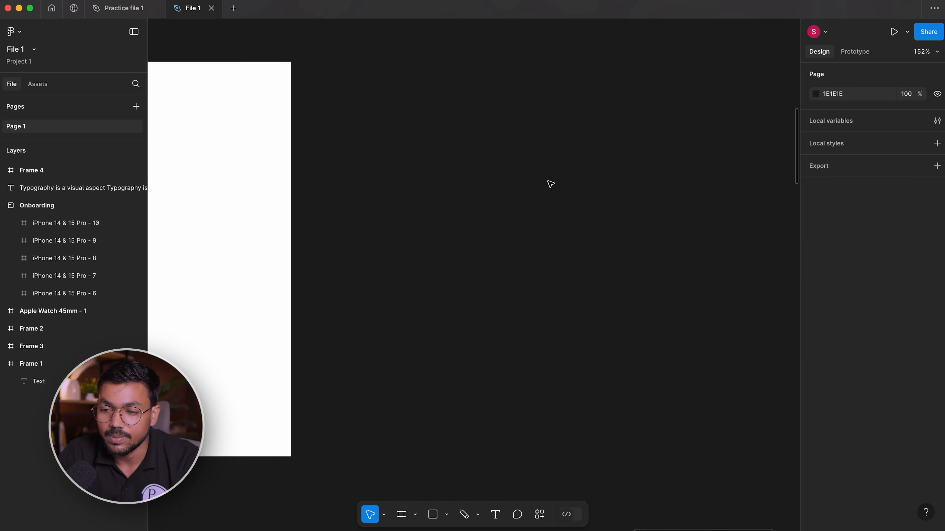
key(f)
drag(503, 129, 591, 215)
key(Delete)
- Draw a square with the Rectangle tool on the empty canvas beside the 472 × 472 frame
key(r)
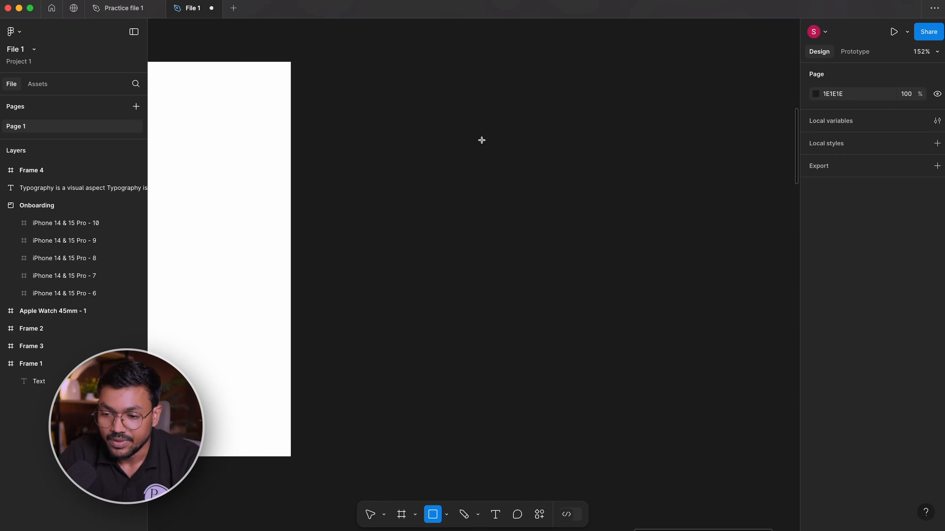
drag(479, 139, 592, 251)
scroll(669, 272, right, 4)
click(616, 282)
- Draw a circle of about 180 × 180 overlapping the square and set its fill to dark red A73737
key(o)
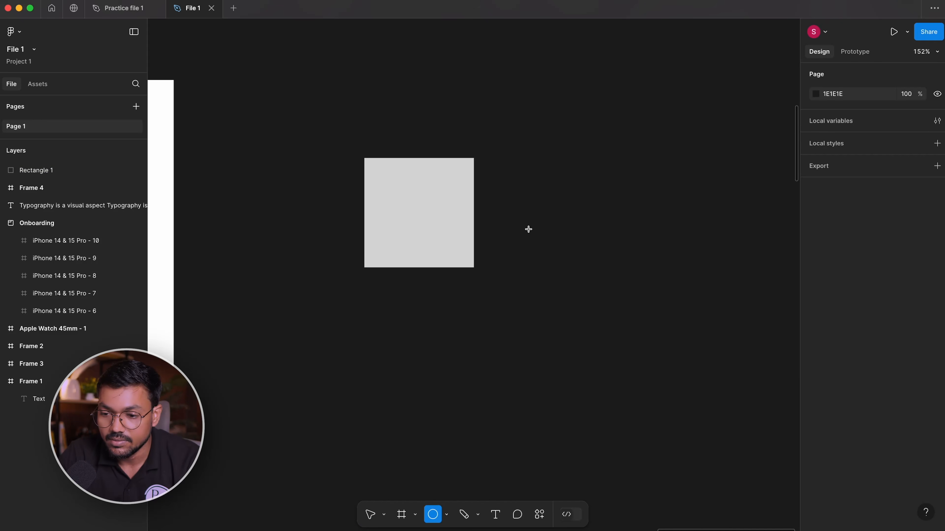
drag(506, 208, 580, 283)
click(816, 297)
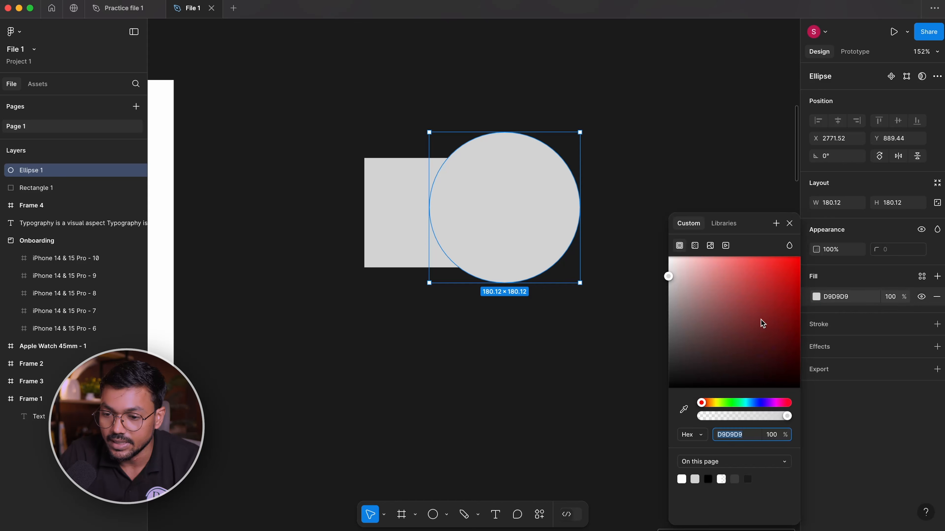
drag(760, 319, 757, 303)
- Mask the red circle with the square by applying Use as mask to both shapes
drag(600, 379, 284, 140)
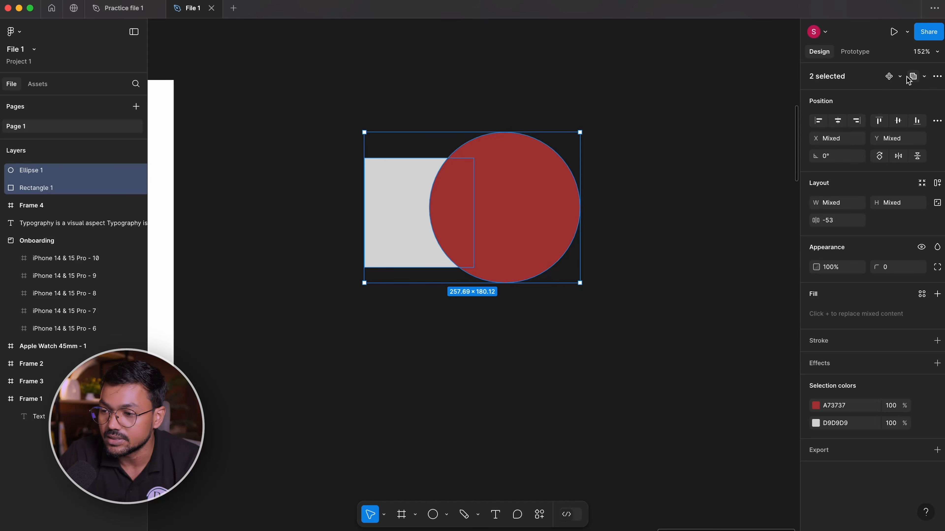
click(937, 76)
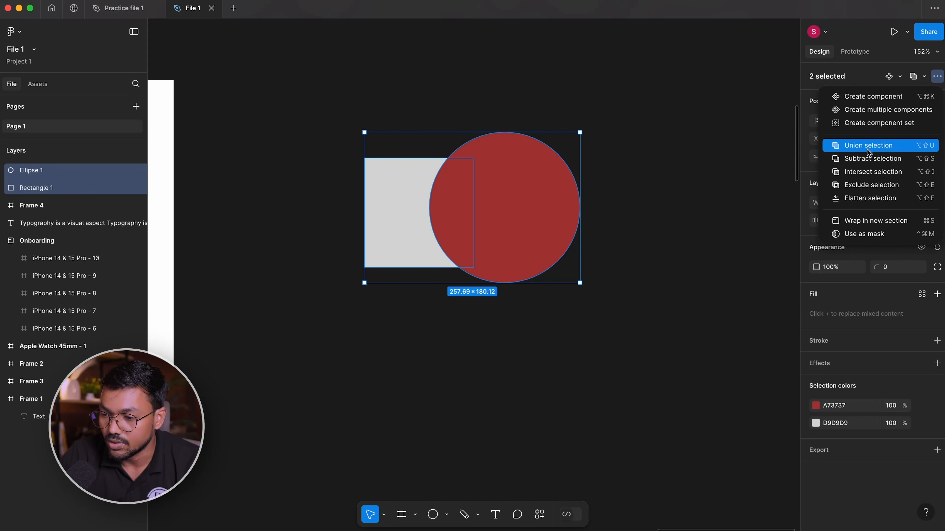
click(869, 235)
click(484, 246)
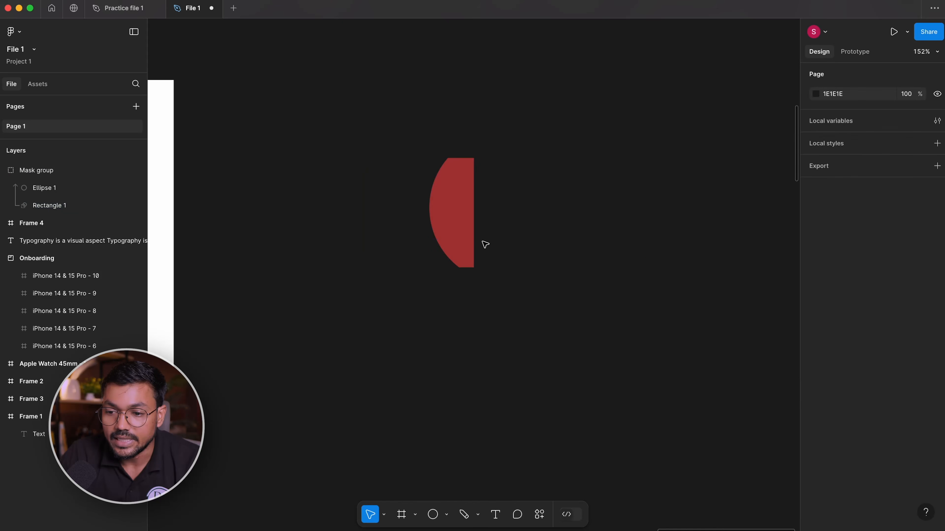
- Shift the red circle inside the mask group so that more of it falls within the square
double_click(450, 206)
drag(460, 190, 441, 201)
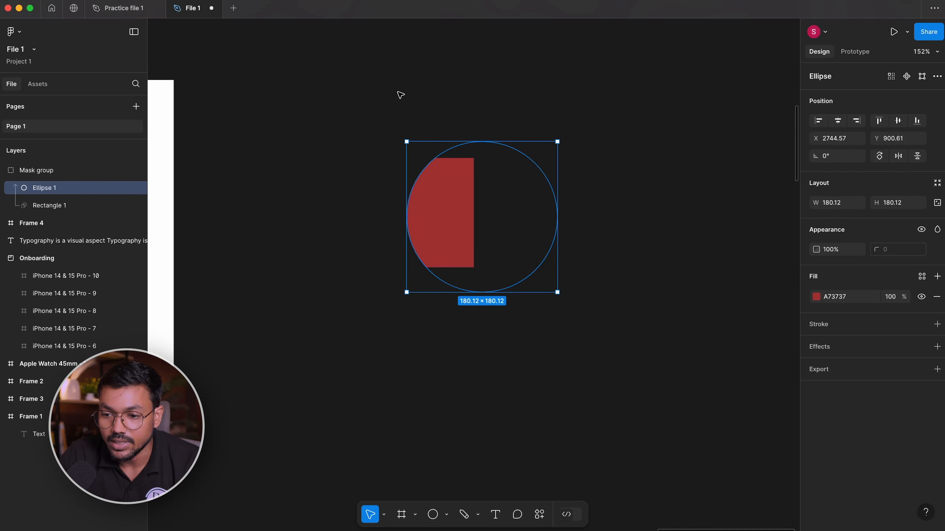
click(382, 98)
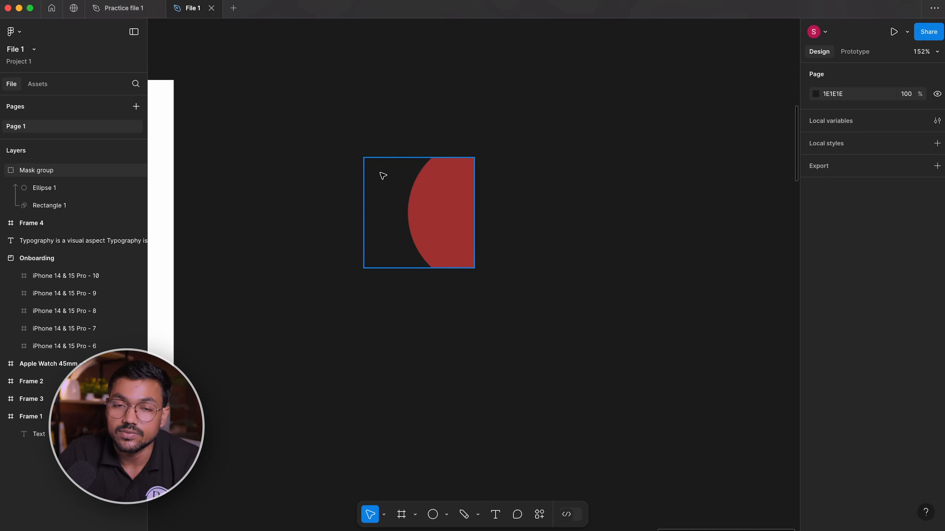
double_click(449, 209)
click(348, 120)
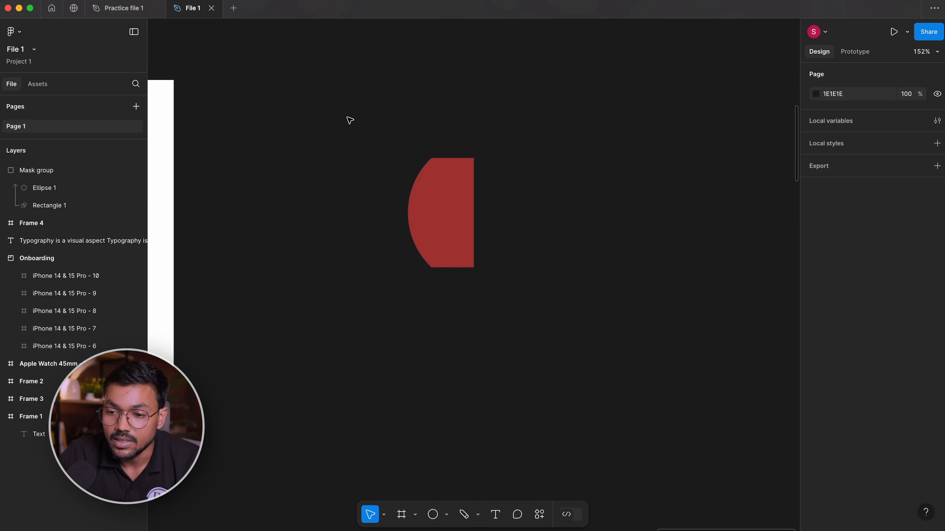
- Enlarge the masked area to about 143 × 144
click(380, 179)
mouse_move(474, 158)
mouse_down()
mouse_move(521, 91)
mouse_move(564, 111)
mouse_move(492, 163)
mouse_move(474, 158)
mouse_move(504, 148)
mouse_move(552, 104)
mouse_move(529, 179)
mouse_move(479, 153)
mouse_up()
click(549, 199)
double_click(403, 185)
click(432, 100)
- Delete the mask group and return to the 472 × 472 frame
drag(289, 114, 688, 339)
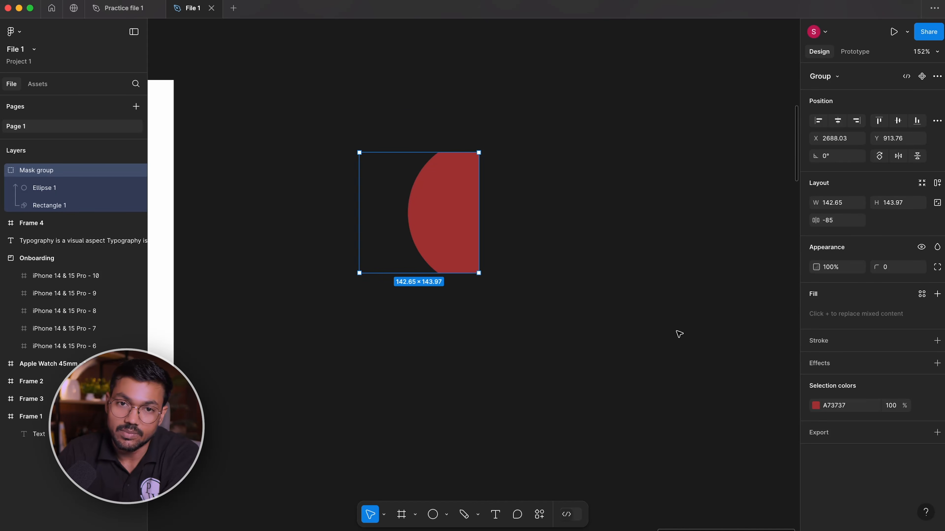
key(Delete)
scroll(373, 281, left, 10)
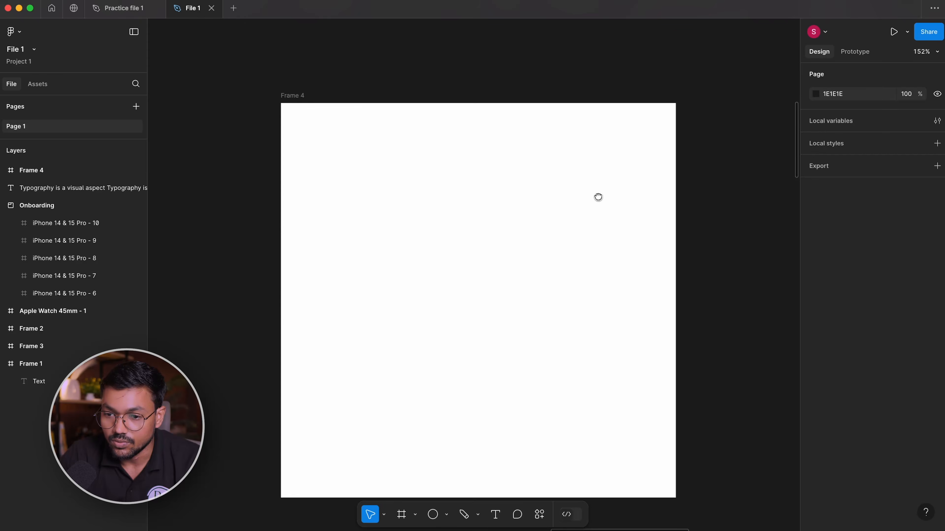
- Examine the additional actions offered for the 472 × 472 frame and keep the frame selected
click(397, 152)
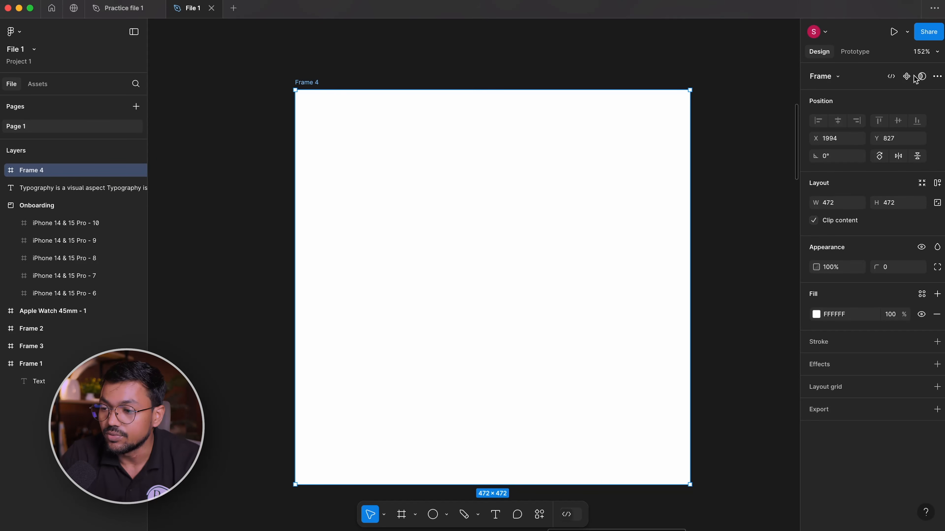
click(937, 77)
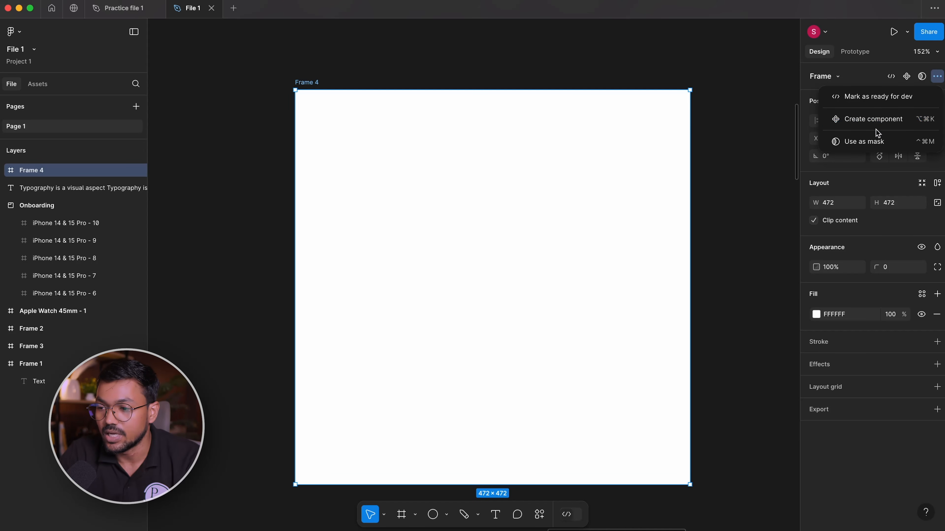
click(936, 82)
drag(661, 153, 422, 148)
click(660, 188)
drag(660, 188, 724, 201)
drag(524, 222, 721, 185)
click(520, 209)
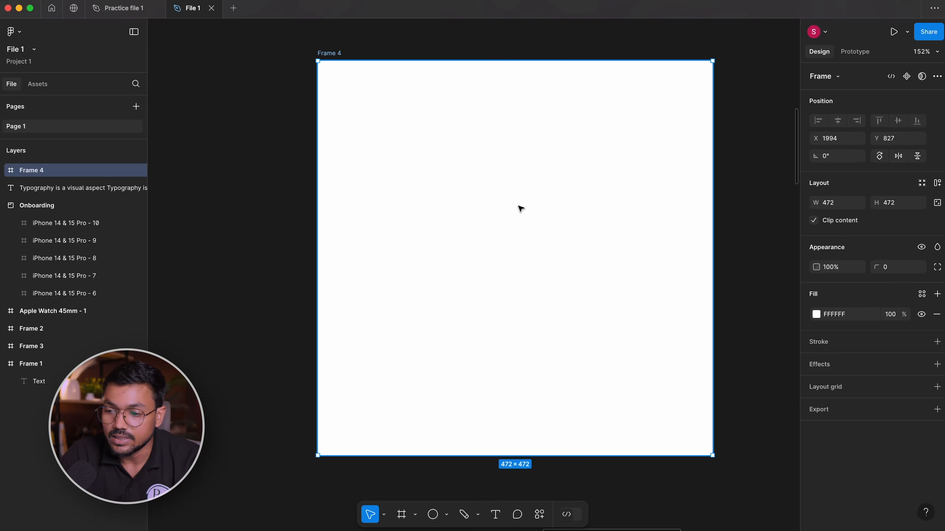
- Draw a nested frame about 173 × 75 inside the 472 × 472 frame and fill it with red C53E3E
drag(571, 215, 529, 221)
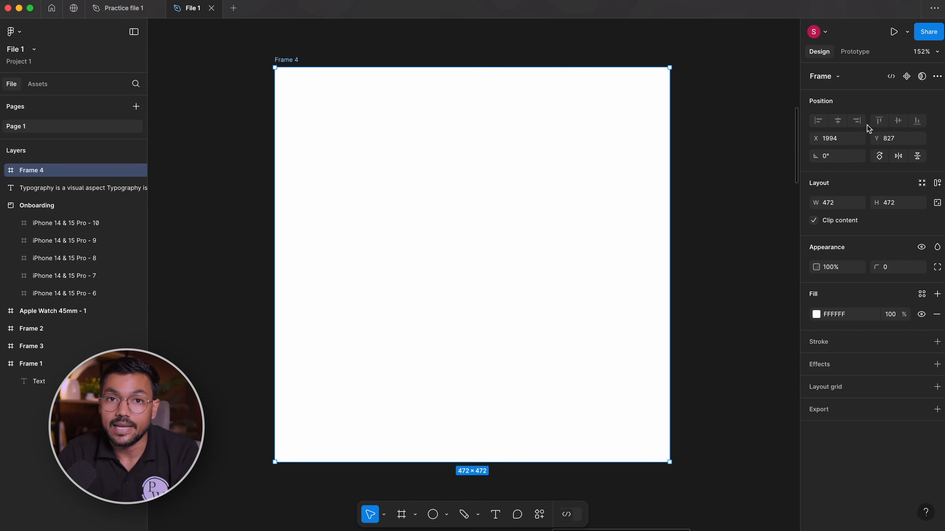
click(730, 190)
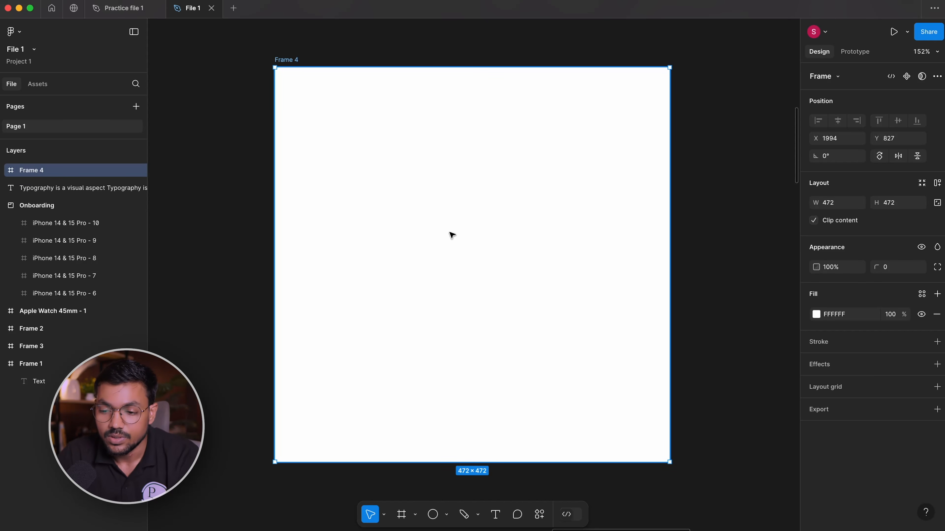
key(f)
mouse_move(409, 191)
mouse_down()
mouse_move(566, 264)
mouse_move(554, 253)
mouse_up()
click(815, 329)
click(816, 351)
drag(755, 318, 758, 290)
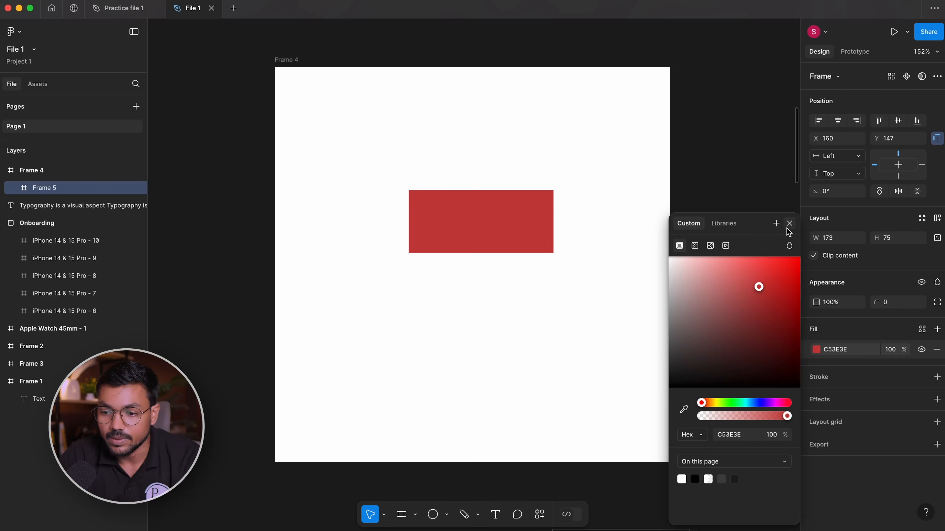
click(789, 223)
- Reduce the red frame to 173 × 43 and cycle through its alignments, ending centred horizontally and vertically in Frame 4
drag(488, 191, 472, 216)
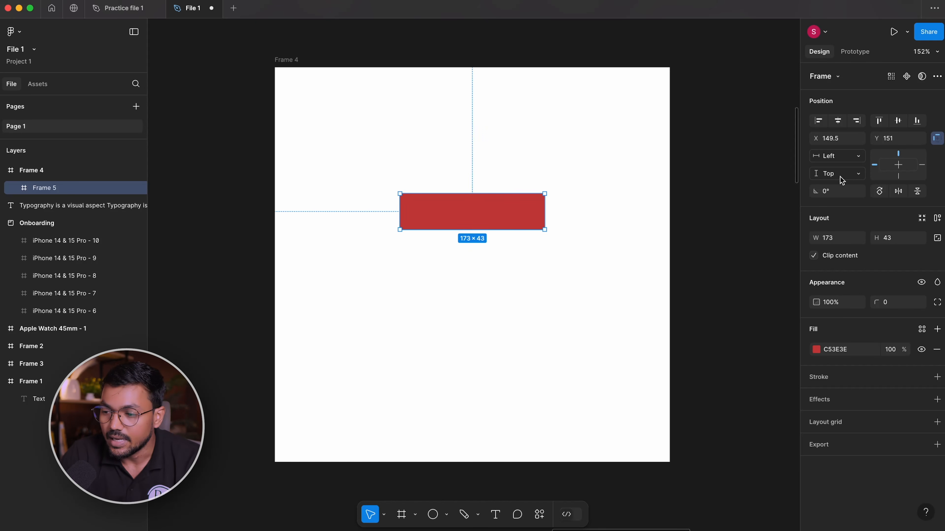
click(857, 121)
click(819, 121)
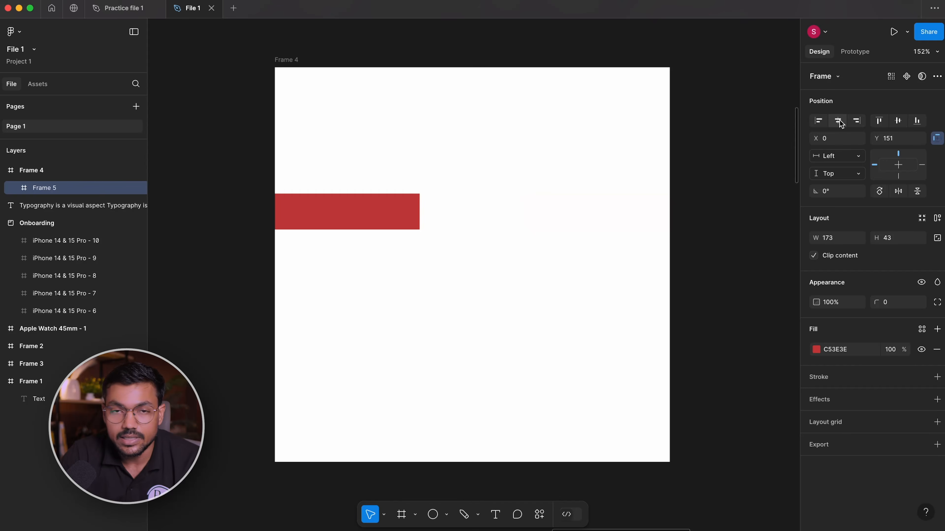
click(838, 120)
click(898, 121)
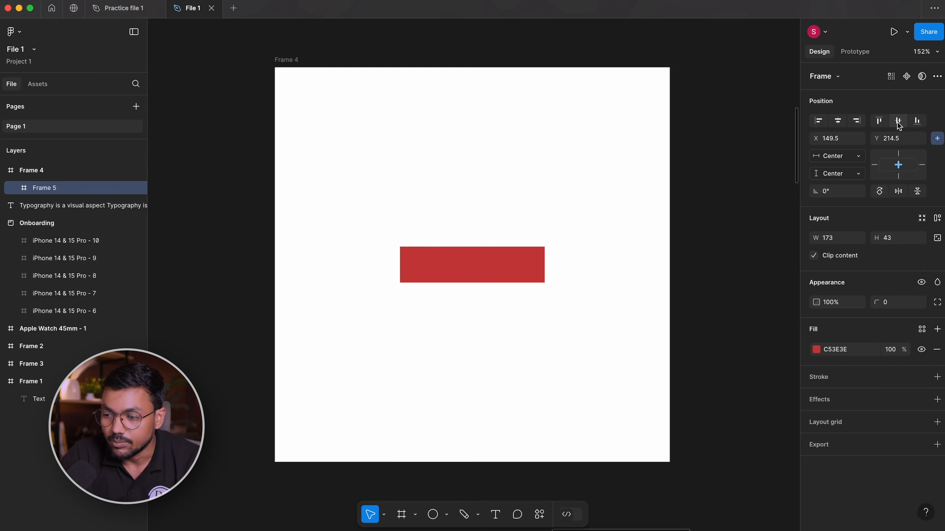
click(915, 120)
click(880, 121)
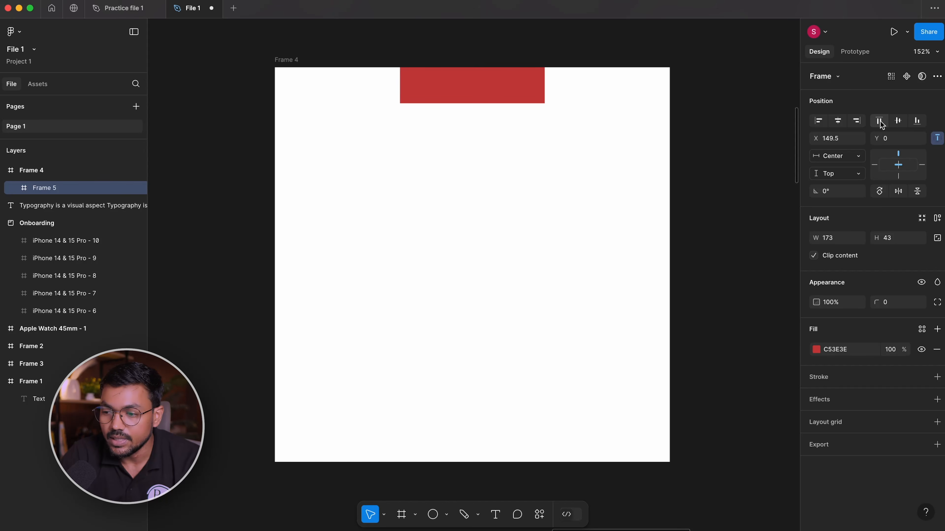
click(898, 121)
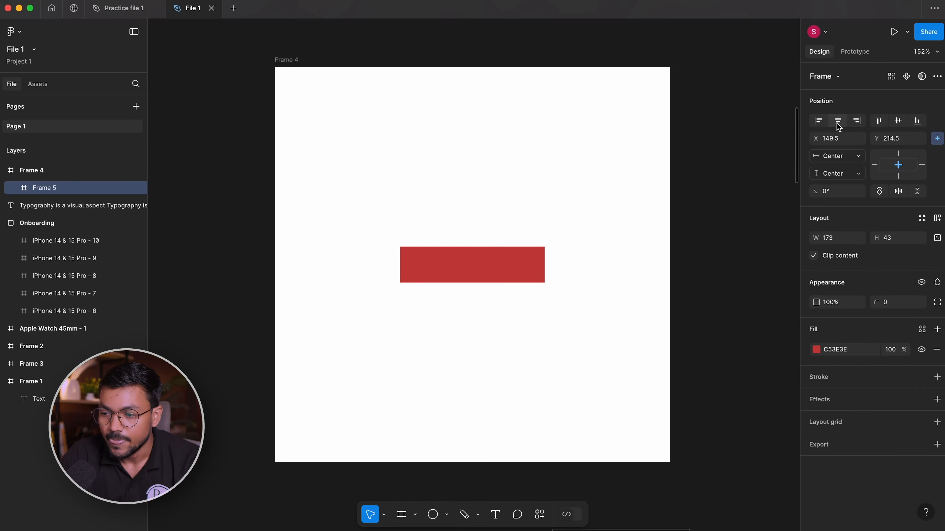
- Shift the red frame to X 121, and reposition it at X 149.5, Y 174
drag(816, 138, 867, 149)
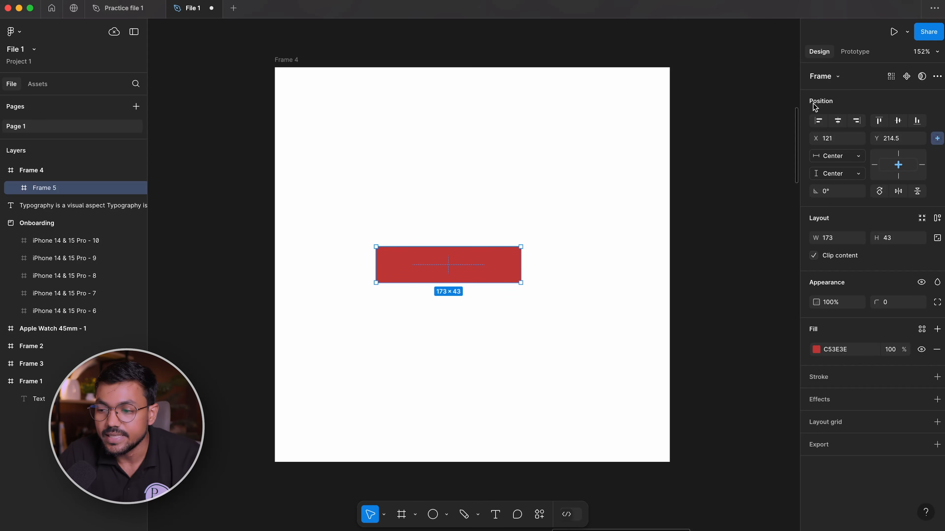
drag(473, 272, 502, 233)
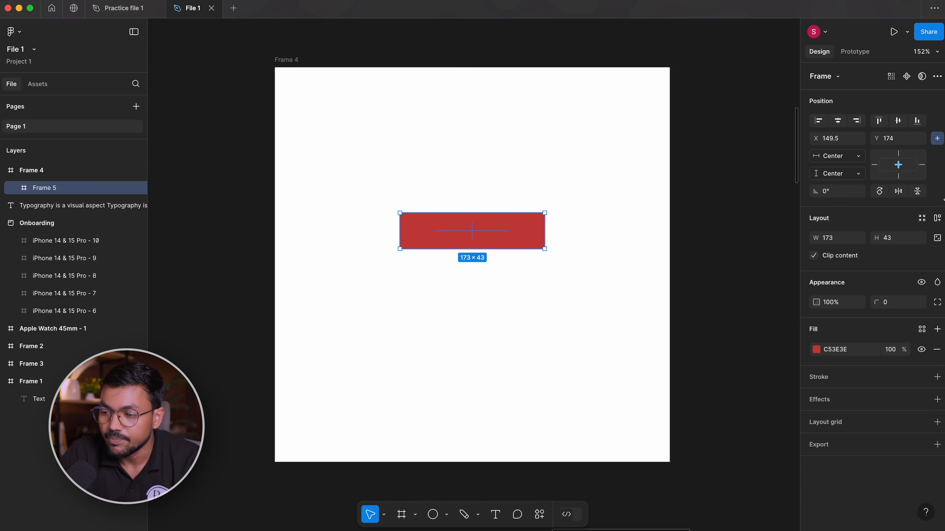
- Examine the red frame's horizontal constraint options and try changing its rotation, undoing the change
mouse_move(814, 192)
mouse_down()
mouse_move(800, 192)
mouse_move(815, 191)
mouse_up()
click(839, 156)
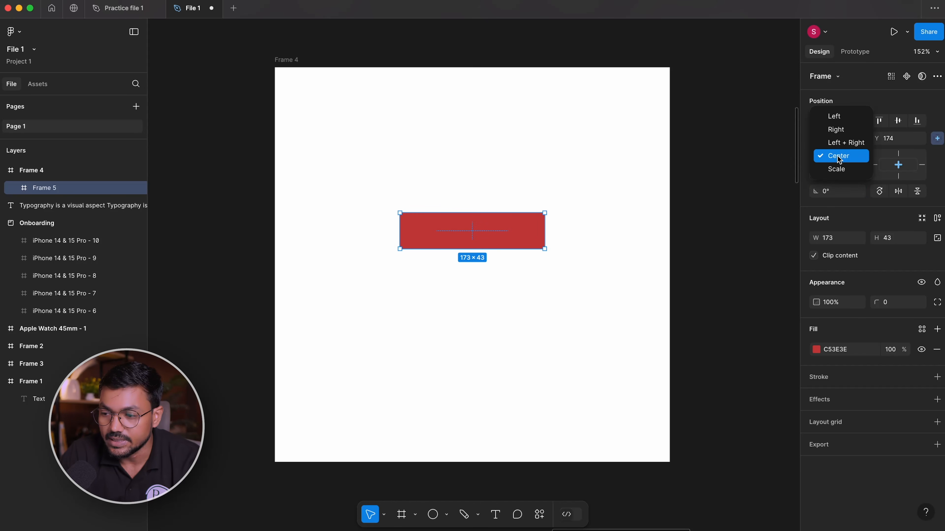
click(941, 159)
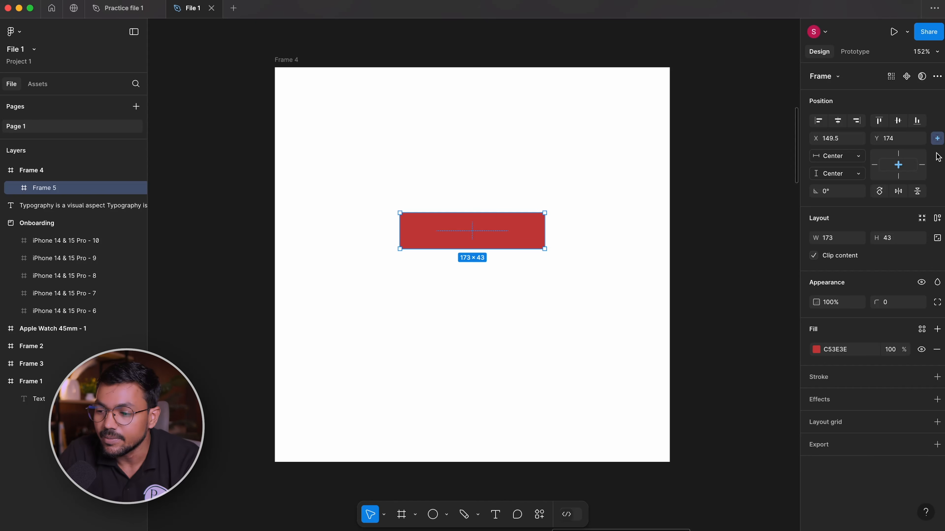
mouse_move(817, 193)
mouse_down()
mouse_move(889, 193)
mouse_move(816, 194)
mouse_up()
key(super+z)
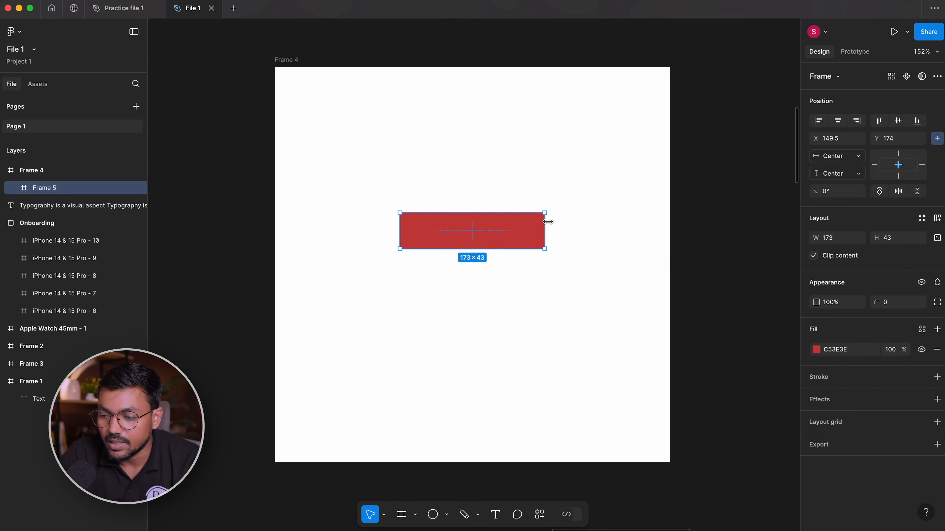
- Round only the top-right corner of the red frame through its individual corner radius settings
click(937, 302)
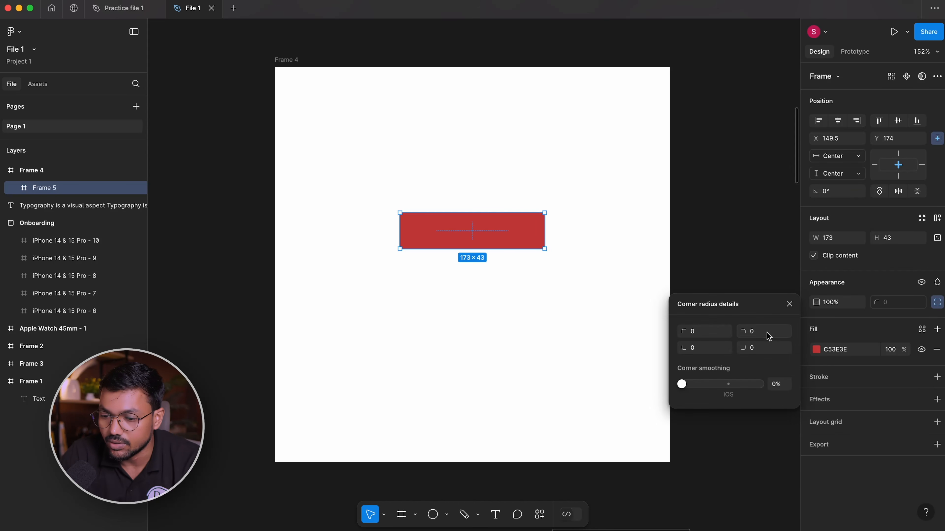
drag(745, 333, 889, 334)
click(525, 171)
- Rotate the red frame by 90° four times, through one full turn
click(500, 238)
scroll(324, 231, up, 3)
scroll(706, 186, right, 2)
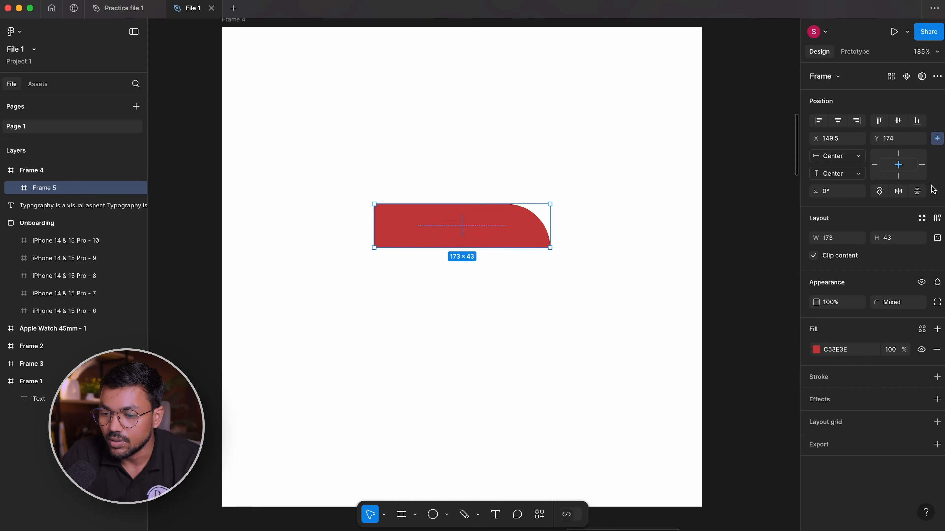
click(880, 193)
click(880, 193)
click(879, 193)
click(880, 193)
- Flip the red frame horizontally four times and vertically three times, leaving its rounded corner at the lower right
click(896, 192)
click(896, 192)
click(896, 192)
click(896, 192)
click(918, 192)
click(918, 193)
click(918, 193)
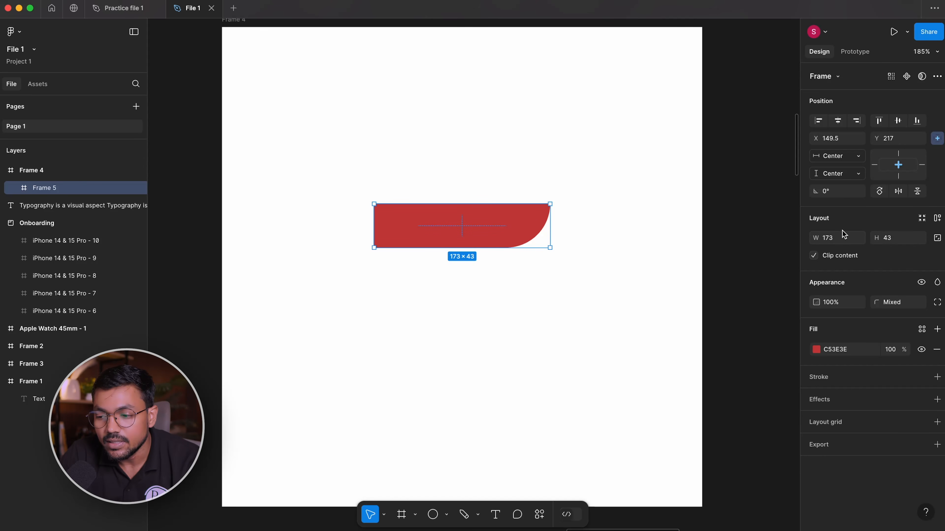
- Set the red frame's width to 206, and undo a trial free resize made without locked proportions
drag(813, 240, 833, 229)
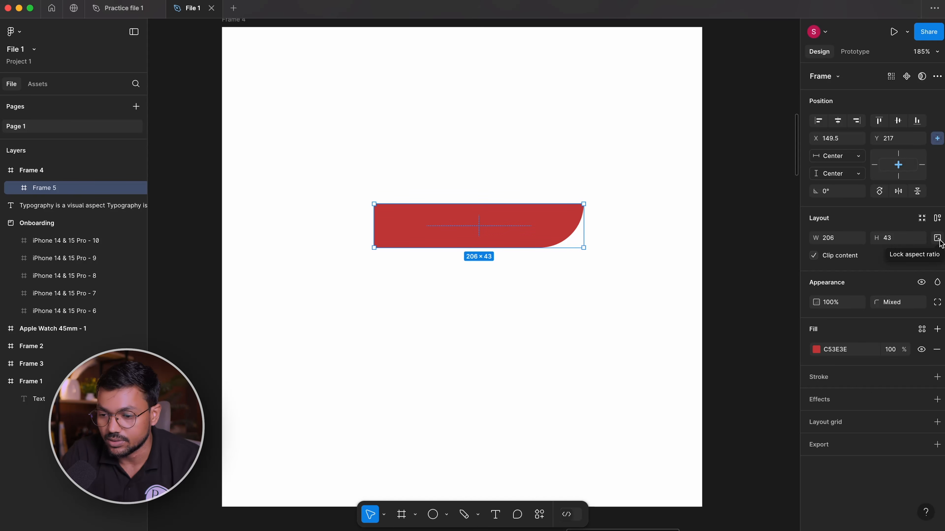
drag(582, 251, 611, 353)
key(super+z)
key(super+z)
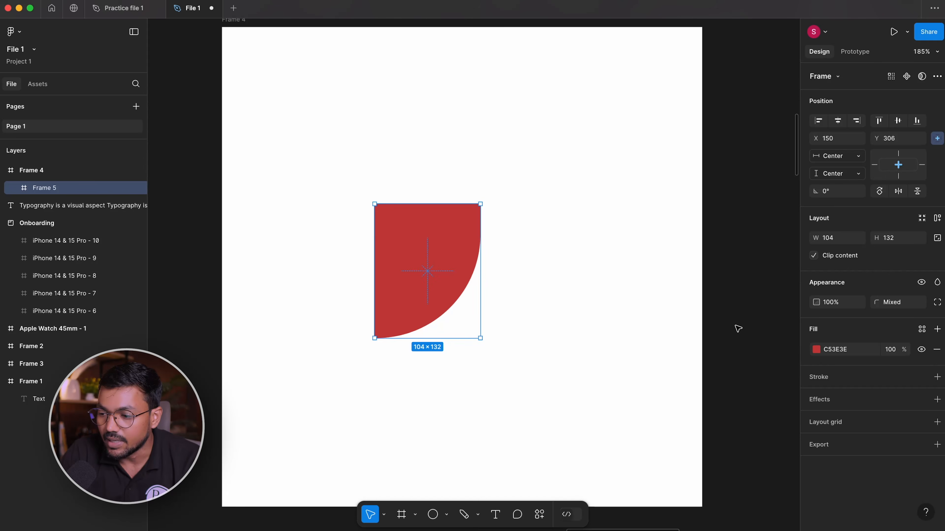
- Scale the red frame down to about 180 × 38 with its aspect ratio locked, and unlock the ratio again
click(937, 238)
drag(584, 247, 517, 242)
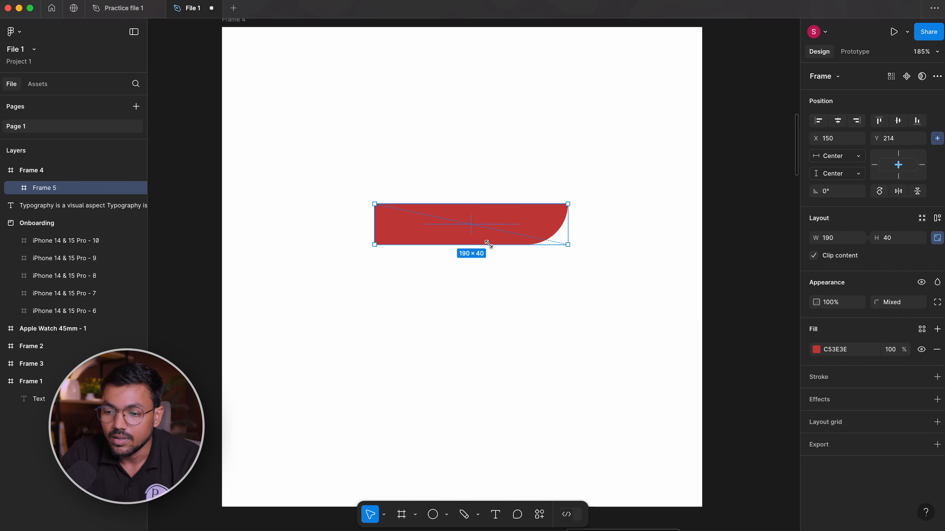
click(935, 239)
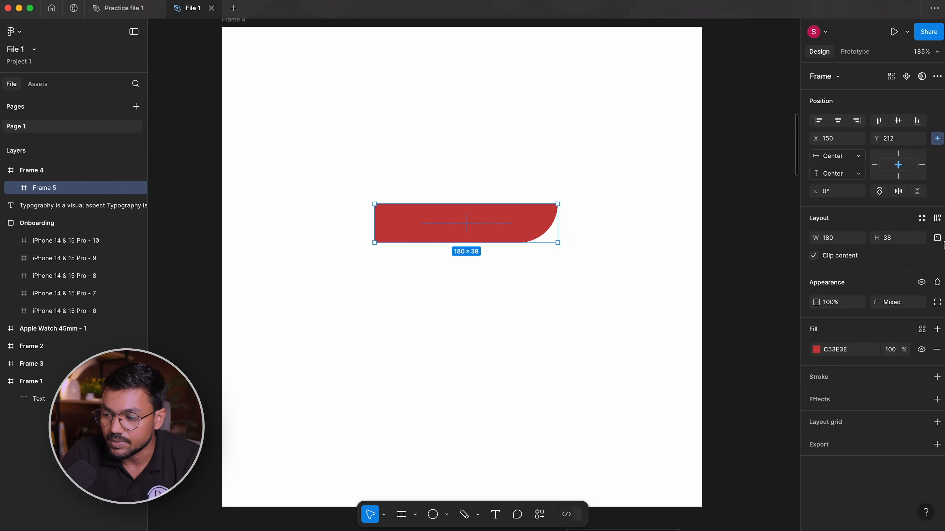
click(757, 239)
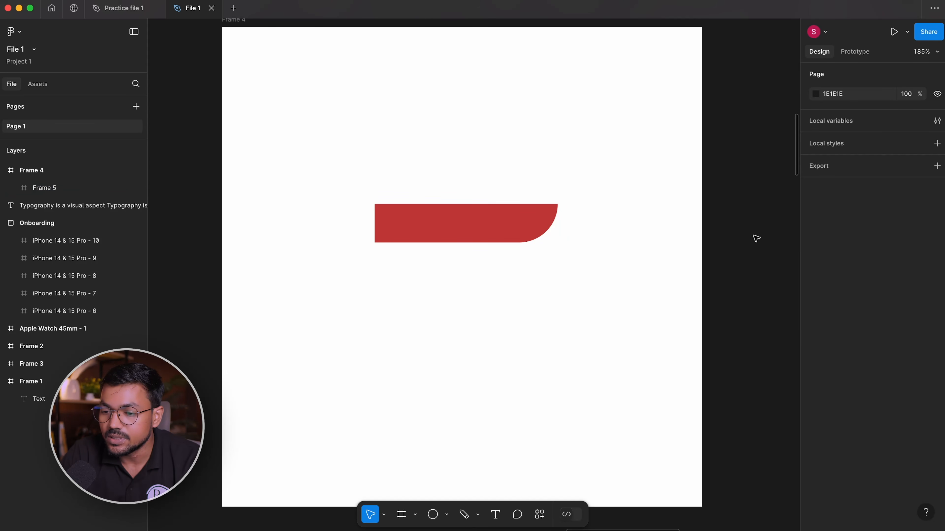
- Turn off content clipping for Frame 4 and move the red frame across its right edge to X 387
click(612, 138)
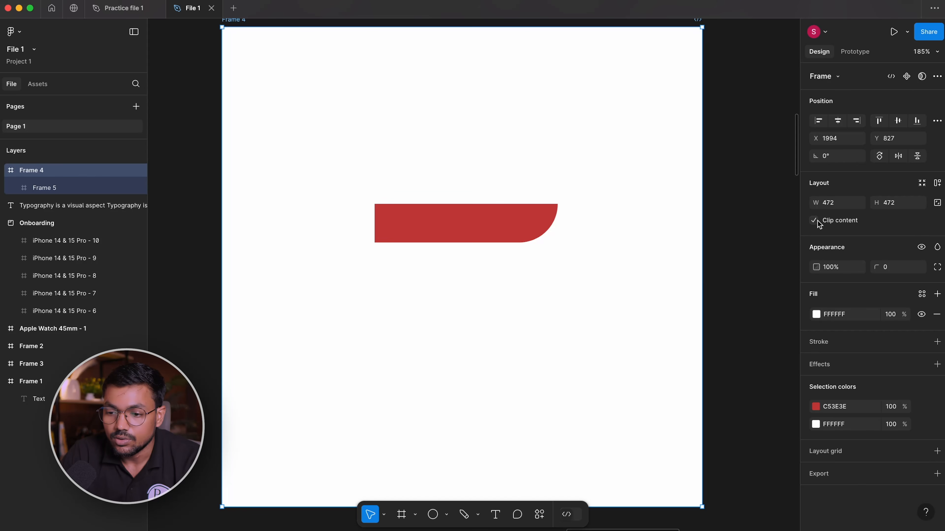
scroll(500, 288, down, 5)
scroll(484, 251, up, 6)
click(485, 251)
scroll(384, 212, down, 4)
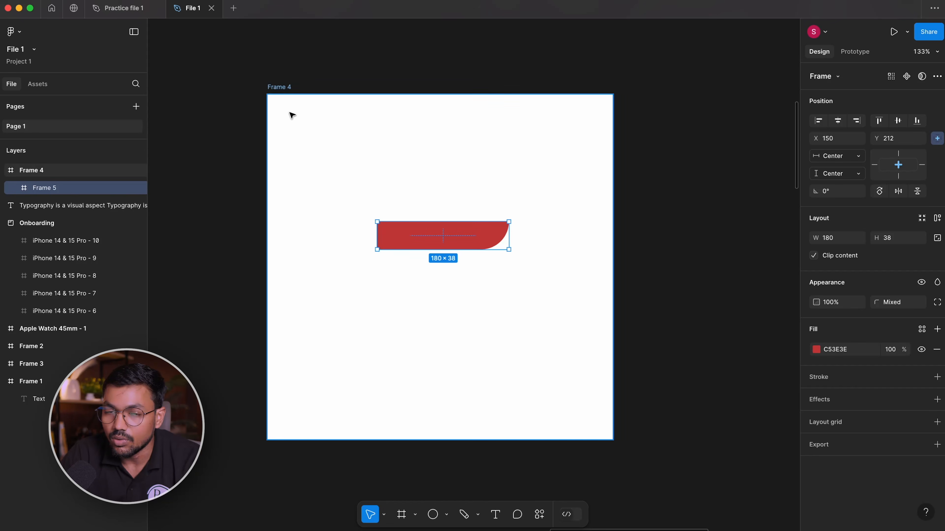
click(273, 93)
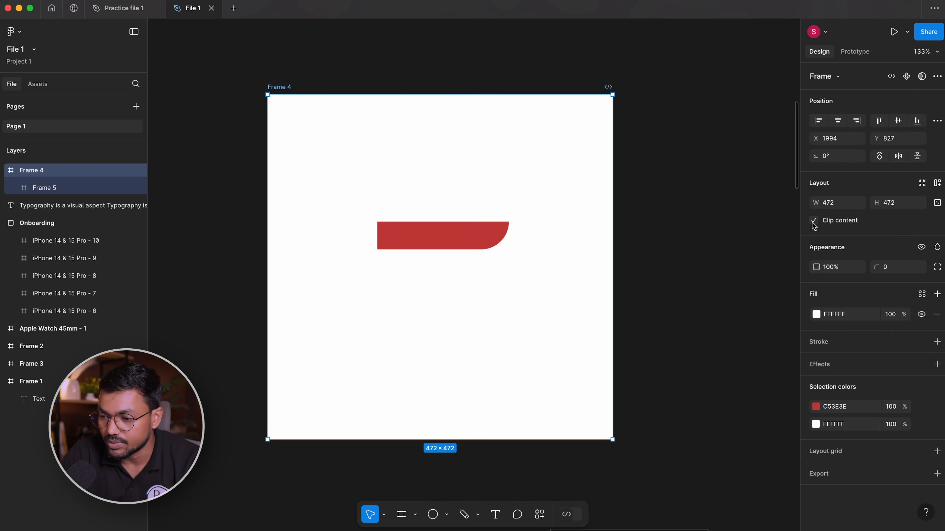
click(511, 217)
click(406, 234)
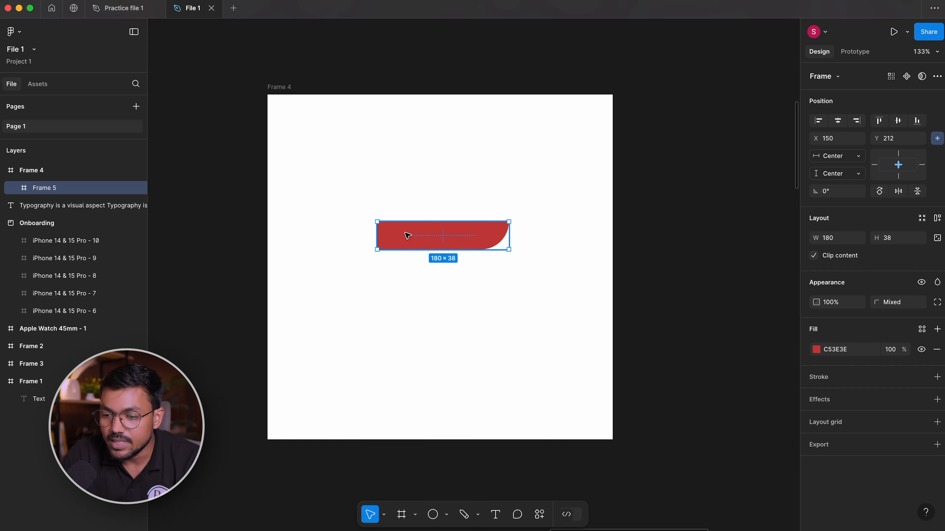
drag(410, 235, 584, 237)
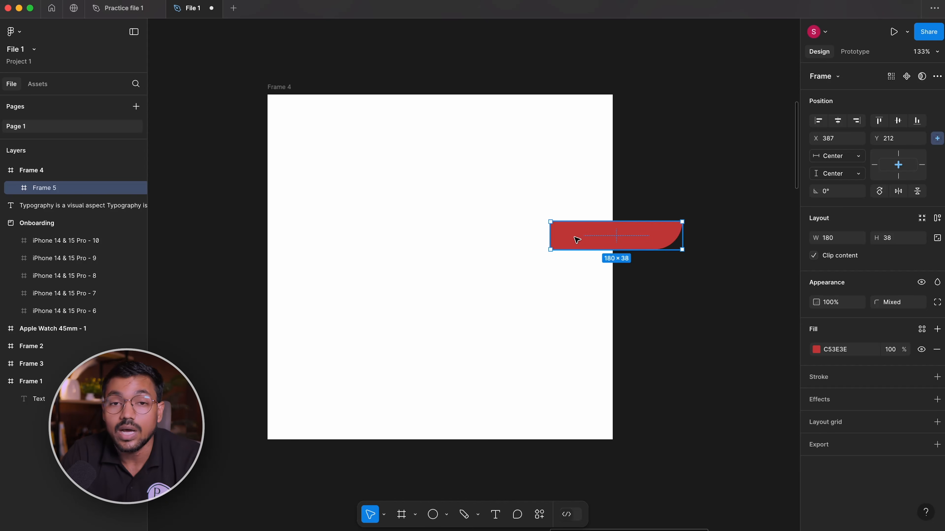
click(277, 88)
drag(389, 161, 452, 176)
key(super+z)
scroll(743, 181, up, 2)
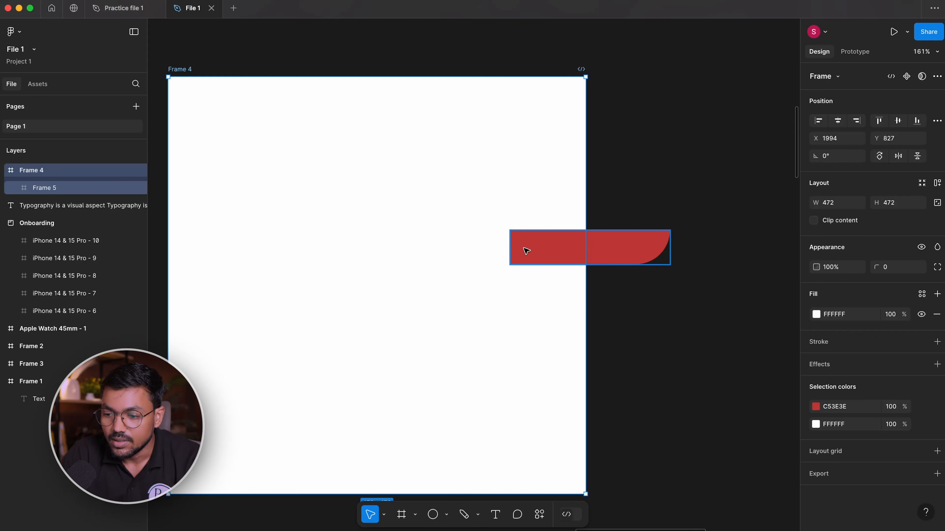
scroll(527, 251, left, 3)
click(608, 227)
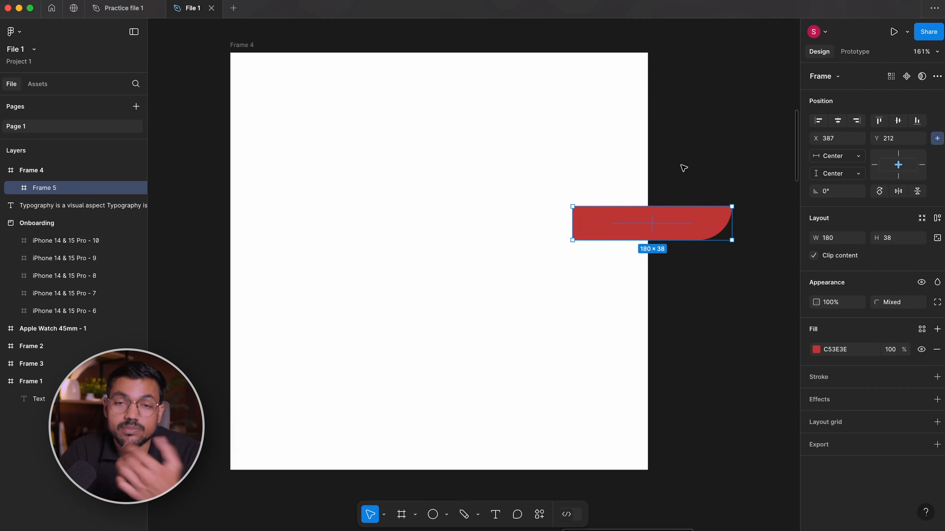
- Toggle Frame 4's content clipping repeatedly, leaving it on, and move the red frame back inside to X 146, Y 255
click(533, 144)
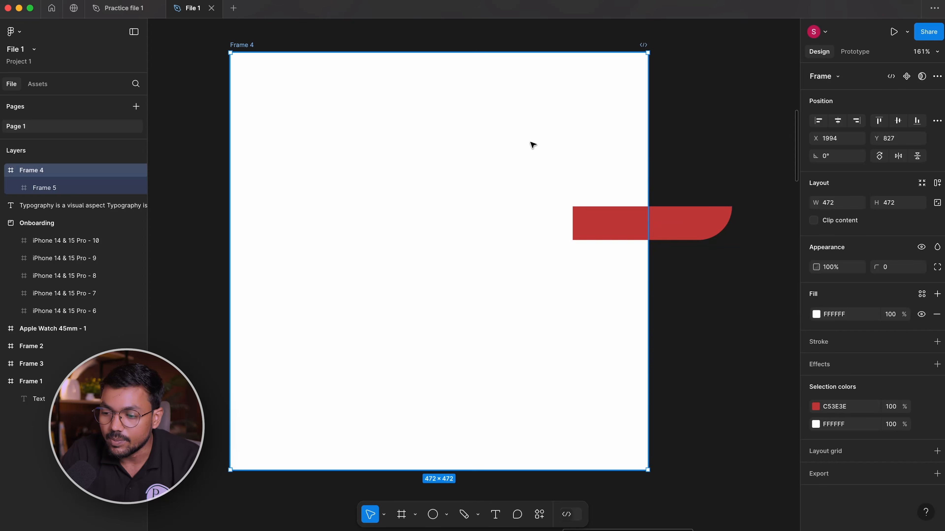
click(814, 221)
click(814, 221)
click(814, 221)
click(814, 221)
click(814, 221)
click(814, 221)
click(815, 221)
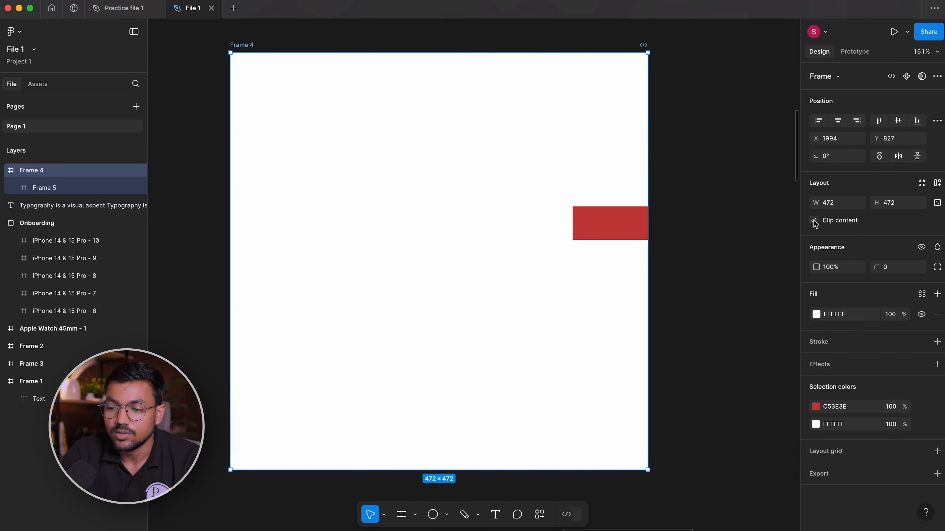
click(814, 221)
click(814, 221)
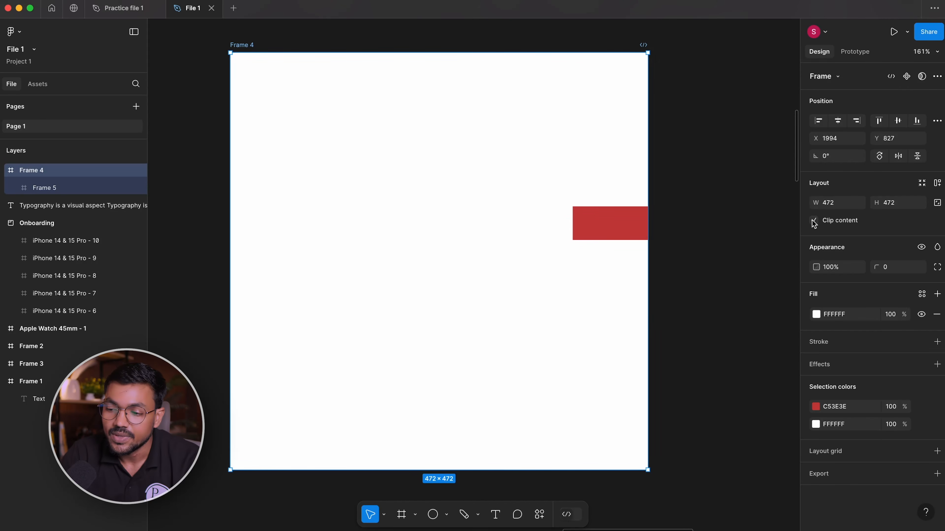
drag(605, 236, 449, 272)
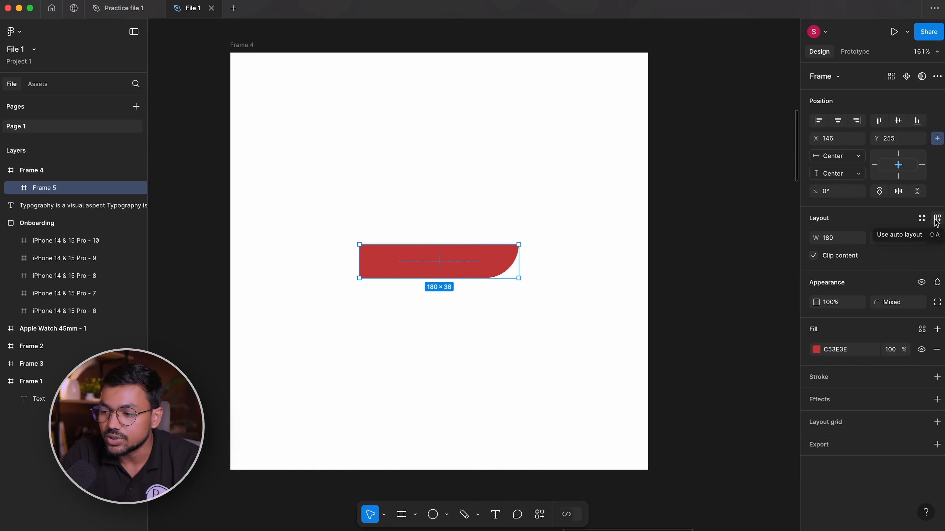
- Try resizing Frame 4 to fit its content, and undo the resize
key(Escape)
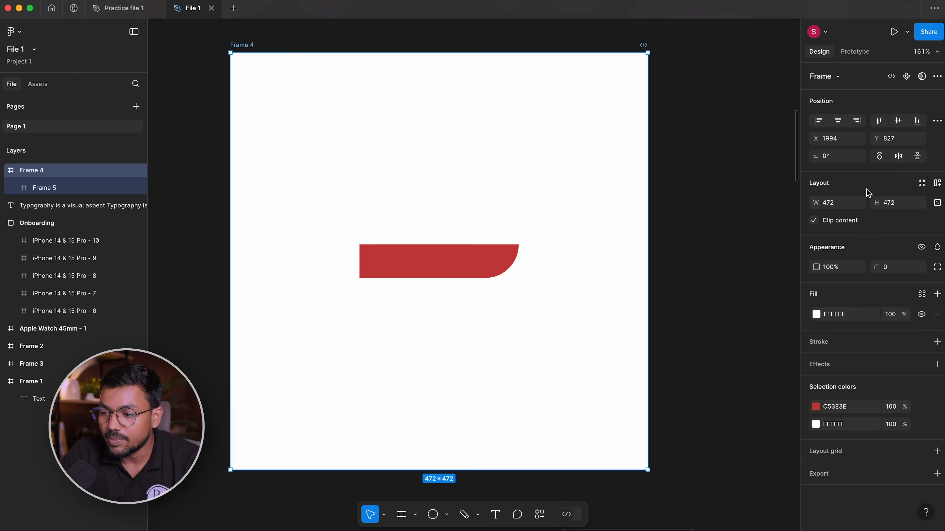
click(923, 185)
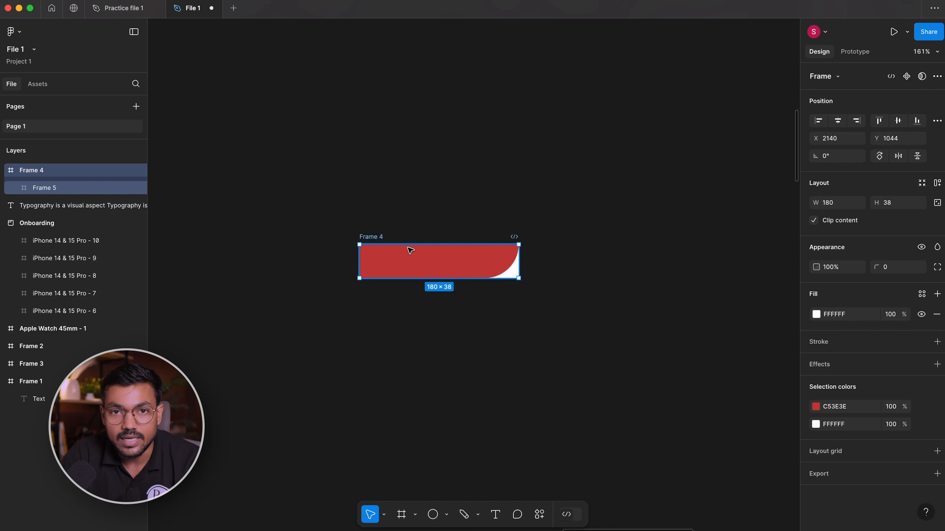
key(super+z)
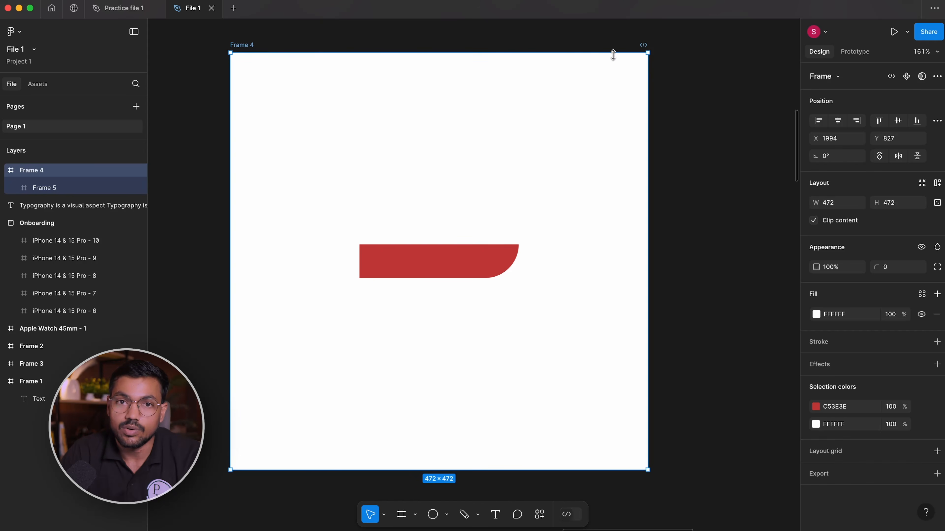
- Add auto layout to Frame 4 and duplicate the red frame inside it six times
click(938, 185)
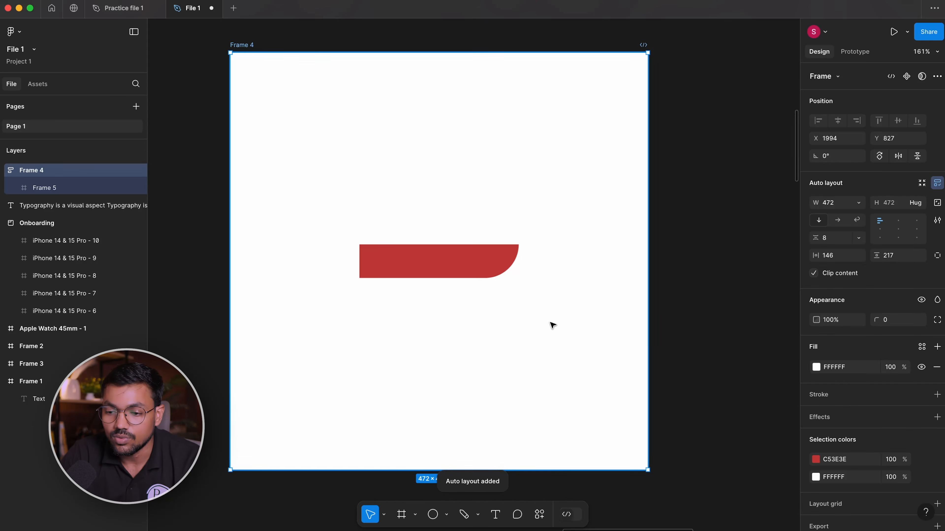
click(469, 260)
key(super+d)
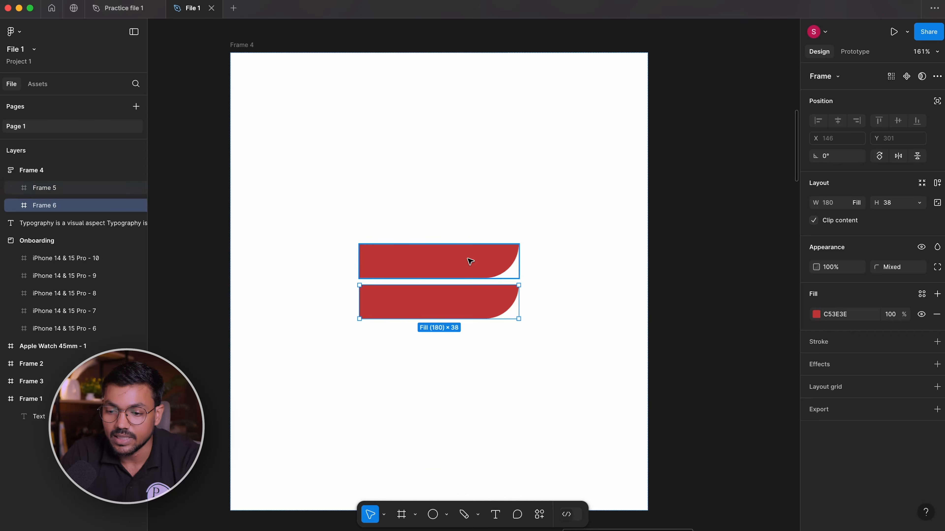
key(super+d)
key(super+d)
scroll(500, 240, down, 5)
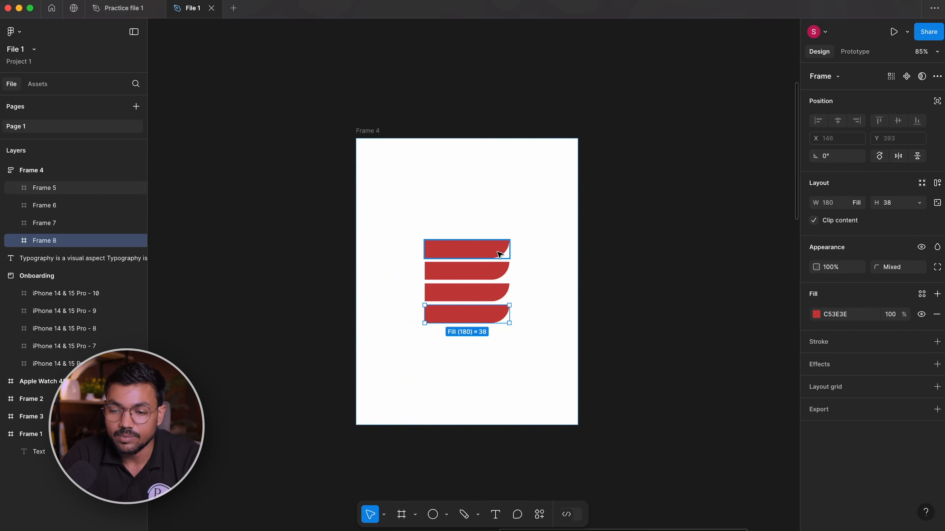
key(super+d)
key(super+d)
key(super+d)
- Undo all the duplications of the red frame, leaving only the original inside Frame 4
key(super+z)
key(super+z)
key(super+z)
key(super+z)
key(super+z)
key(super+z)
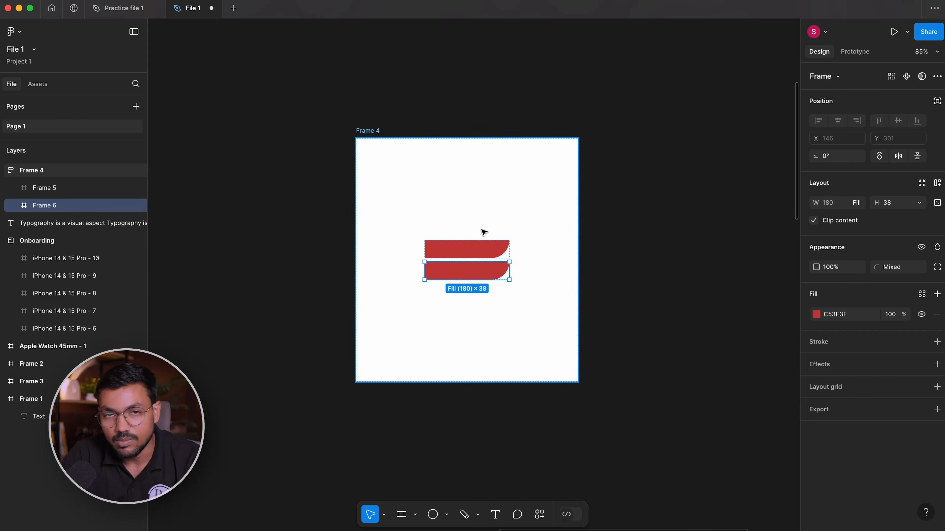
scroll(462, 223, up, 5)
scroll(462, 218, up, 2)
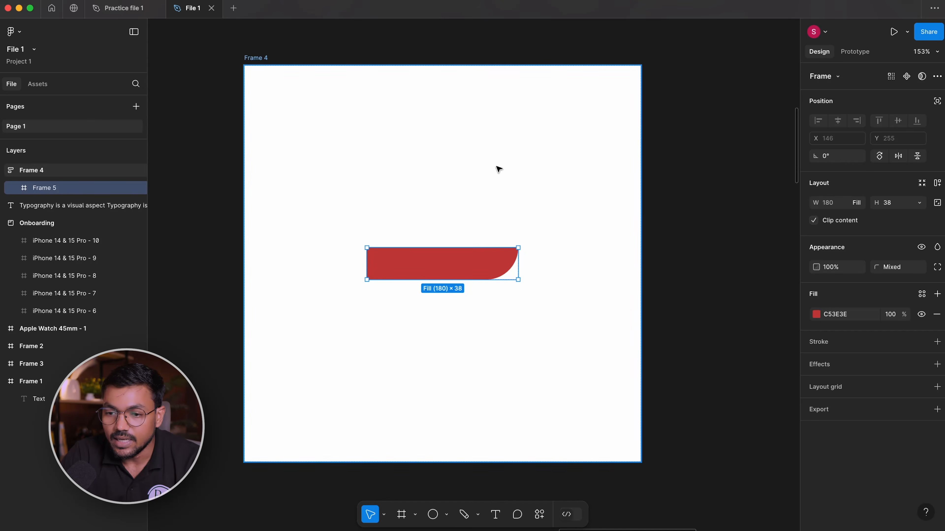
- Hide the whole of Frame 4 and make it visible again
click(306, 112)
click(306, 113)
scroll(643, 230, up, 1)
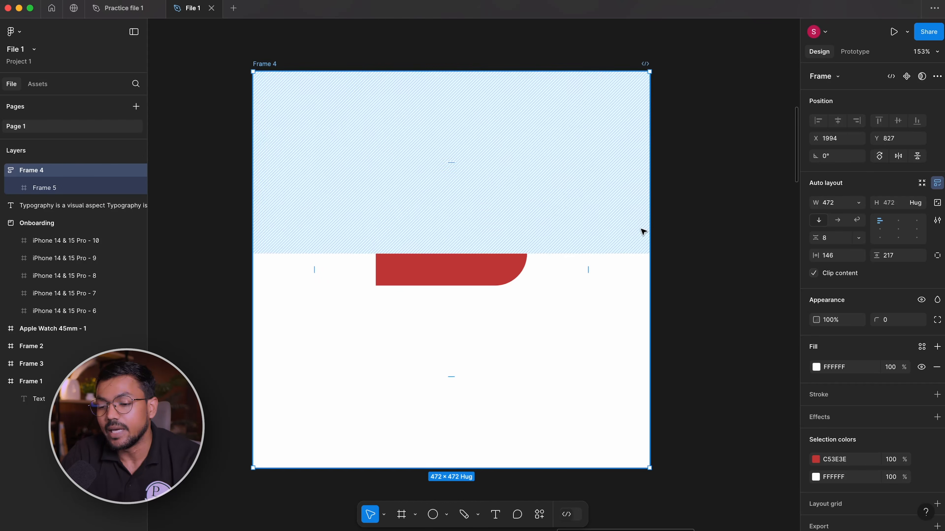
scroll(843, 300, down, 1)
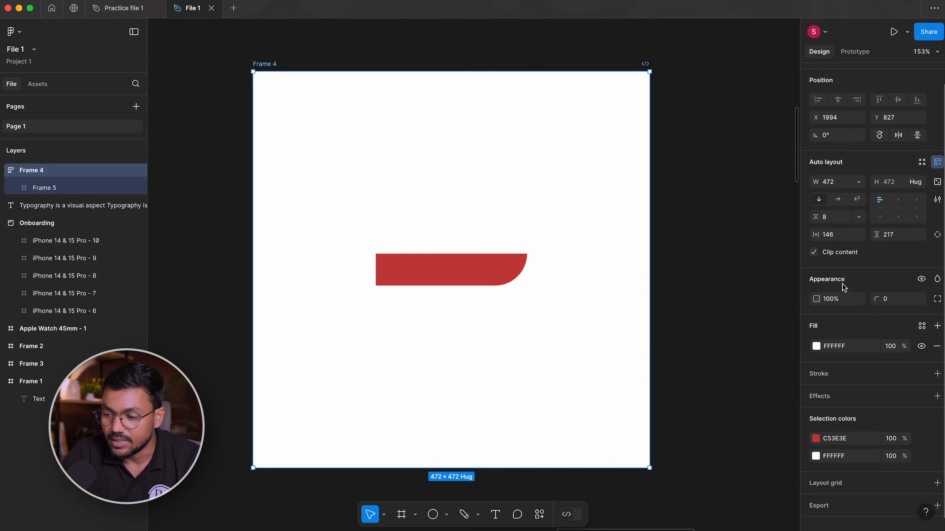
click(922, 279)
click(922, 280)
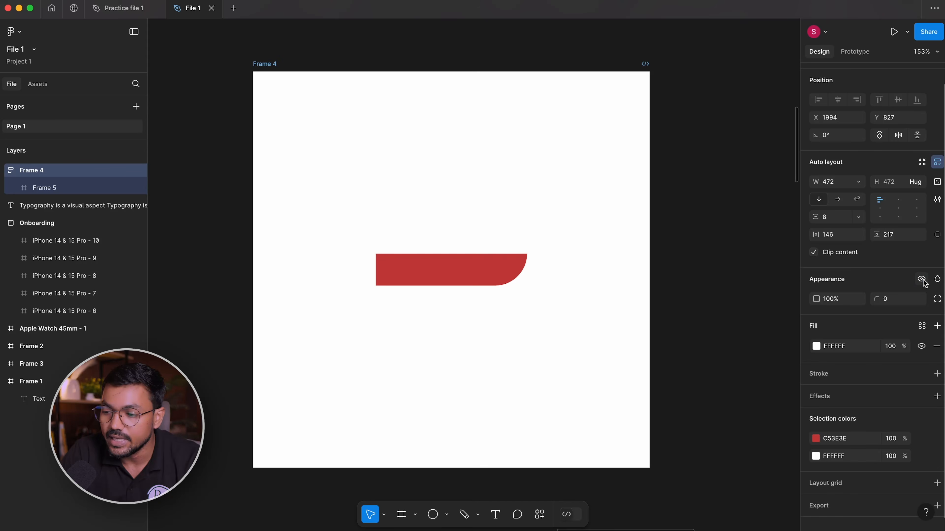
- Look through the blend modes available for Frame 4 without changing Pass through
click(936, 279)
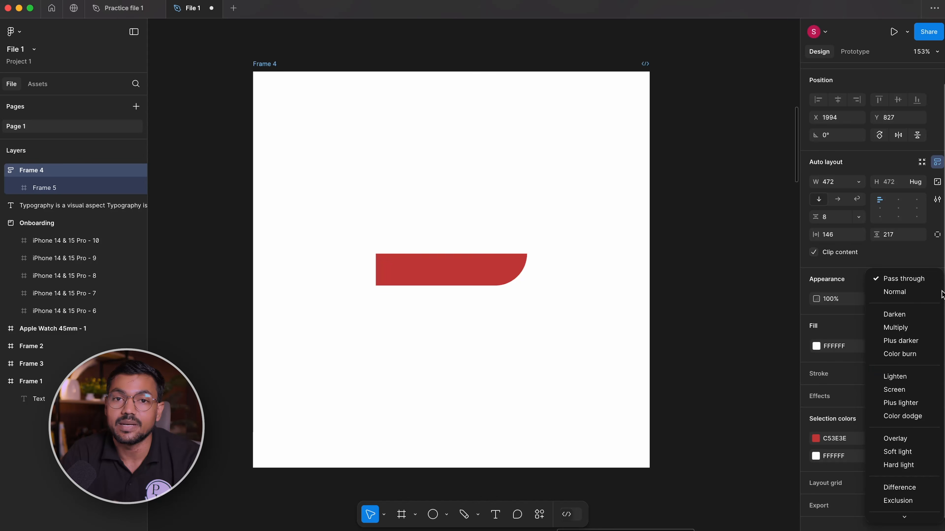
click(933, 267)
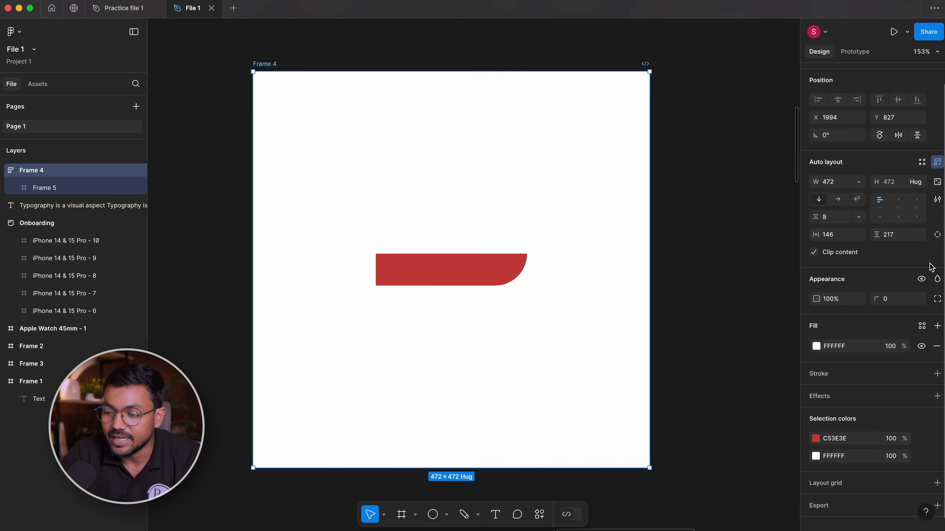
click(937, 279)
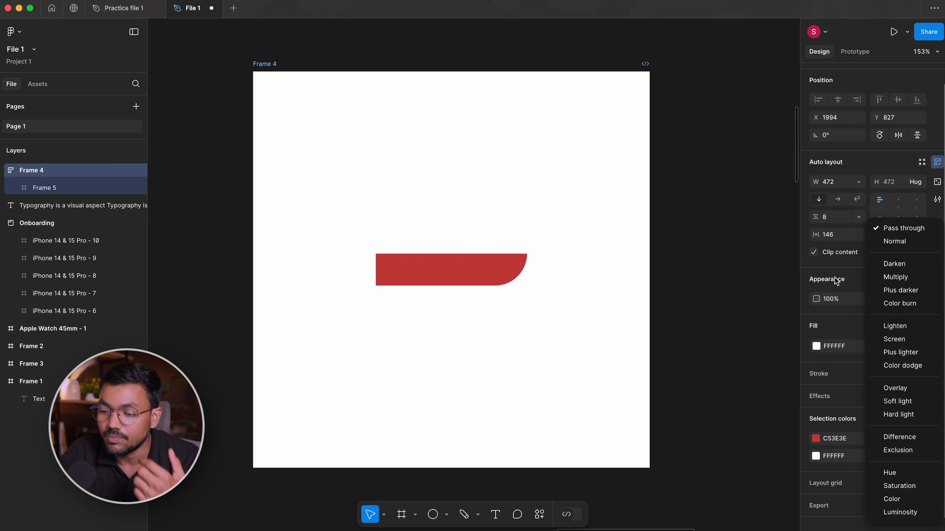
click(836, 272)
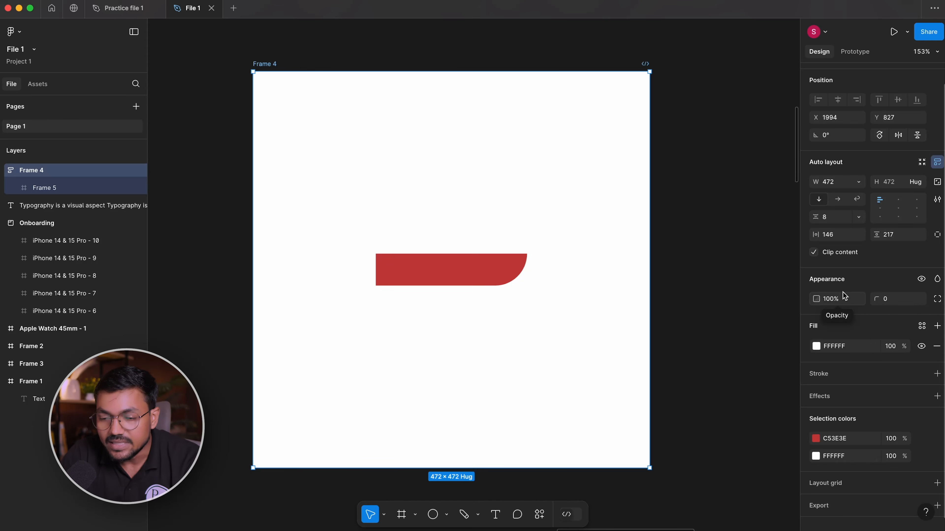
- Set the red frame's opacity to 50% and return it to 100%
click(830, 302)
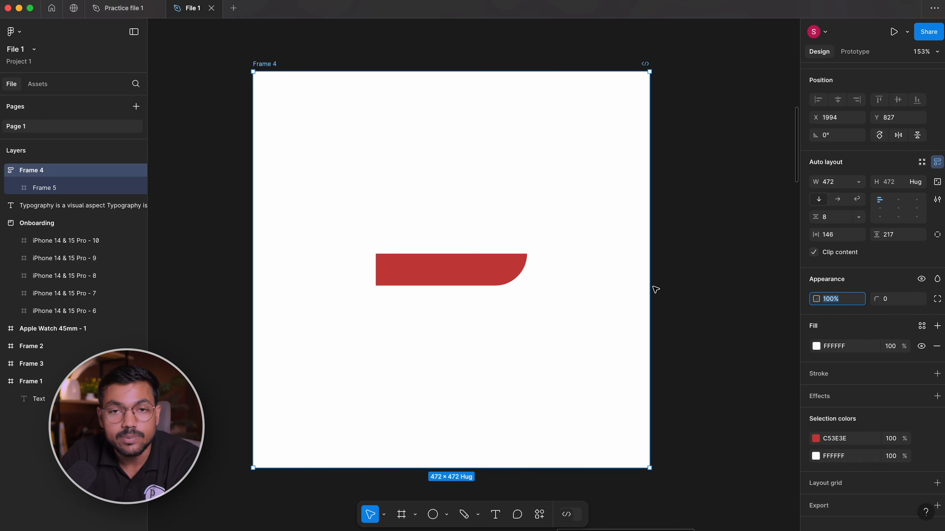
click(498, 265)
click(850, 268)
text(50)
key(Return)
text(100)
key(Return)
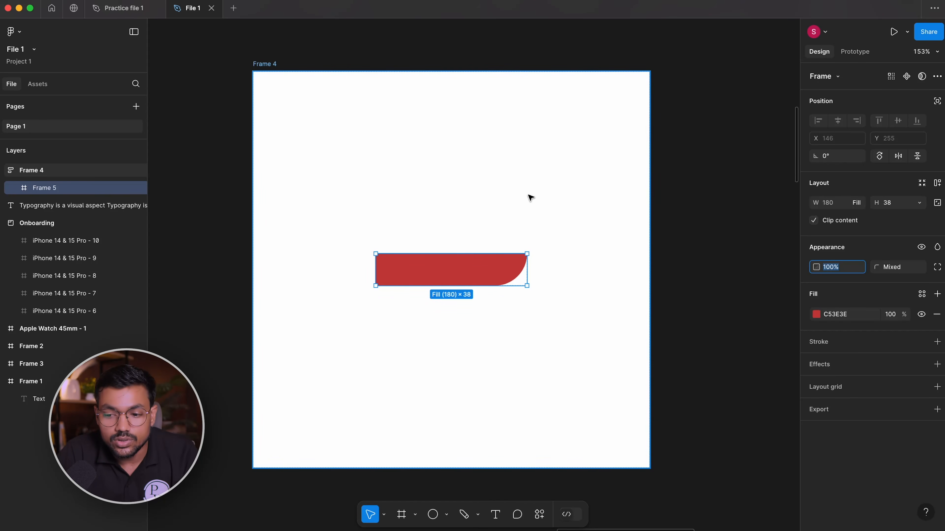
- Try the red frame's opacity at 40%, 10% and 11%
click(530, 197)
click(460, 262)
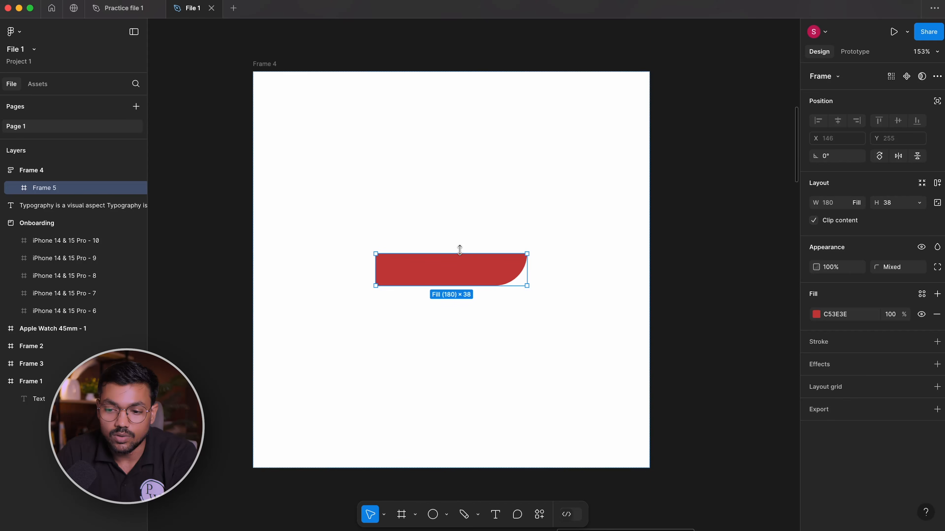
key(4)
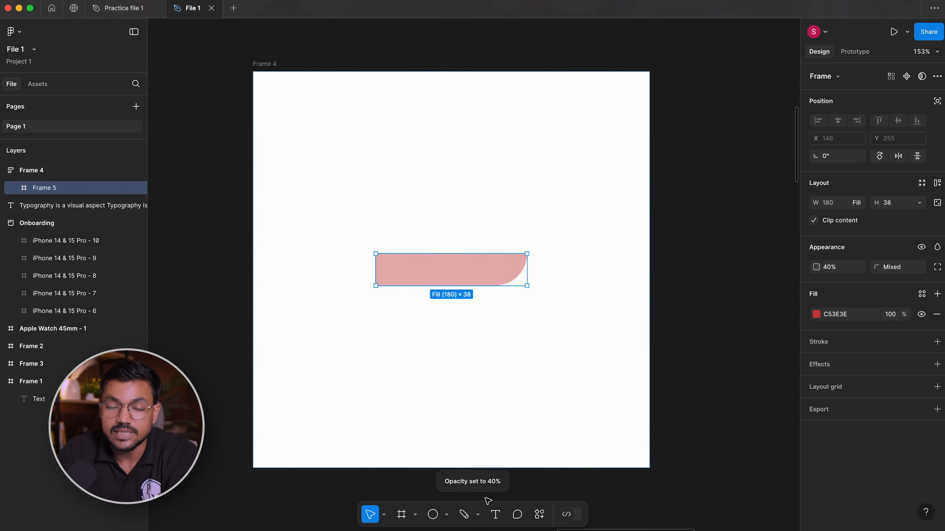
scroll(521, 462, up, 3)
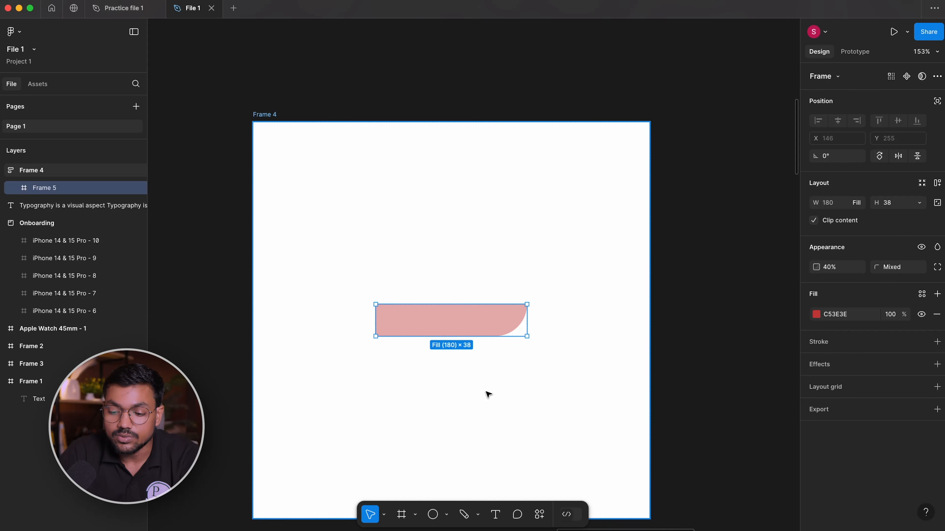
key(1)
scroll(538, 399, left, 2)
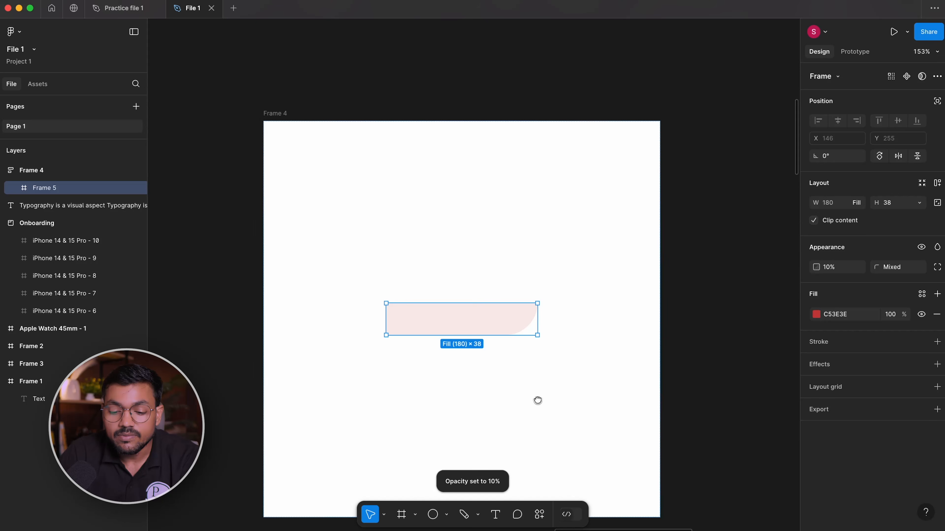
key(1)
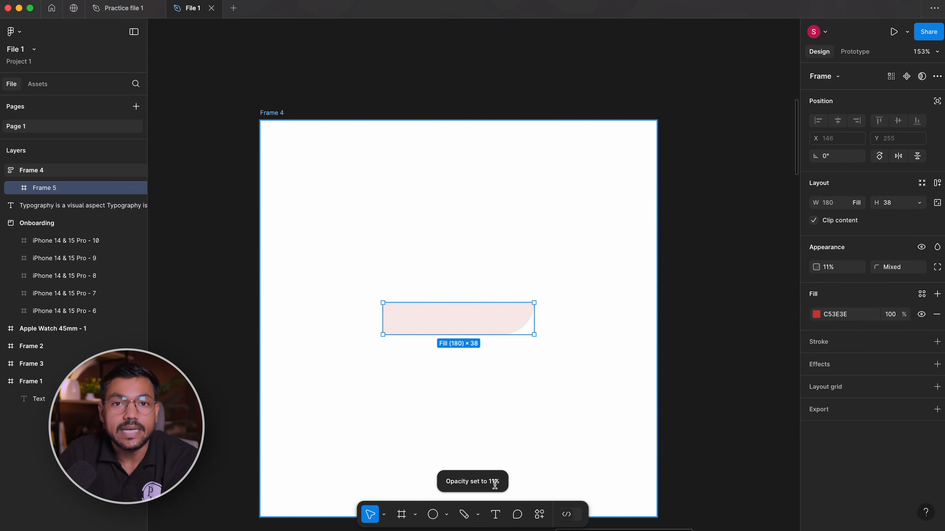
- Try the red frame's opacity at 88% and 0%, and restore it to 100%
key(8)
key(8)
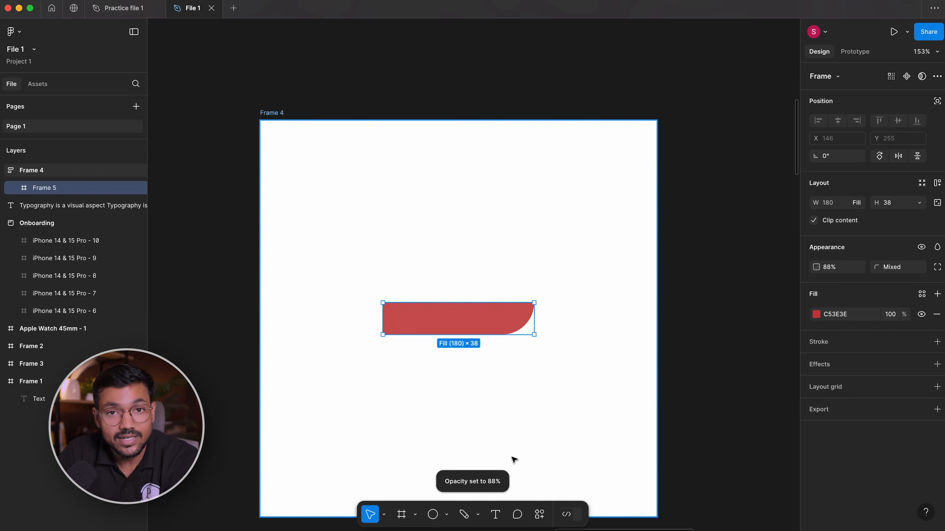
key(0)
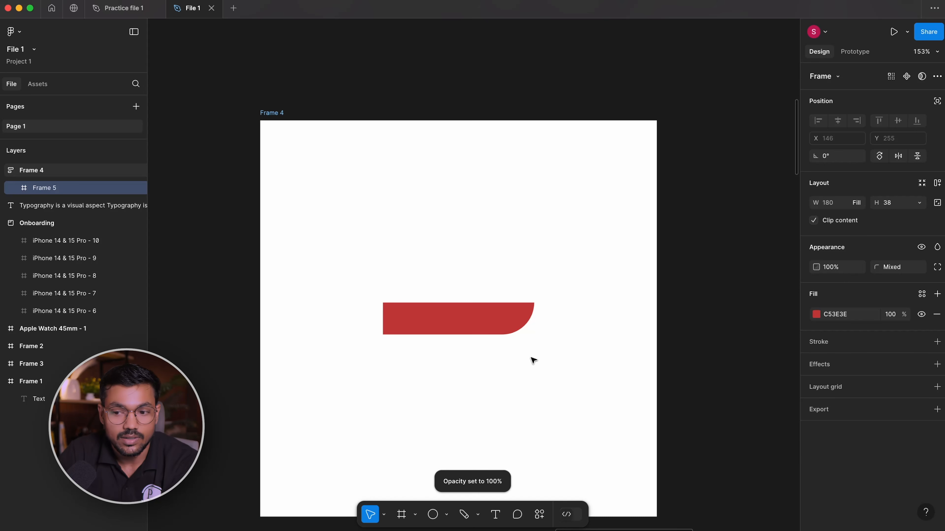
key(0)
key(0)
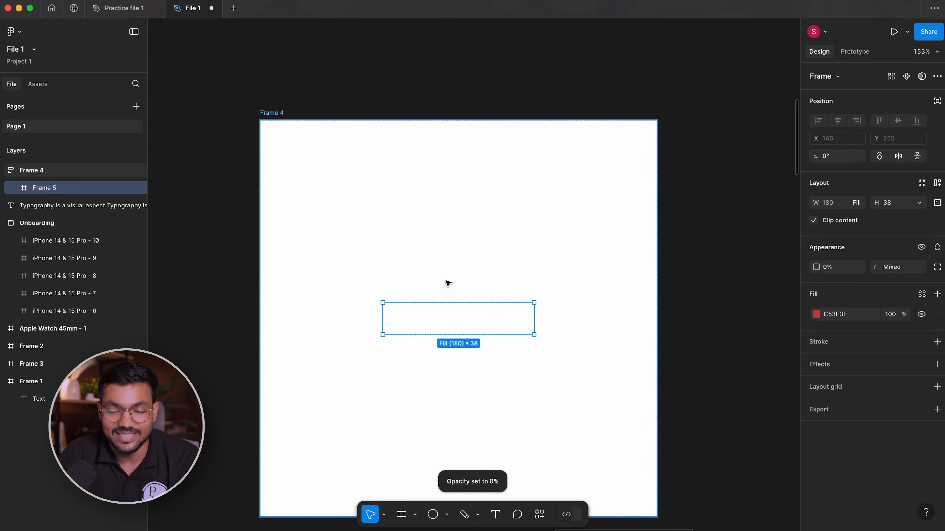
key(0)
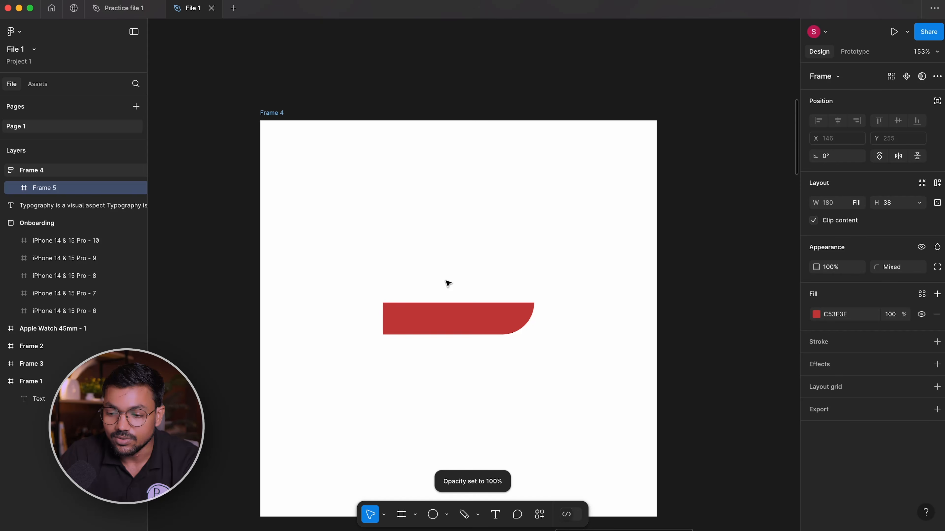
- Remove auto layout from Frame 4
click(466, 255)
drag(533, 372, 529, 343)
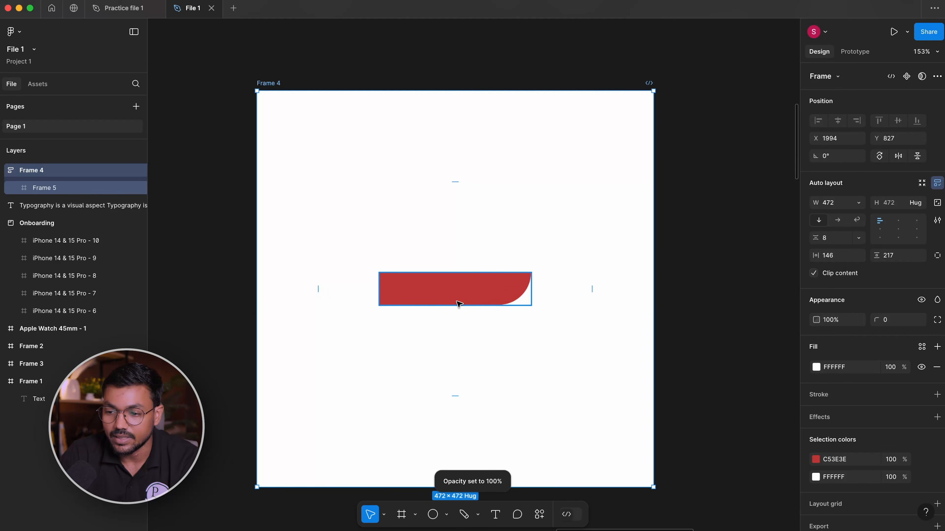
click(465, 286)
click(509, 218)
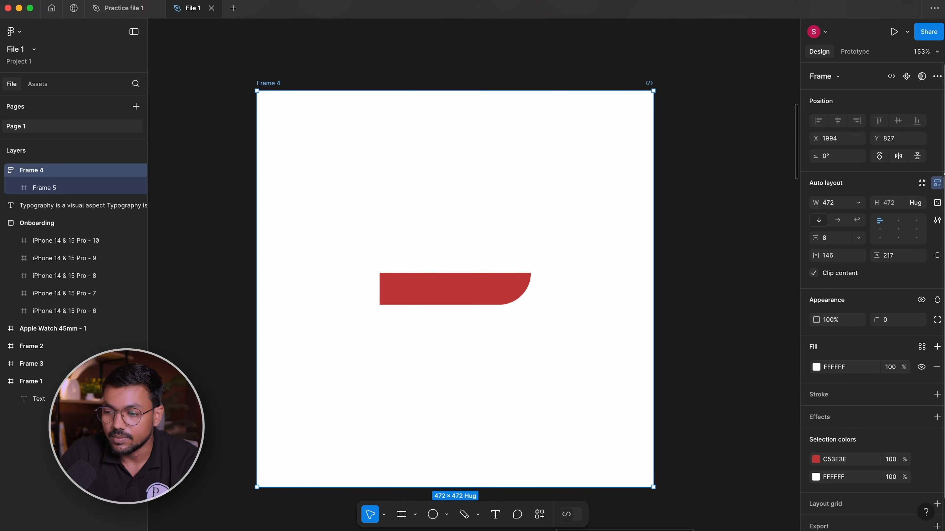
click(938, 183)
click(508, 224)
- Reset the red frame's single rounded corner to a radius of 0
click(487, 276)
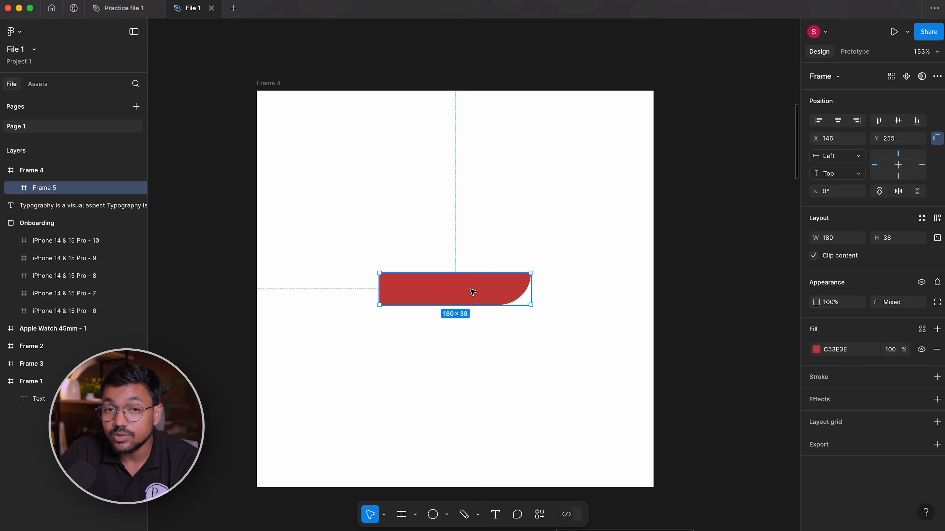
click(937, 302)
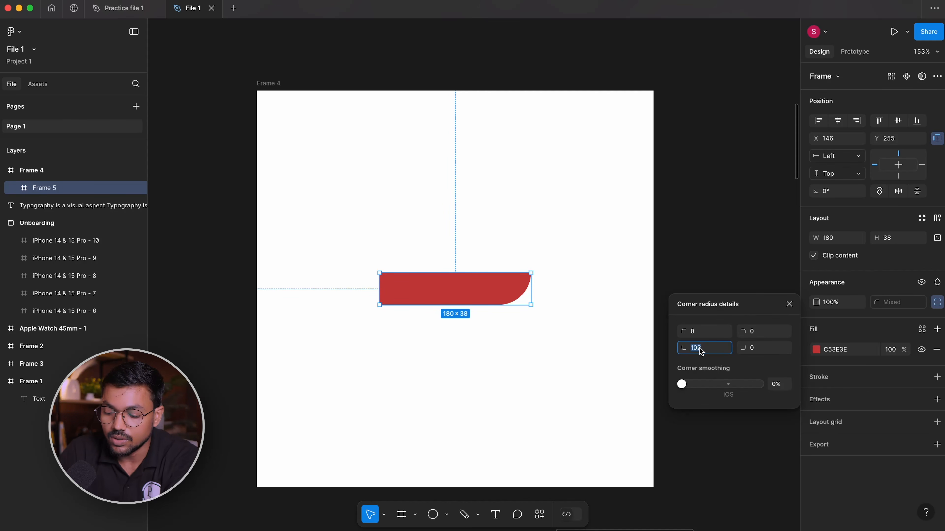
text(0)
key(Return)
click(473, 312)
click(486, 286)
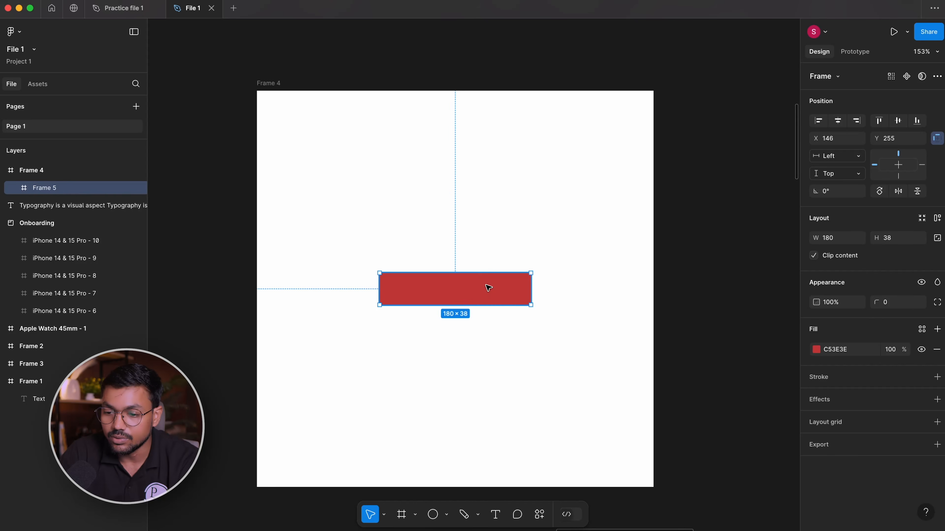
- Try varying the red frame's overall corner radius and return it to 0
scroll(484, 283, up, 5)
click(420, 177)
click(333, 220)
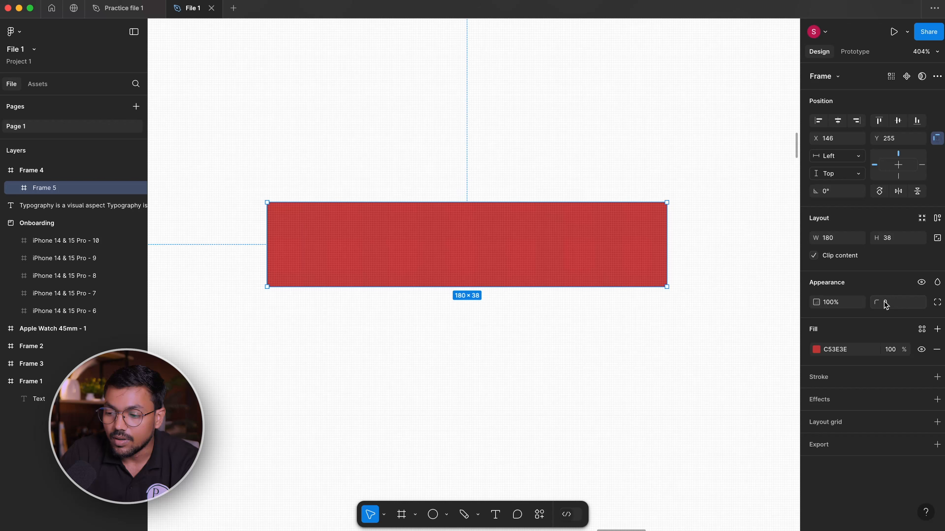
drag(878, 302, 943, 303)
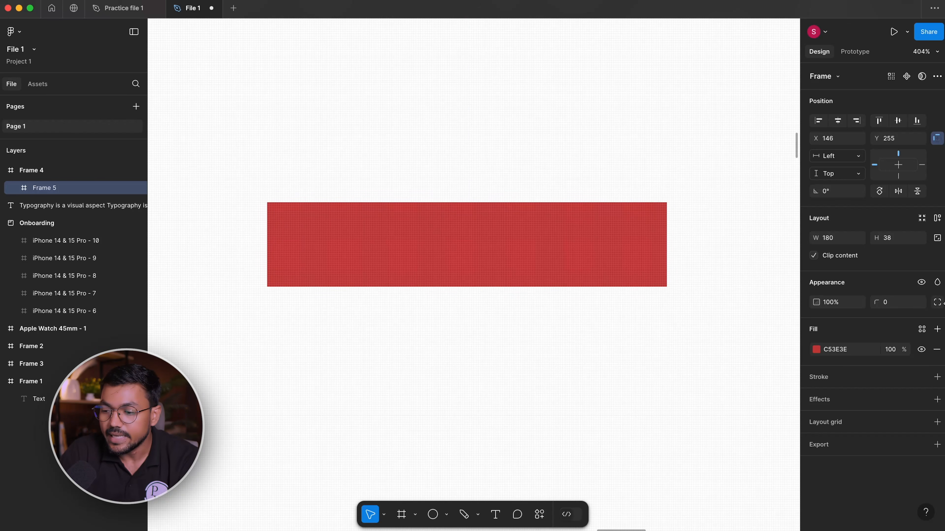
- Set only the red frame's top-left corner radius to 13, using the individual corner settings
click(937, 303)
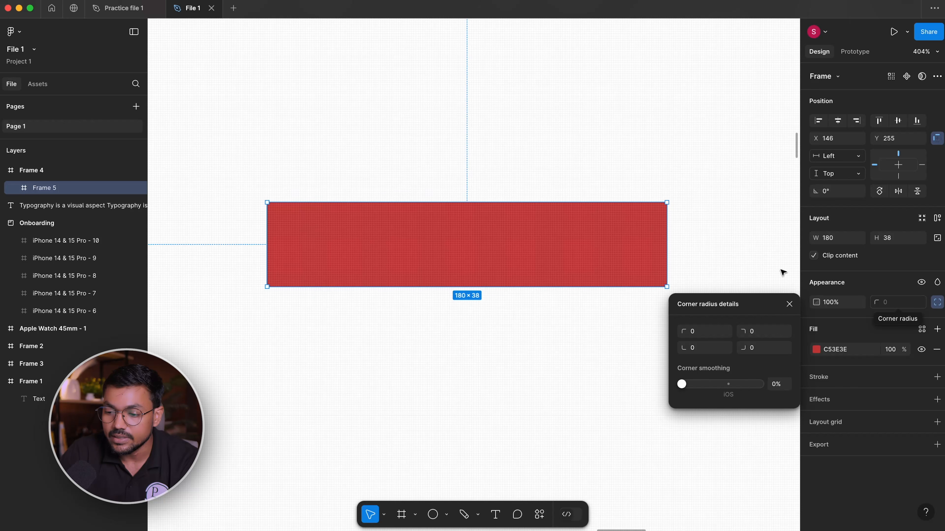
drag(684, 331, 676, 350)
mouse_move(745, 330)
mouse_down()
mouse_move(205, 370)
mouse_move(750, 327)
mouse_up()
drag(684, 331, 827, 339)
scroll(726, 226, up, 10)
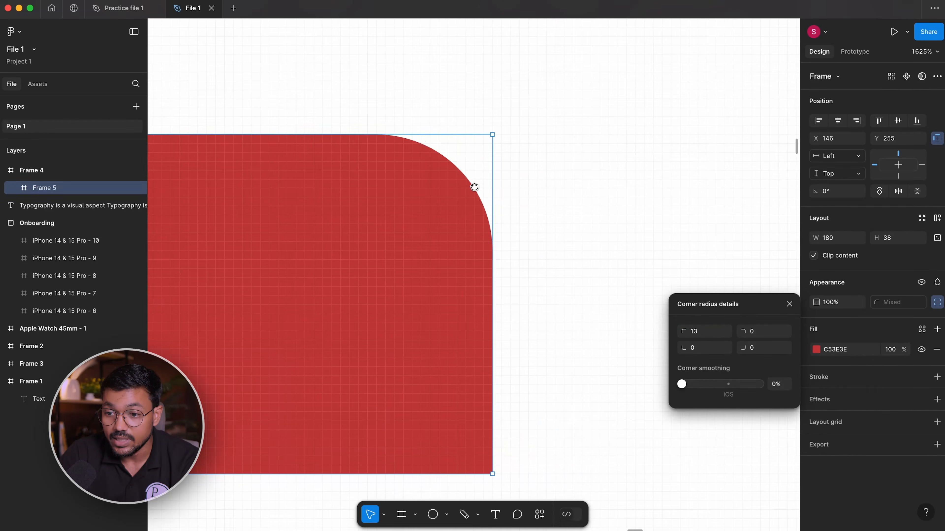
- Compare the red frame's rounded corner with and without 100% corner smoothing, and set the smoothing to the iOS mark at 60%
scroll(473, 186, left, 3)
drag(681, 384, 766, 387)
scroll(608, 224, up, 3)
key(super+z)
key(super+shift+z)
key(super+z)
key(super+shift+z)
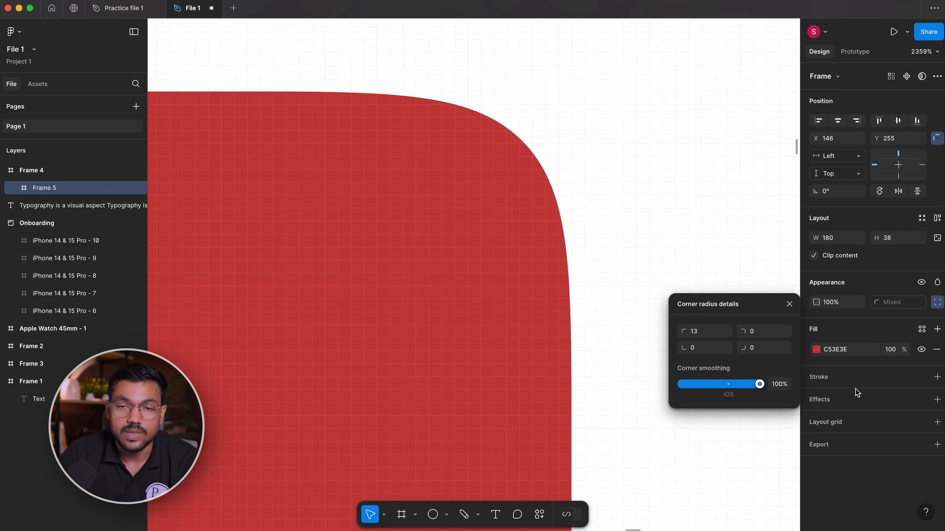
scroll(626, 164, down, 3)
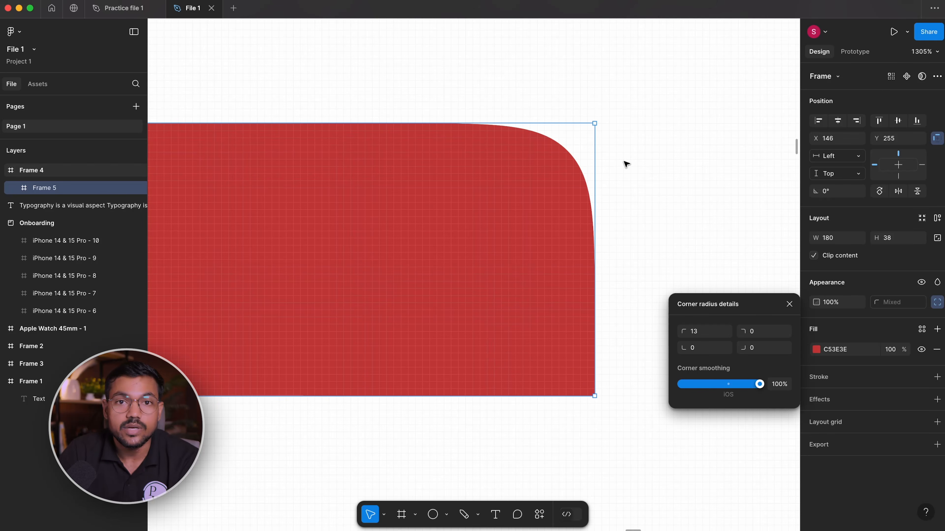
click(729, 387)
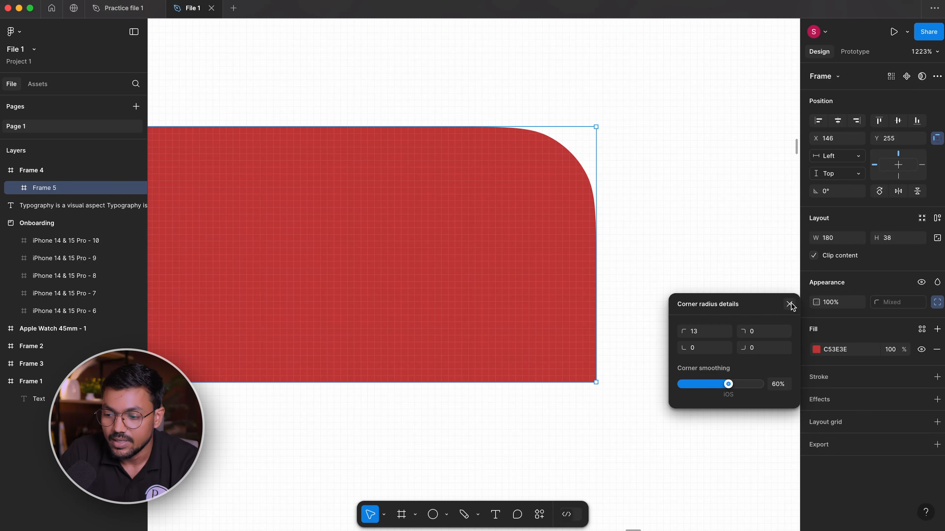
- Close the corner radius details and look through the frame type and device size presets available for the red frame
click(790, 304)
scroll(691, 165, down, 10)
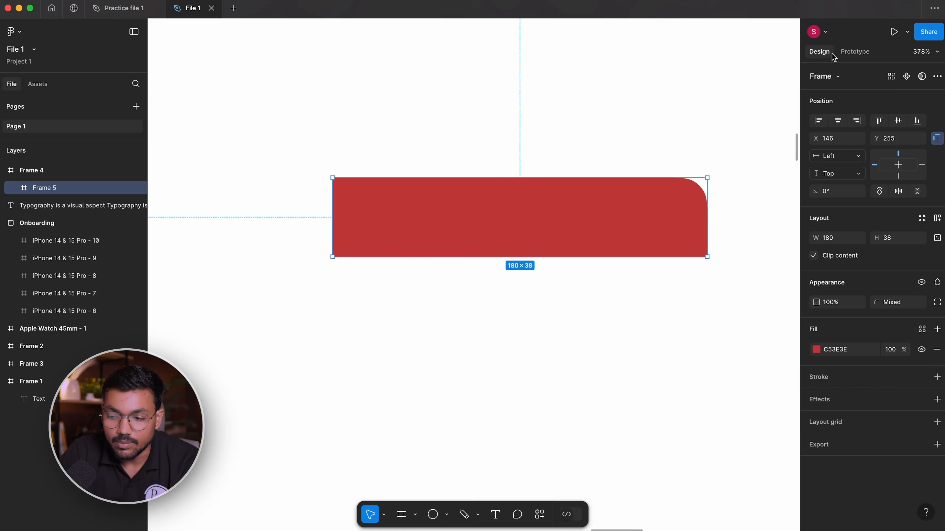
click(836, 78)
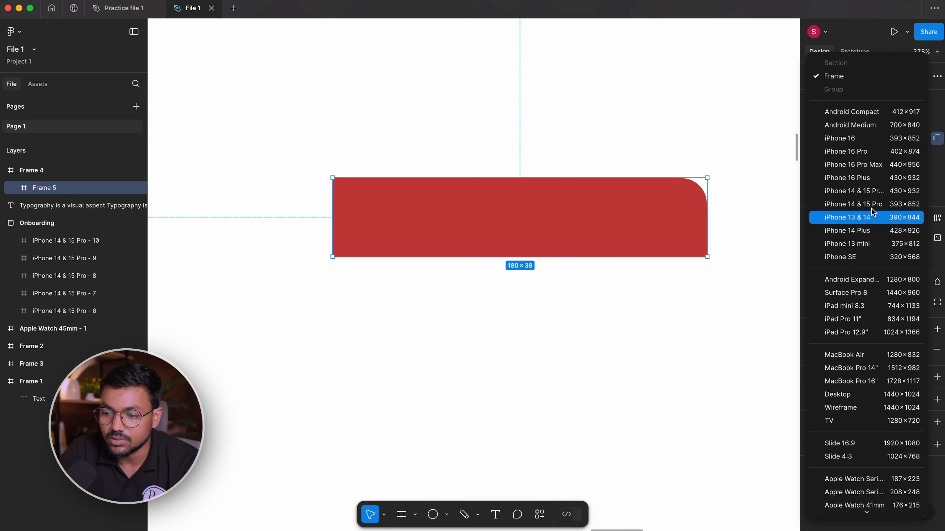
click(735, 344)
click(475, 272)
scroll(474, 272, down, 5)
drag(591, 238, 562, 244)
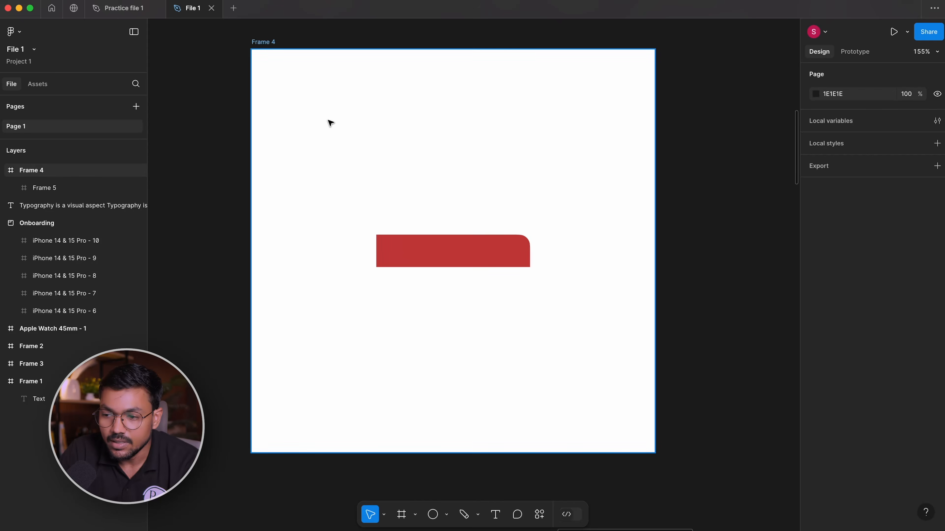
- Try resizing the white Frame 4 to the iPhone 16 Pro preset and undo the size change
scroll(329, 122, down, 1)
click(338, 110)
click(835, 78)
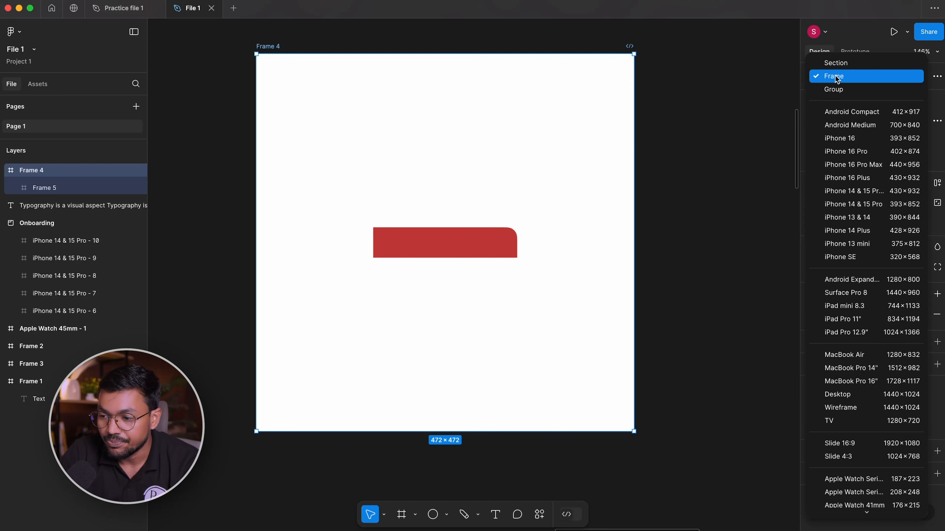
click(857, 155)
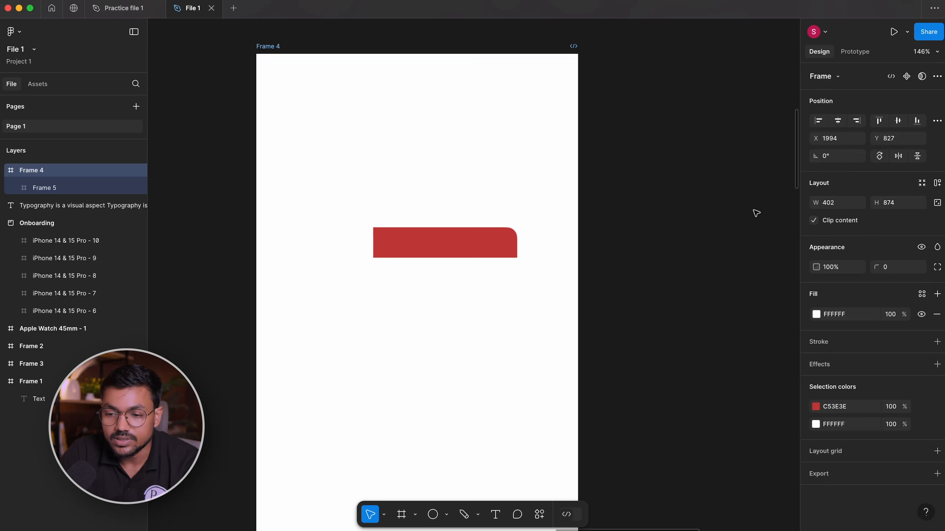
scroll(419, 179, down, 4)
key(super+z)
key(shift+super+z)
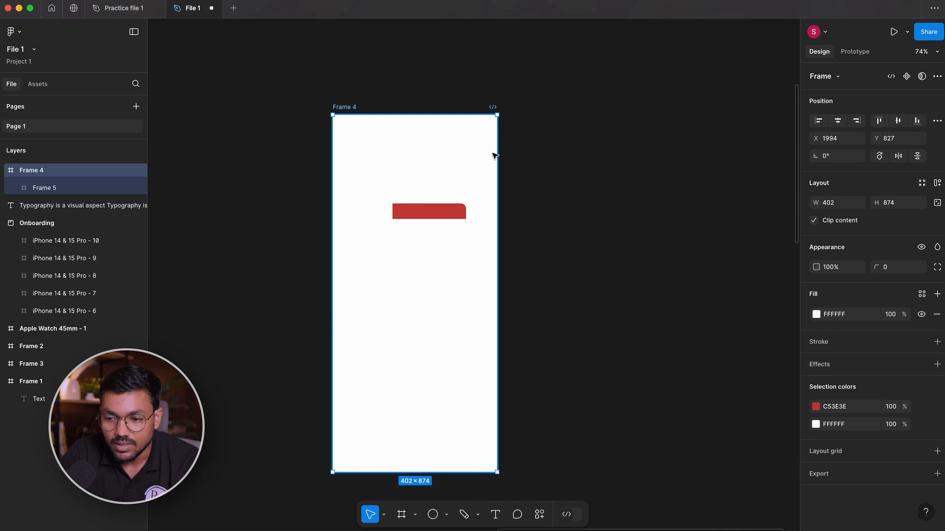
key(super+z)
scroll(386, 158, up, 4)
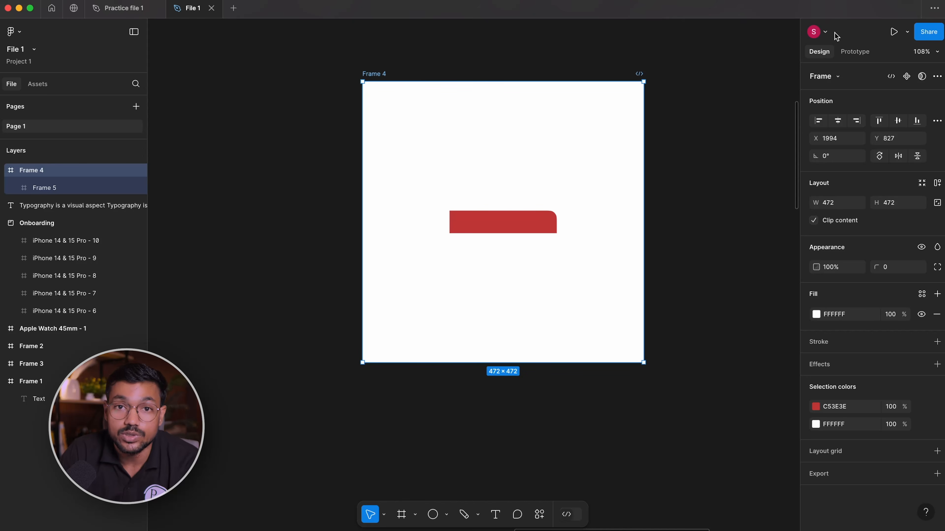
- Change the red frame's solid fill to blue 3D14DF and check the library colours
scroll(514, 195, up, 2)
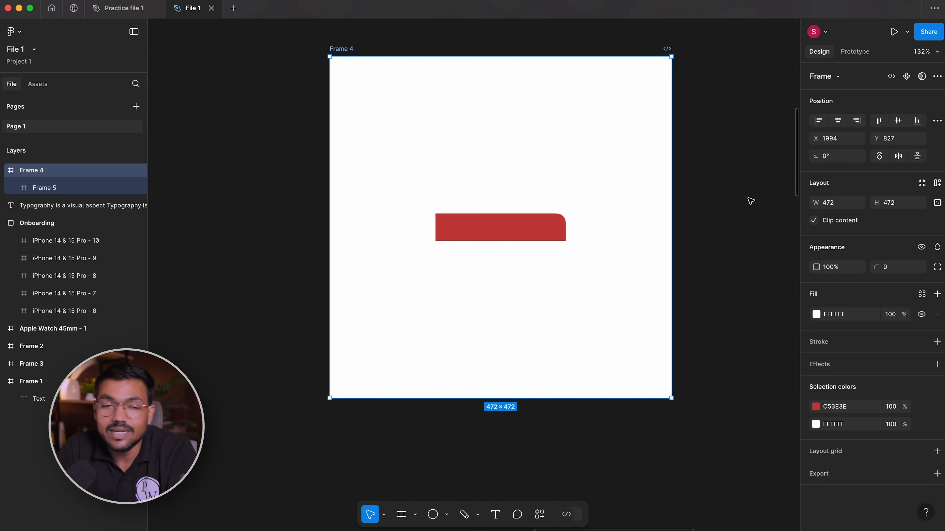
scroll(759, 216, up, 2)
scroll(759, 216, left, 1)
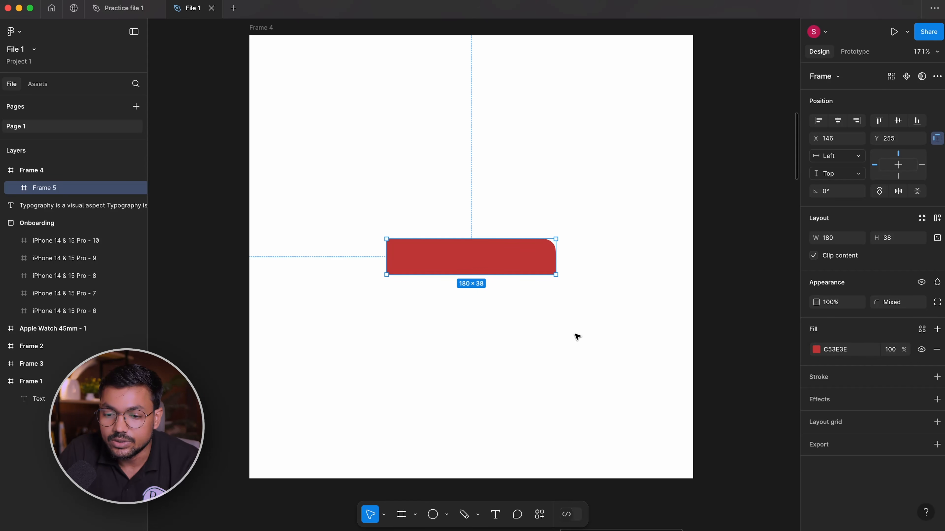
scroll(445, 246, up, 5)
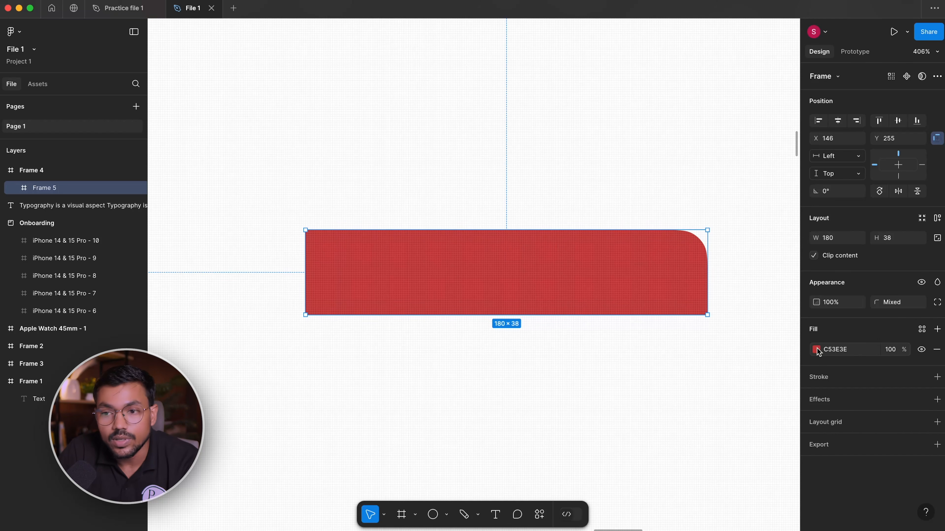
click(870, 355)
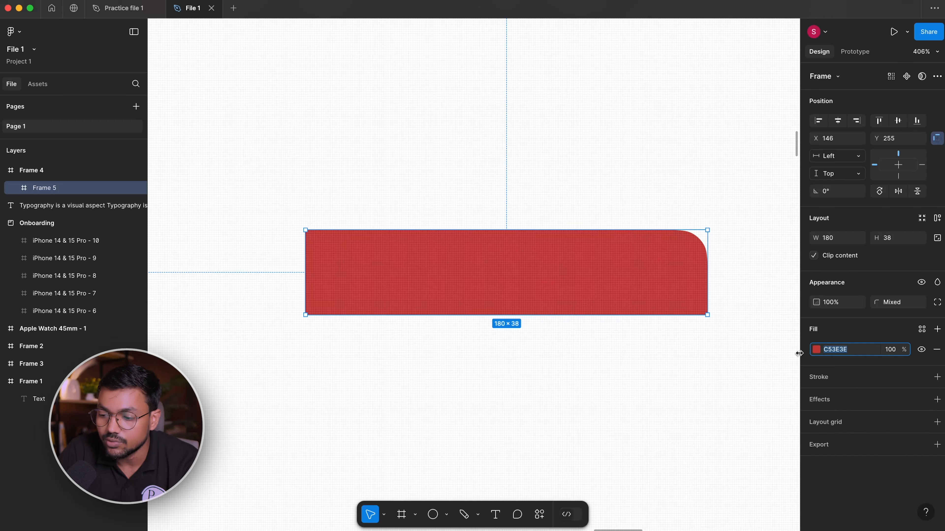
click(816, 350)
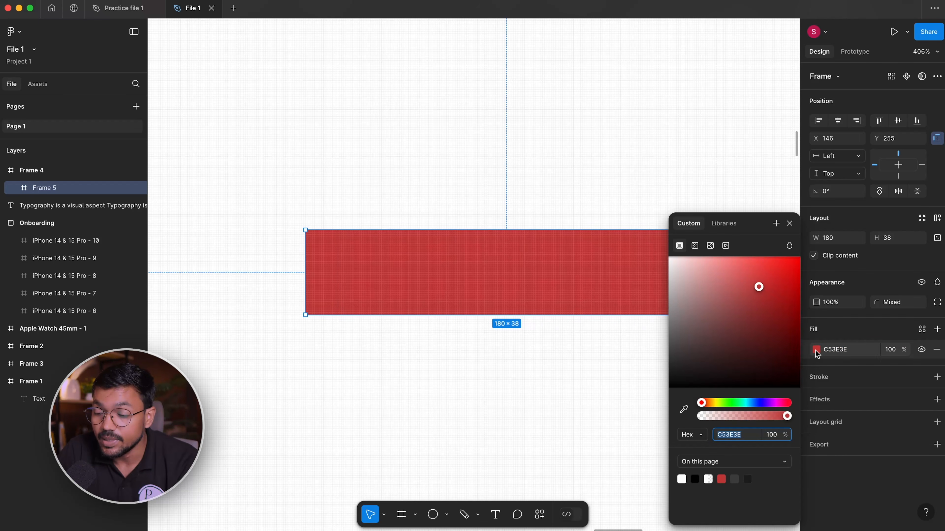
drag(727, 403, 759, 403)
drag(738, 355, 788, 276)
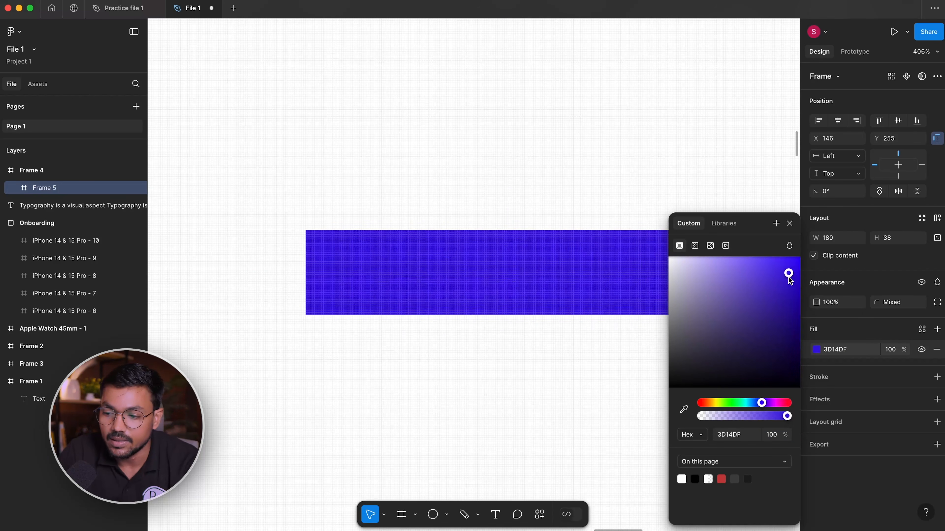
drag(544, 247, 489, 127)
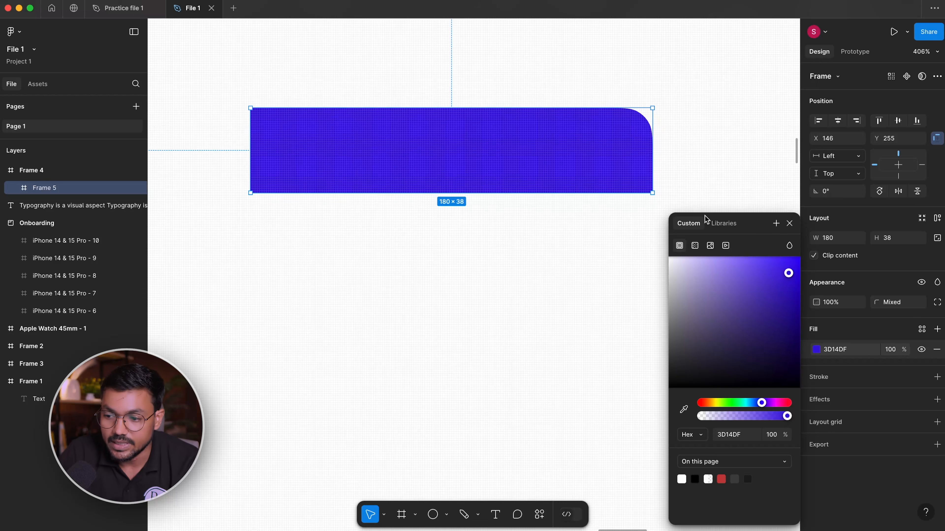
click(722, 224)
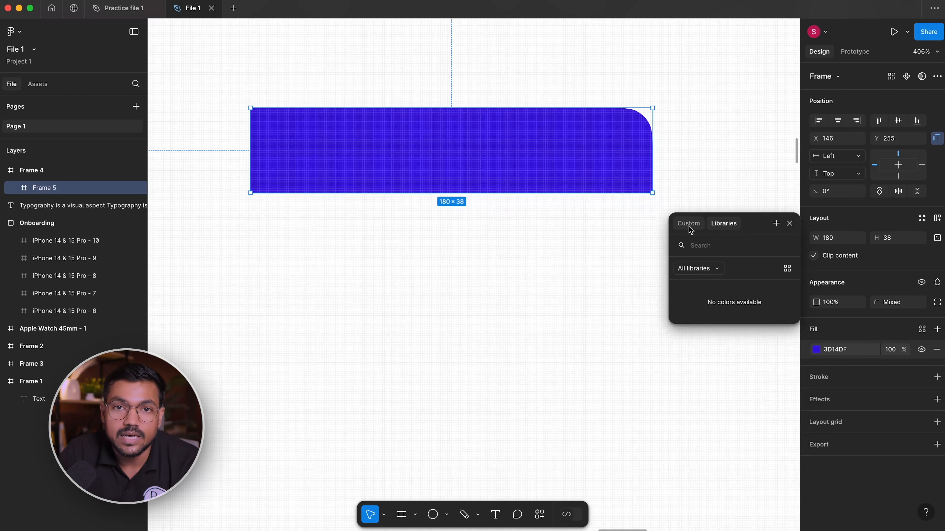
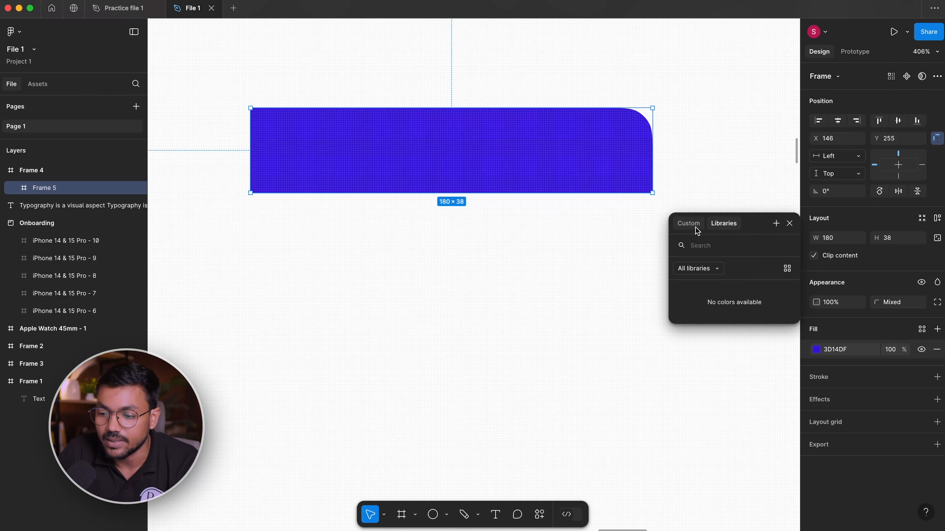
click(696, 229)
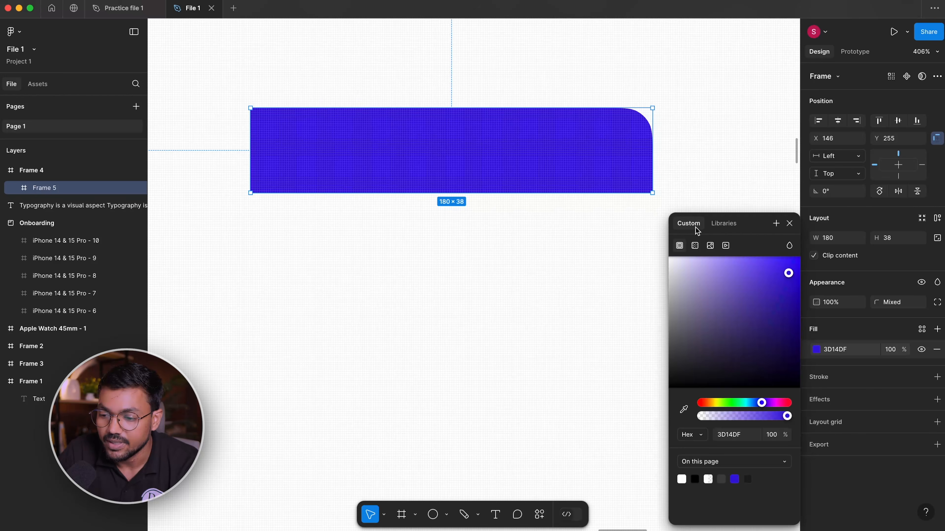
- Try a linear gradient fill on the blue frame, moving the dark stop to 41% and colouring it green 00D478
click(694, 246)
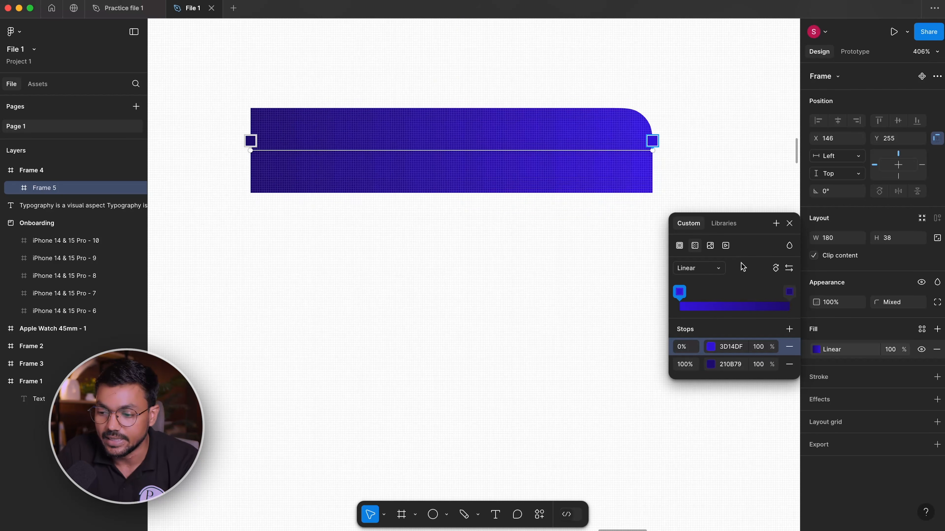
drag(789, 293, 725, 294)
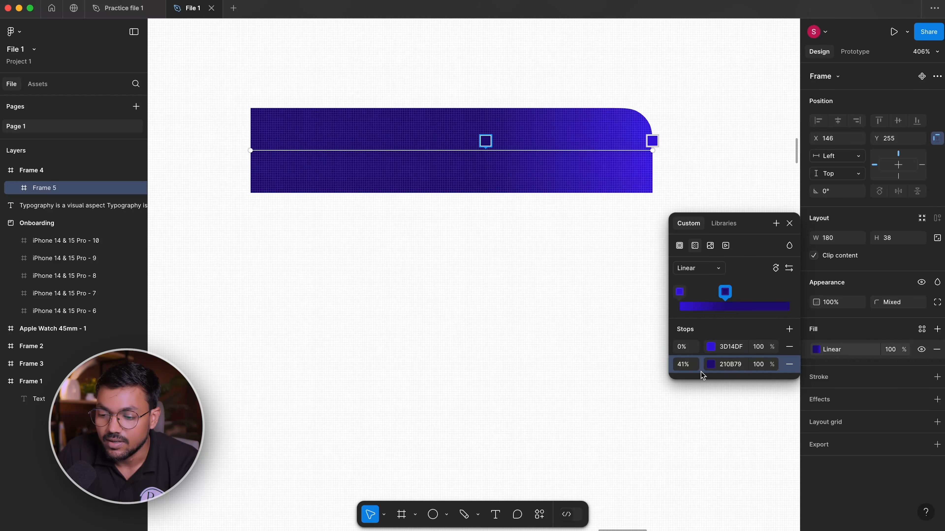
click(699, 368)
click(620, 353)
click(607, 404)
drag(622, 351, 671, 283)
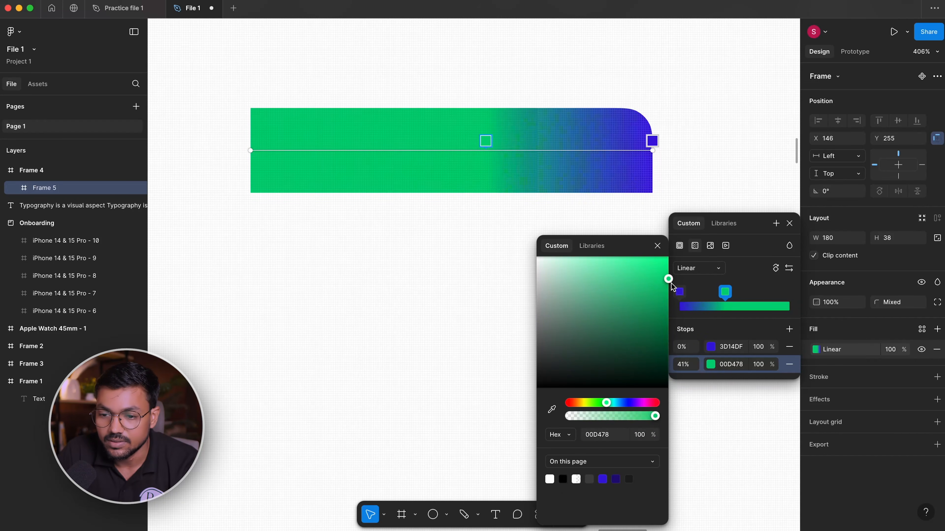
- Add five more stops to the linear gradient, at 95%, 66%, 18%, 61% and 76%
click(271, 150)
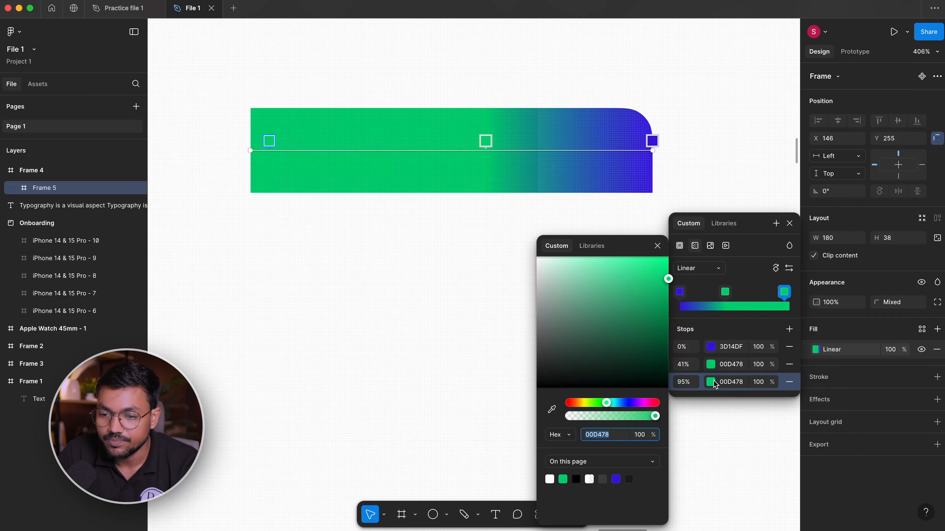
click(385, 149)
click(578, 149)
click(406, 149)
click(348, 149)
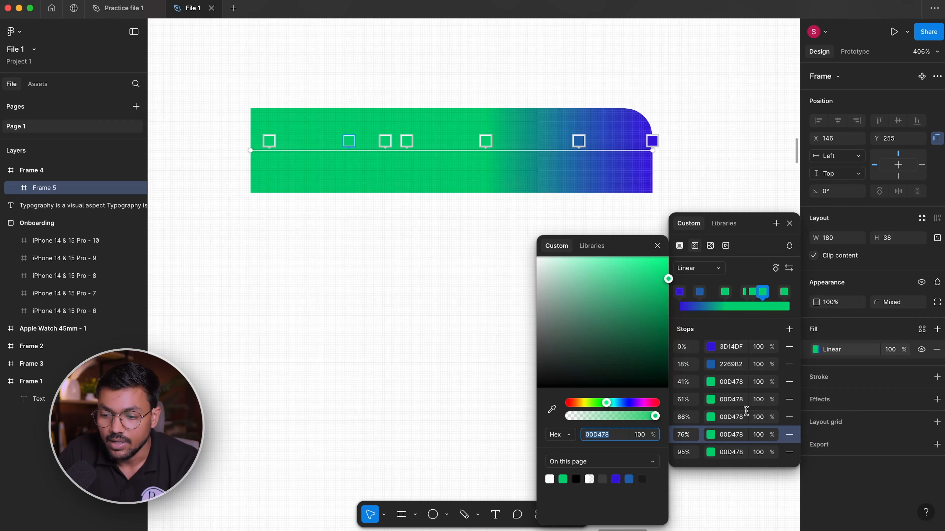
- Recolour the 76% gradient stop red D1080C and the 18% stop green 36881B, and leave the gradient editor
drag(597, 322, 669, 287)
click(656, 403)
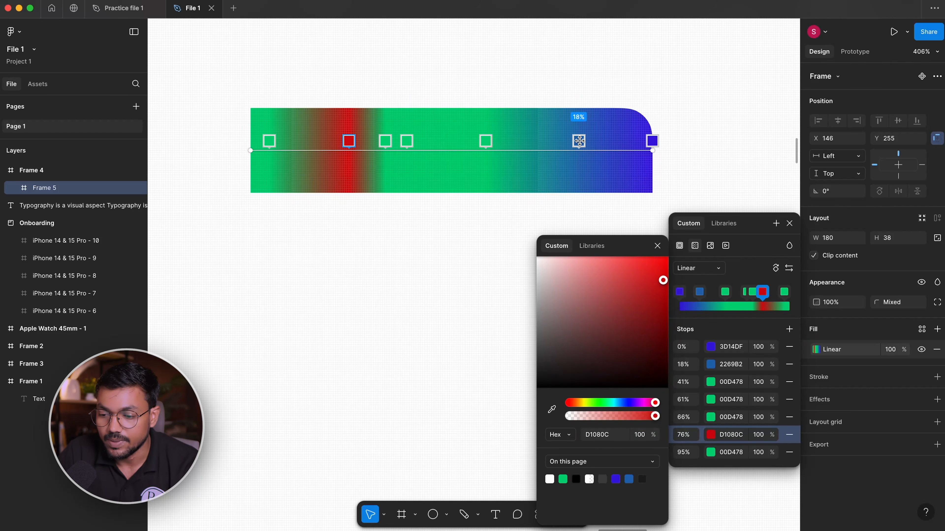
click(578, 141)
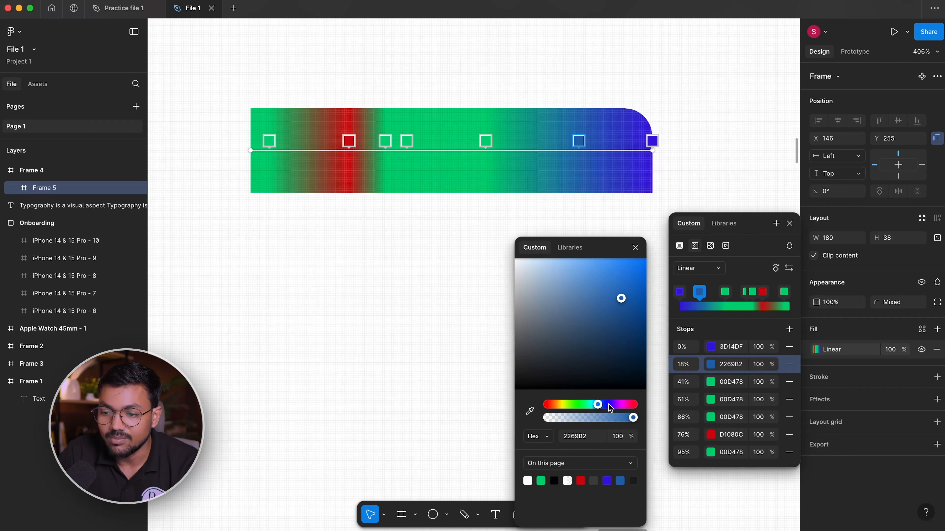
drag(608, 403, 570, 403)
click(613, 321)
key(Escape)
click(693, 167)
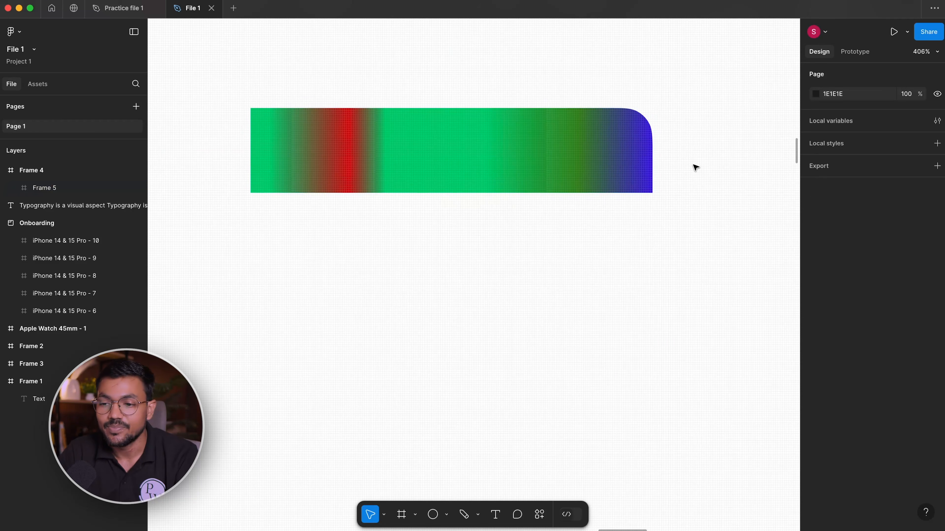
drag(694, 167, 698, 185)
- Try the radial, angular and diamond gradient types on the frame's fill, go back to linear, and return the fill to solid 3D14DF
click(633, 182)
click(823, 350)
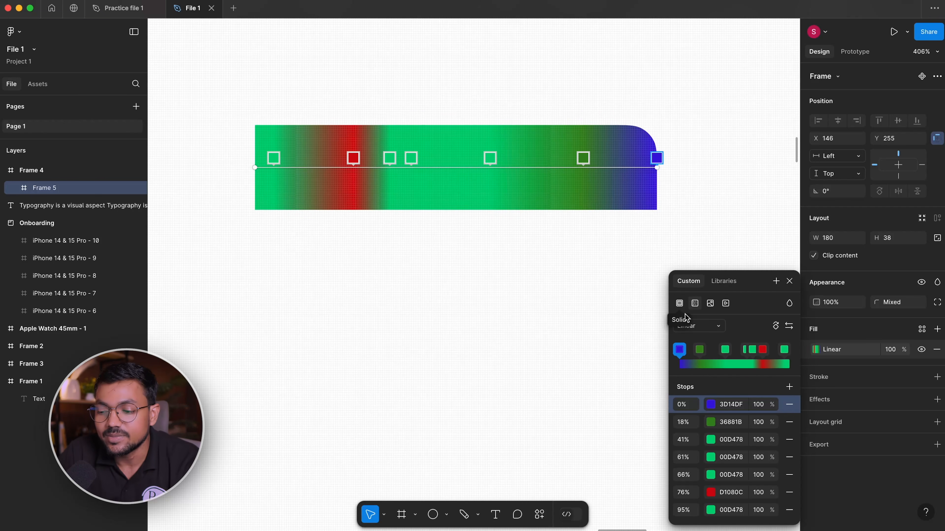
click(704, 327)
click(706, 338)
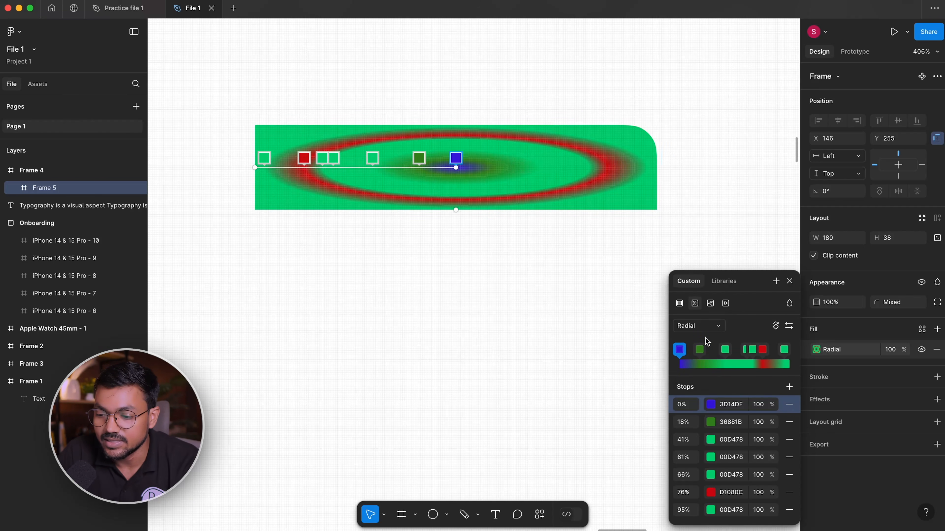
click(708, 330)
click(707, 338)
click(716, 327)
click(711, 341)
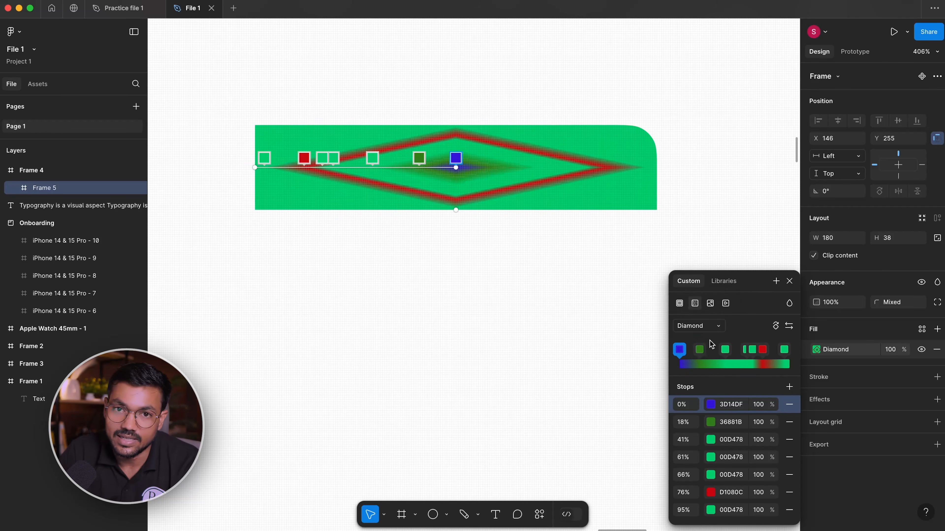
click(718, 326)
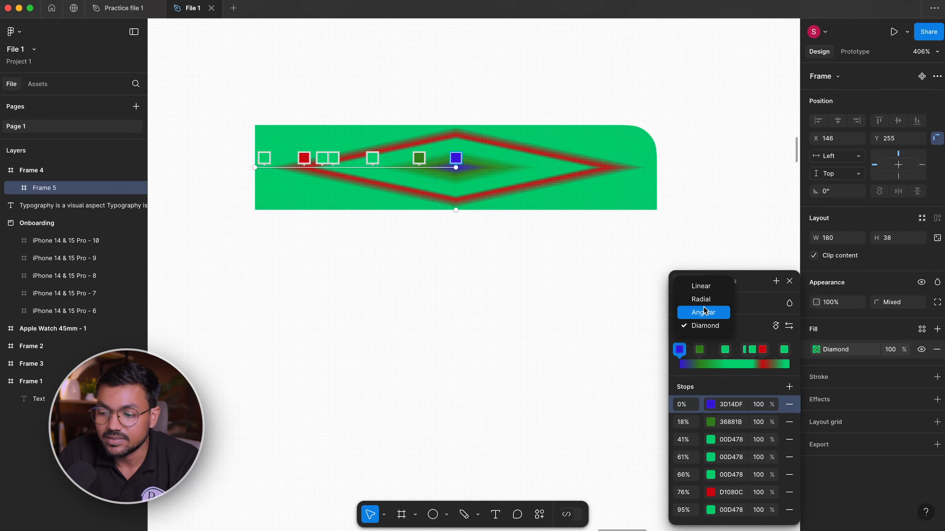
click(694, 288)
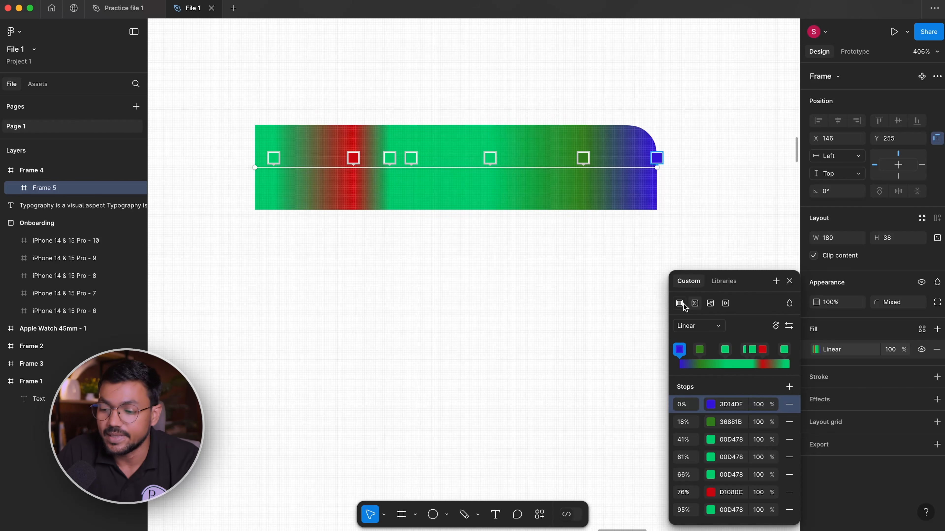
click(683, 304)
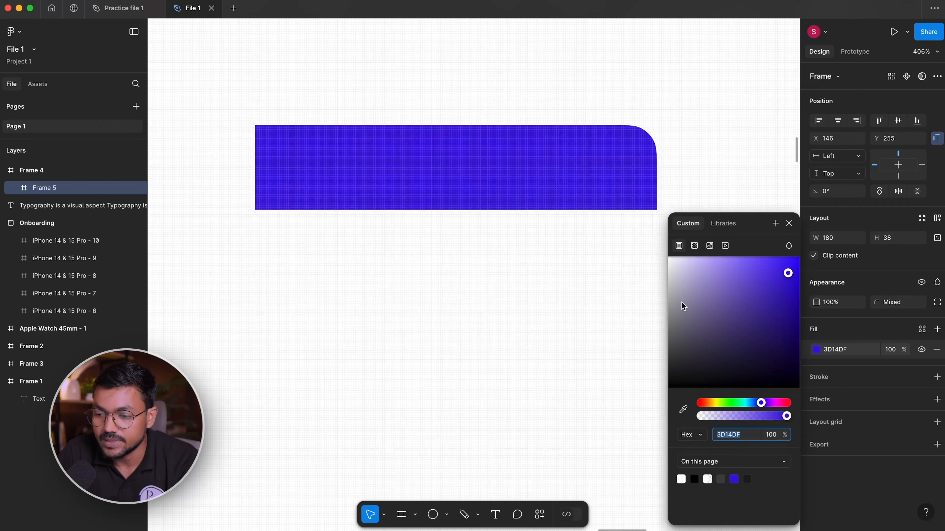
- Try the image and video fill types on the blue frame and undo the fill change
click(709, 245)
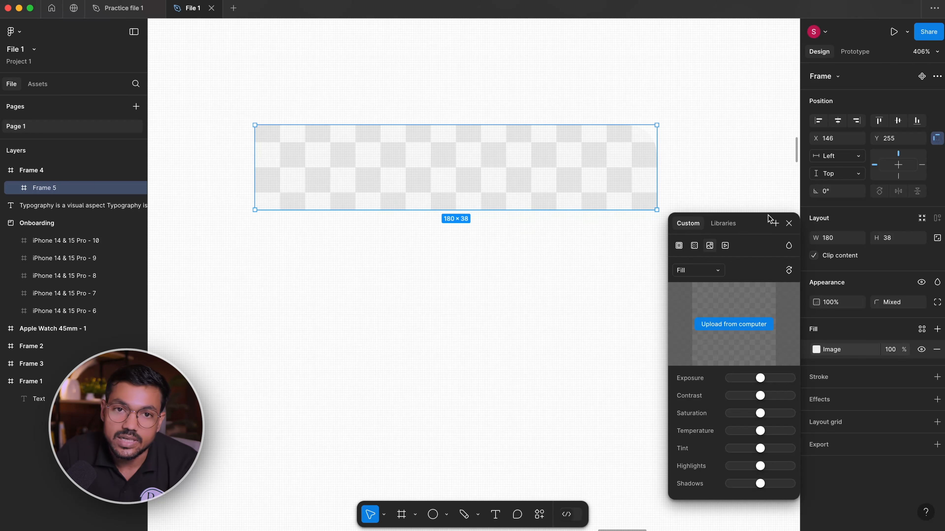
click(725, 246)
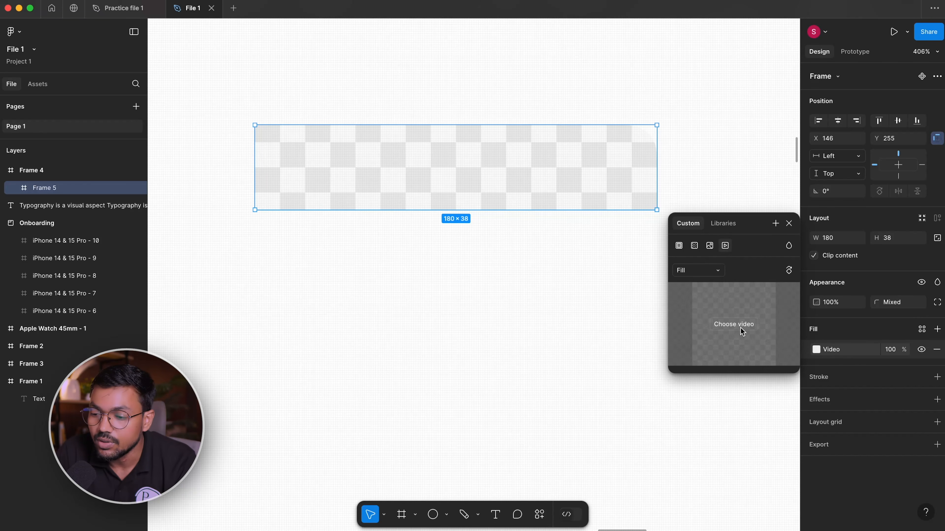
click(544, 214)
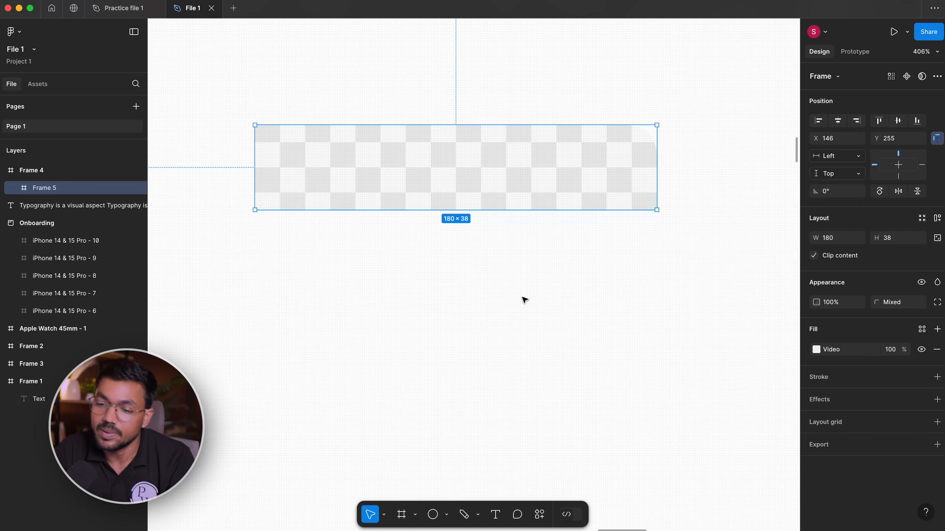
key(super+z)
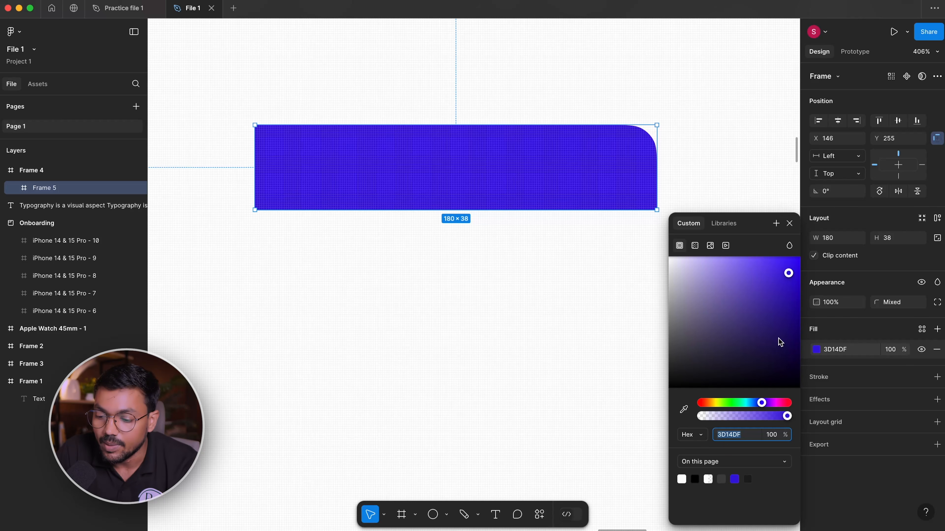
- Try the RGB colour format for the frame's fill, go back to Hex and check the other available formats
click(692, 434)
click(694, 446)
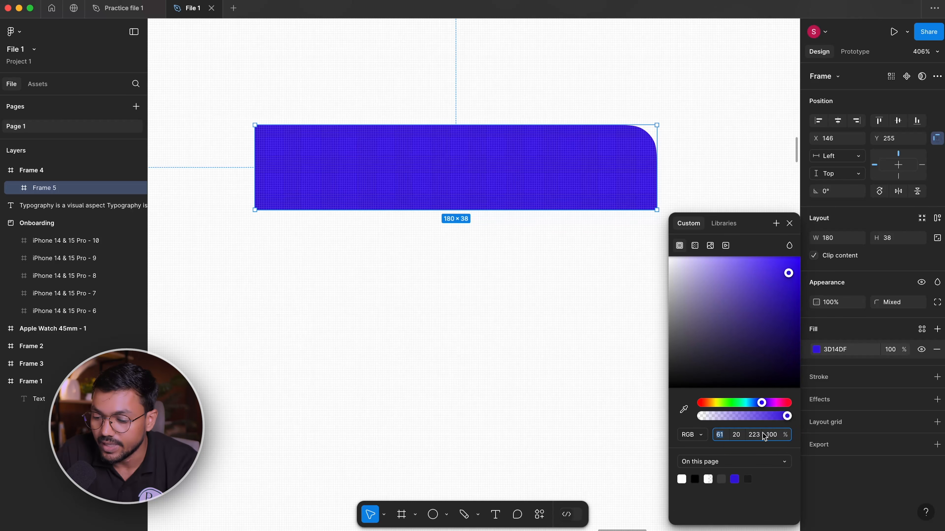
click(692, 435)
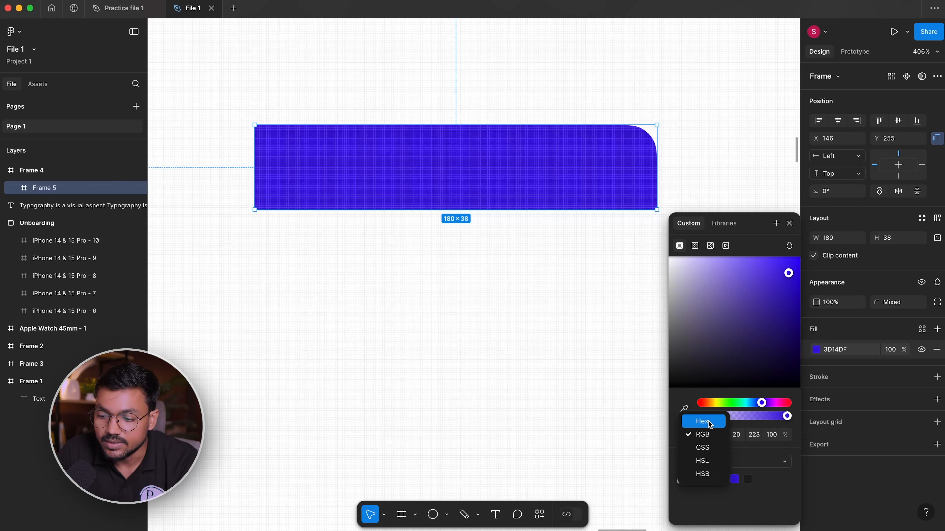
click(708, 421)
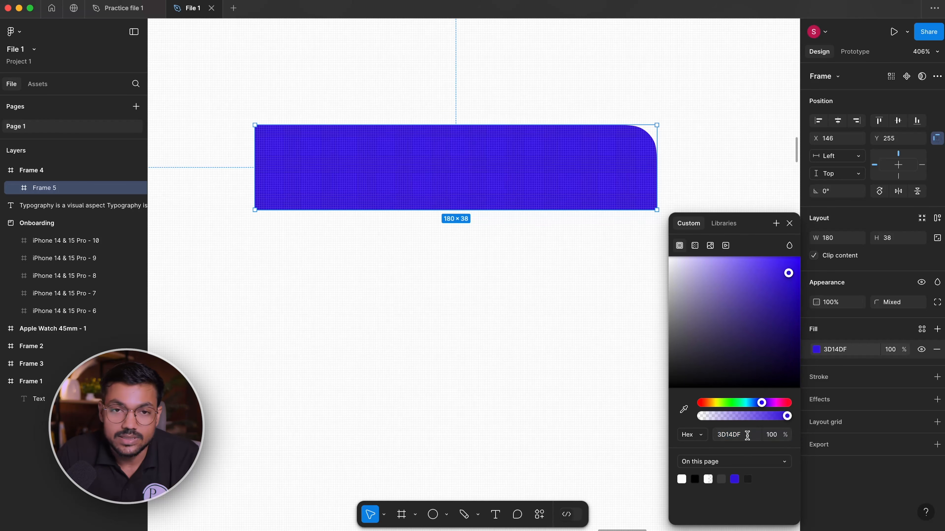
click(693, 437)
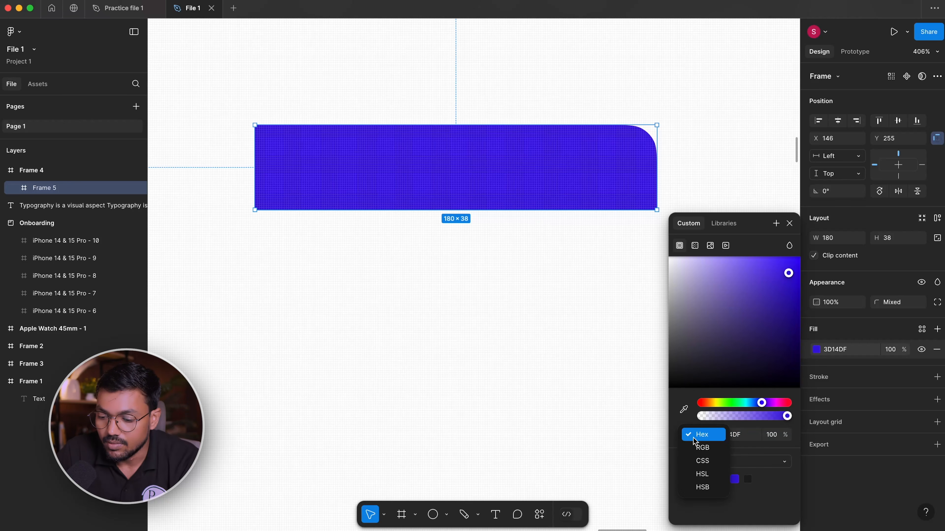
click(777, 493)
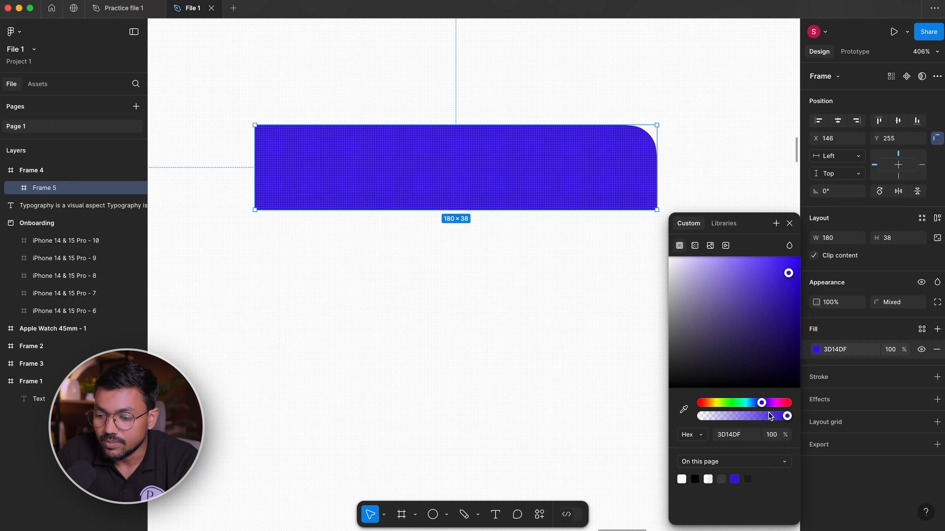
- Recolour the frame's fill red DF1417, try out the eyedropper, and close the colour picker
drag(770, 416, 788, 403)
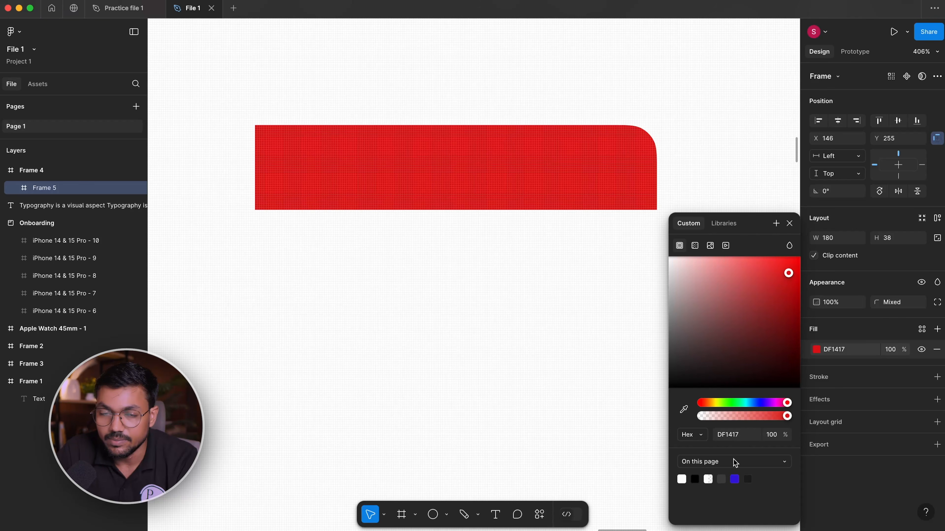
click(685, 409)
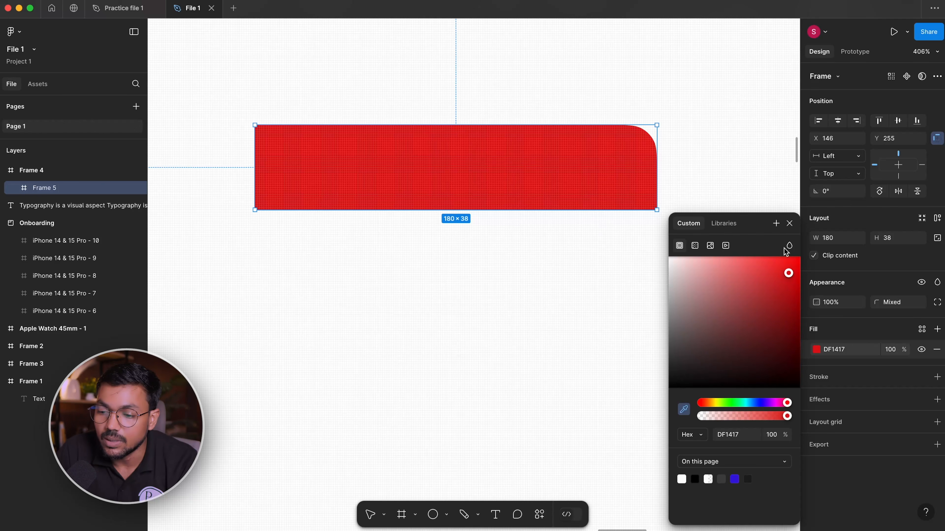
click(789, 224)
scroll(590, 256, down, 5)
click(702, 271)
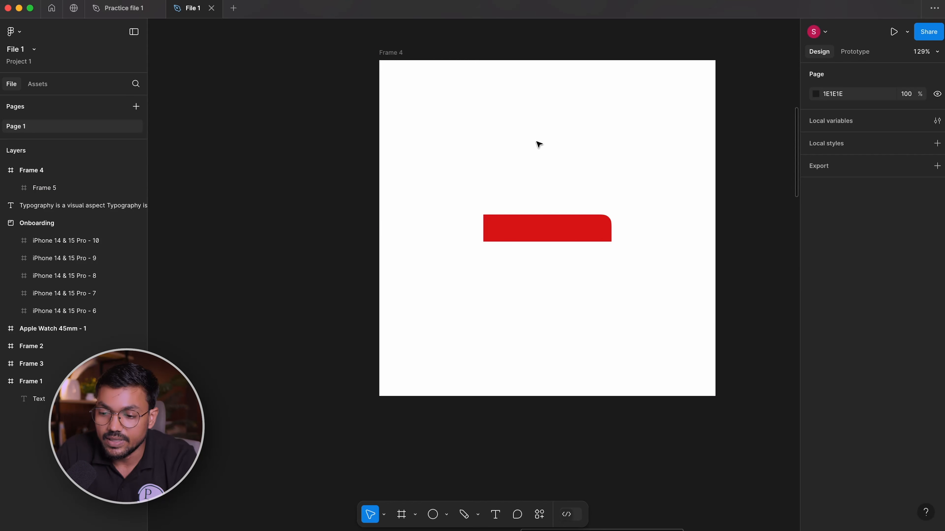
- Draw a new frame about 181 × 50 inside Frame 4, above the red bar
key(f)
drag(474, 102, 603, 138)
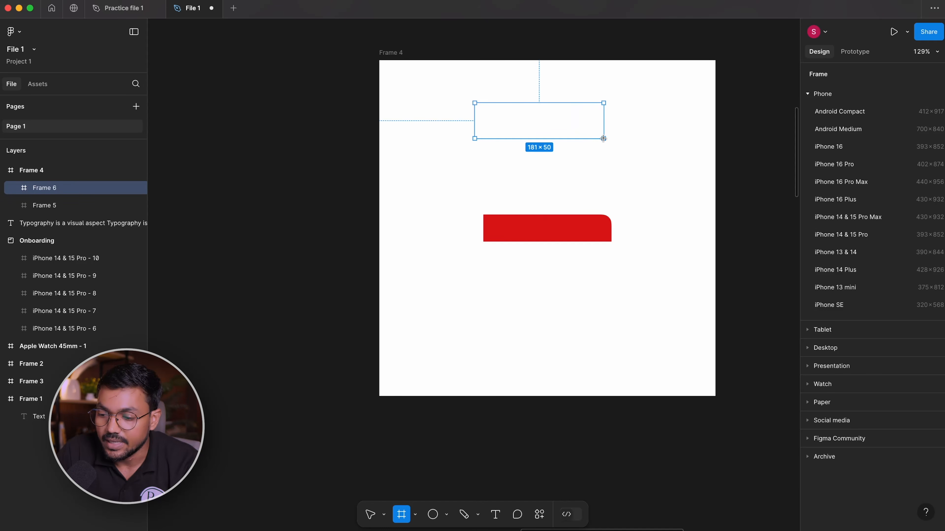
scroll(598, 138, up, 1)
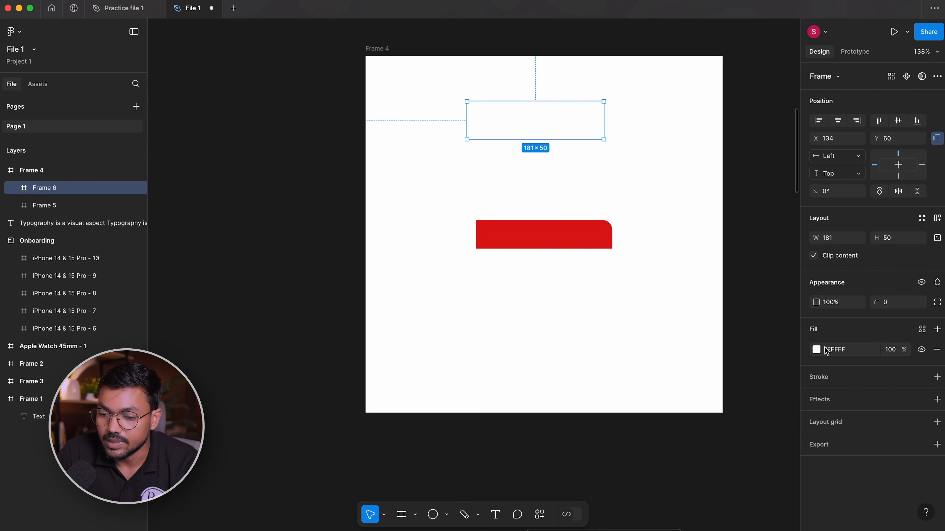
- Fill the new frame with grey AFAFAF
click(816, 350)
drag(738, 339, 626, 298)
click(626, 298)
scroll(533, 120, up, 2)
scroll(533, 122, up, 2)
click(500, 129)
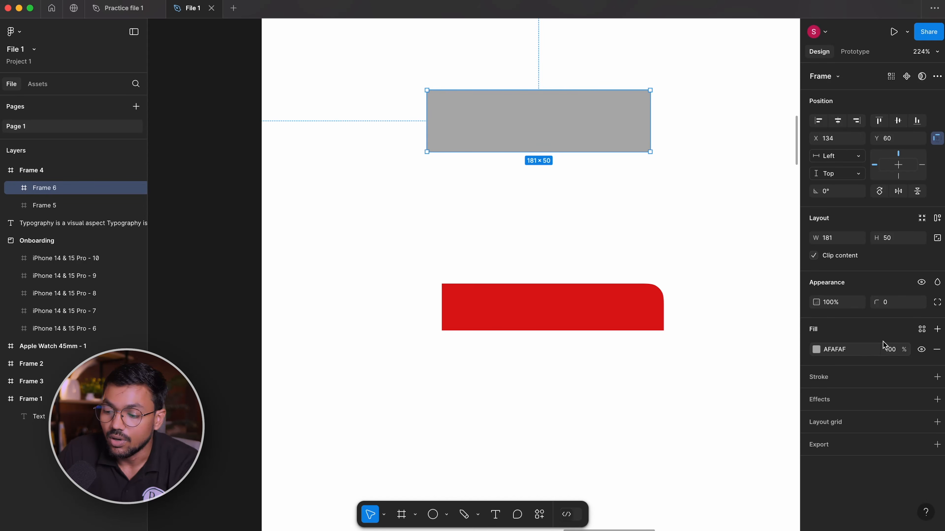
- Sample the lower bar's red with the eyedropper as the grey frame's fill
click(818, 350)
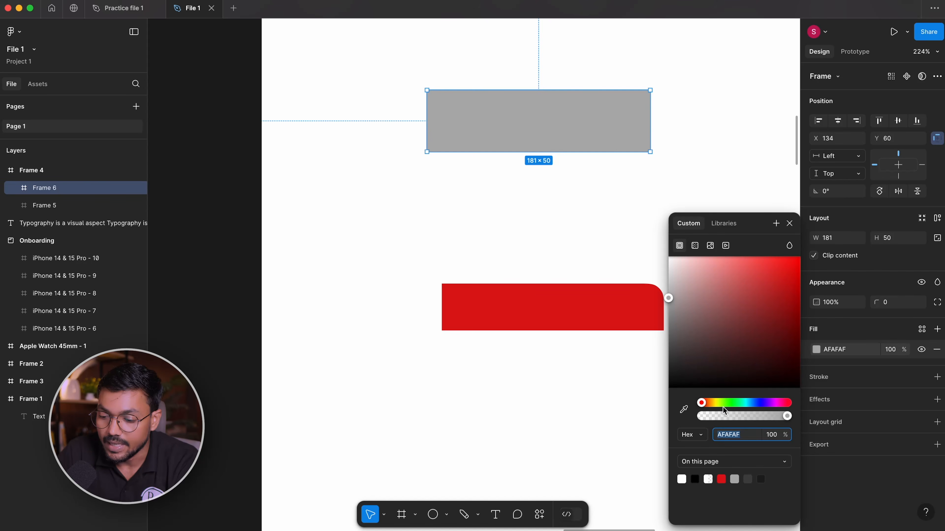
click(684, 411)
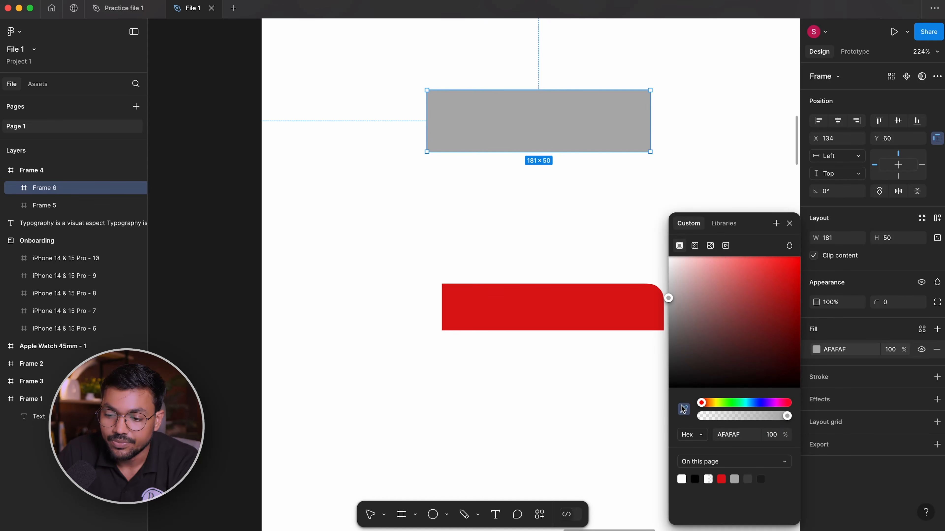
click(601, 307)
click(643, 199)
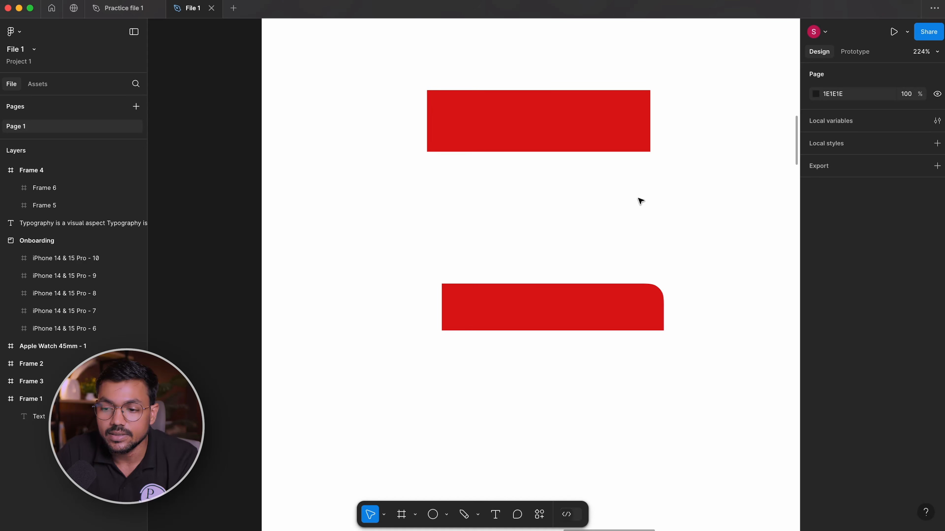
- Move the upper red frame down to about X 145, Y 130, closer to the lower bar
scroll(639, 200, right, 3)
drag(487, 110, 499, 198)
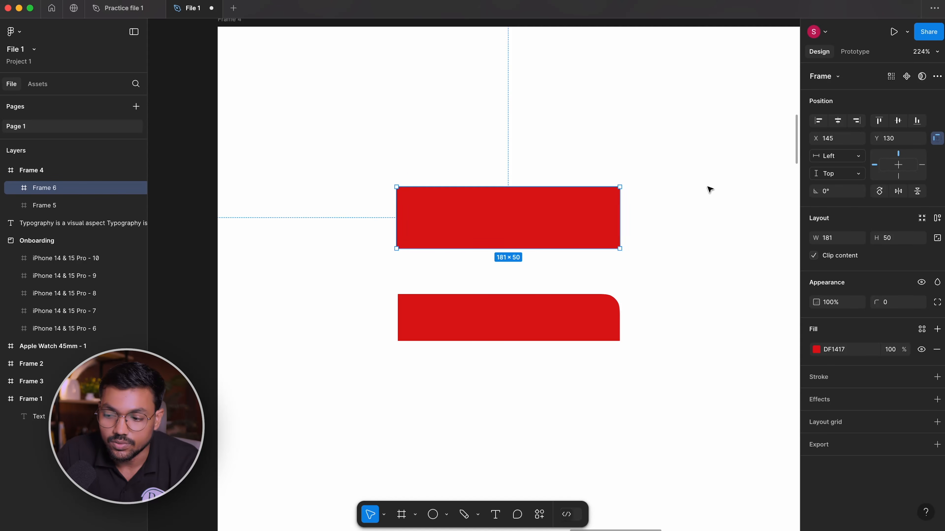
click(688, 166)
scroll(566, 145, down, 3)
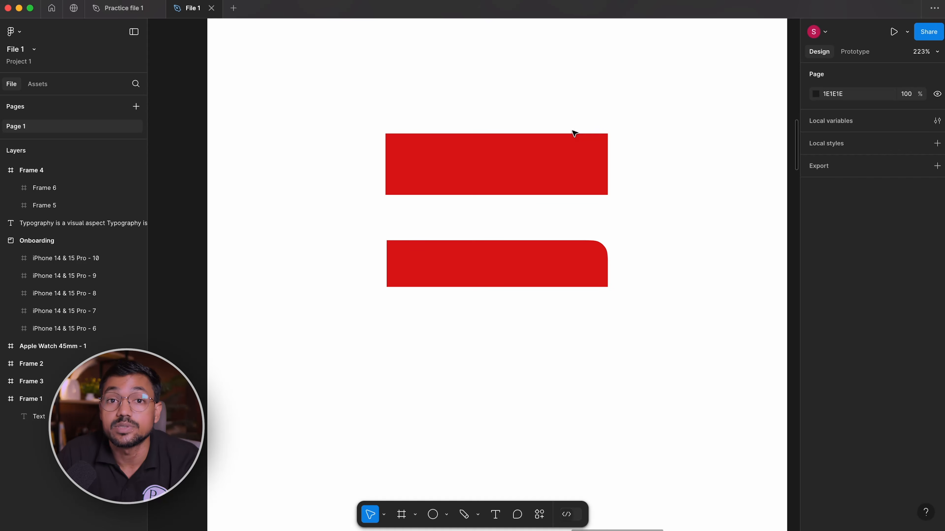
click(580, 182)
mouse_move(723, 274)
mouse_down()
mouse_move(654, 271)
mouse_move(719, 279)
mouse_up()
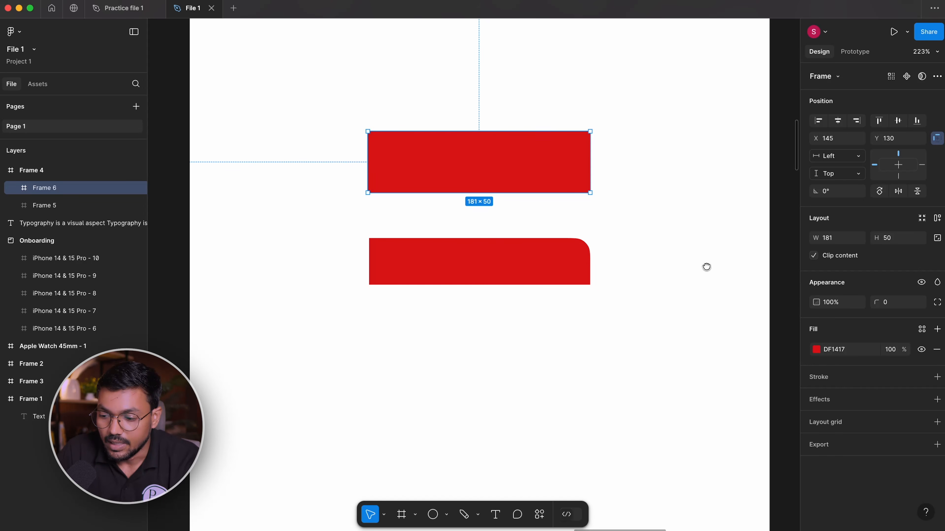
click(599, 342)
- Try a 50% fill opacity on the lower red bar and go back to 100%
click(521, 268)
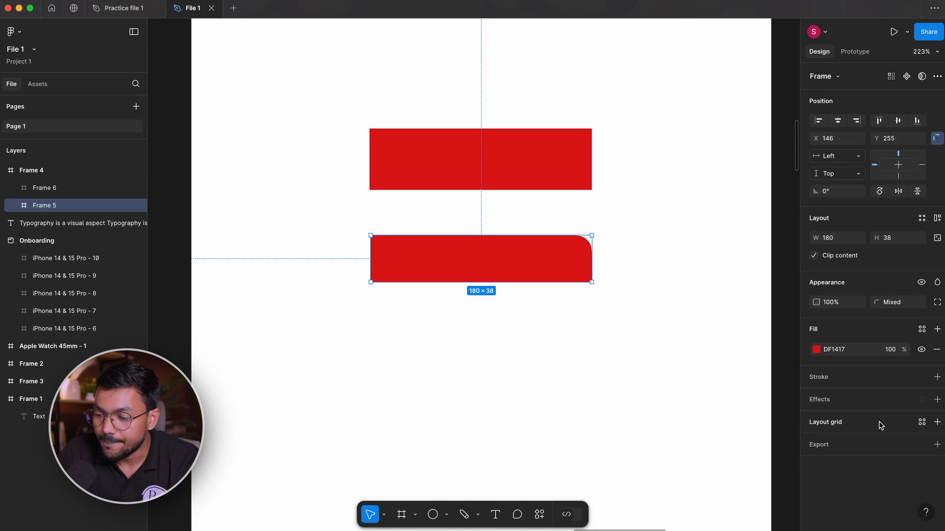
click(891, 351)
text(80)
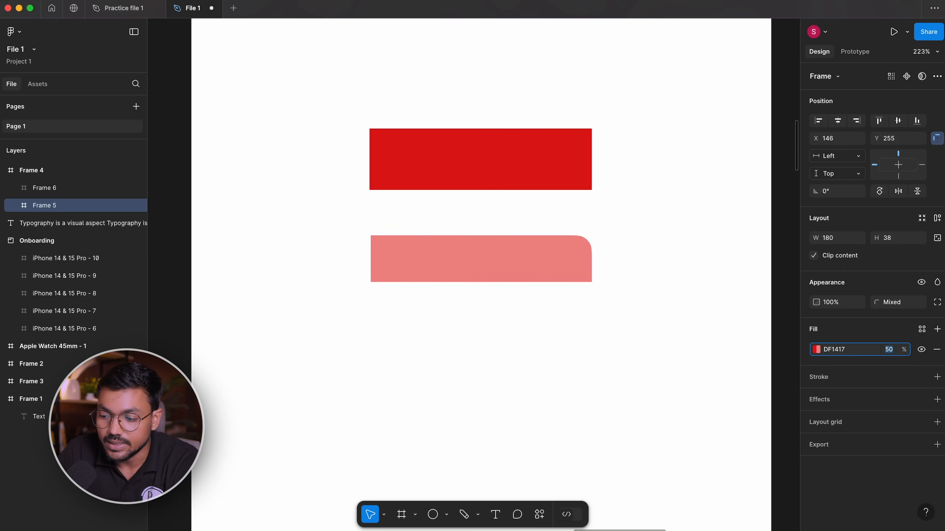
key(Escape)
- Toggle the lower bar's fill visibility, move the bar to about X 145, Y 263 while hidden, and show the fill again
click(921, 349)
click(921, 349)
click(921, 349)
drag(560, 261, 559, 270)
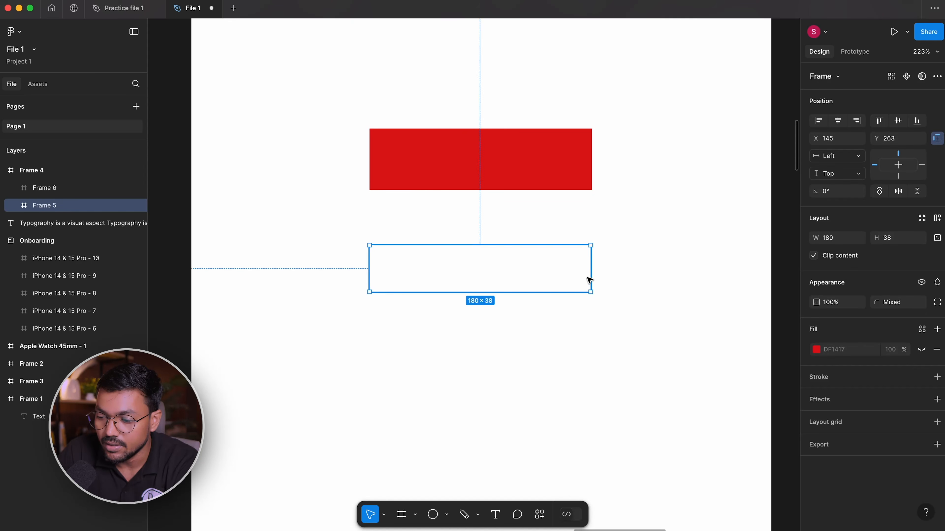
click(921, 350)
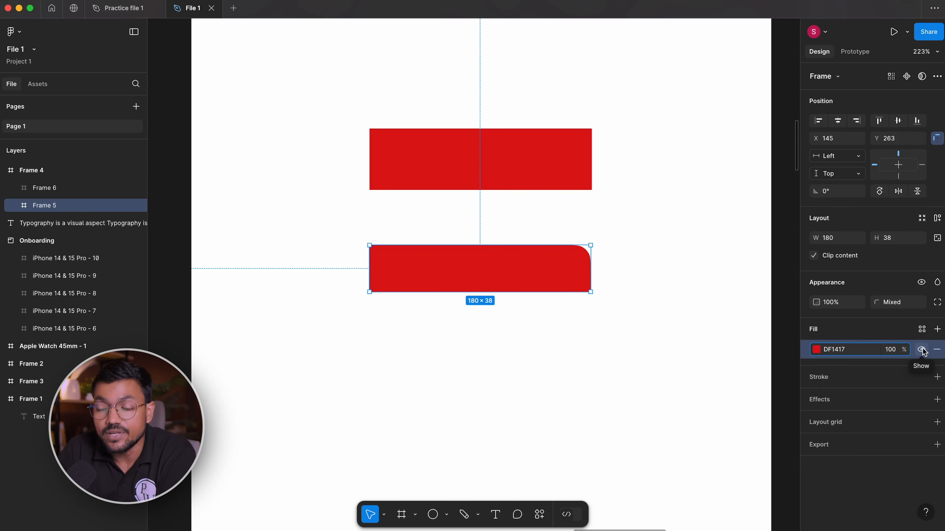
- Add five extra black 20% fills on top of the lower bar's red fill
click(938, 329)
click(938, 330)
click(938, 330)
click(938, 329)
click(938, 330)
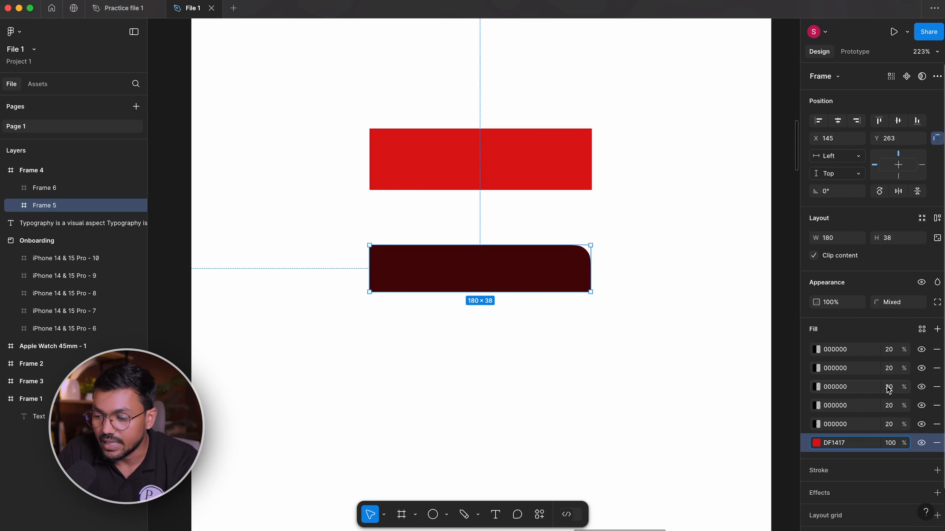
click(895, 352)
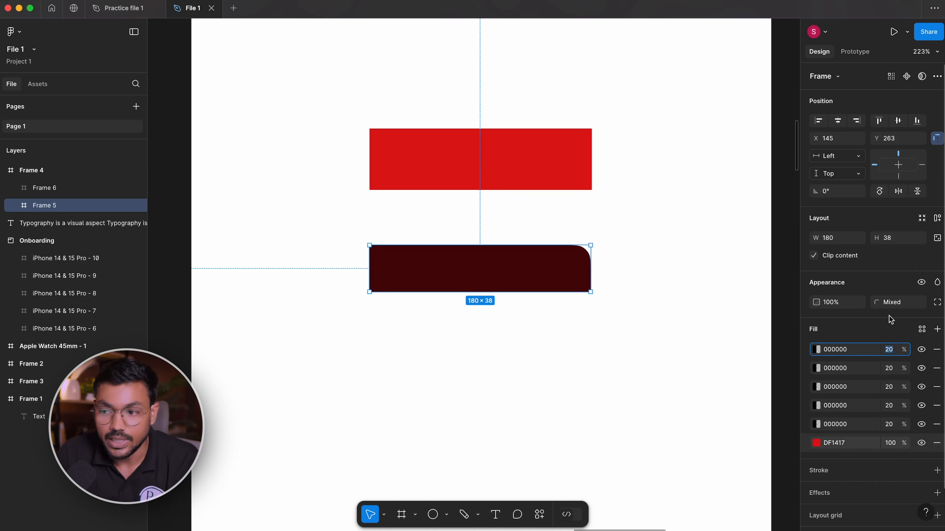
- Remove the five extra black fills from the lower bar, keeping only the red DF1417 fill
click(937, 349)
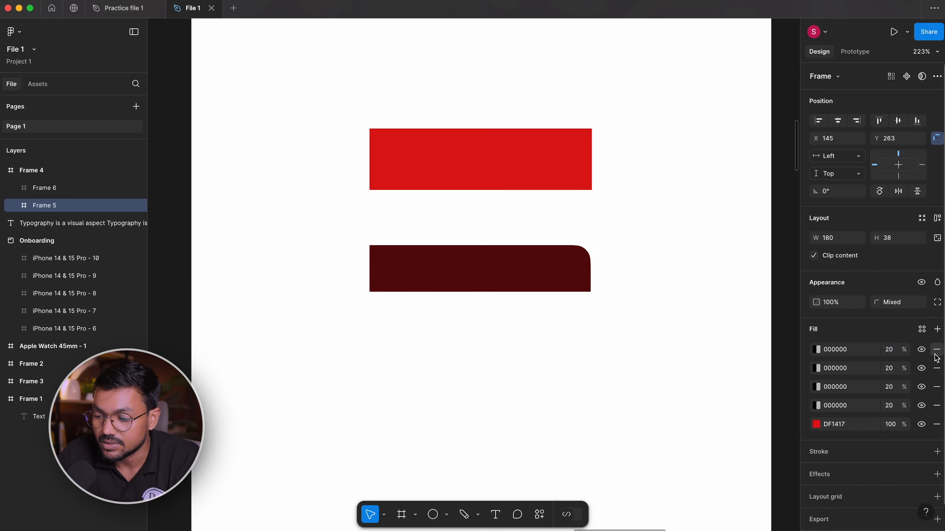
click(937, 349)
click(936, 350)
click(937, 350)
click(936, 350)
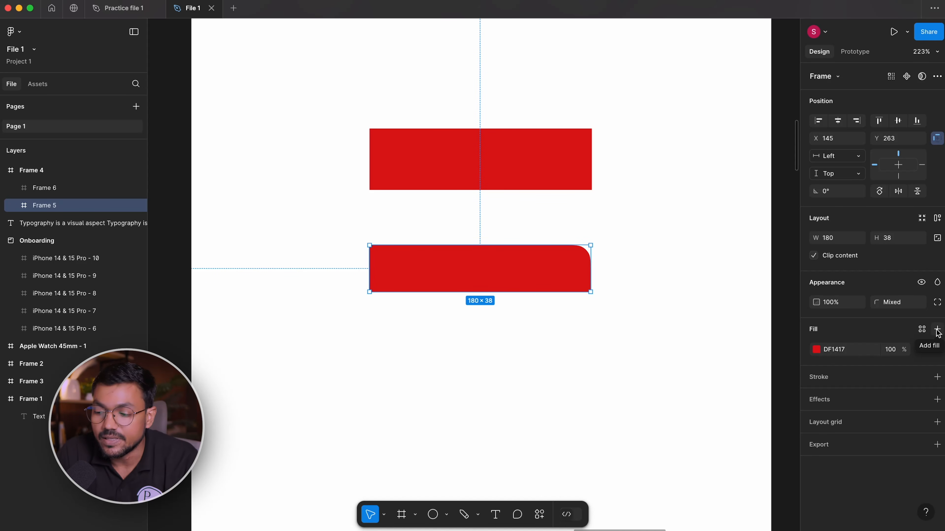
click(922, 329)
click(923, 330)
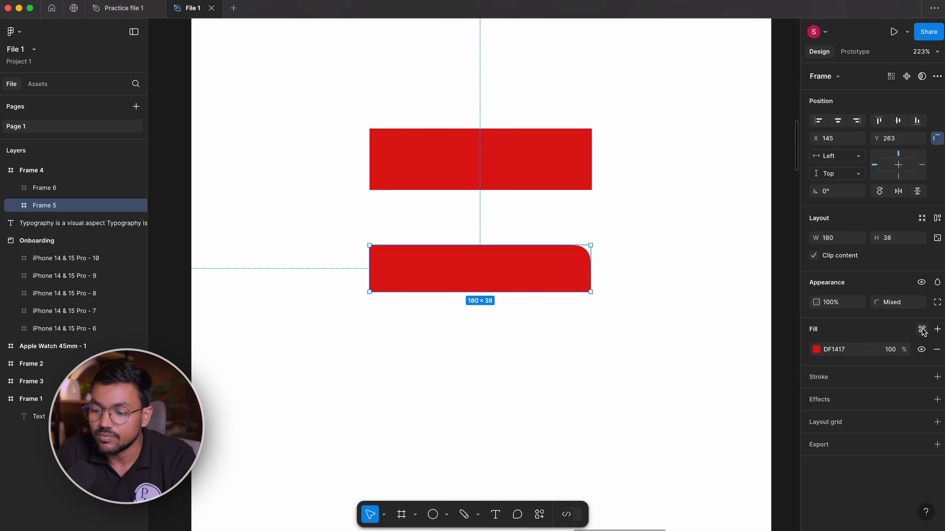
click(923, 330)
click(922, 330)
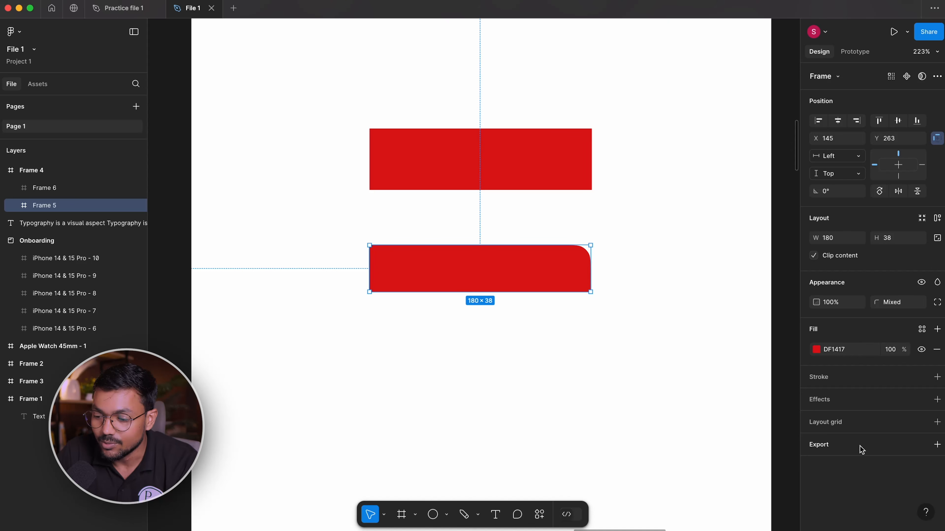
- Add a black 000000 inside stroke of weight 1 to the lower bar and check its colour options
click(823, 378)
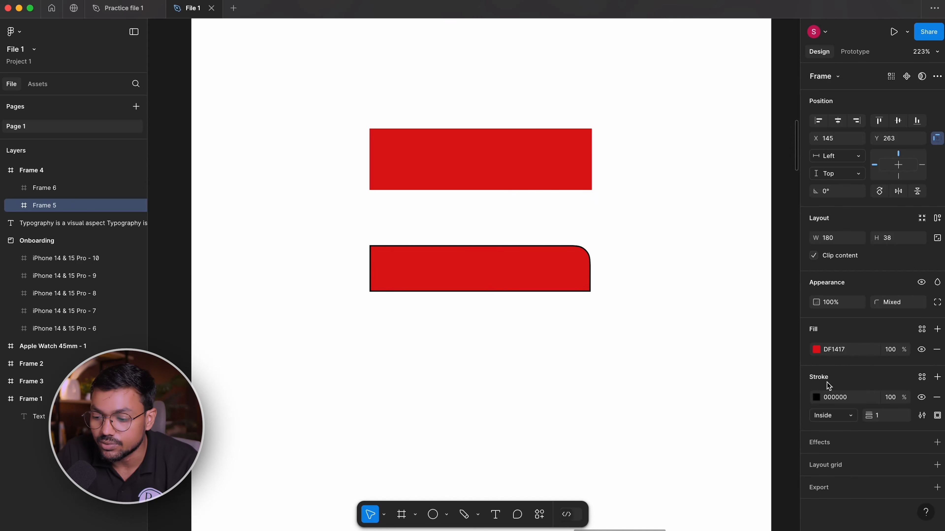
scroll(587, 264, up, 3)
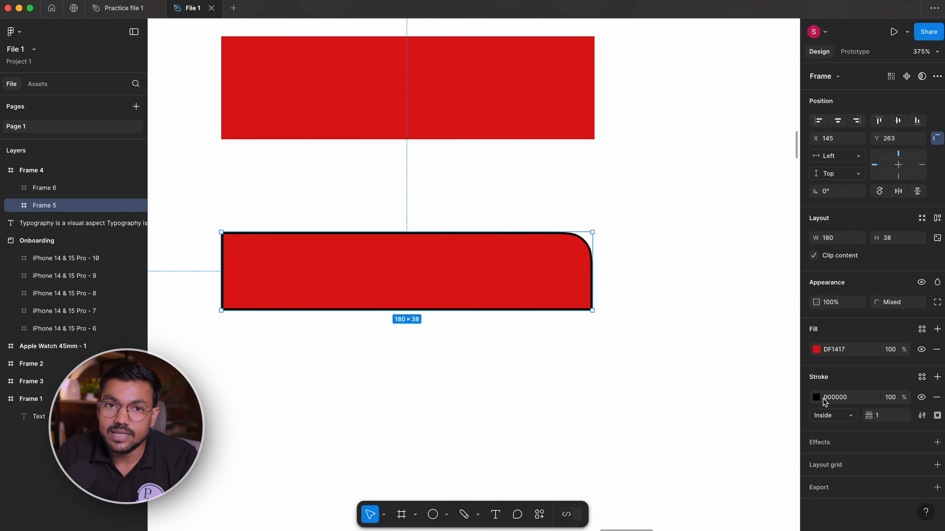
click(816, 398)
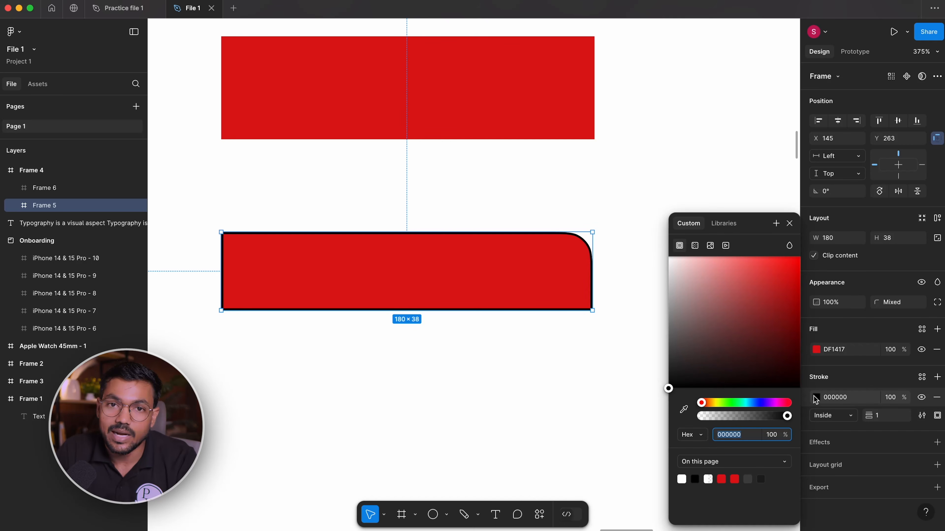
click(815, 397)
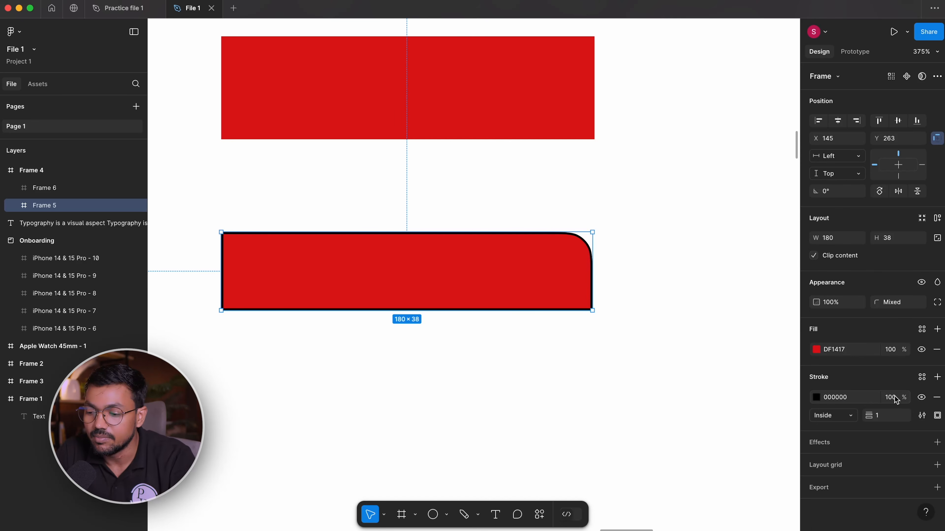
- Try adding three extra 20% black stroke fills to the lower bar and undo them
click(937, 377)
click(936, 378)
click(936, 378)
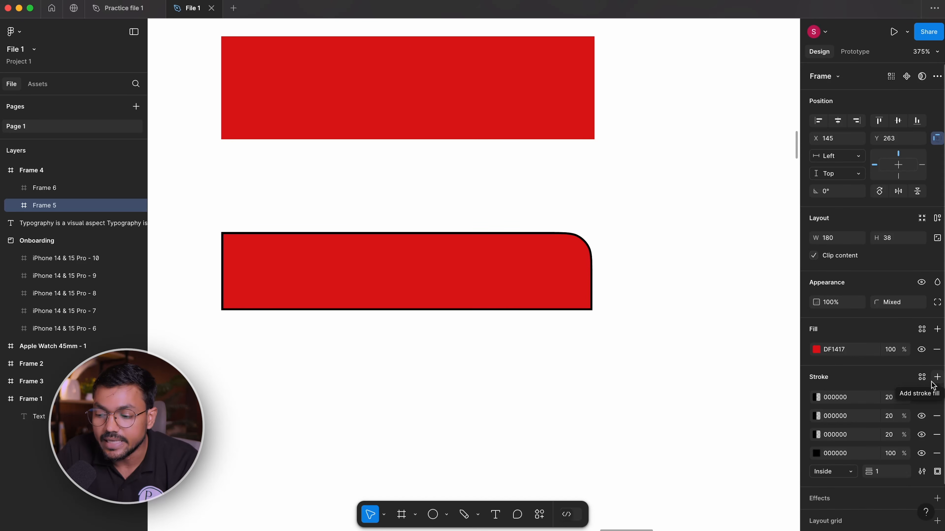
key(super+z)
key(super+z)
key(super+z)
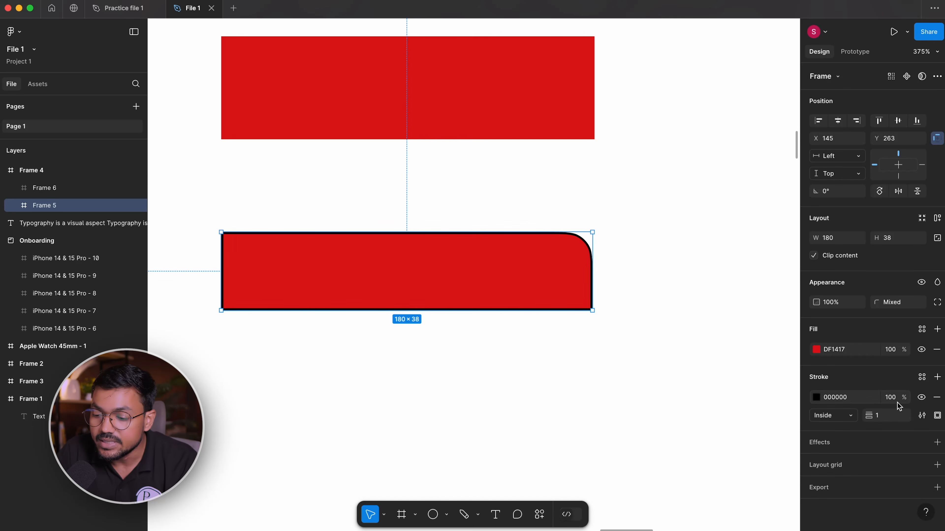
- Place the lower bar's stroke outside and raise its weight to 10
click(821, 413)
click(826, 424)
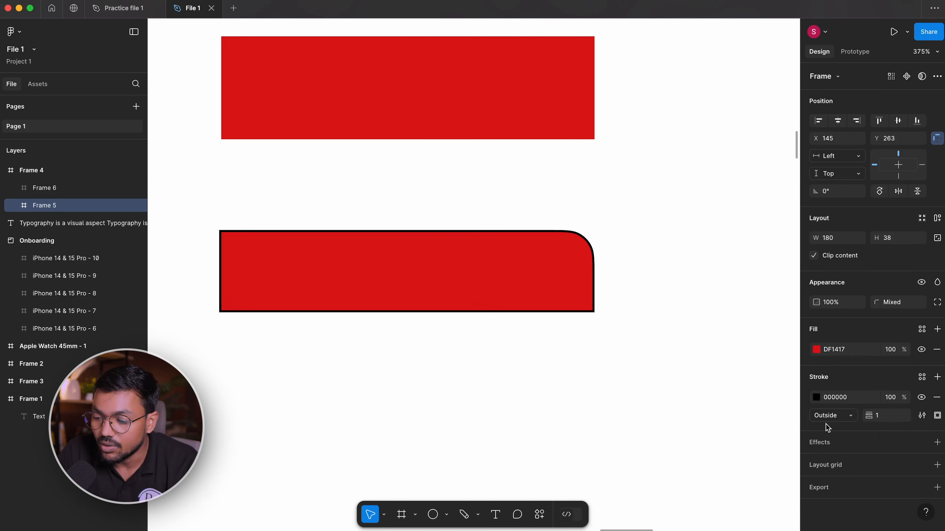
drag(868, 417, 879, 417)
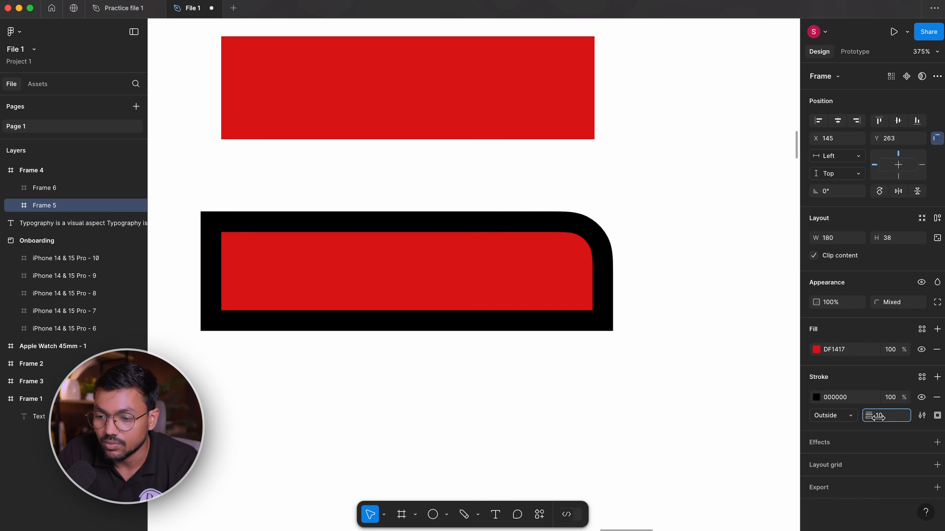
- Place the lower bar's stroke inside the frame and inspect its rounded corner up close
scroll(740, 419, left, 3)
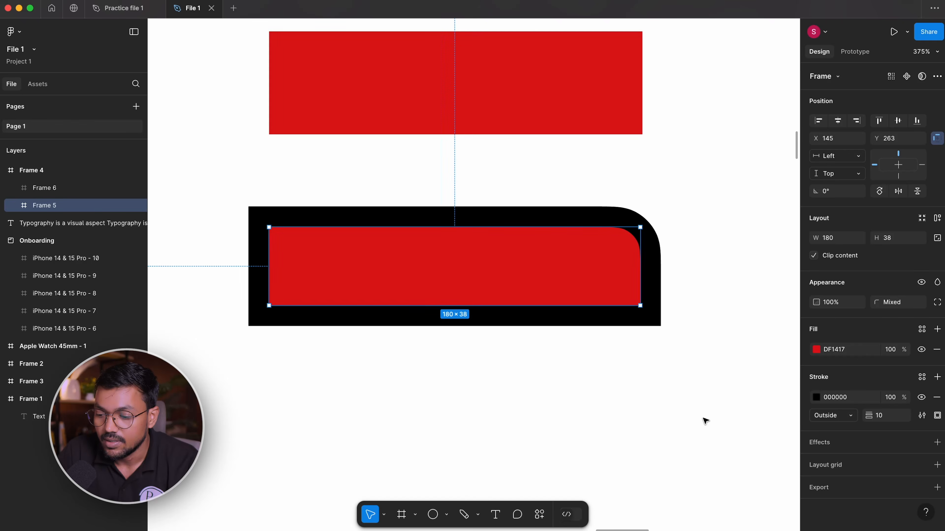
click(821, 417)
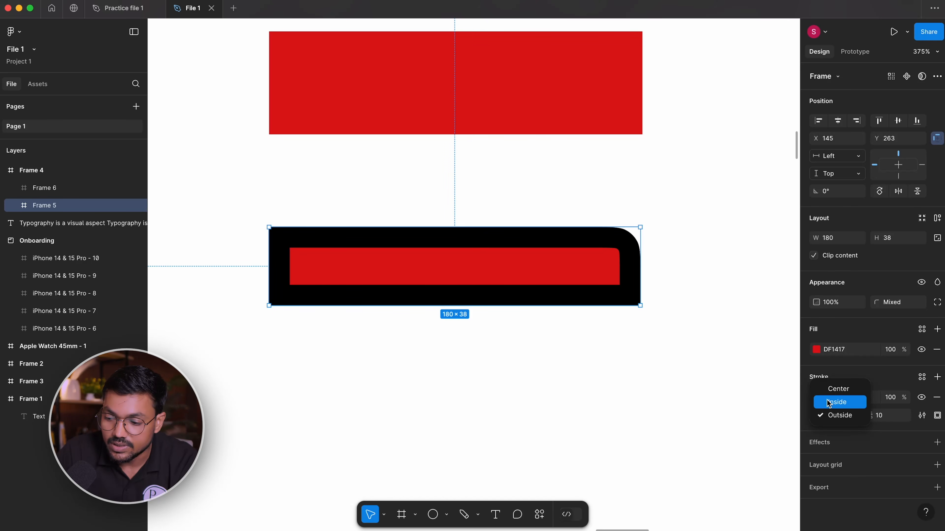
click(838, 402)
scroll(661, 272, up, 5)
click(661, 272)
click(565, 164)
- Reduce the lower bar's stroke weight to 4 and try the Outside position, followed by Center
mouse_move(870, 415)
mouse_down()
mouse_move(860, 413)
mouse_move(935, 423)
mouse_move(862, 417)
mouse_up()
click(833, 415)
click(832, 428)
click(850, 416)
click(833, 389)
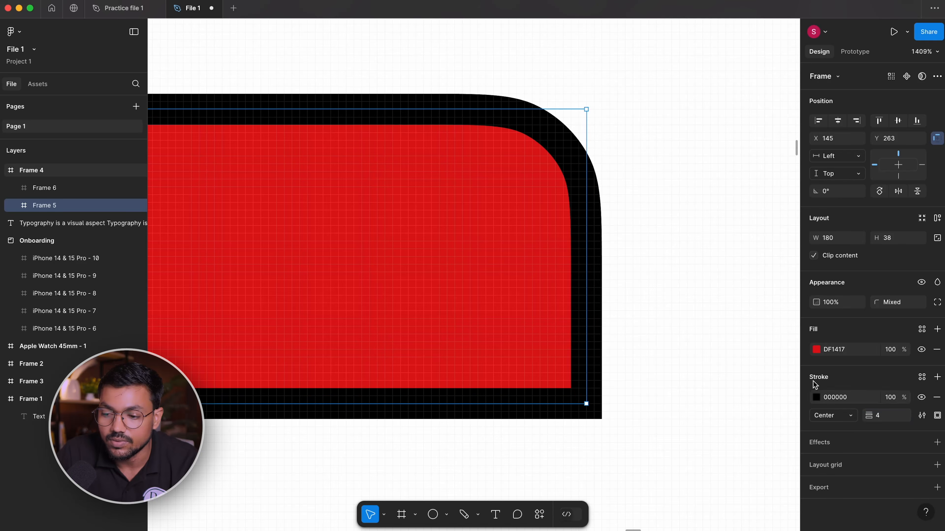
- Set the lower bar's 4-weight stroke position to Inside
scroll(625, 273, down, 5)
scroll(731, 287, up, 2)
click(833, 416)
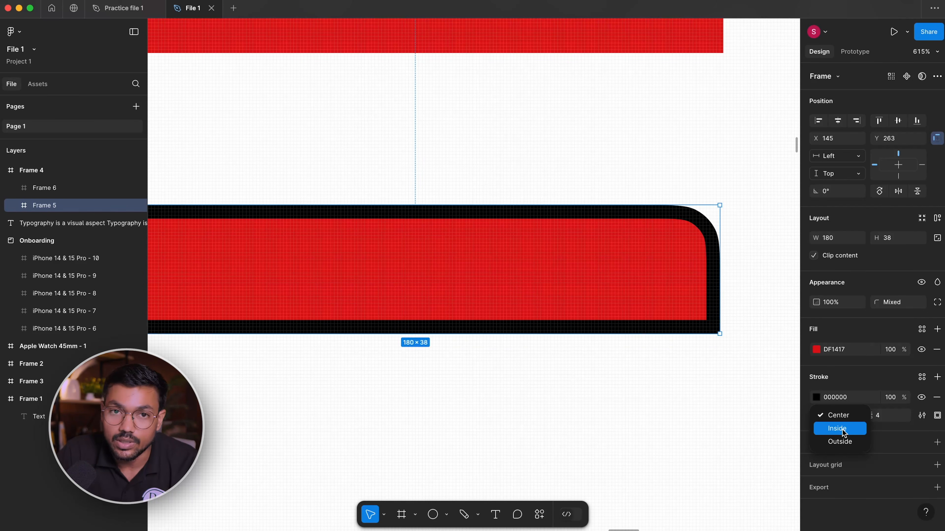
click(837, 429)
scroll(692, 274, down, 4)
scroll(742, 279, up, 2)
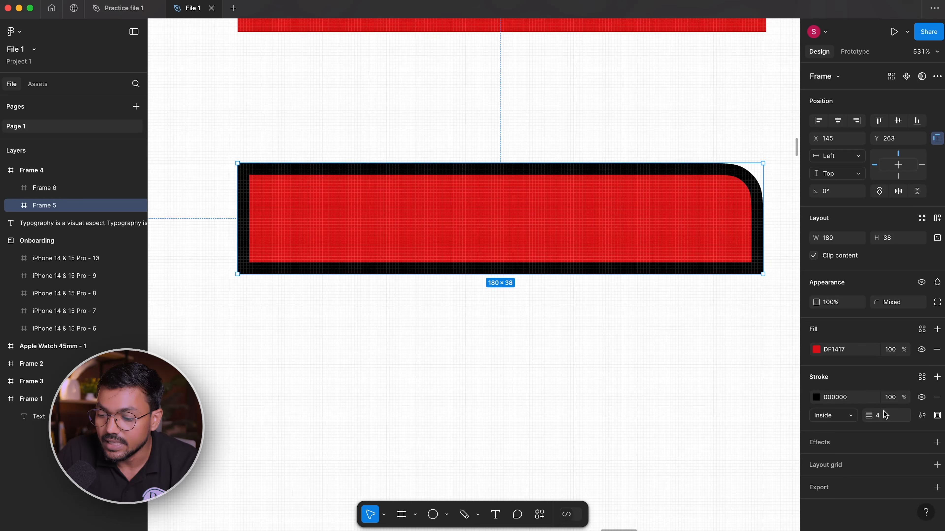
- Try a different weight for the lower bar's inside stroke and undo it
drag(873, 416, 885, 420)
key(super+z)
drag(711, 382, 617, 384)
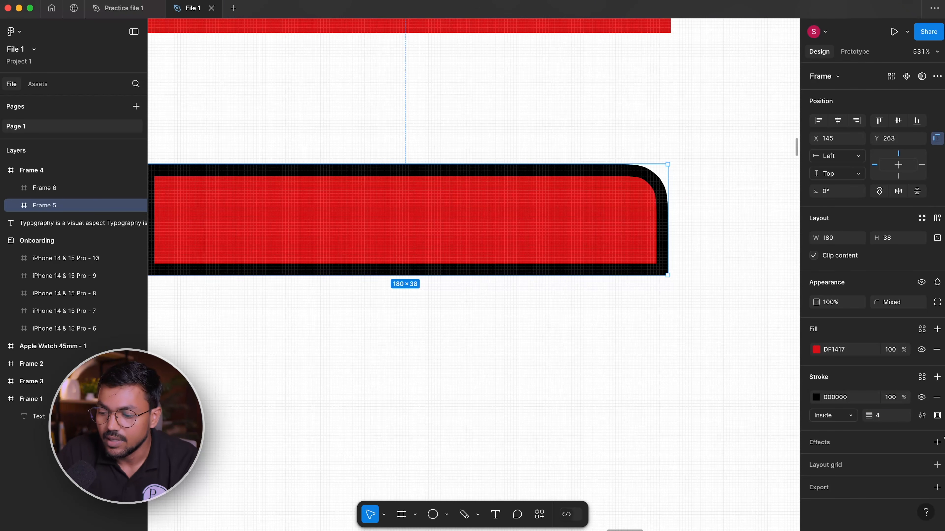
- Limit the lower bar's stroke to its top side only
click(937, 416)
click(918, 449)
scroll(517, 164, down, 5)
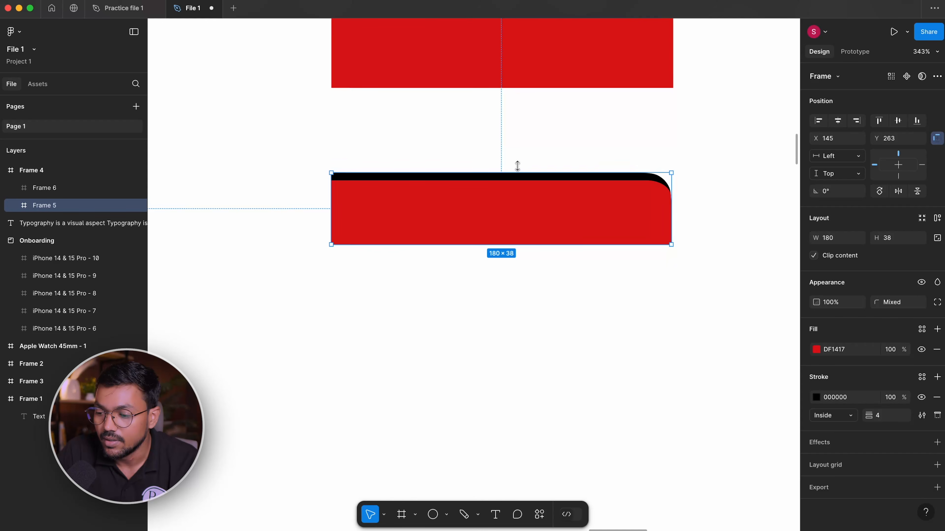
- Set the lower bar's corner radius to 0 and inspect the squared top stroke
click(892, 306)
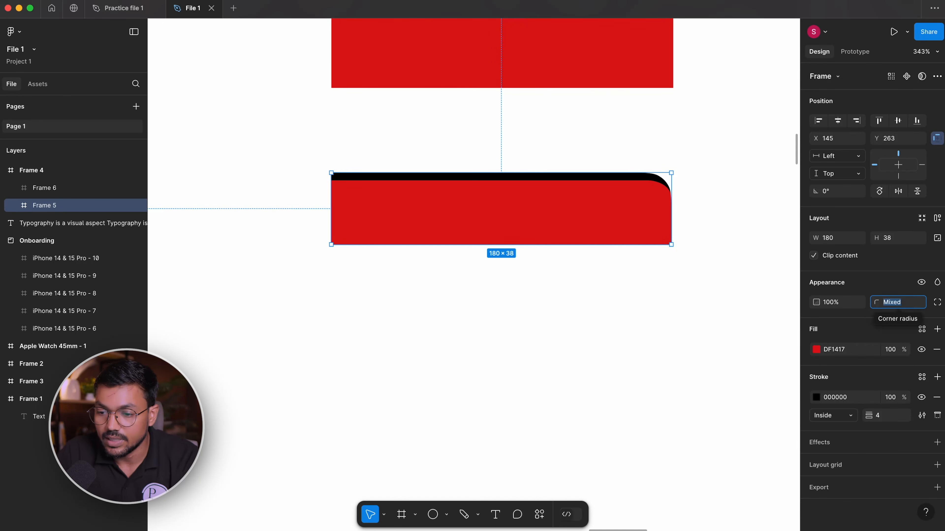
text(0)
key(Return)
click(595, 155)
scroll(595, 155, up, 2)
click(601, 224)
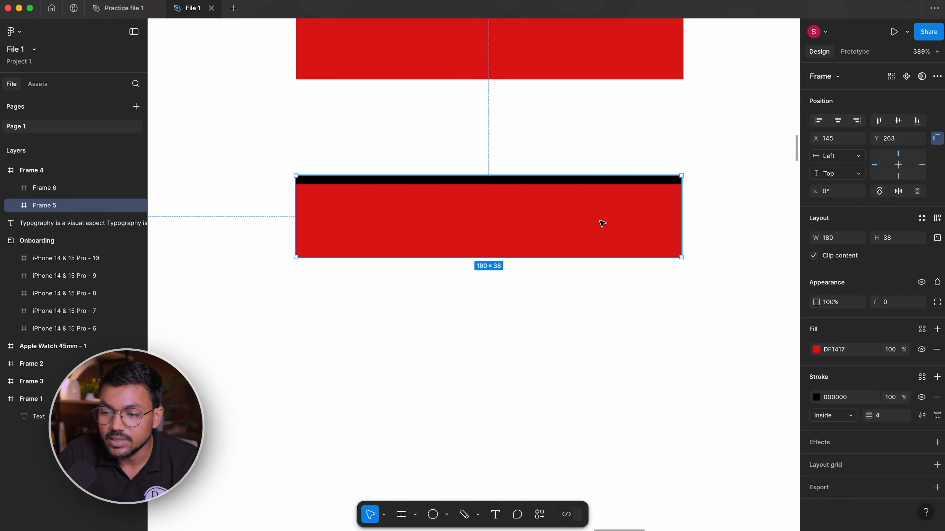
scroll(445, 247, up, 2)
scroll(466, 245, down, 1)
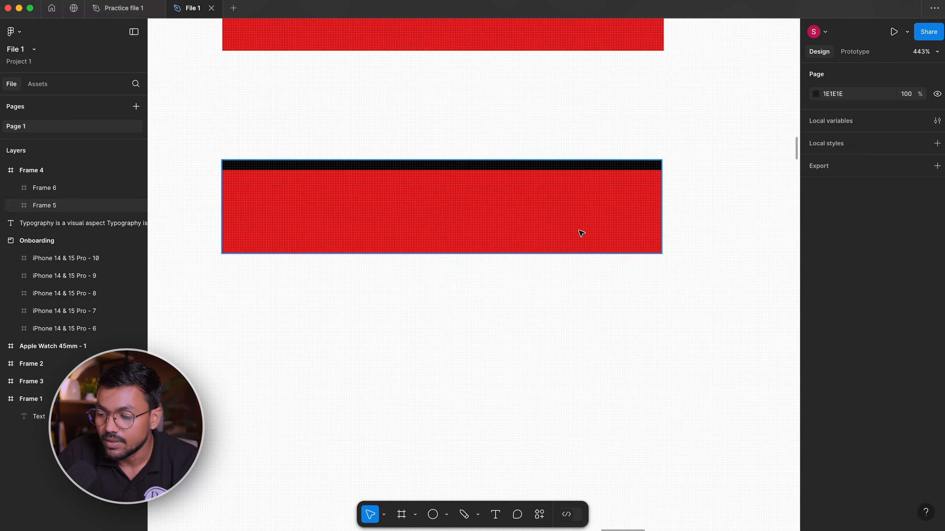
- Switch the lower bar's stroke to the bottom, left and right sides in turn
click(937, 416)
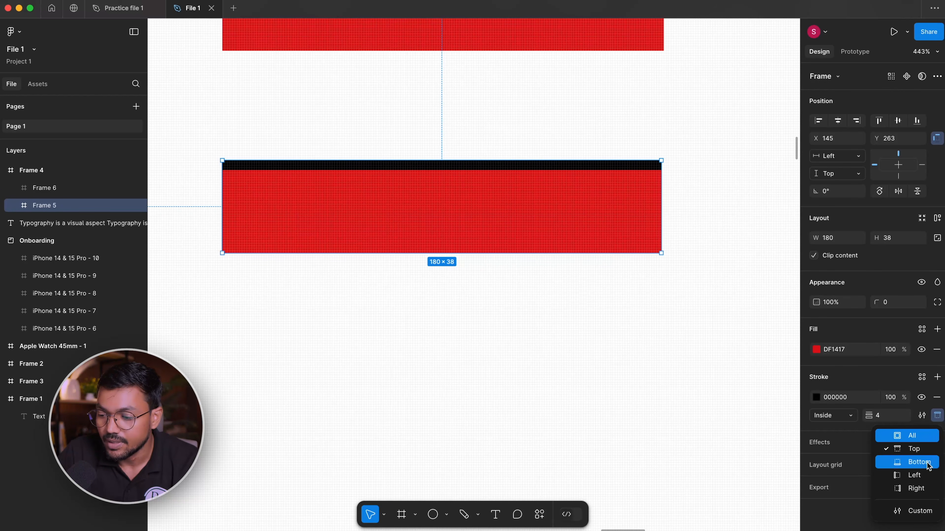
click(885, 460)
click(938, 416)
click(921, 477)
click(937, 415)
click(930, 496)
- Use custom per-side strokes on the lower bar, with weight 1 on the left and 8 on the right
click(937, 416)
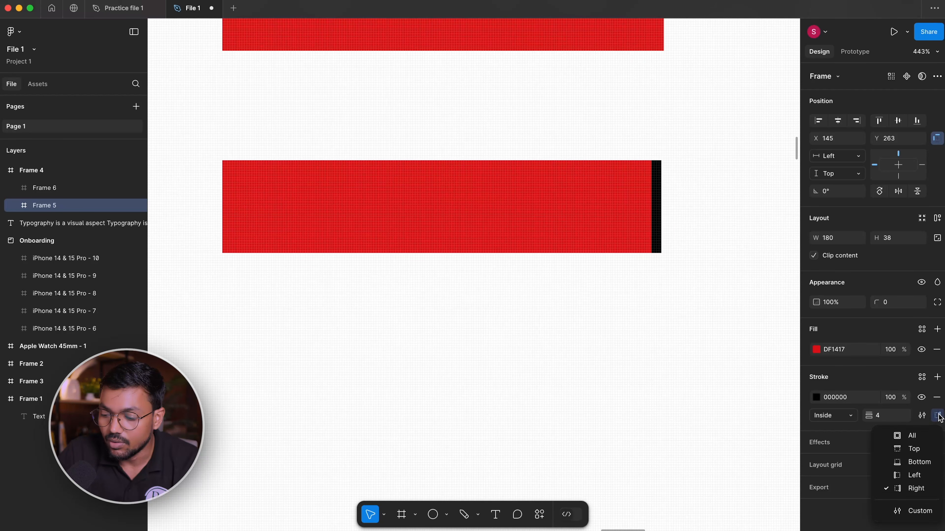
click(927, 513)
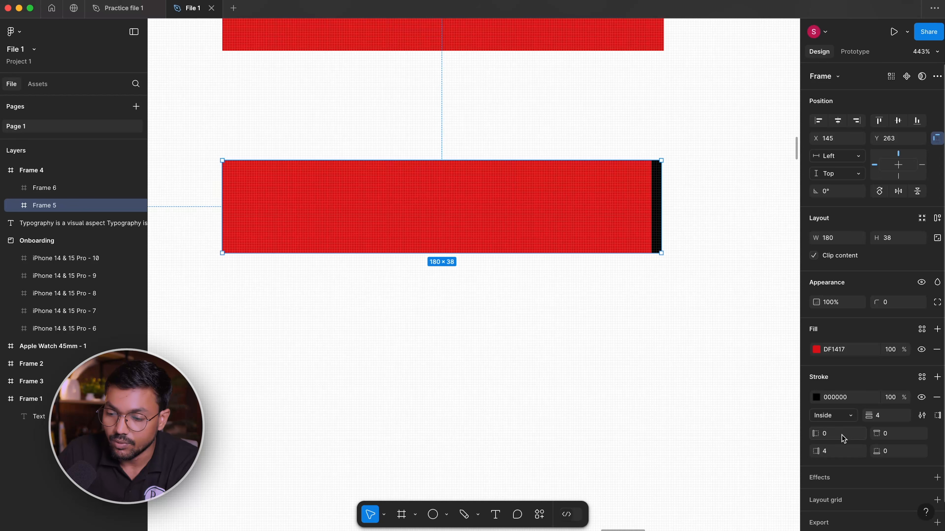
click(844, 436)
text(1)
key(Tab)
text(8)
key(Return)
- Try raising the lower bar's top stroke weight and bring it back to 0
click(902, 438)
key(Up)
key(Up)
key(Up)
key(Up)
key(Down)
key(Down)
key(Down)
key(Down)
click(571, 332)
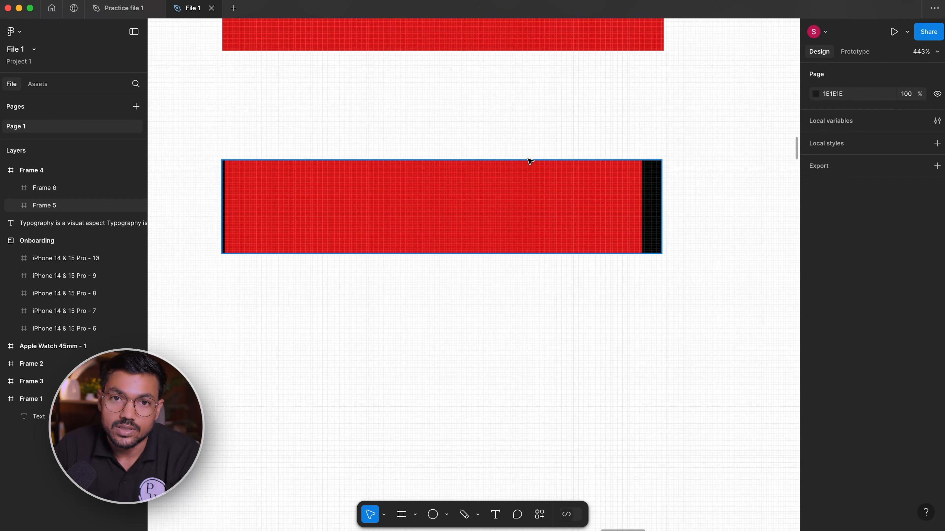
drag(514, 133, 605, 256)
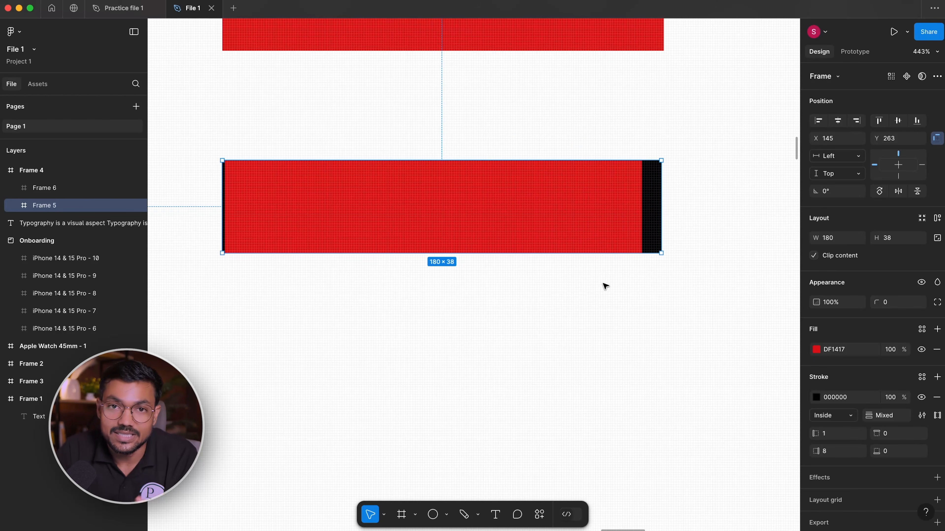
click(605, 299)
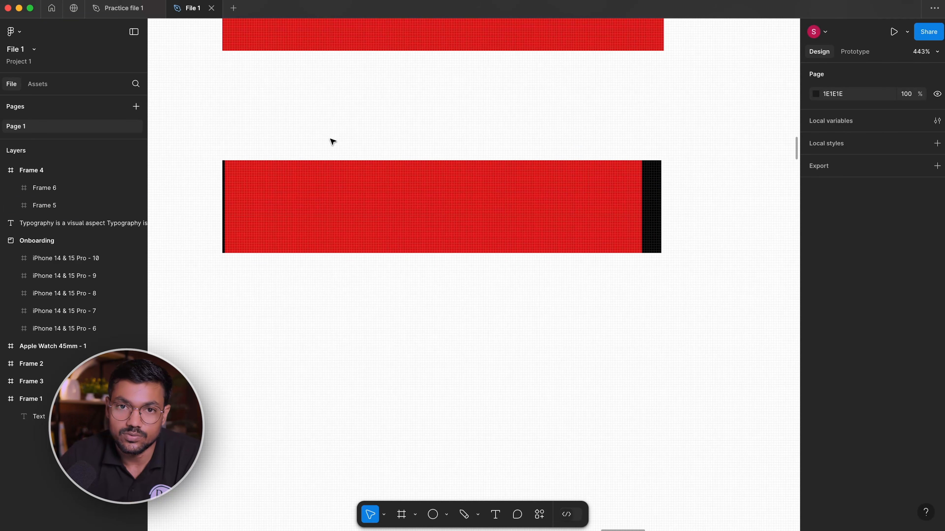
- Examine the solid, dash and custom stroke styles and the join options in the lower bar's stroke settings
click(545, 222)
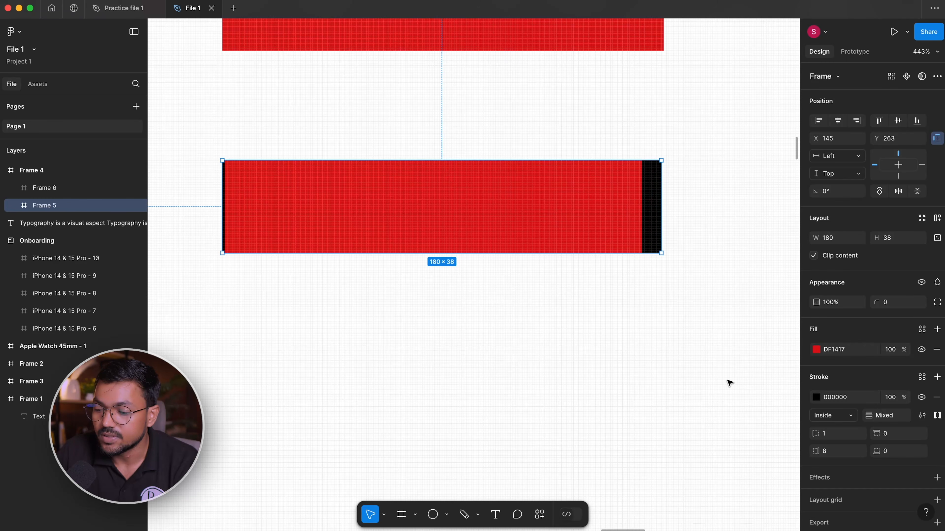
click(921, 416)
click(779, 443)
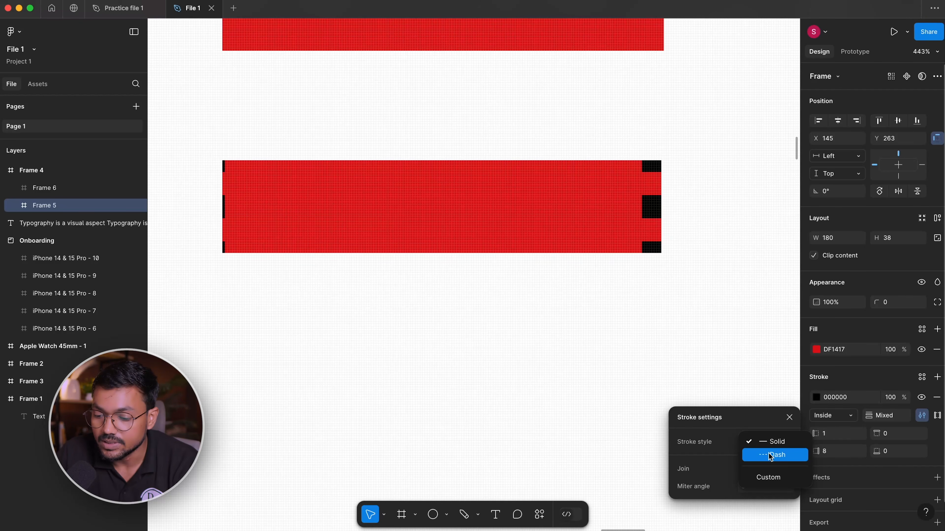
click(725, 458)
click(766, 469)
click(747, 470)
click(789, 417)
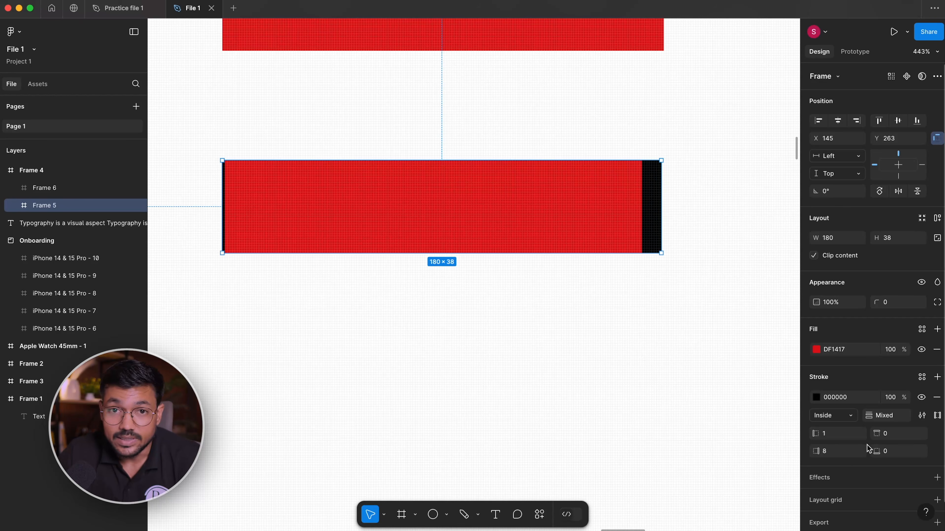
- Remove the stroke from the lower bar
click(740, 397)
click(583, 229)
scroll(819, 475, down, 1)
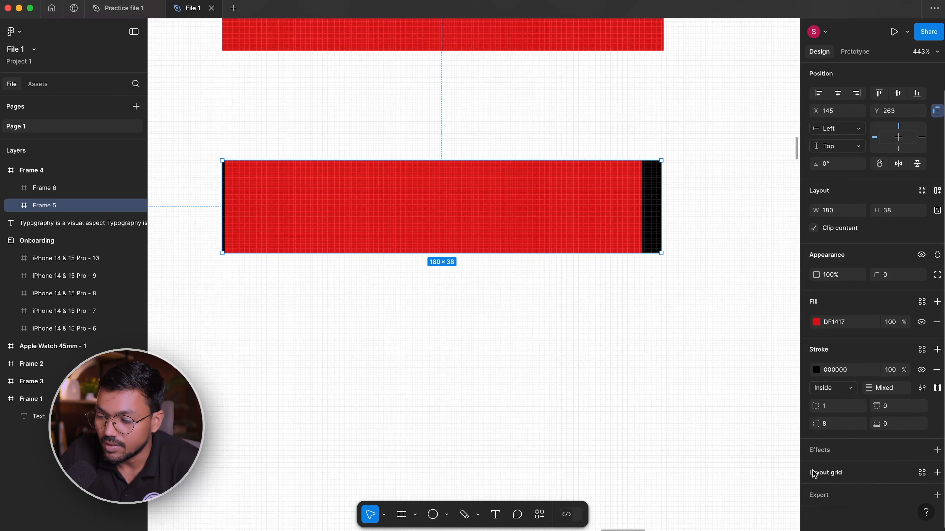
click(936, 370)
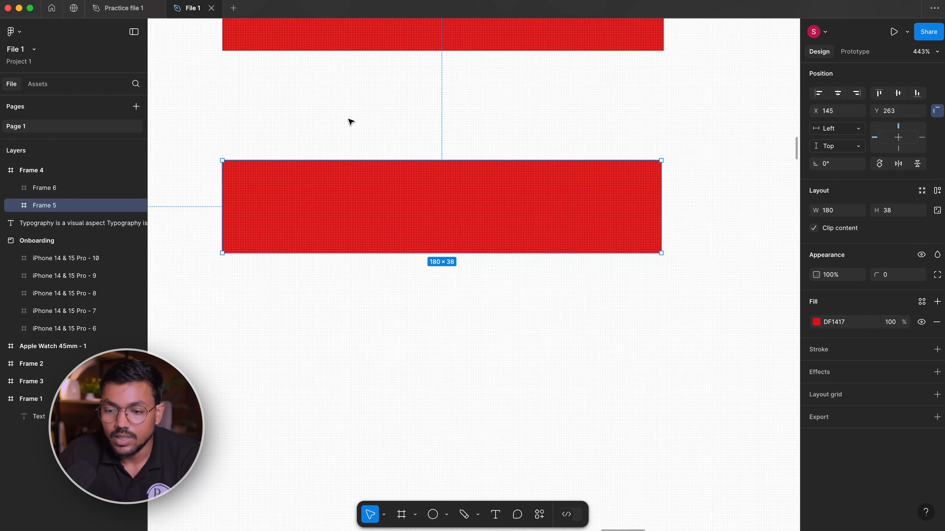
- Change the lower bar's fill colour from red to blue 1458DF
scroll(443, 206, up, 2)
scroll(443, 207, left, 2)
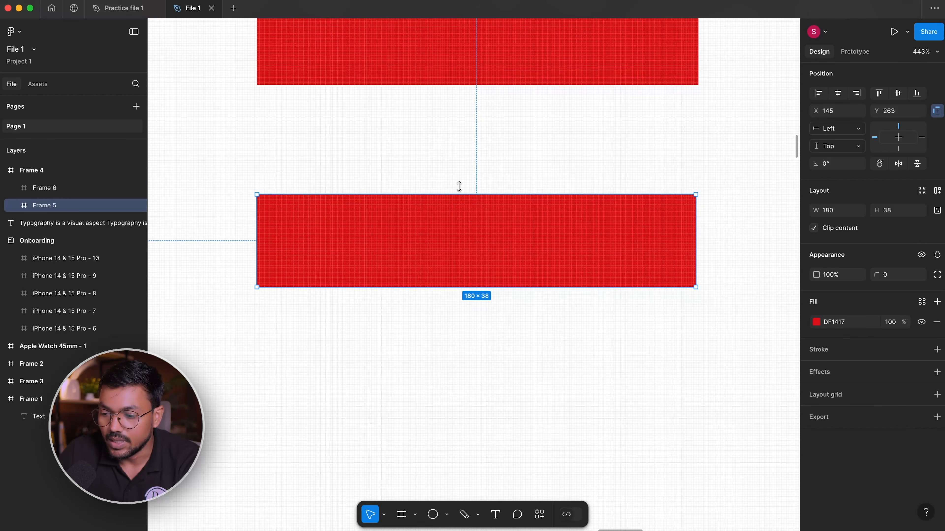
click(817, 322)
click(757, 432)
drag(740, 402, 753, 403)
click(535, 320)
- Delete the upper red bar and enlarge the blue bar to 180 × 69
scroll(550, 238, up, 1)
click(542, 94)
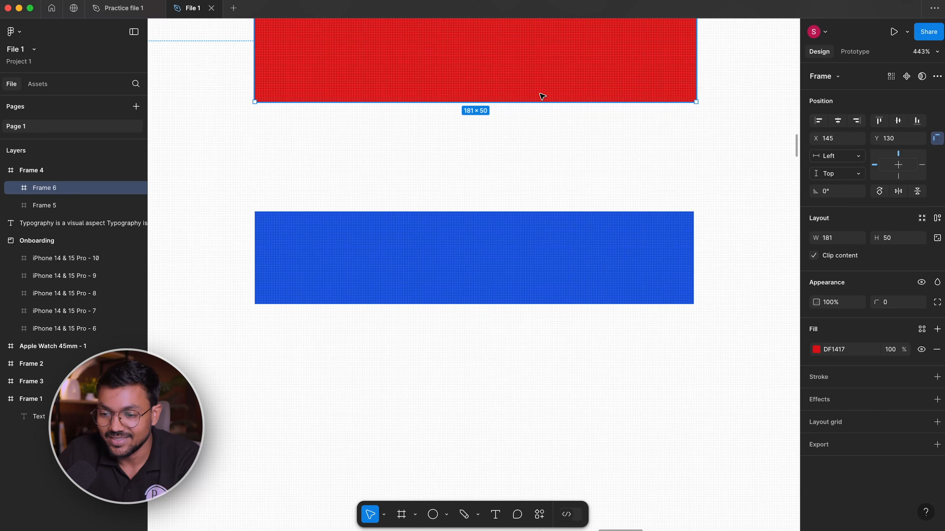
key(Delete)
drag(348, 114, 599, 346)
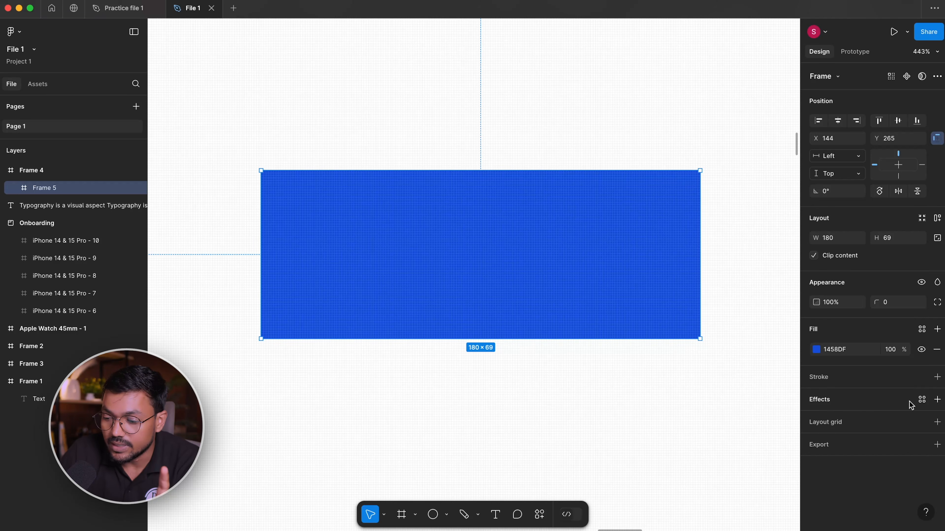
- Add a drop shadow to the blue bar with X offset 10, Y offset 6 and blur 10.6
click(938, 400)
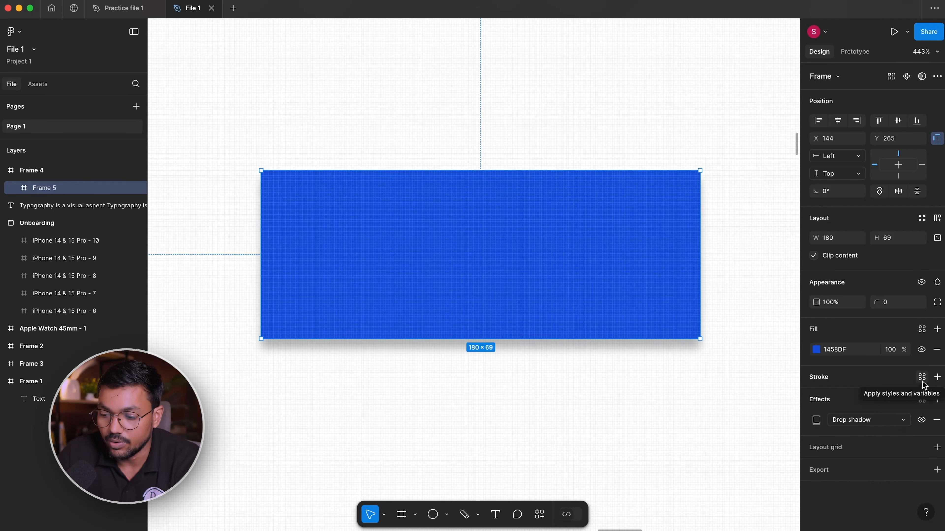
click(821, 424)
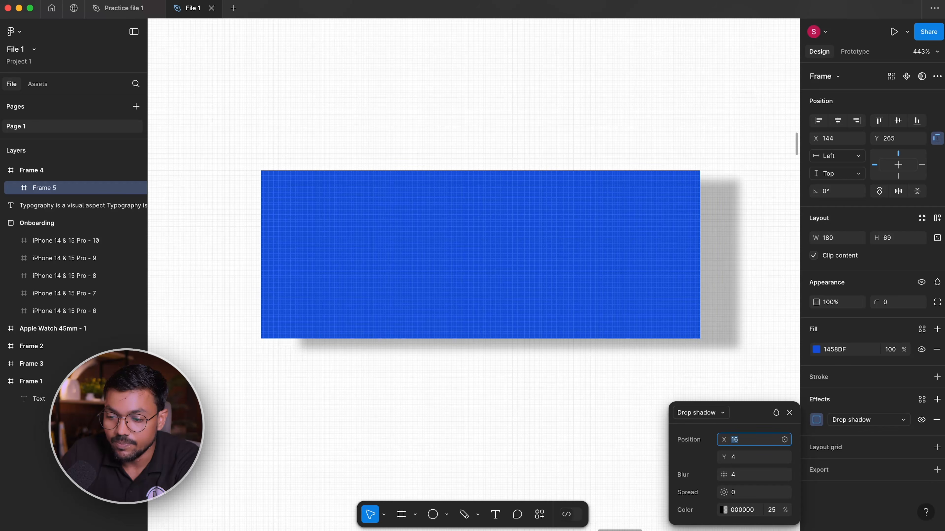
drag(724, 439, 797, 483)
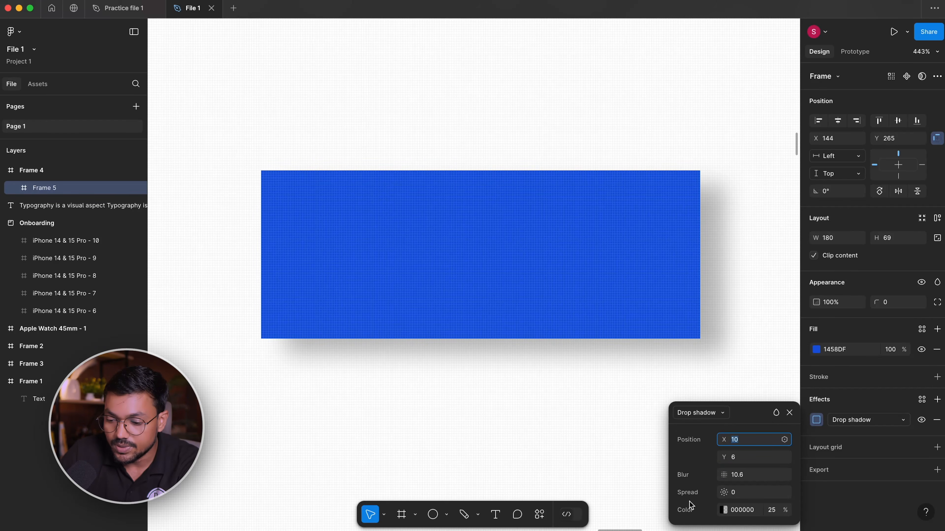
- Set the drop shadow's spread to -10 and its X offset to 13
mouse_move(724, 492)
mouse_down()
mouse_move(744, 493)
mouse_move(720, 492)
mouse_up()
mouse_move(725, 440)
mouse_down()
mouse_move(777, 442)
mouse_move(730, 439)
mouse_up()
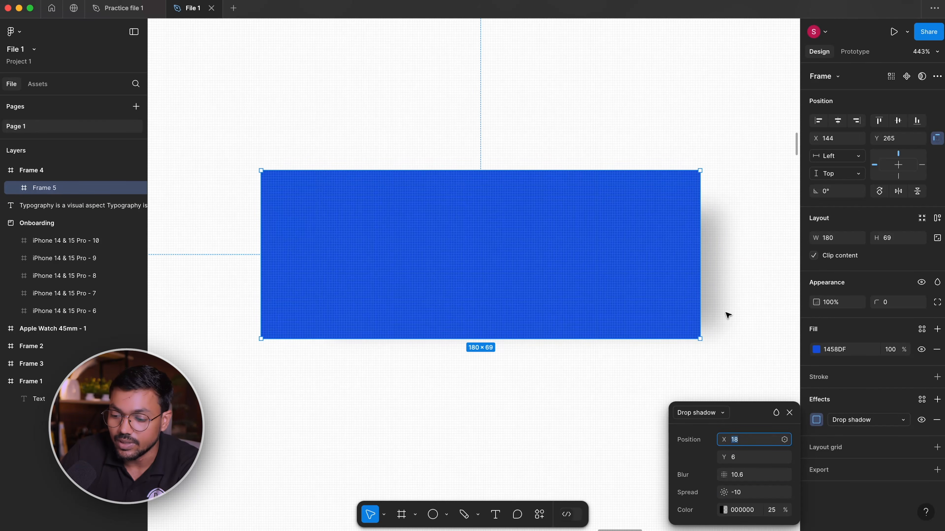
drag(728, 441, 724, 441)
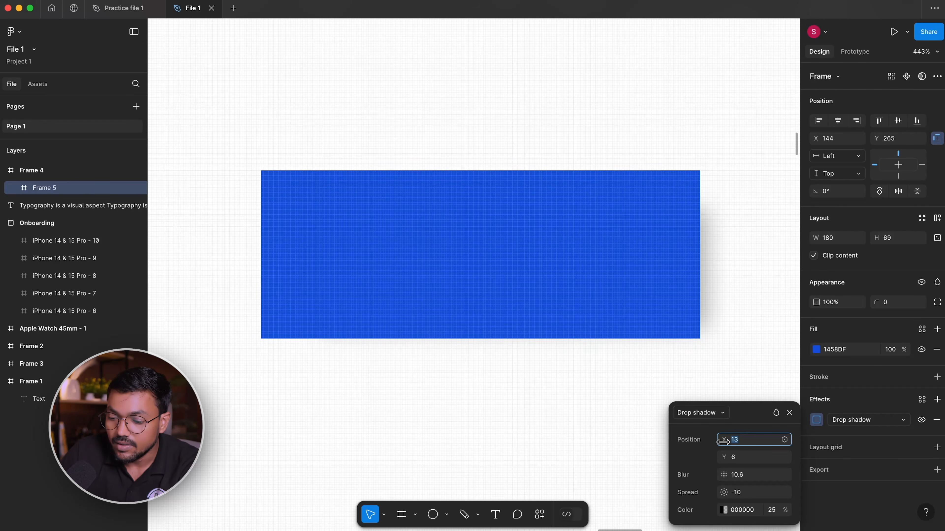
- Colour the drop shadow dark red A81A1A at 100% opacity
click(723, 510)
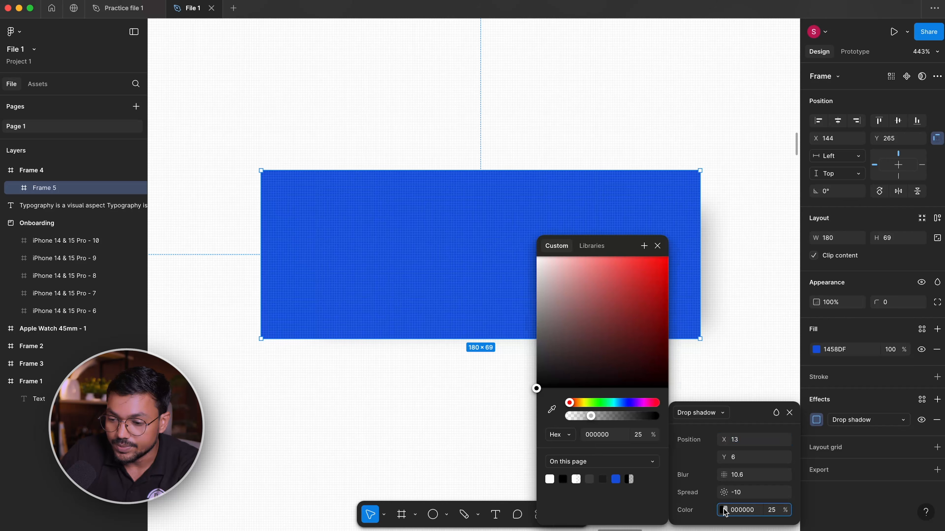
drag(621, 365, 647, 301)
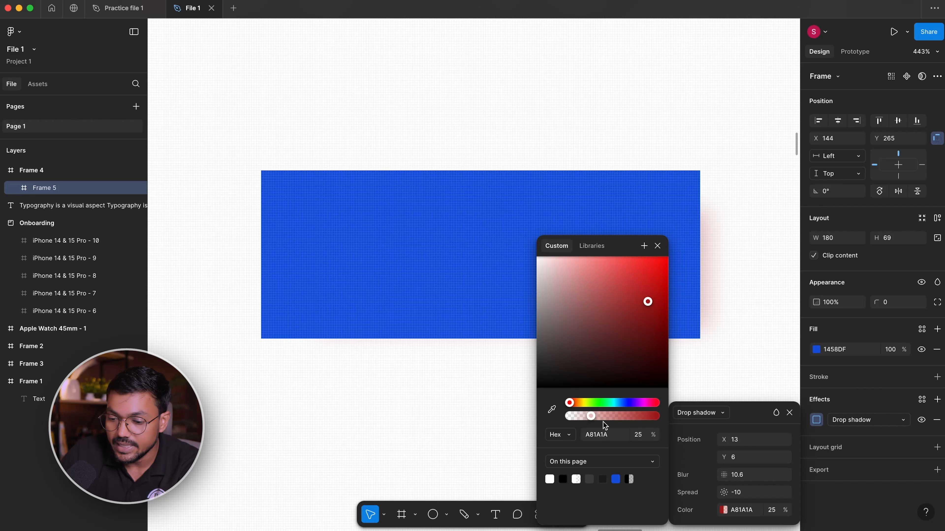
drag(594, 415, 660, 416)
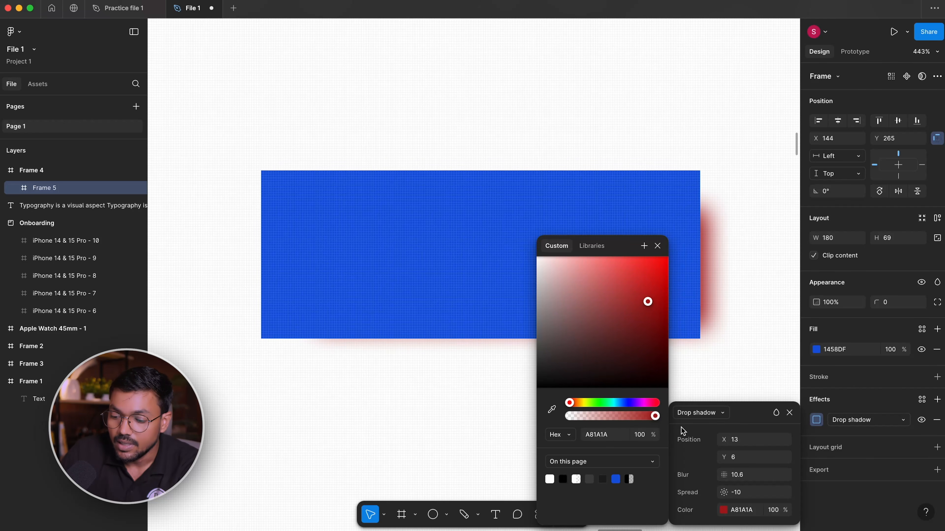
- Set the drop shadow to black 000000 at 31% opacity, with spread -3 and X offset 7
drag(729, 493, 732, 494)
drag(648, 301, 525, 455)
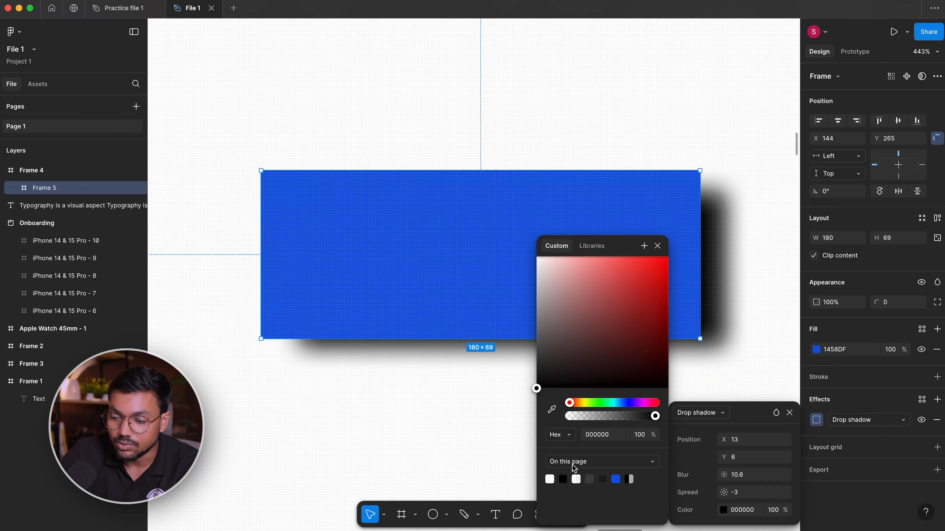
drag(585, 414, 597, 416)
drag(724, 439, 721, 438)
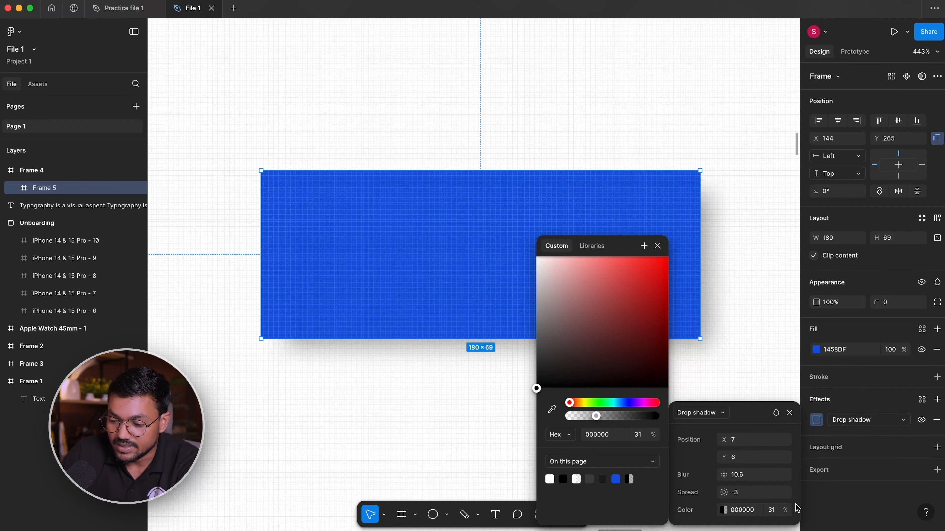
click(780, 515)
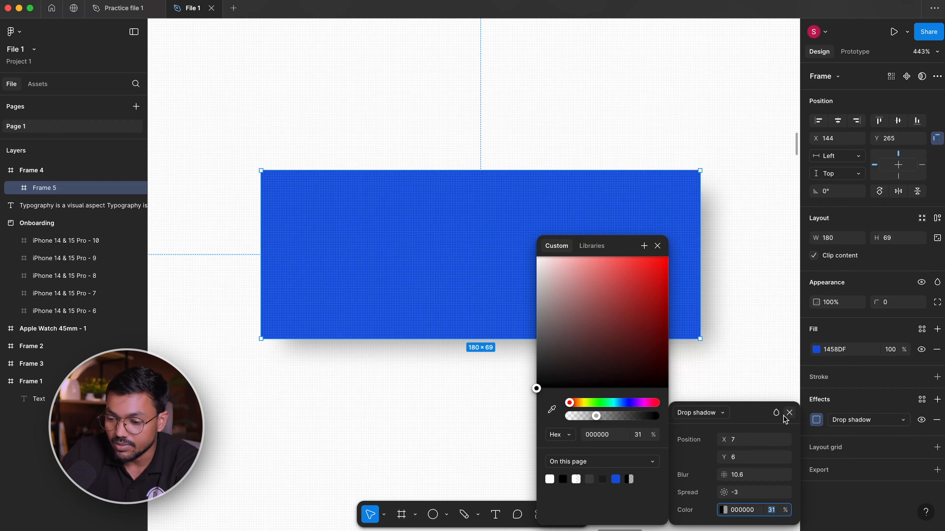
- Look through the drop shadow's available blend modes, then close the list and the shadow's colour picker
click(776, 413)
scroll(804, 424, down, 3)
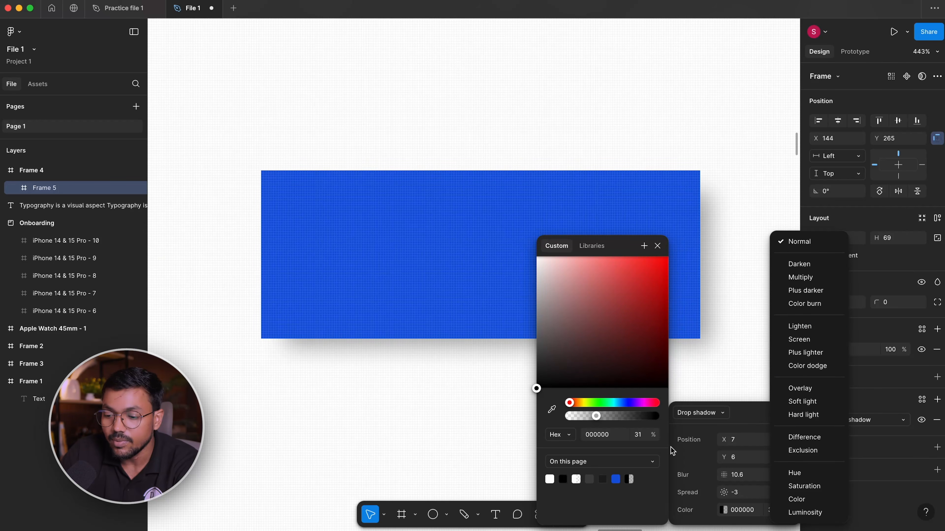
click(746, 422)
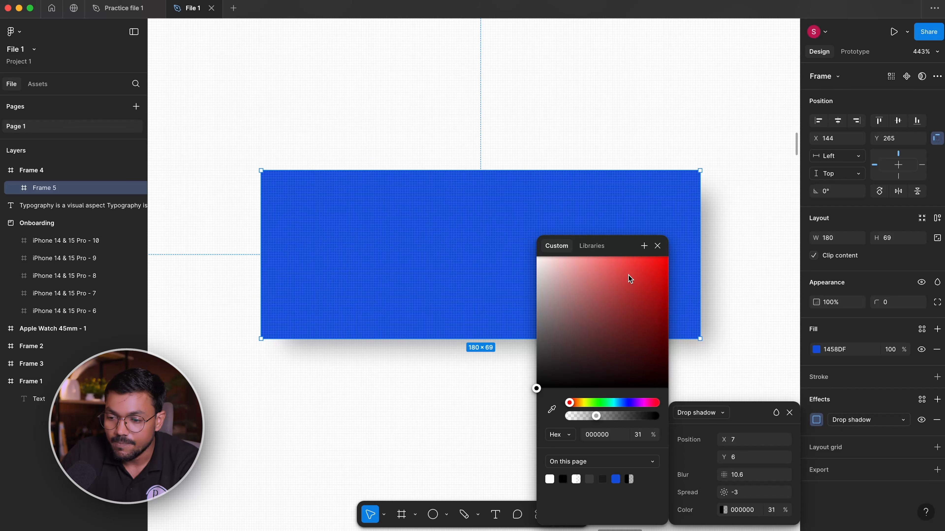
click(657, 247)
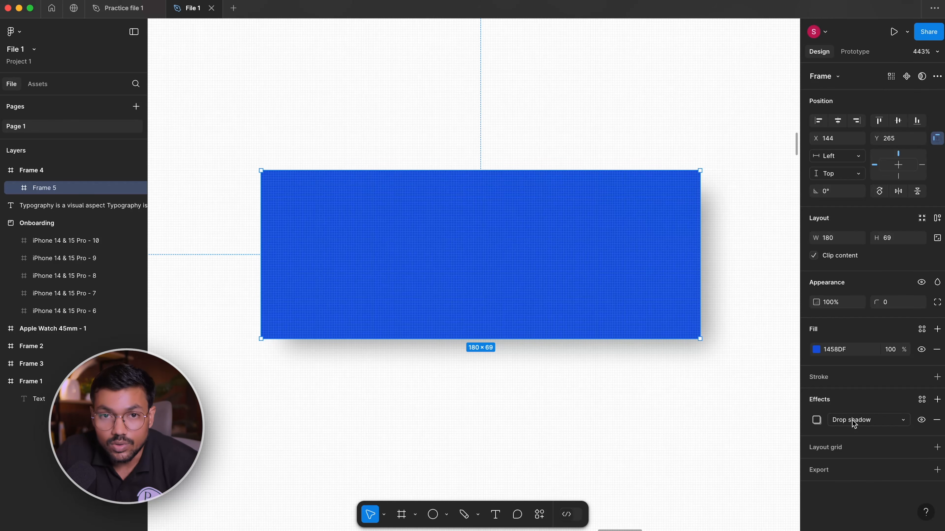
- Change the blue bar's effect to Inner shadow and increase its X offset
click(853, 421)
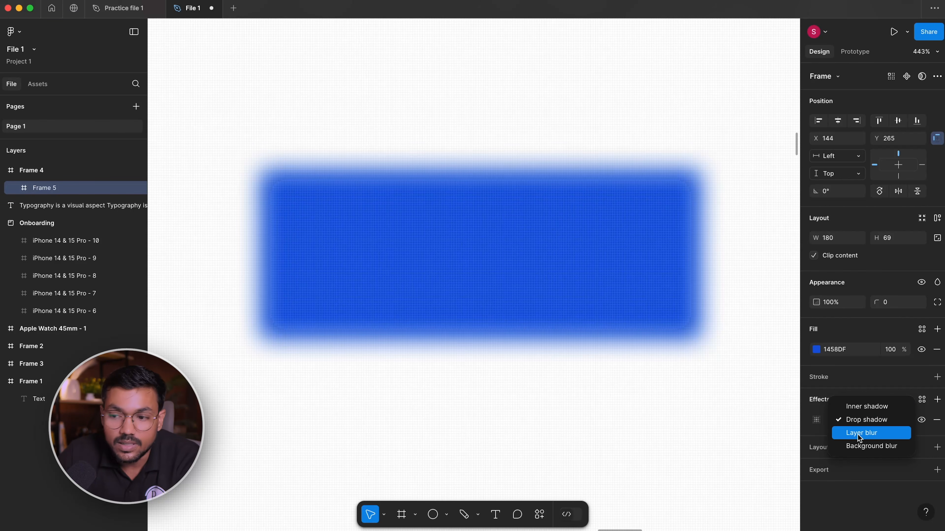
click(860, 406)
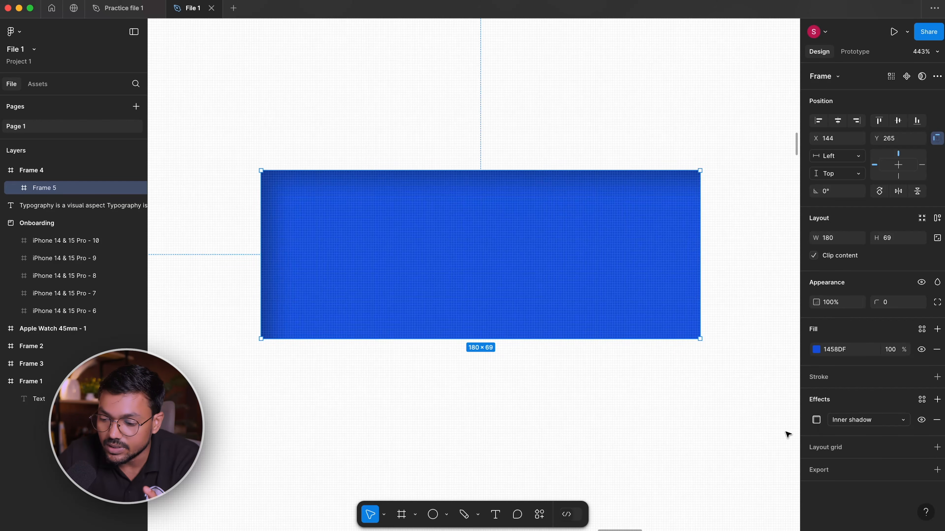
click(817, 420)
mouse_move(726, 440)
mouse_down()
mouse_move(742, 442)
mouse_move(730, 441)
mouse_up()
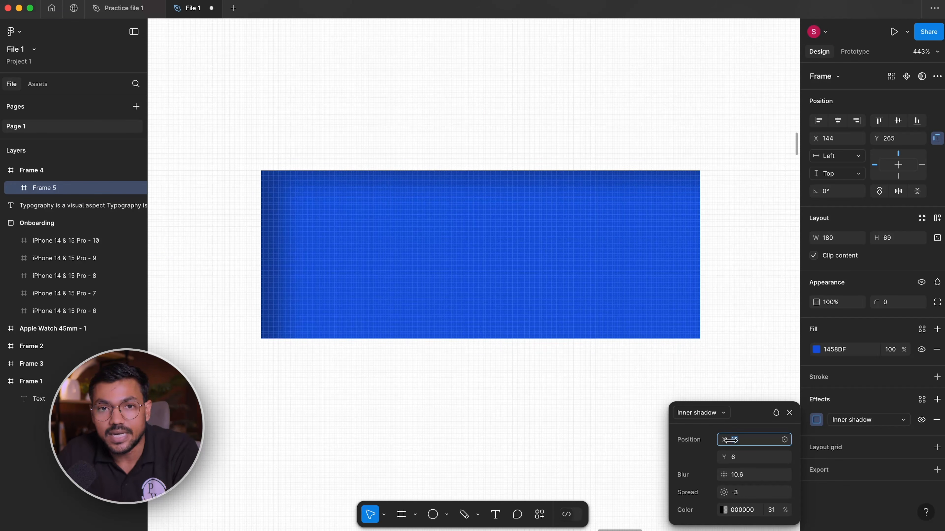
click(877, 399)
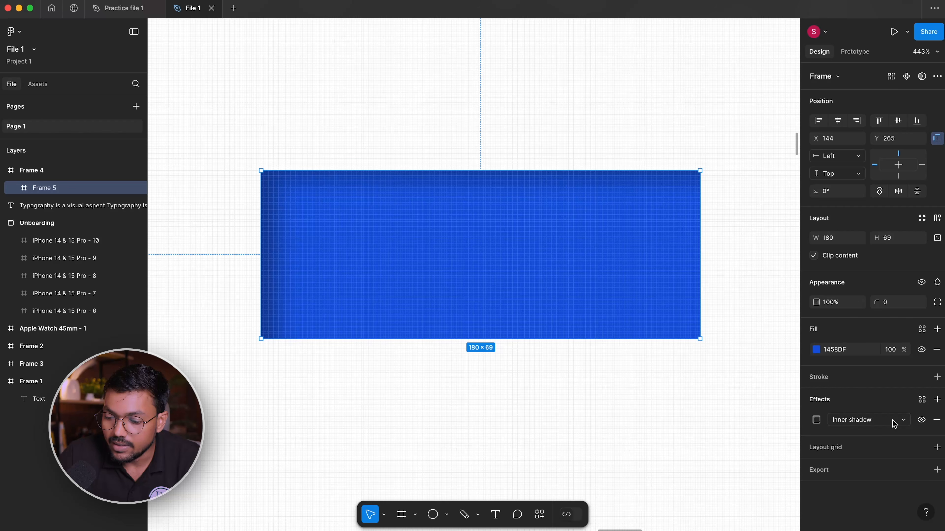
- Change the blue bar's effect to Layer blur and set the blur to 33.6
click(893, 421)
click(863, 448)
click(817, 420)
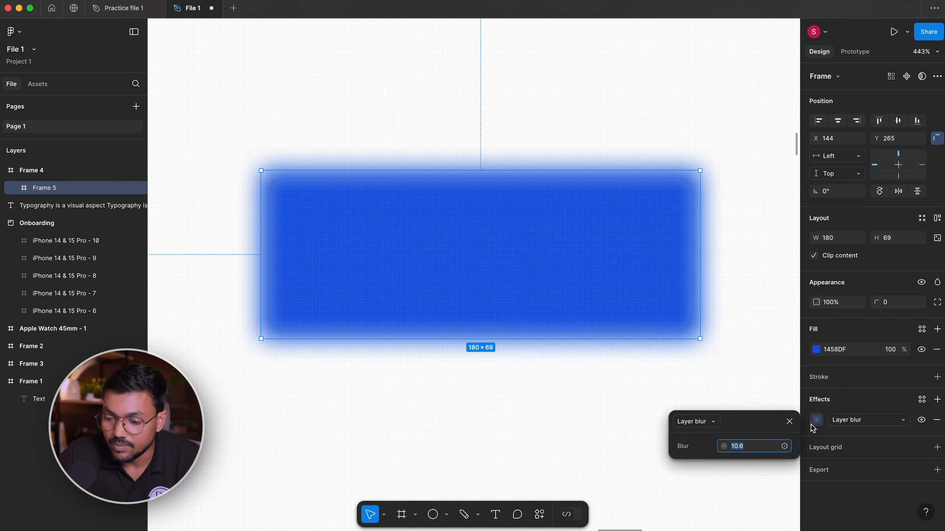
drag(717, 451, 23, 481)
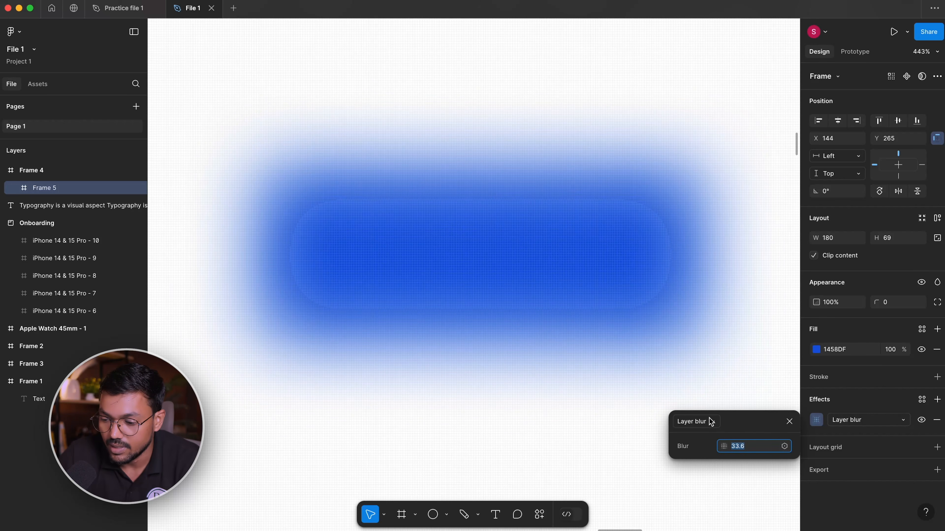
- Change the blue bar's effect to Background blur and deselect the bar
click(903, 425)
click(879, 436)
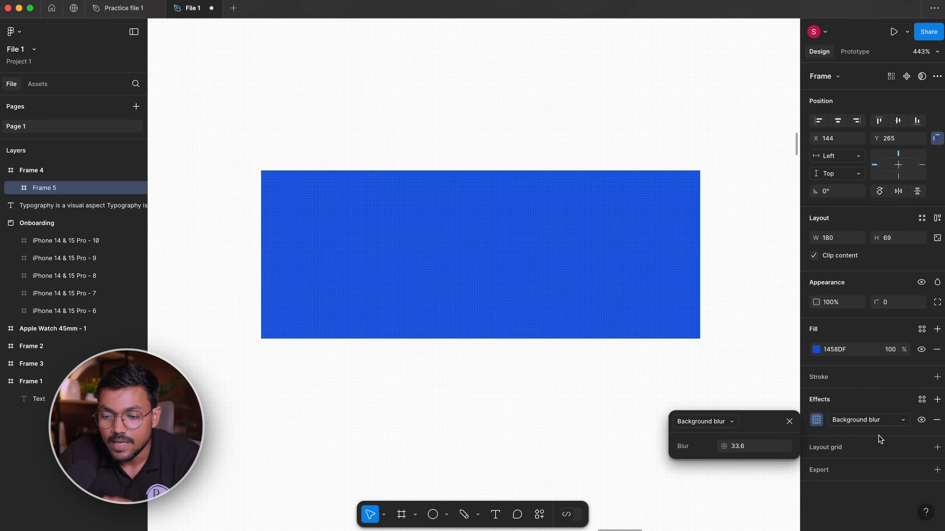
click(723, 391)
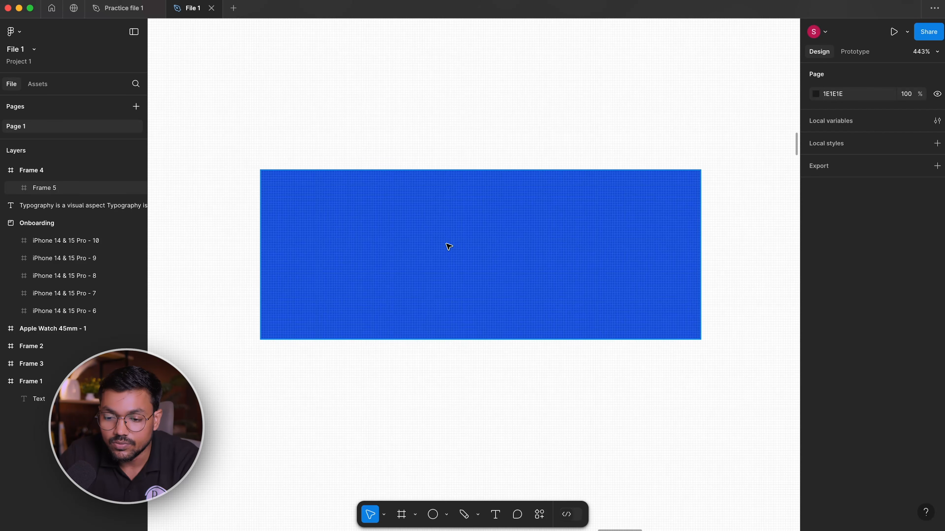
- Move the blue bar up to X 140, Y 228 and remove its background blur effect
scroll(447, 244, up, 3)
drag(444, 328, 436, 239)
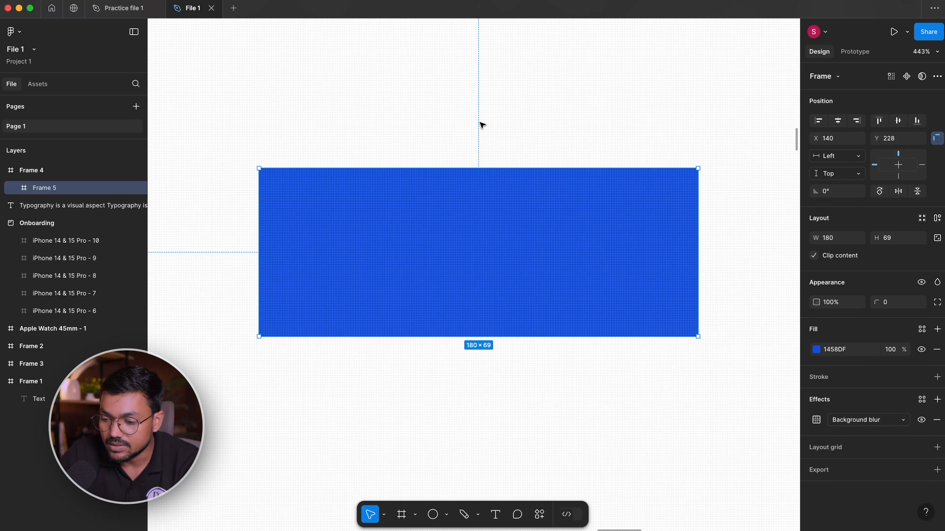
click(937, 420)
click(521, 128)
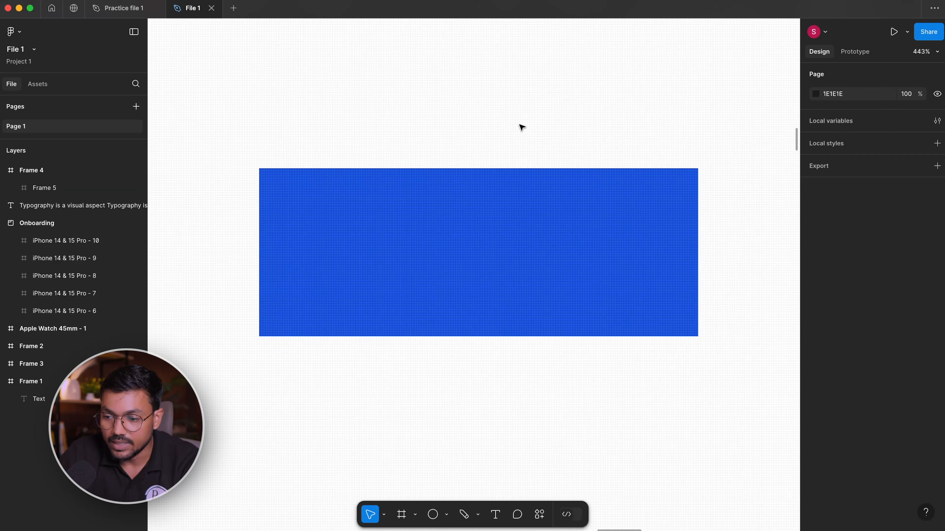
- Draw a frame about 126 × 75 over the blue bar's upper-right part, adding a default effect and a fill
key(f)
drag(464, 104, 771, 288)
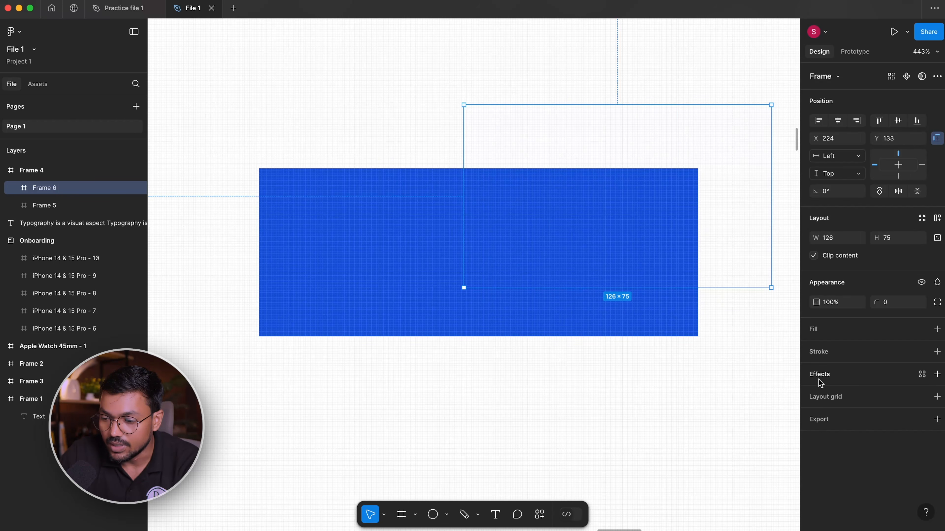
click(820, 376)
click(817, 330)
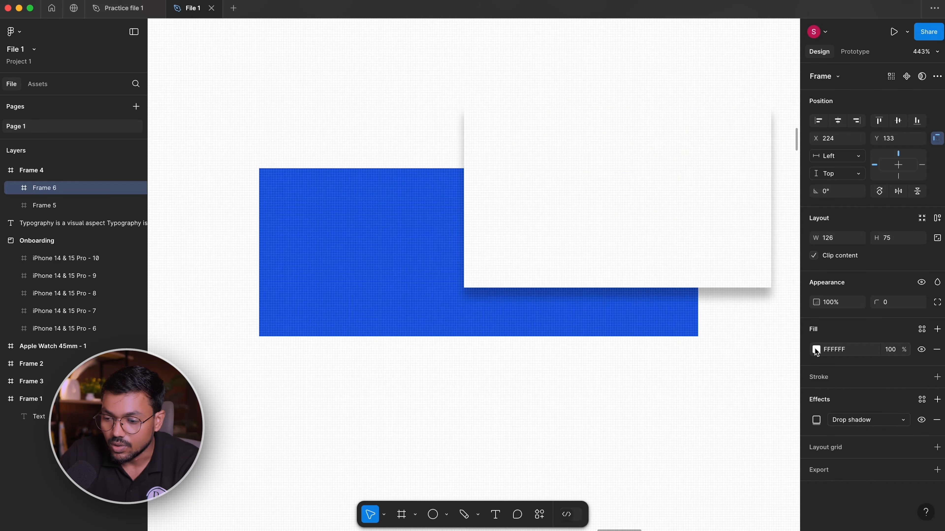
- Fill the new frame with red FF1E1E at 48% opacity
click(816, 349)
drag(740, 300, 785, 257)
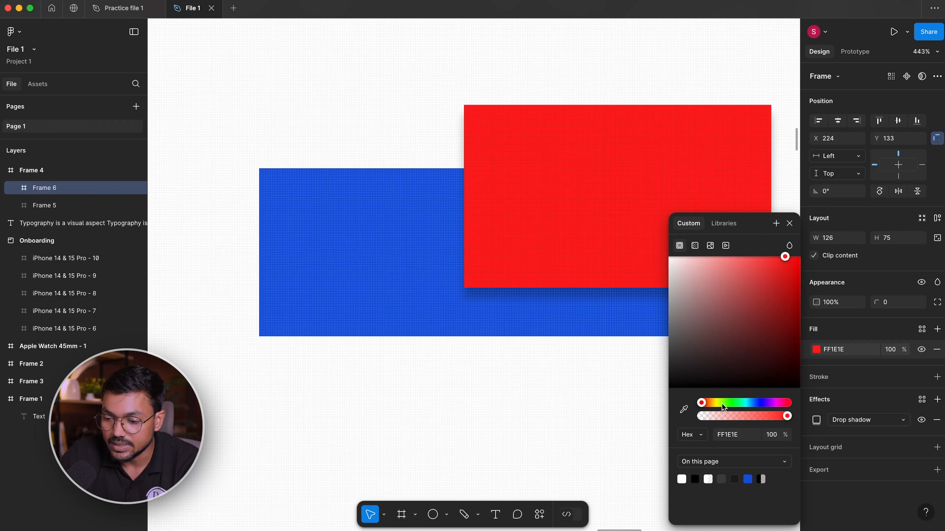
mouse_move(734, 420)
mouse_down()
mouse_move(710, 416)
mouse_move(741, 418)
mouse_up()
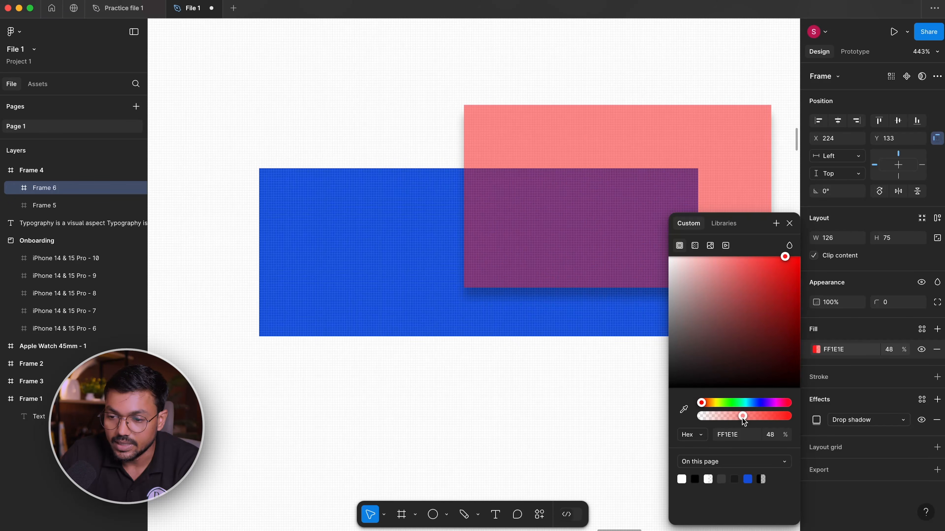
scroll(608, 419, right, 2)
scroll(608, 418, up, 1)
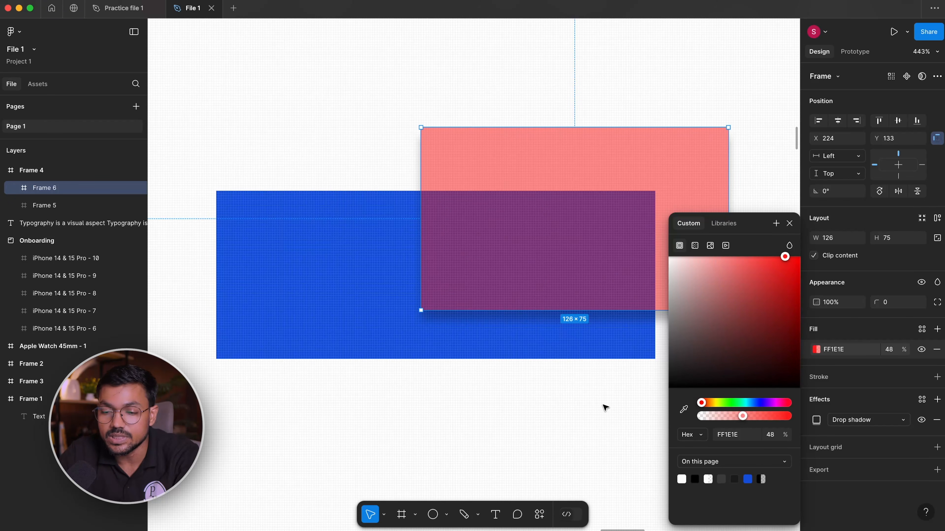
scroll(597, 370, right, 1)
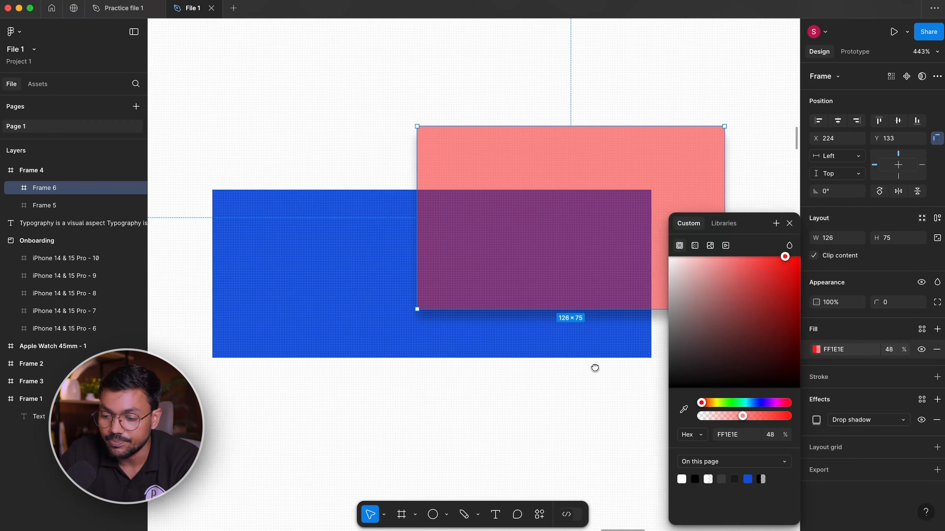
- Change the red frame's effect to Background blur with a blur of 14, and move the frame to X 226, Y 116
click(854, 420)
click(863, 445)
click(789, 223)
click(819, 419)
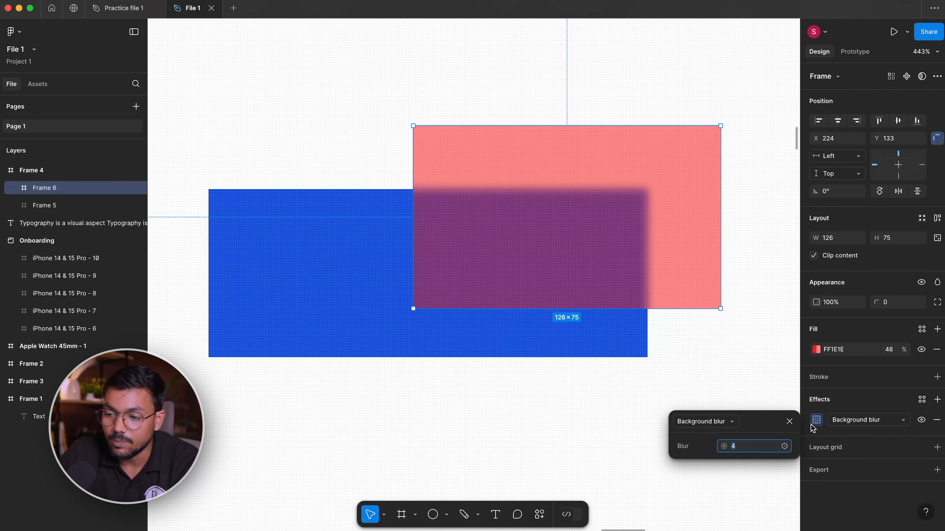
drag(724, 446, 793, 451)
click(576, 101)
drag(627, 234, 682, 183)
- Replace the blue bar with a rectangle about 88 × 81 behind the red frame, filled with purple D02CF1
click(518, 355)
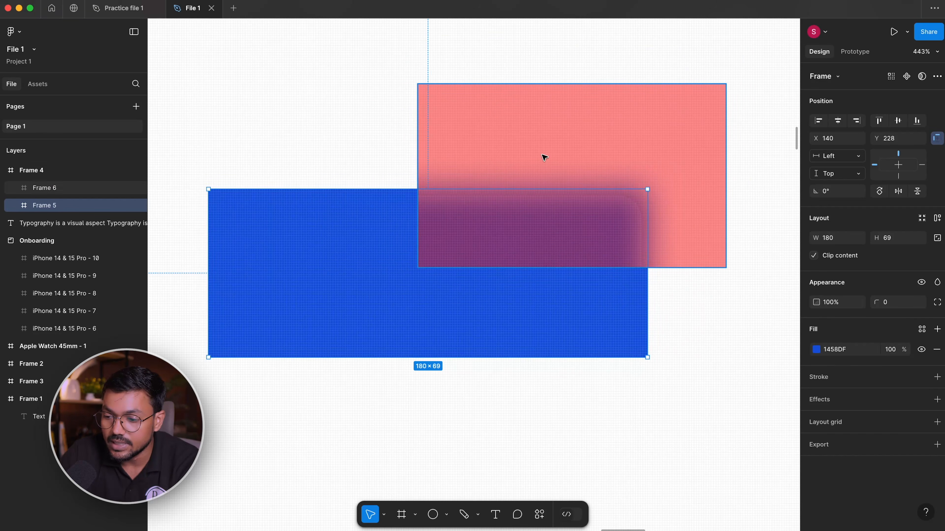
scroll(550, 151, up, 2)
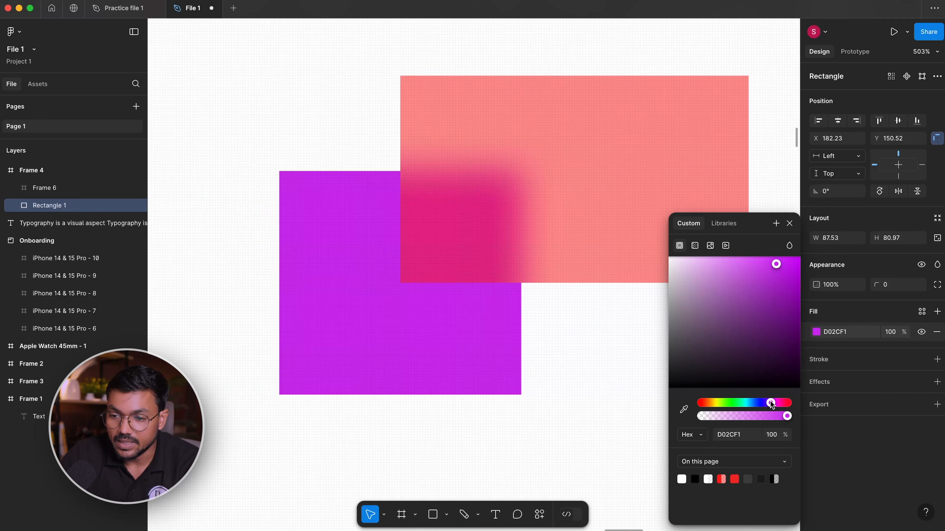
drag(767, 404, 771, 404)
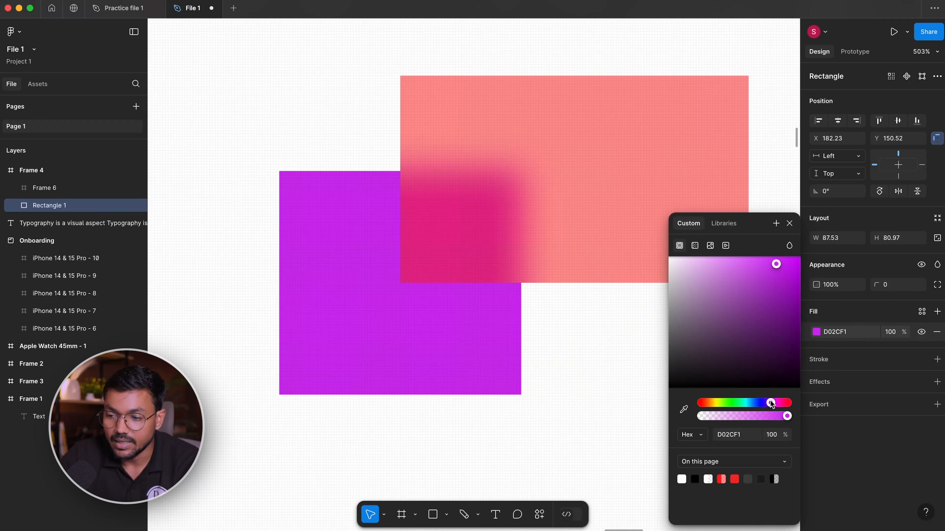
scroll(409, 178, up, 2)
click(637, 396)
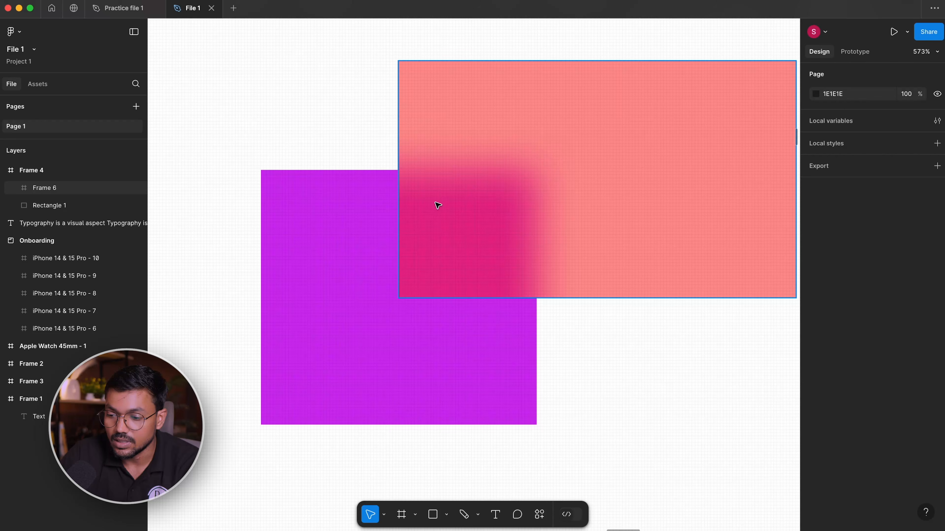
- Change the translucent red frame's fill to off-white FAFAFA, keeping the 48% opacity
click(675, 201)
click(817, 349)
drag(744, 308, 593, 262)
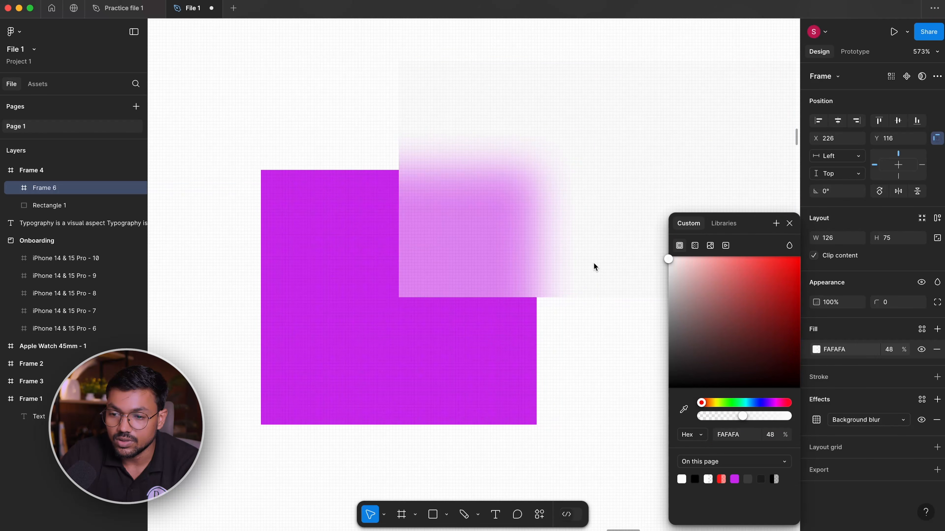
click(620, 363)
- Add a white FFFFFF stroke at 21% opacity to the translucent frame
click(708, 281)
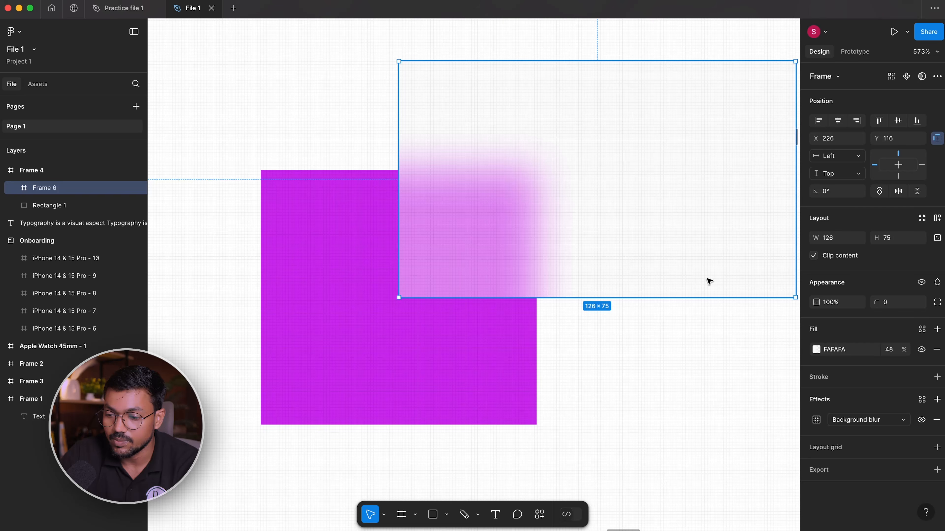
click(812, 380)
click(817, 397)
drag(732, 298, 543, 239)
drag(742, 415, 726, 413)
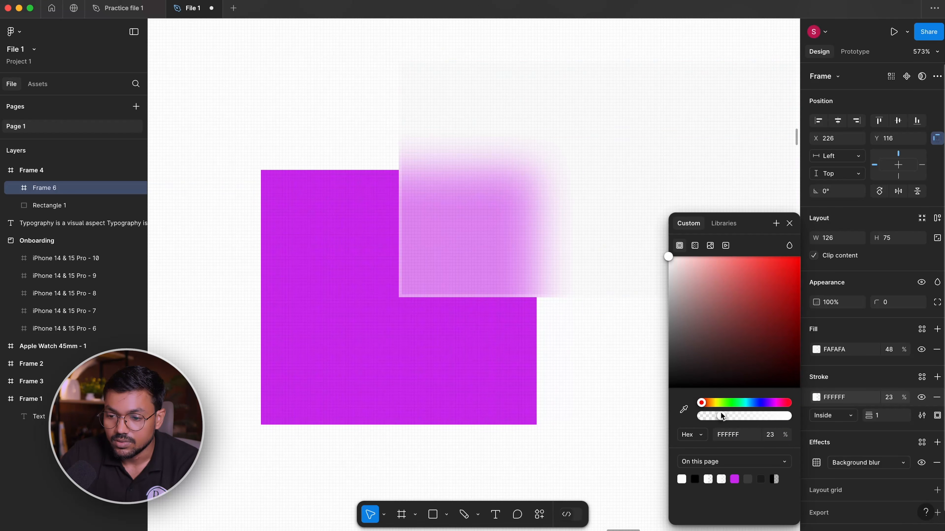
scroll(281, 330, down, 3)
click(542, 422)
scroll(595, 406, left, 2)
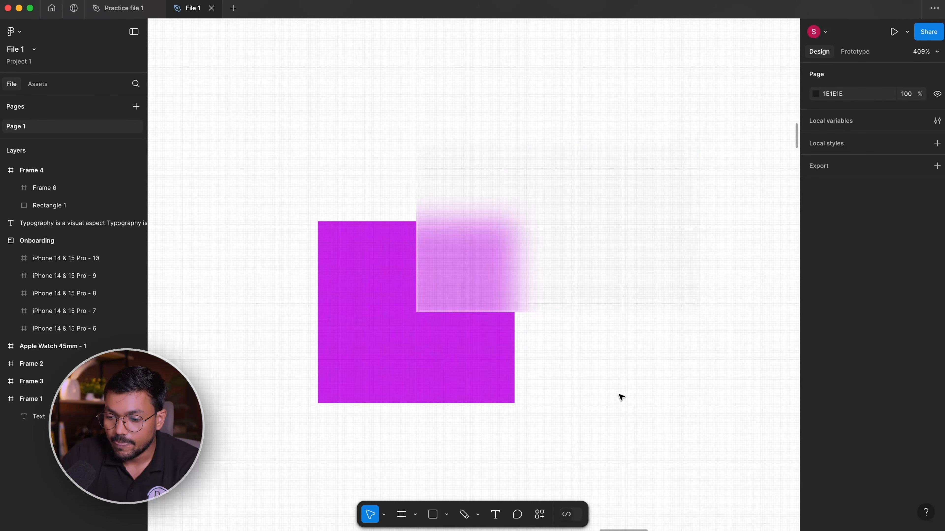
- Change the translucent frame's stroke colour to light grey D5D5D5
click(632, 288)
click(816, 397)
mouse_move(669, 258)
mouse_down()
mouse_move(663, 316)
mouse_move(619, 284)
mouse_up()
click(403, 165)
scroll(403, 165, up, 2)
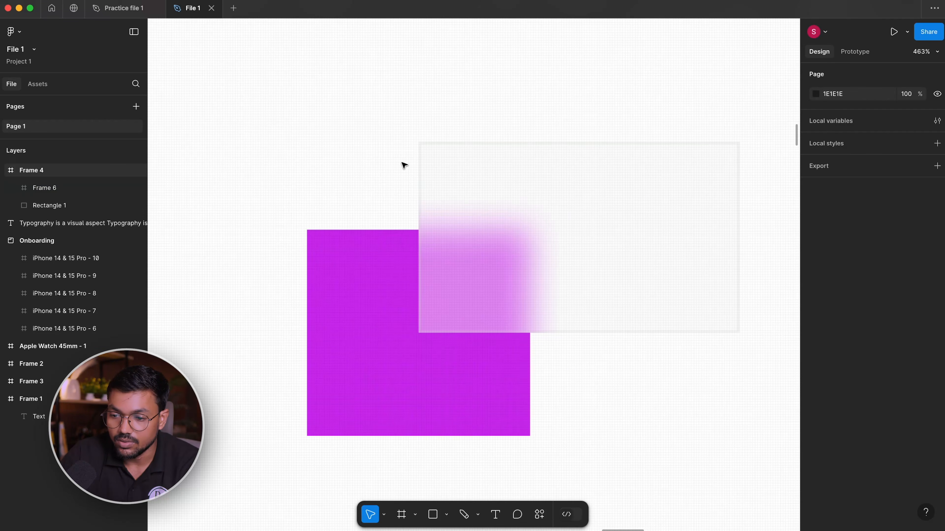
- Adjust the blur amount of the translucent frame's background blur
click(627, 300)
click(817, 463)
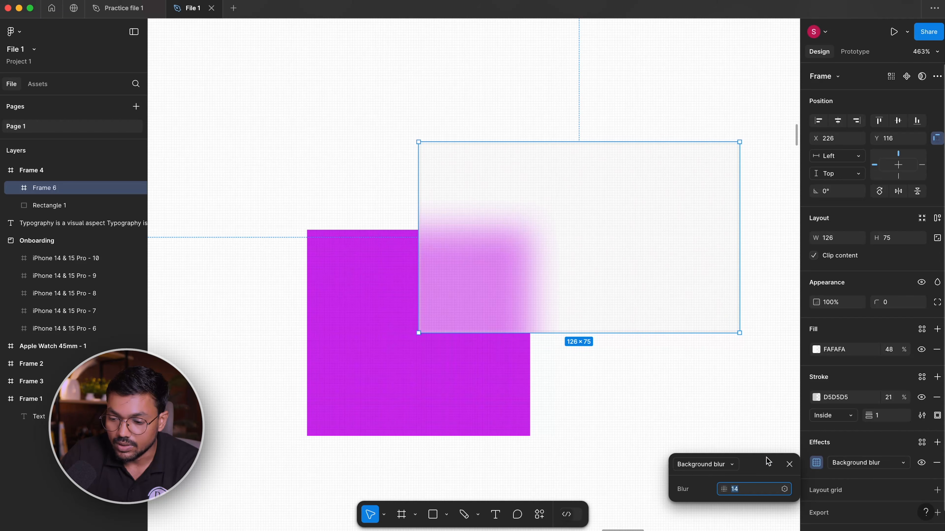
mouse_move(723, 490)
mouse_down()
mouse_move(762, 488)
mouse_move(695, 479)
mouse_move(711, 482)
mouse_up()
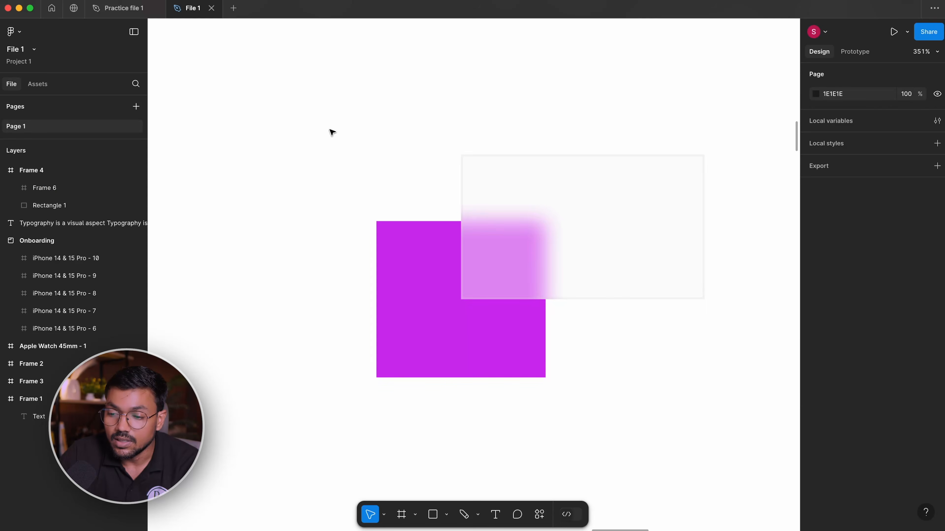
- Preview the other effect types, such as Drop shadow, on the translucent frame without applying them
drag(333, 132, 723, 380)
click(616, 213)
scroll(896, 432, down, 1)
click(884, 445)
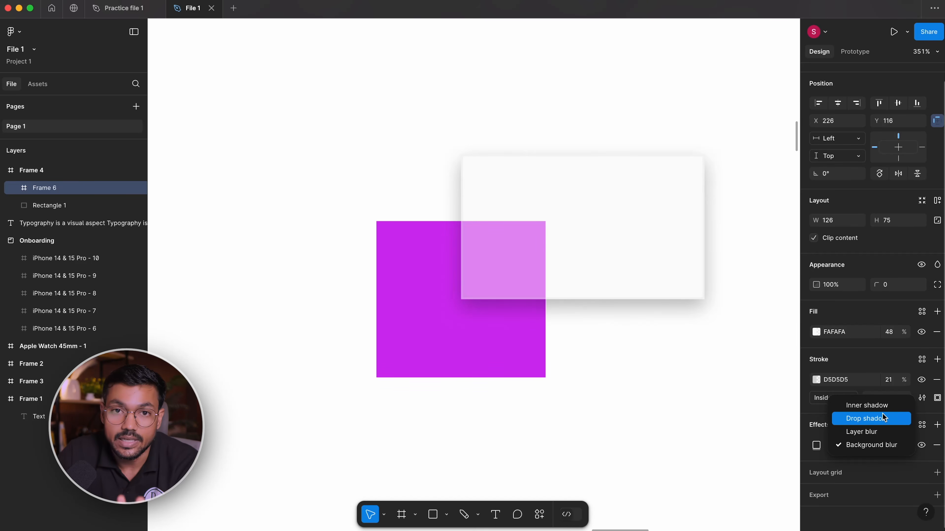
click(818, 421)
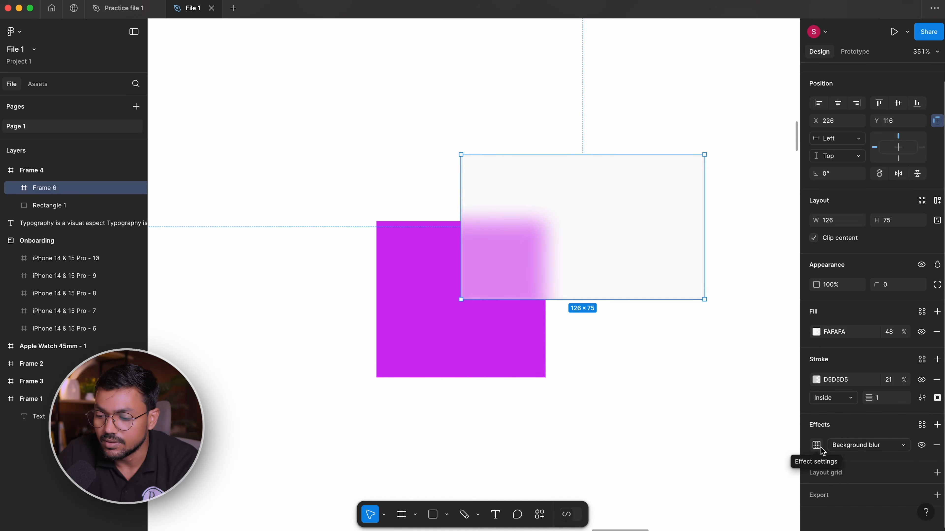
- Hide the translucent frame's background blur effect
click(837, 446)
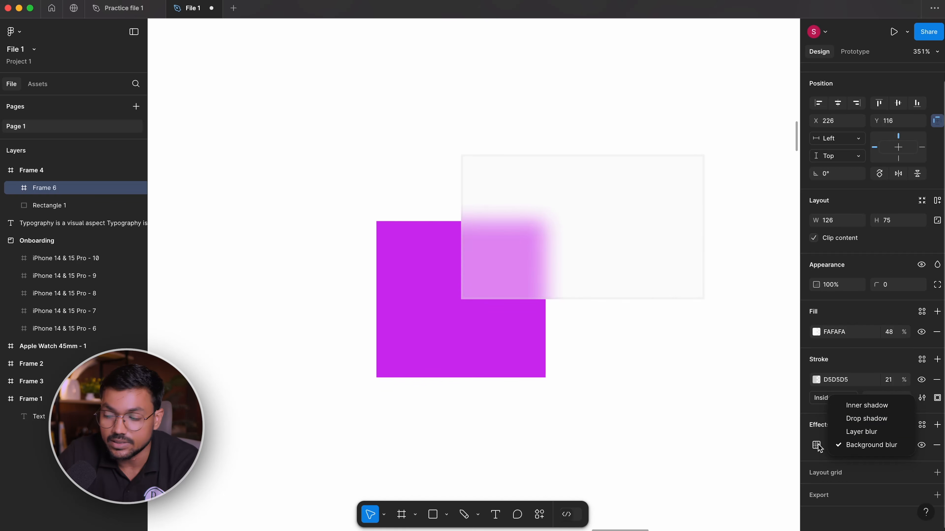
key(Escape)
click(921, 445)
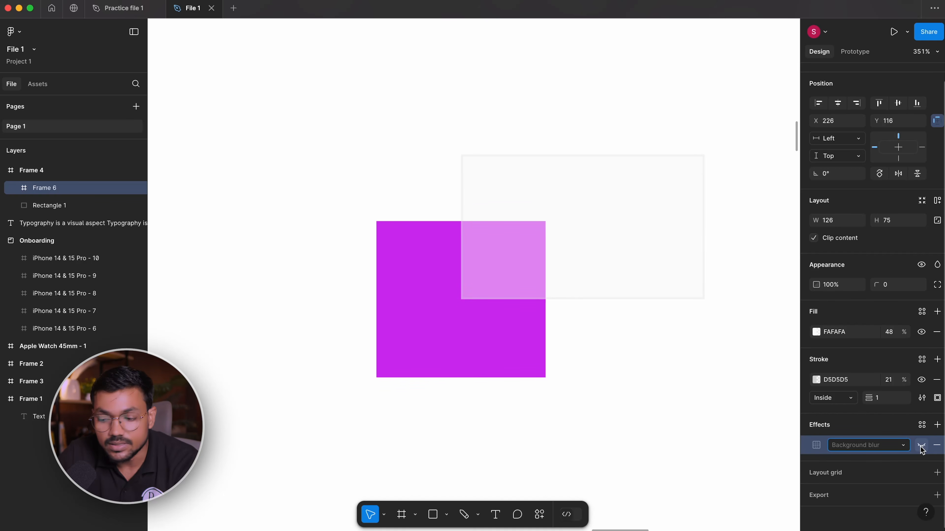
- Make the translucent frame's hidden background blur effect visible again
click(921, 446)
- Try adding several more effects to the translucent frame, and undo those additions
click(937, 426)
click(938, 426)
click(938, 427)
click(937, 427)
key(super+z)
key(super+z)
key(super+z)
key(super+z)
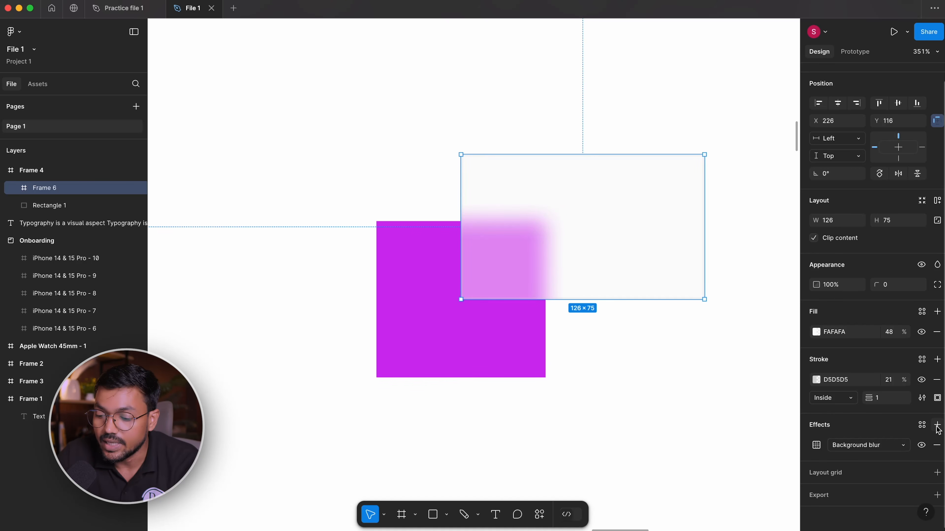
- Add a layout grid to Frame 4 and view the Grid, Columns and Rows type options without changing the type
scroll(624, 418, right, 5)
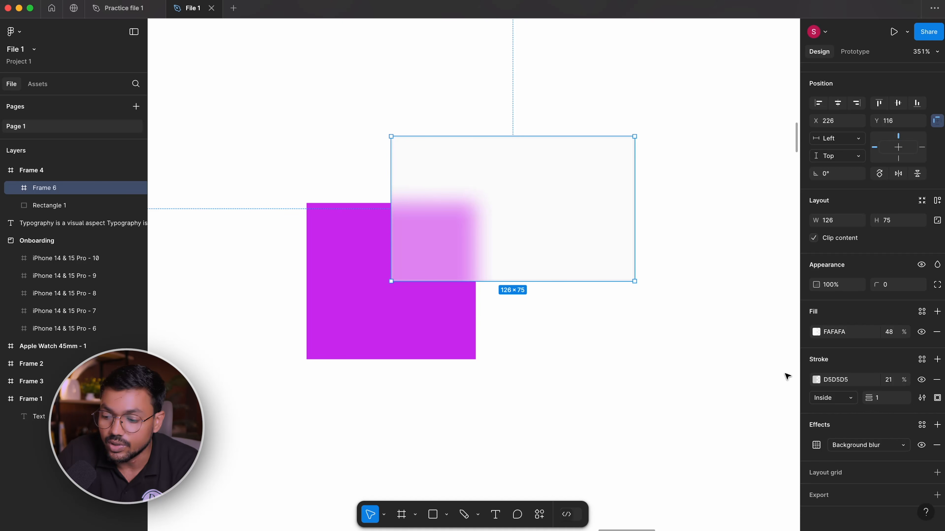
click(664, 423)
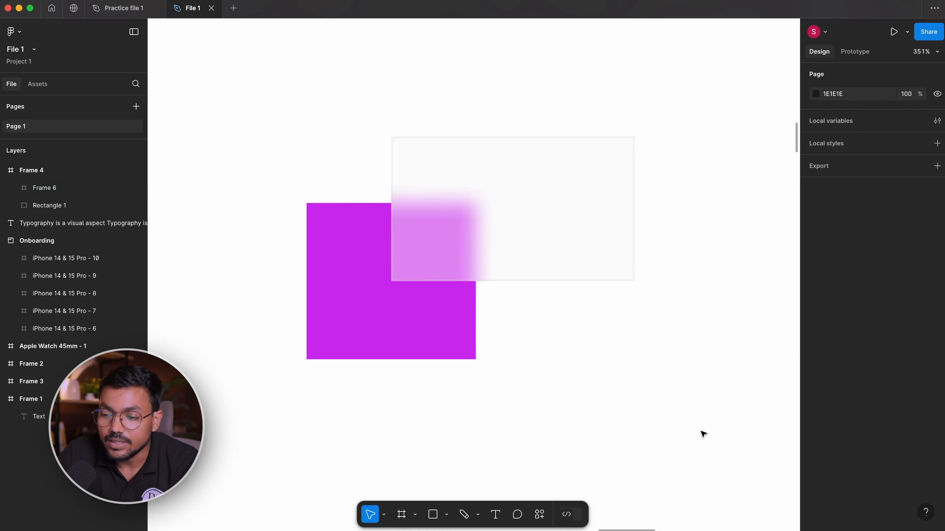
scroll(605, 310, down, 5)
scroll(527, 268, right, 3)
scroll(515, 149, down, 2)
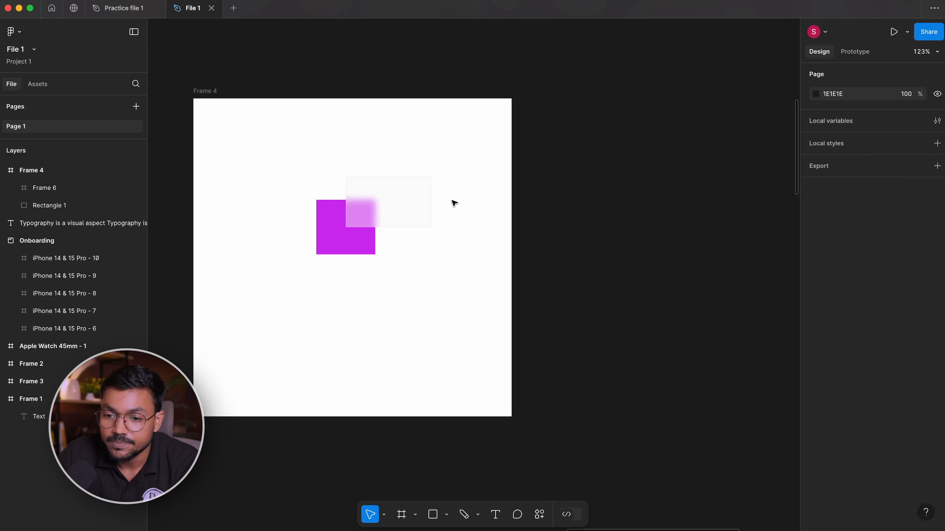
scroll(452, 203, left, 3)
scroll(452, 203, up, 1)
click(283, 116)
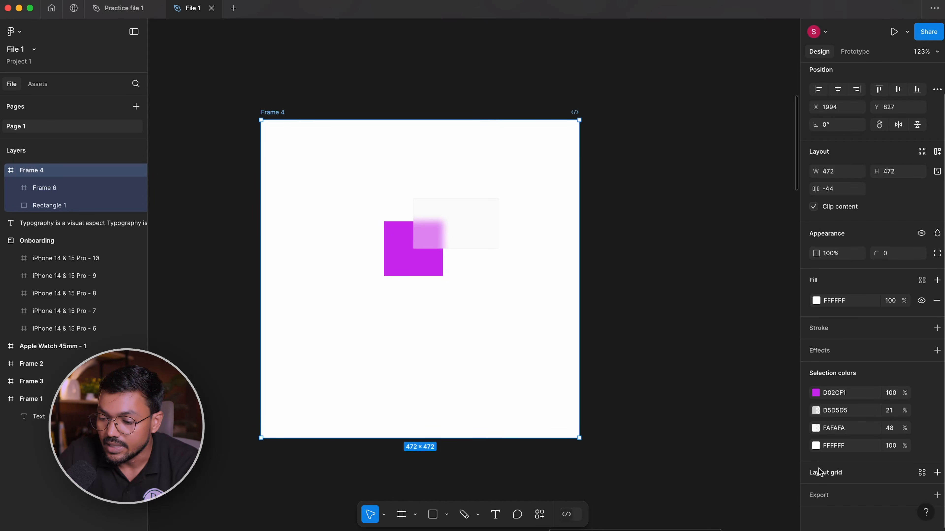
click(824, 473)
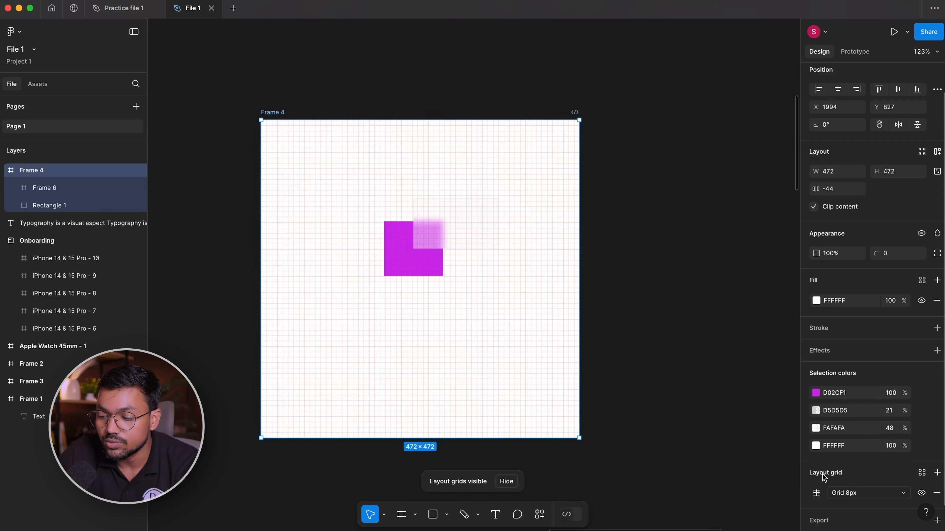
click(876, 472)
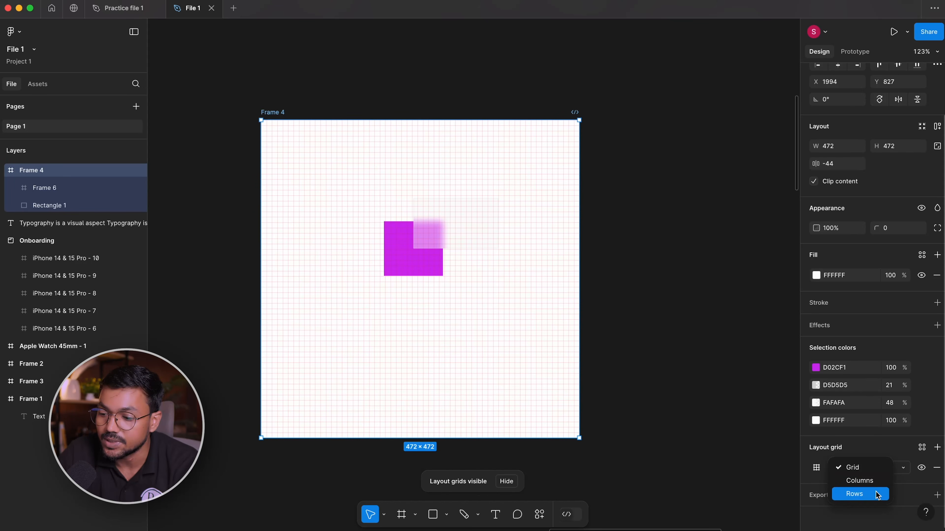
click(890, 446)
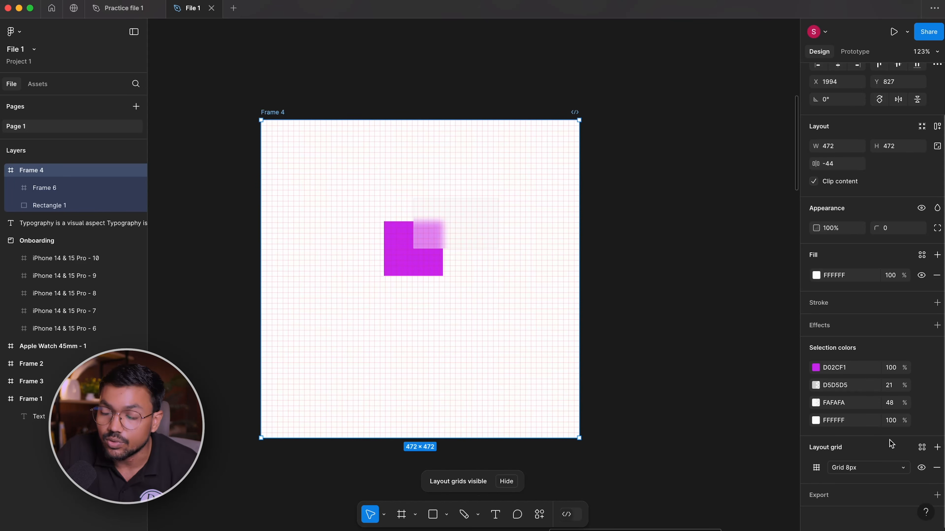